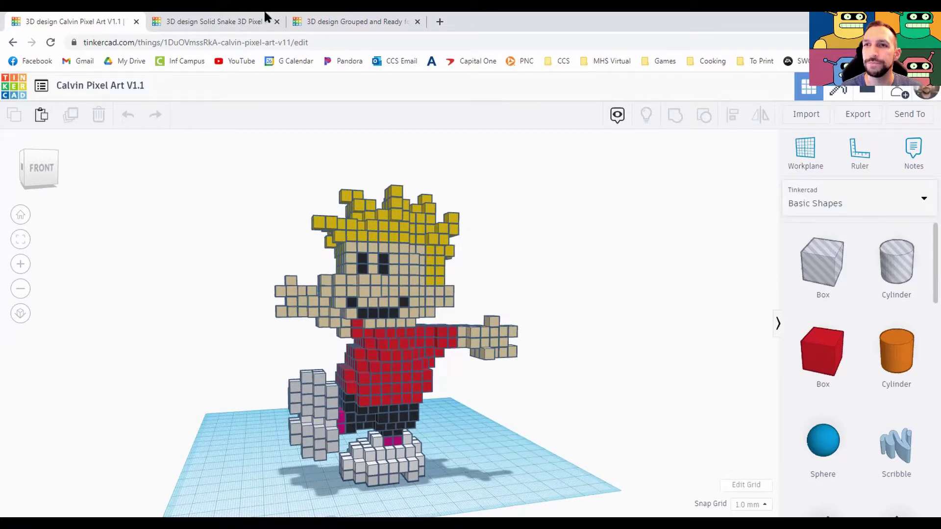
Step: Open the Solid Snake 3D Pixel Art design and view the ungrouped character model from slightly different angles
left_click(226, 22)
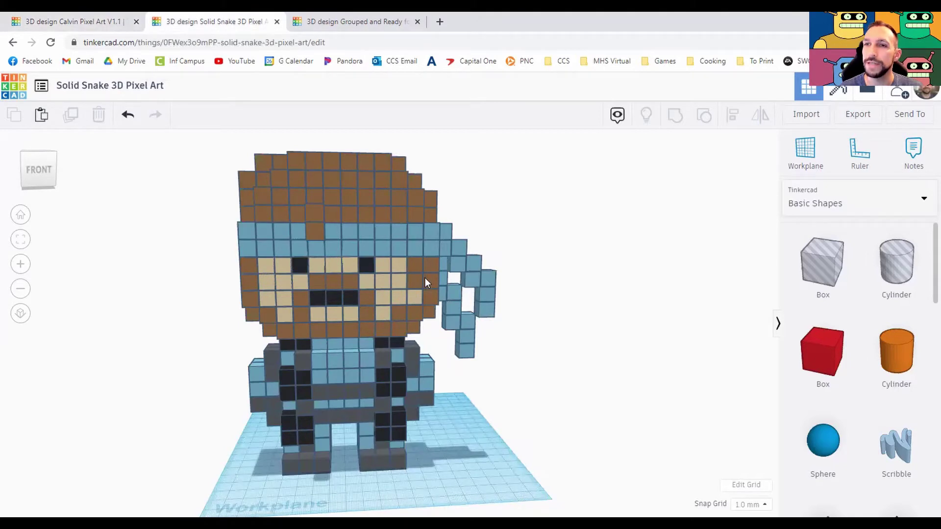
right_click_drag(475, 313, 495, 324)
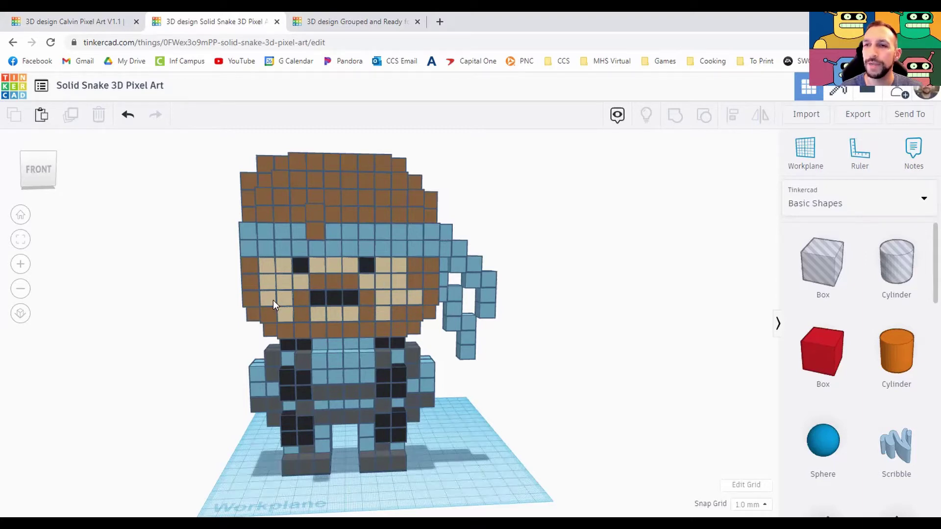
right_click_drag(272, 300, 304, 290)
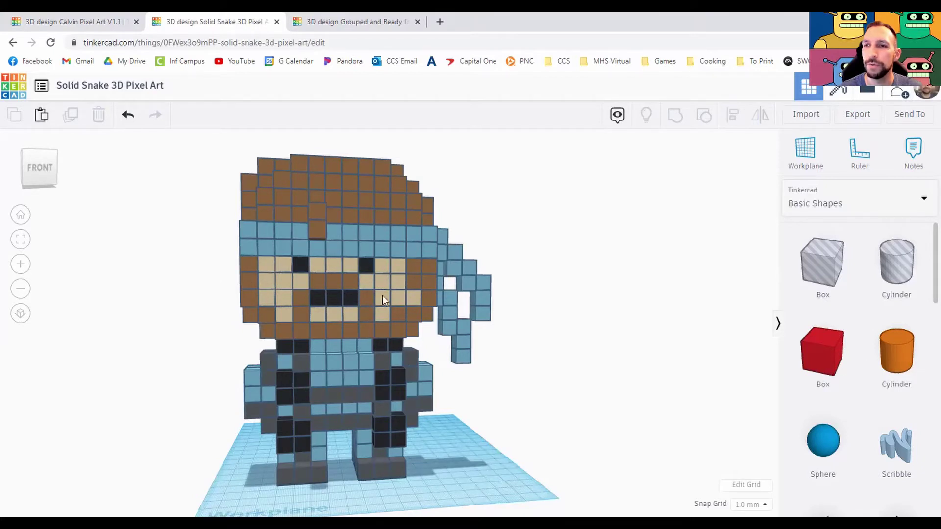
Step: Open the Grouped and Ready for Printing design, view its separated parts and check the available export formats
left_click(319, 15)
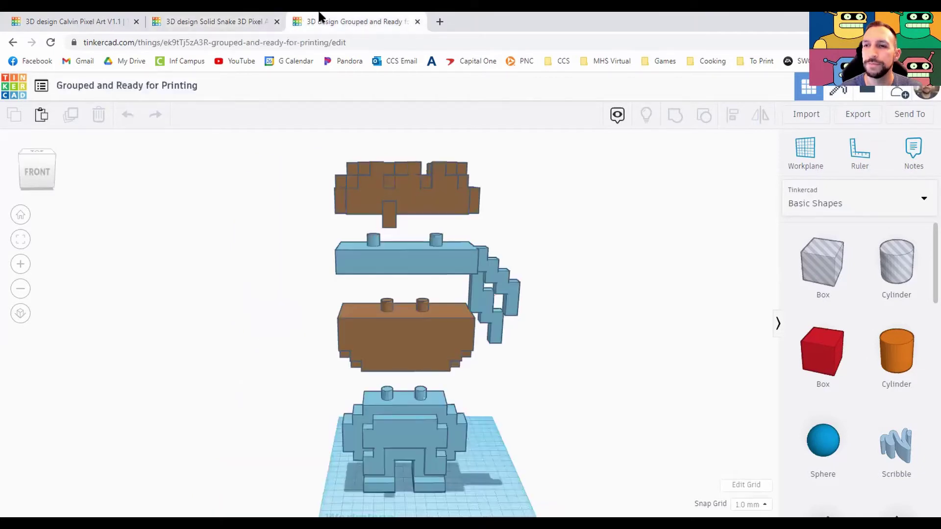
right_click_drag(500, 387, 534, 384)
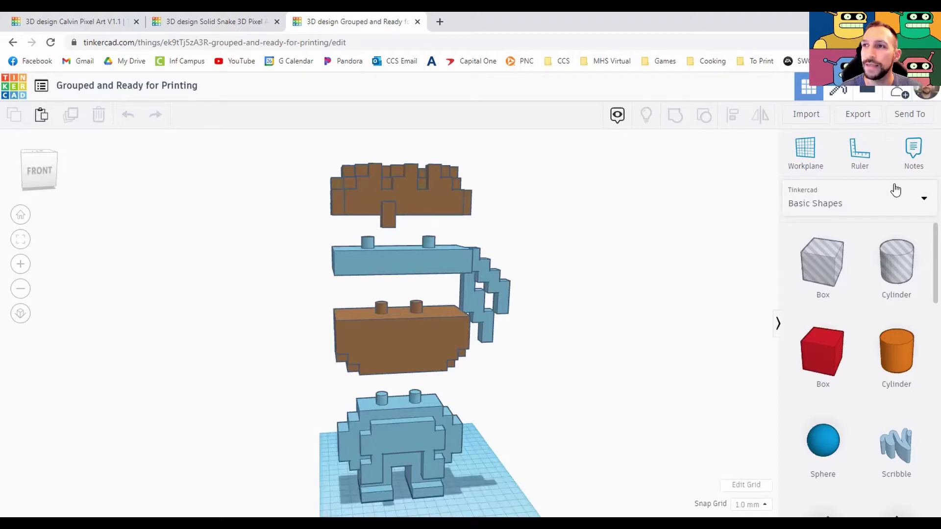
left_click(858, 116)
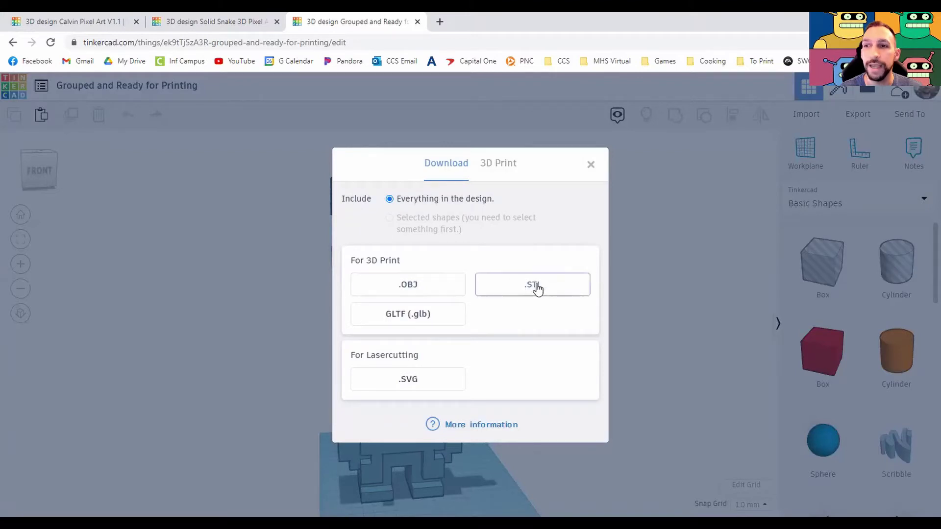
left_click(591, 164)
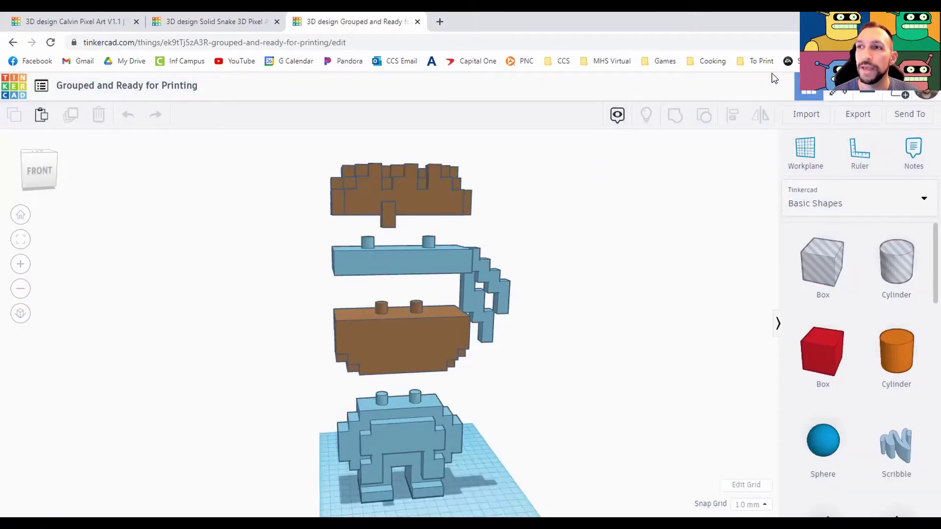
Step: Check the Duplicate option for Calvin Pixel Art V1.1 on the dashboard, leaving the design unduplicated
left_click(76, 19)
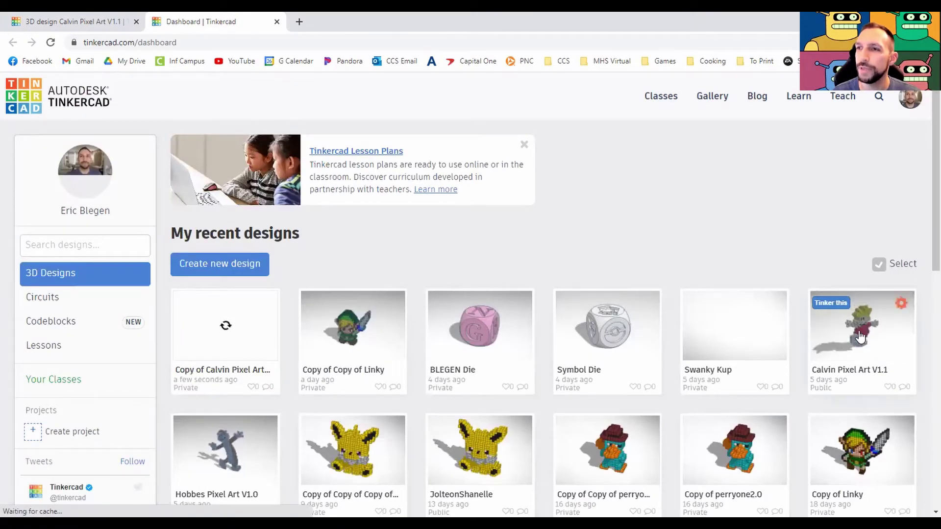
right_click(860, 336)
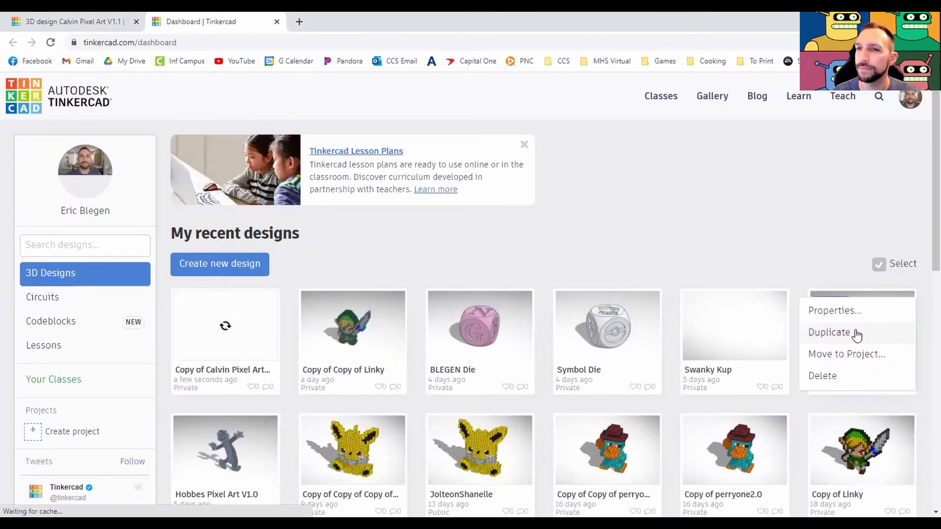
left_click(757, 247)
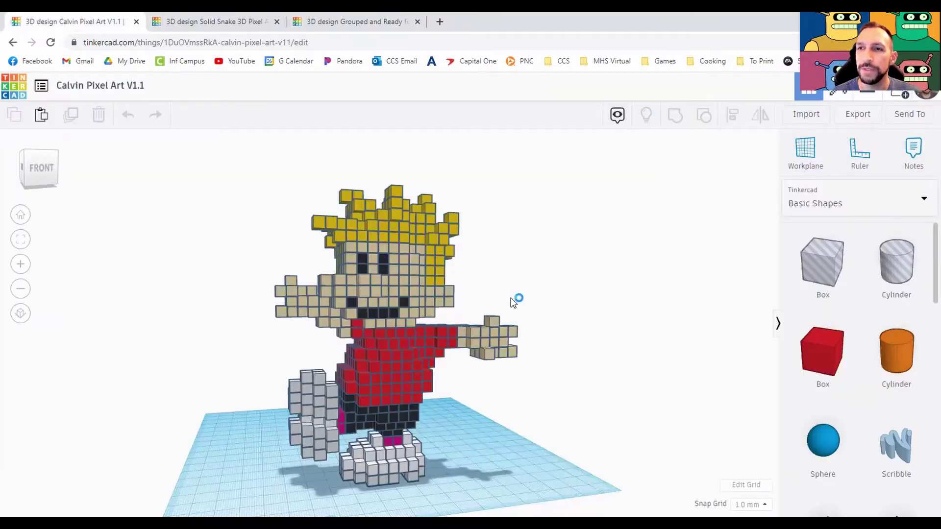
Step: In the Calvin Pixel Art V1.1 design, select the yellow hair blocks on the crown and one side of the head
mouse_move(511, 298)
right_mouse_down()
mouse_move(267, 319)
mouse_move(142, 297)
mouse_move(357, 318)
mouse_move(431, 308)
mouse_move(636, 311)
mouse_move(522, 310)
right_mouse_up()
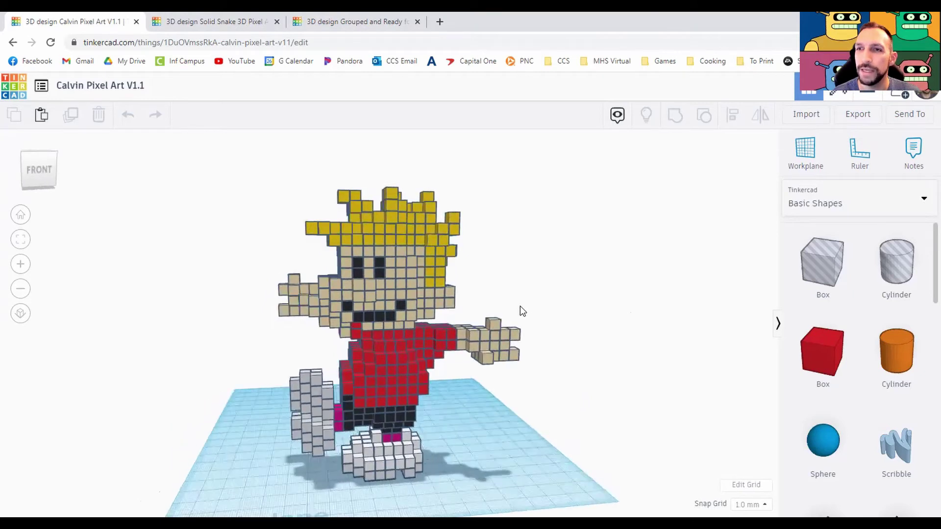
left_click_drag(289, 242, 479, 182)
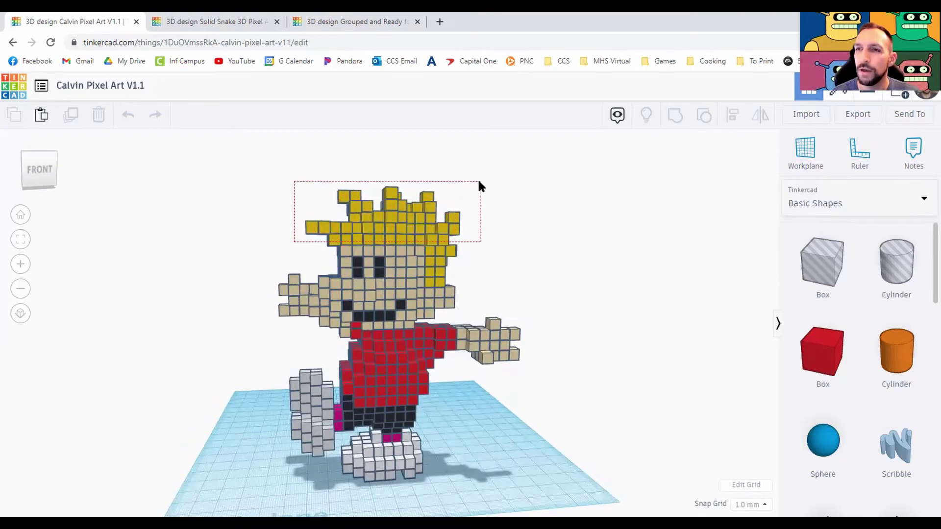
left_click_drag(504, 276, 480, 277)
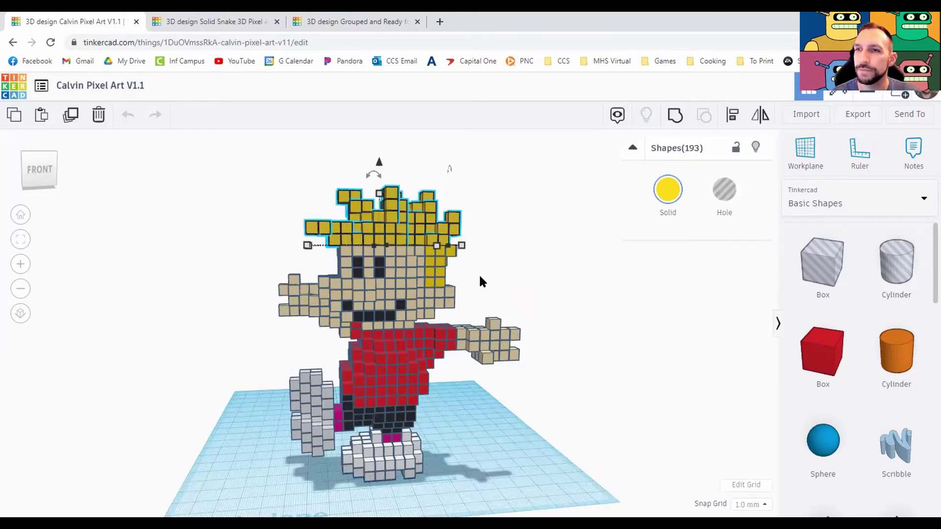
right_click_drag(464, 276, 447, 277)
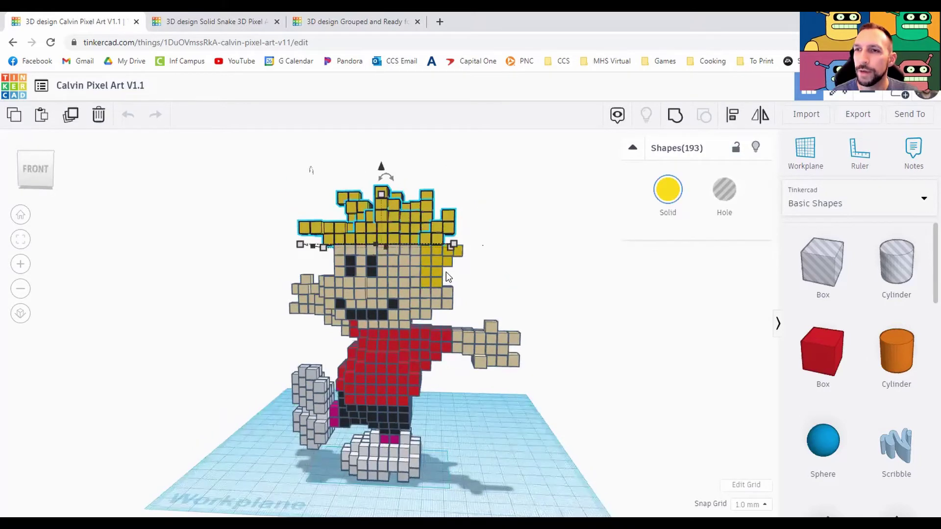
left_click_drag(427, 251, 427, 250, "shift")
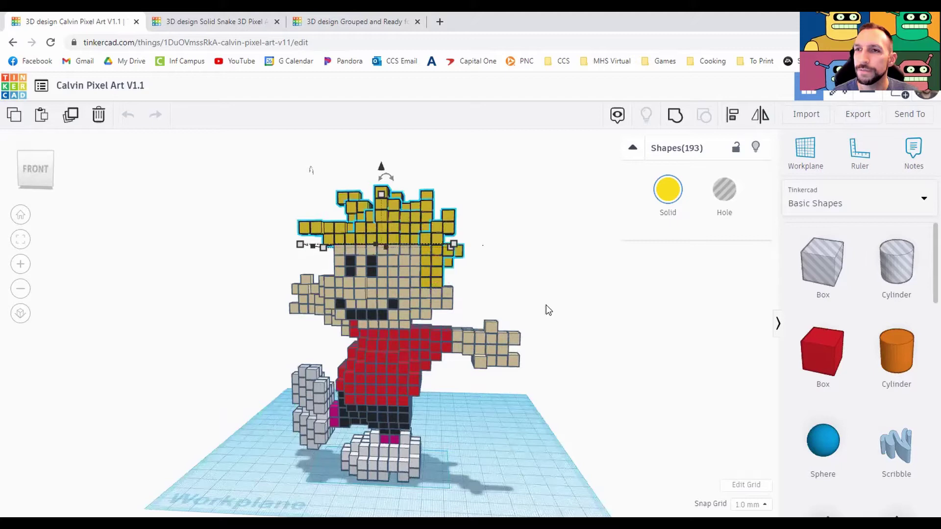
right_click_drag(431, 304, 433, 329)
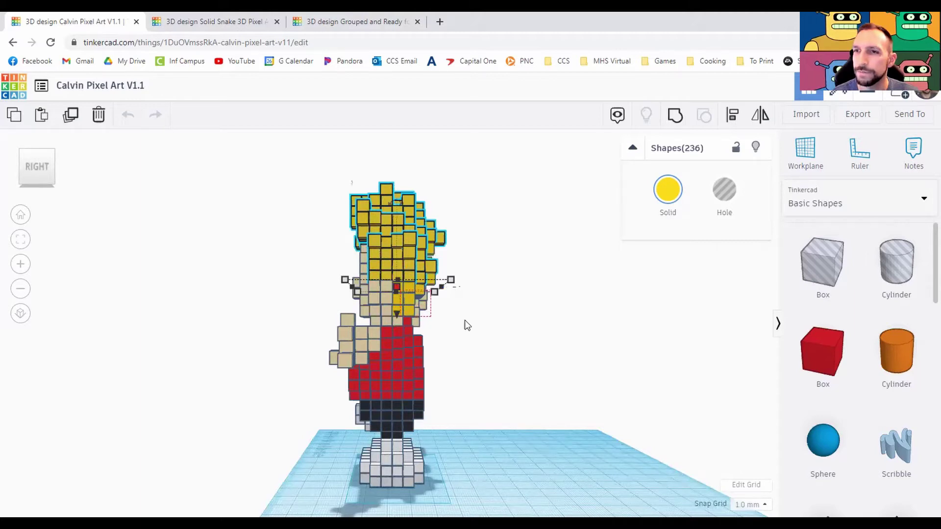
Step: Extend the selection to the remaining hair blocks on the back and opposite side of Calvin's head
right_click_drag(341, 343, 425, 360)
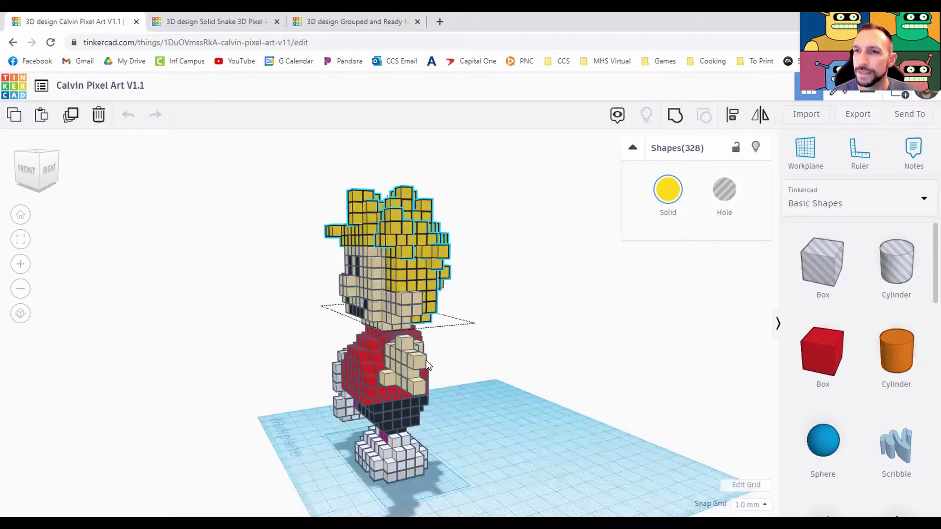
right_click_drag(261, 348, 457, 363)
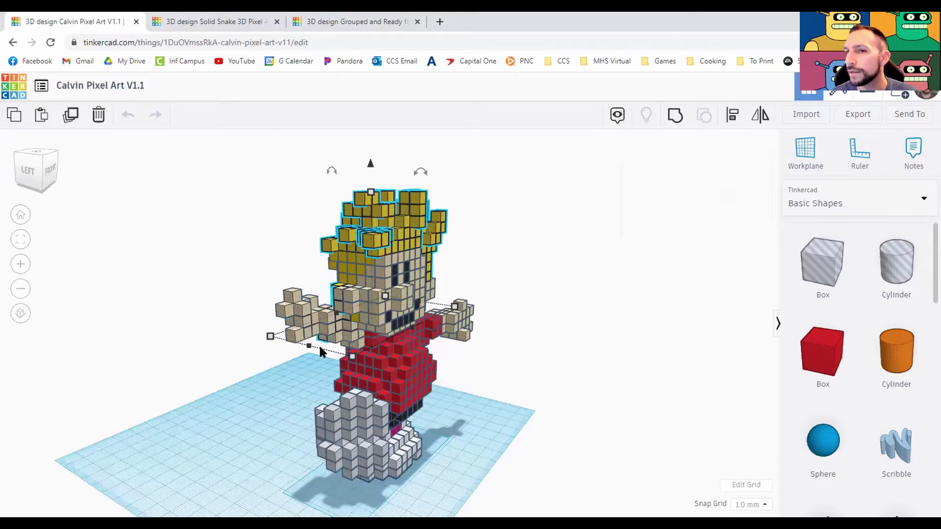
right_click_drag(412, 371, 539, 334)
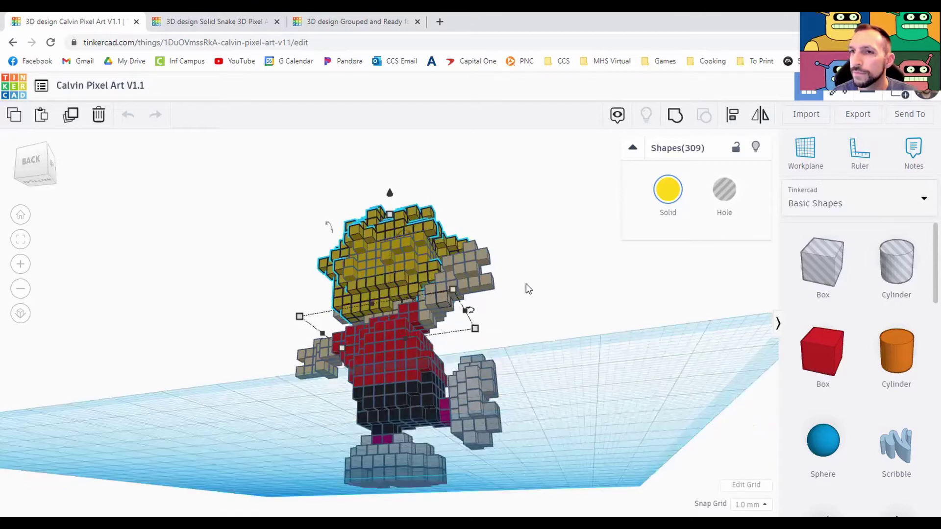
right_click_drag(537, 325, 537, 336)
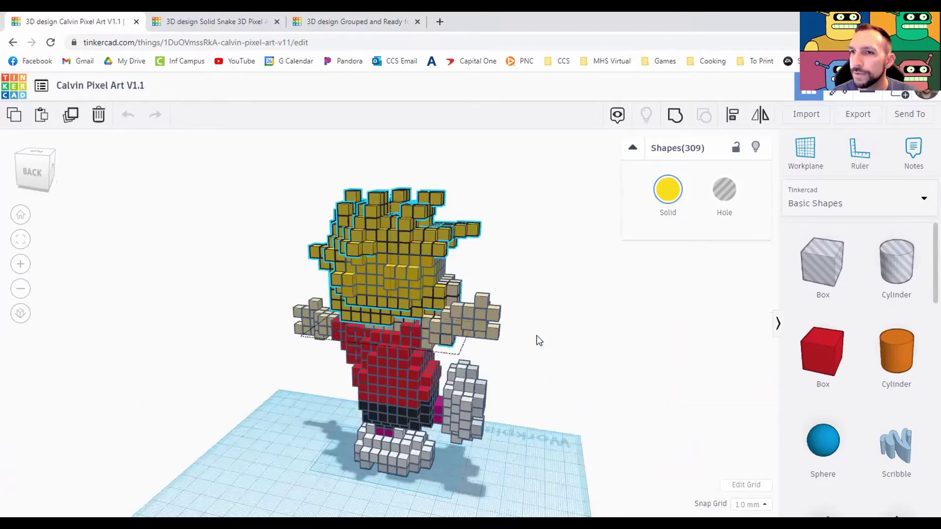
right_click_drag(393, 342, 323, 267)
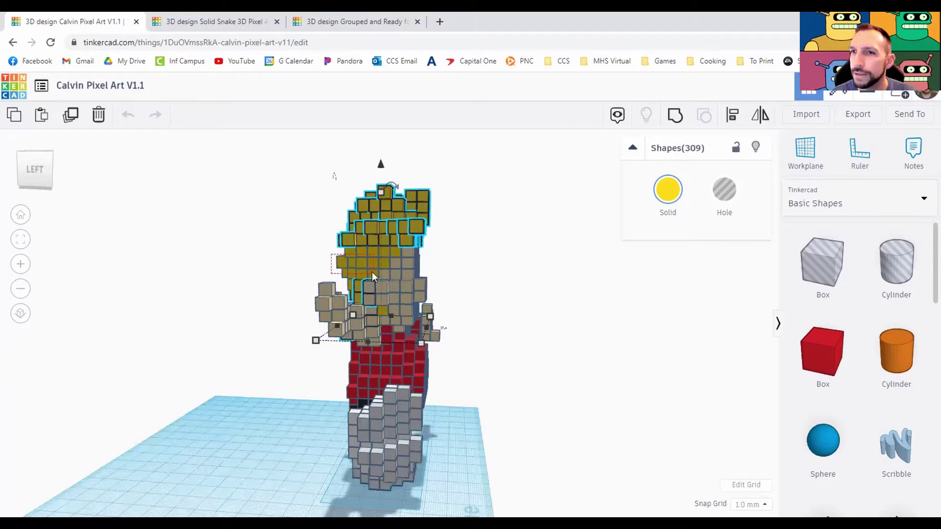
left_click(384, 263, "shift")
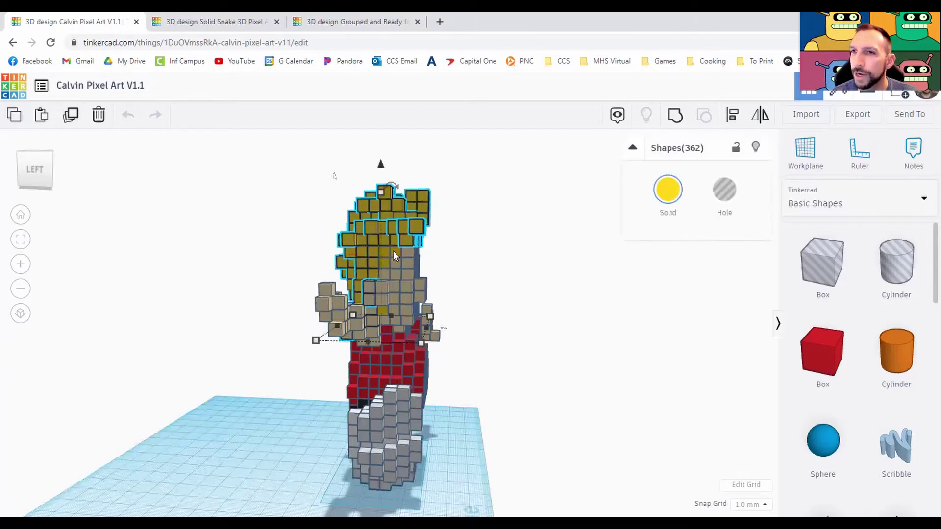
left_click(383, 260, "shift")
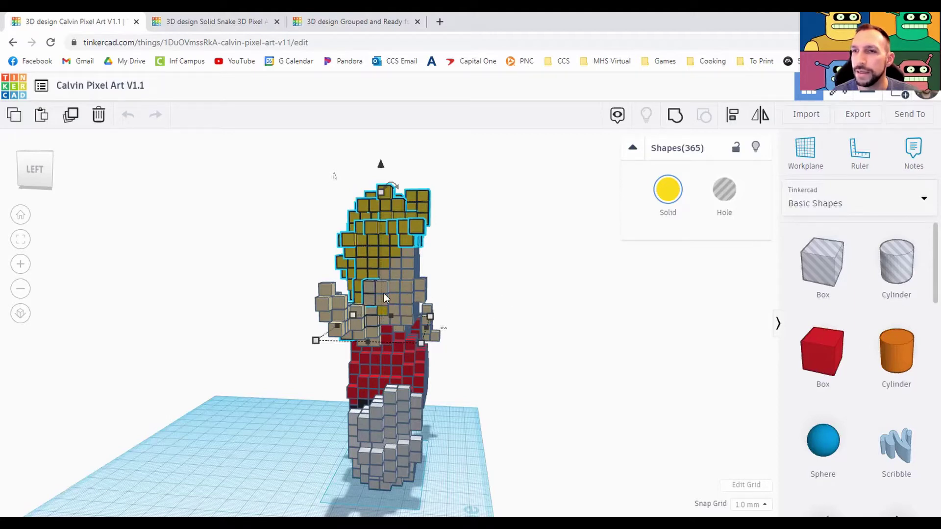
Step: Raise the selected hair blocks straight up, clear of Calvin's head
right_click_drag(381, 293, 447, 292)
right_click_drag(360, 310, 380, 320)
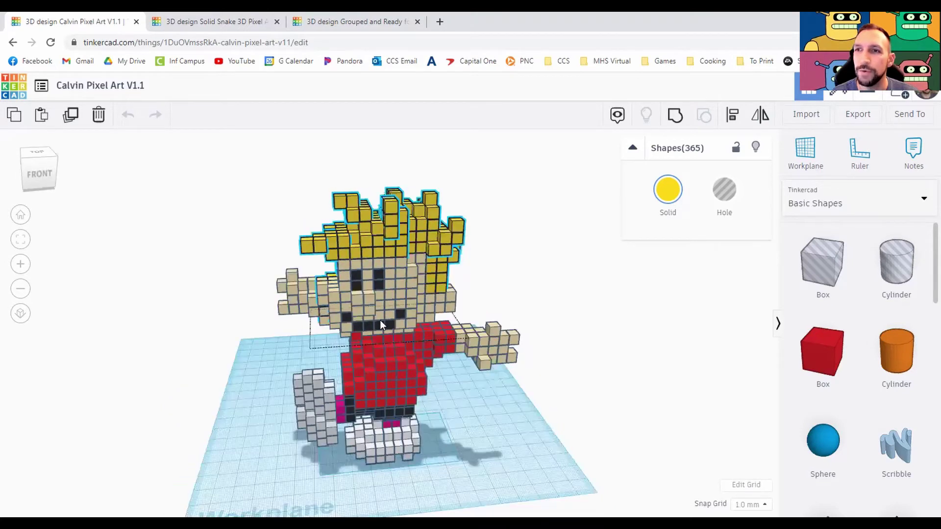
right_click_drag(399, 213, 393, 195)
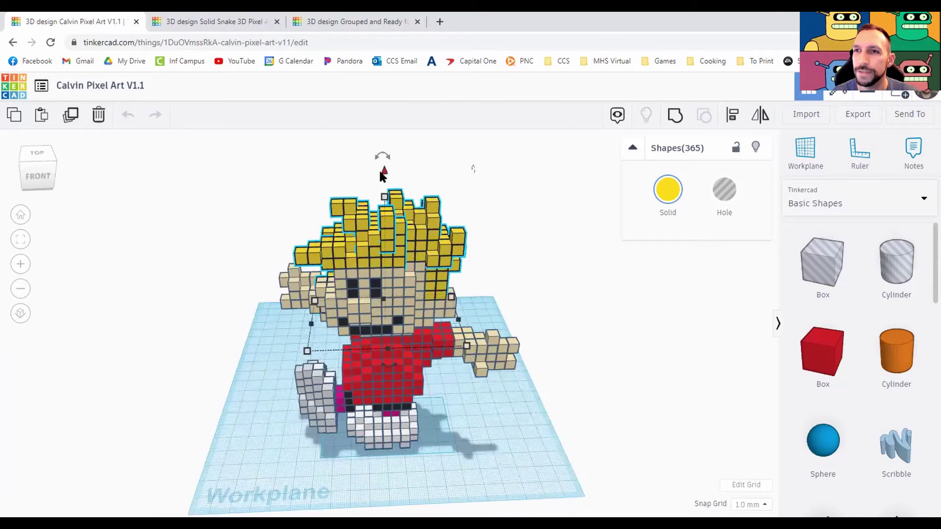
middle_click_drag(506, 200, 506, 266)
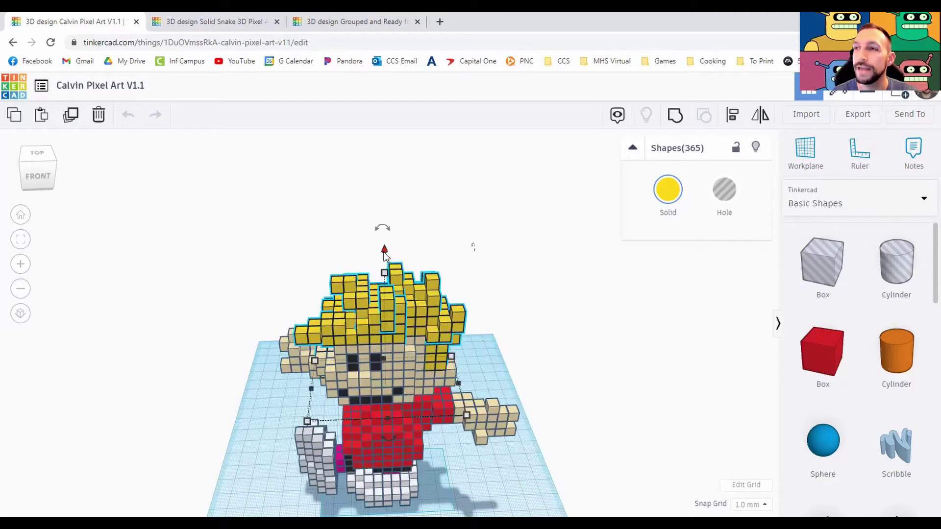
left_click_drag(384, 255, 394, 156)
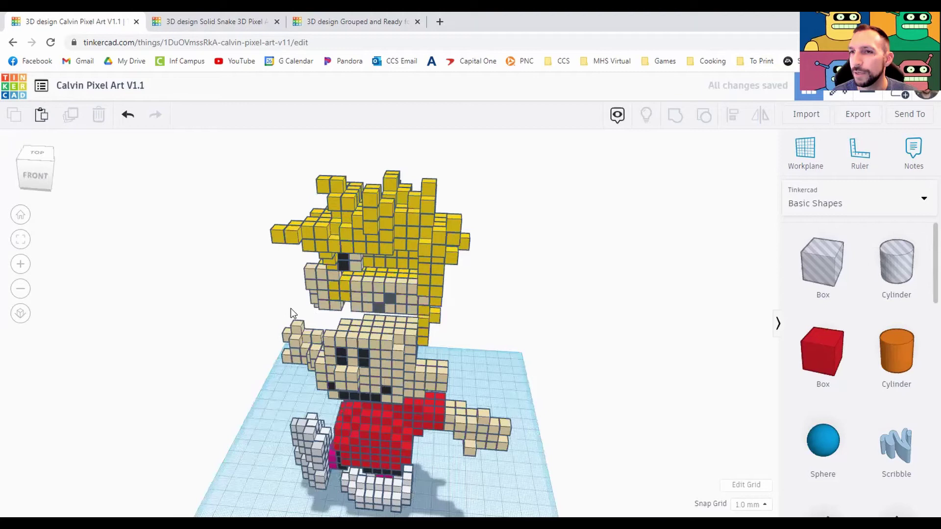
Step: Recolor the detached lower blocks behind the head yellow and raise them 40 mm toward the rest of the hair
right_click_drag(290, 308, 157, 355)
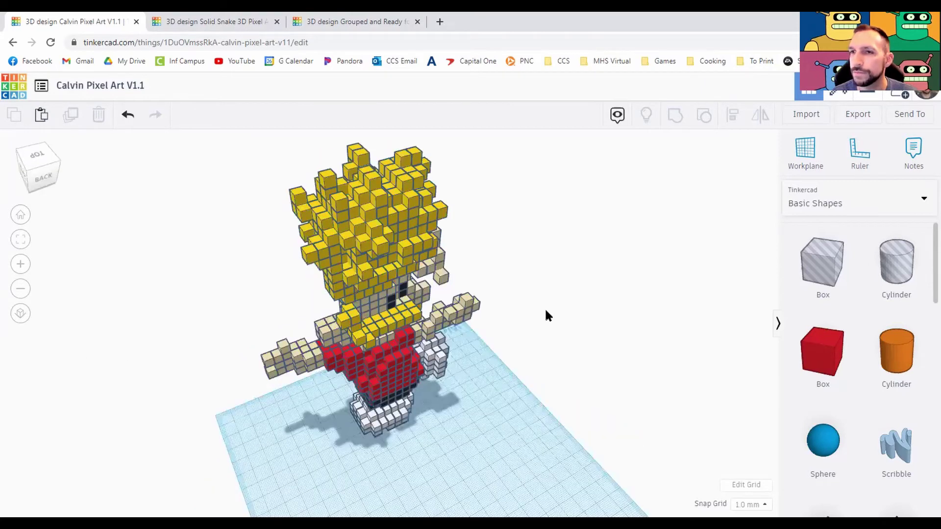
right_click_drag(546, 311, 432, 311)
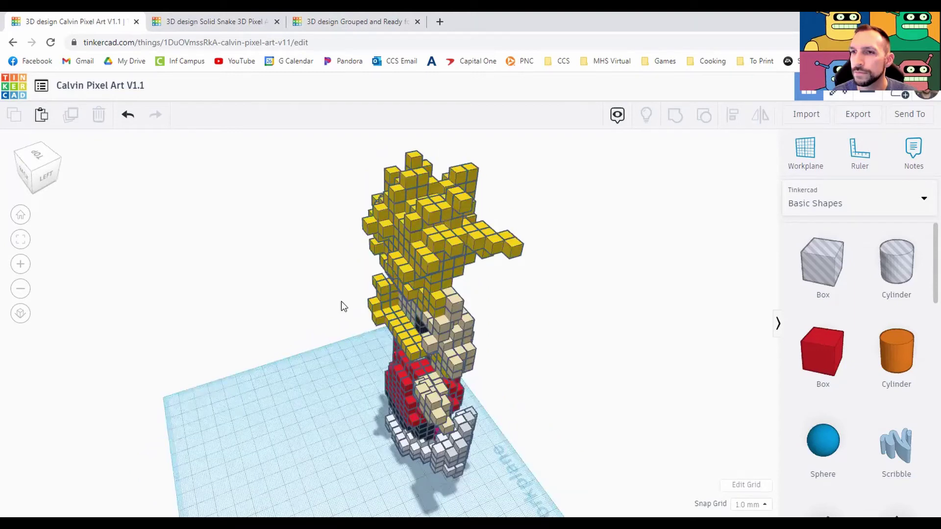
mouse_move(322, 296)
right_mouse_down()
mouse_move(286, 246)
mouse_move(314, 281)
right_mouse_up()
right_click_drag(413, 355, 417, 352)
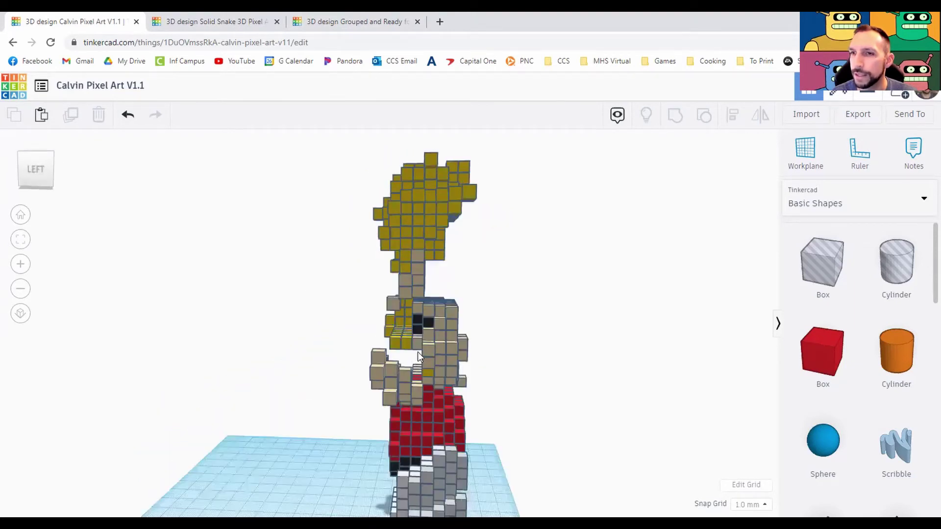
left_click(387, 317)
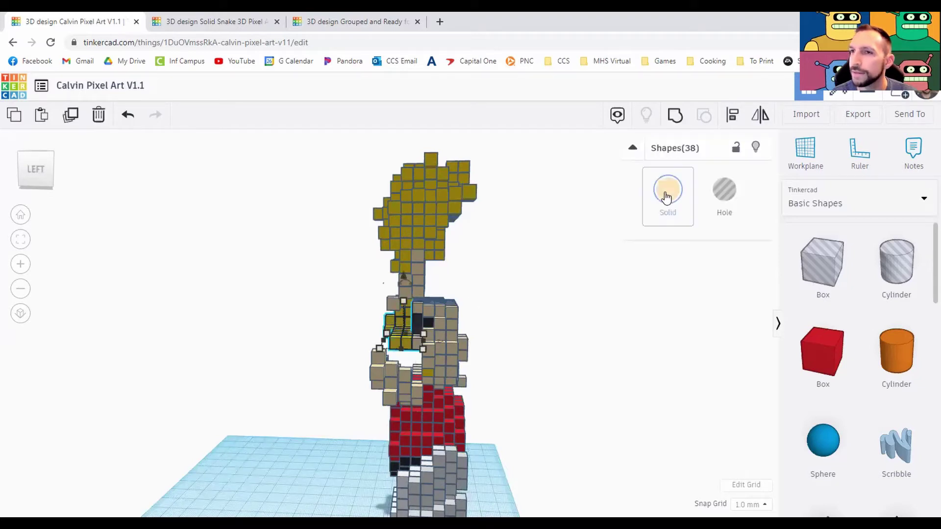
left_click(679, 210)
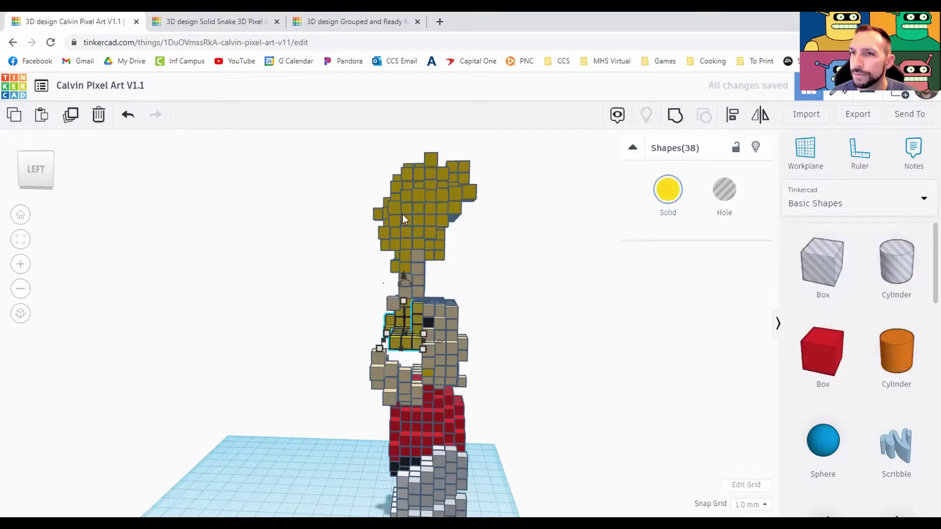
left_click_drag(402, 214, 404, 191)
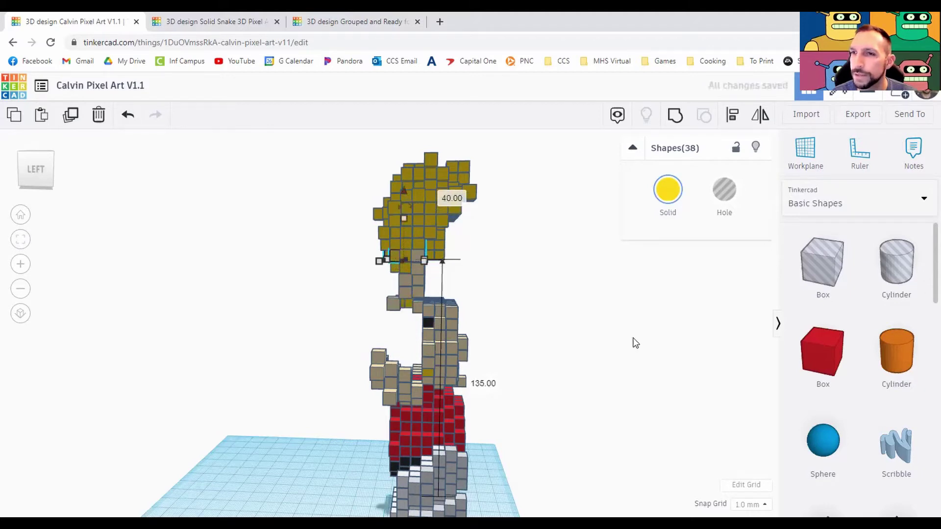
Step: Add the beige block and the detached row of blocks behind the head to the selection, and recolor them yellow
right_click_drag(647, 345, 509, 343)
right_click_drag(448, 307, 451, 305)
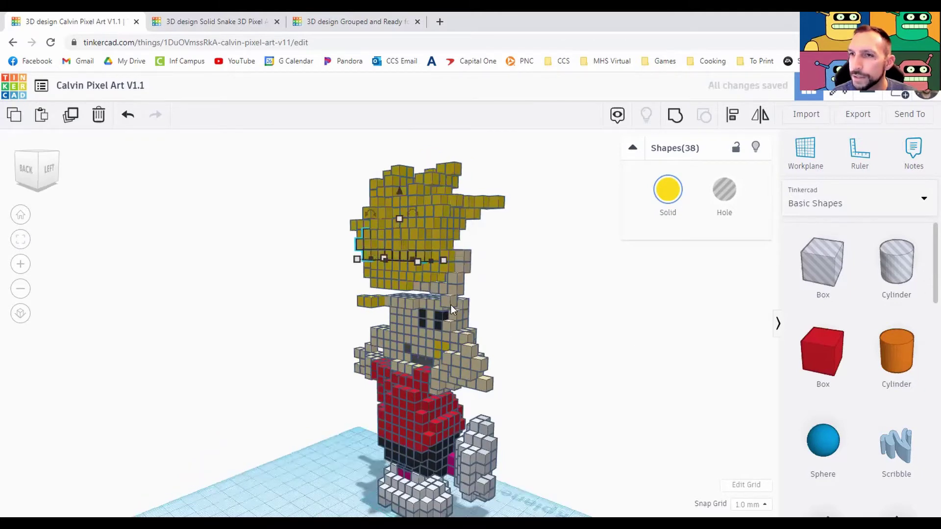
left_click(399, 328, "shift")
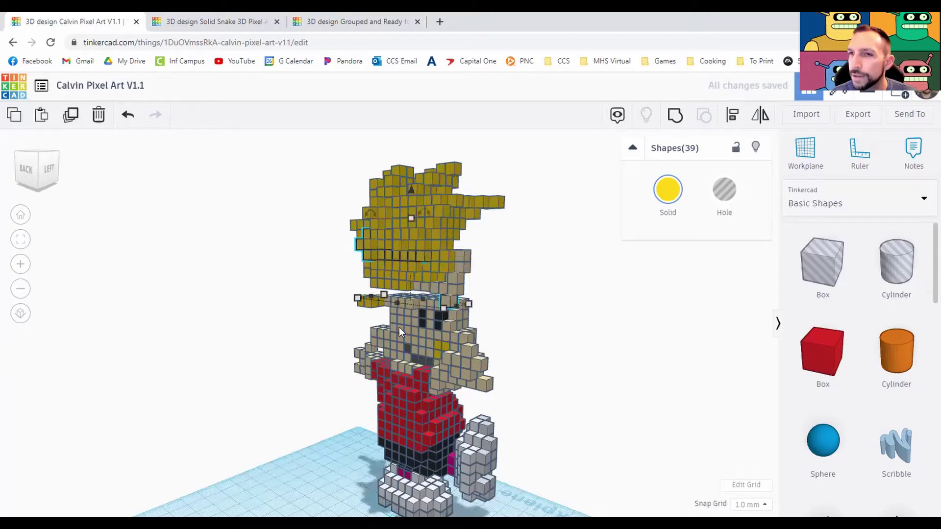
scroll(551, 336, "up", 3)
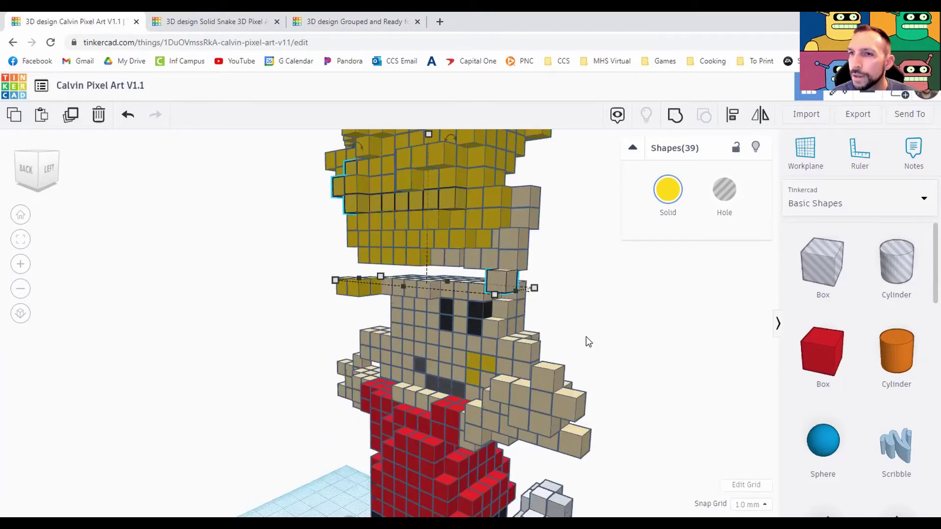
right_click_drag(488, 347, 419, 319)
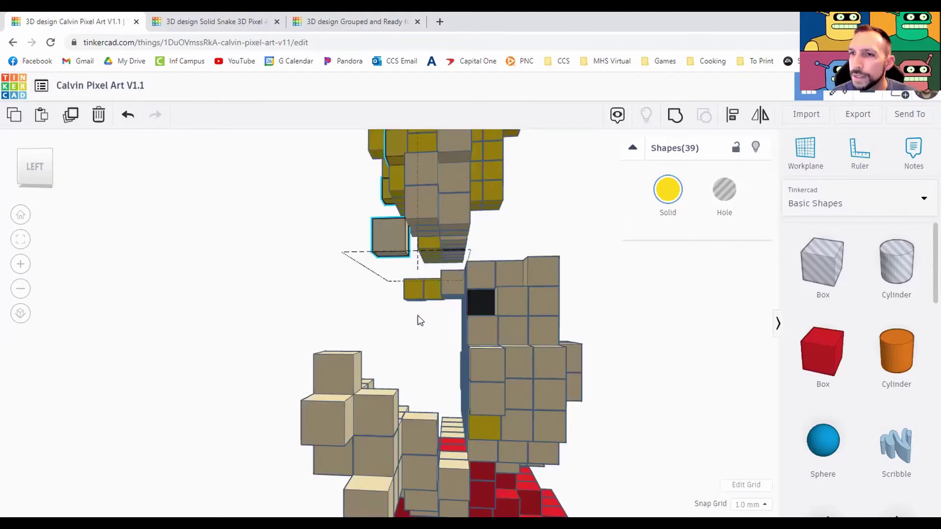
left_click(449, 287, "shift")
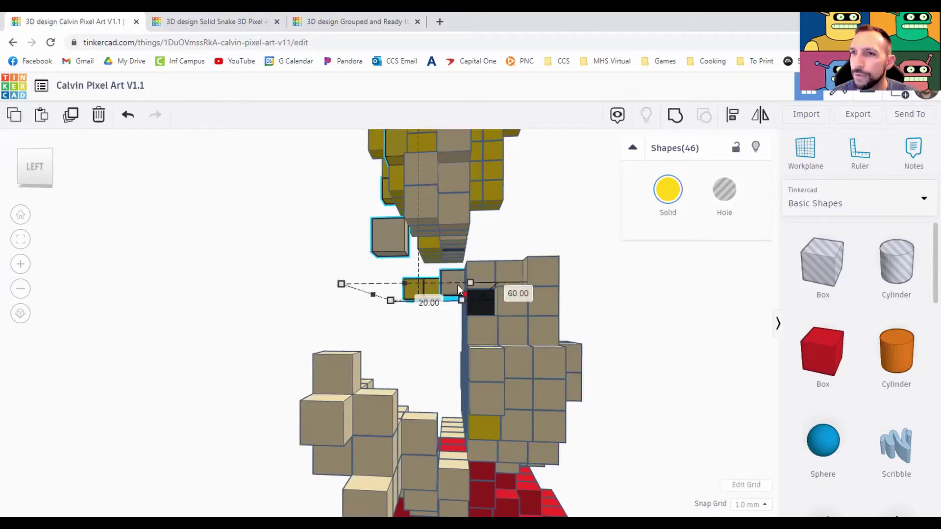
left_click(696, 294)
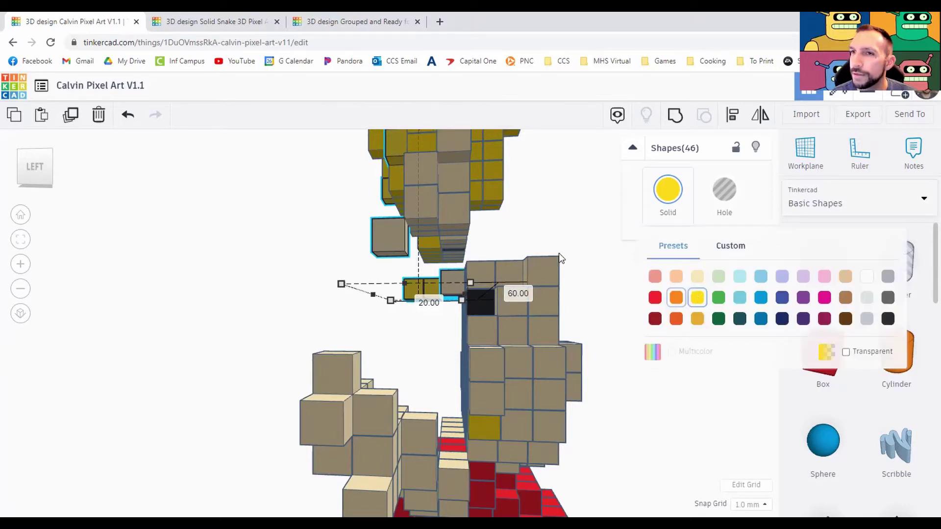
right_click_drag(583, 278, 579, 270)
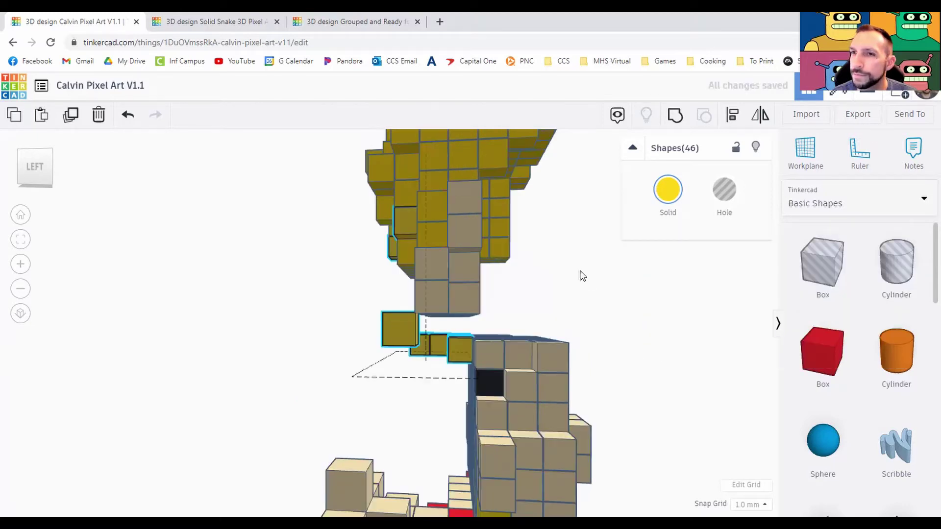
scroll(451, 289, "down", 5)
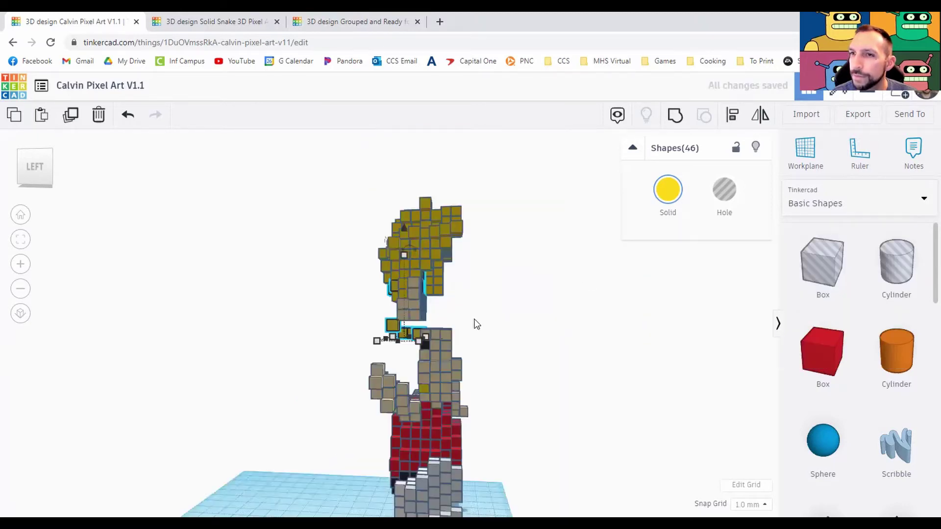
scroll(483, 321, "up", 2)
scroll(347, 347, "up", 1)
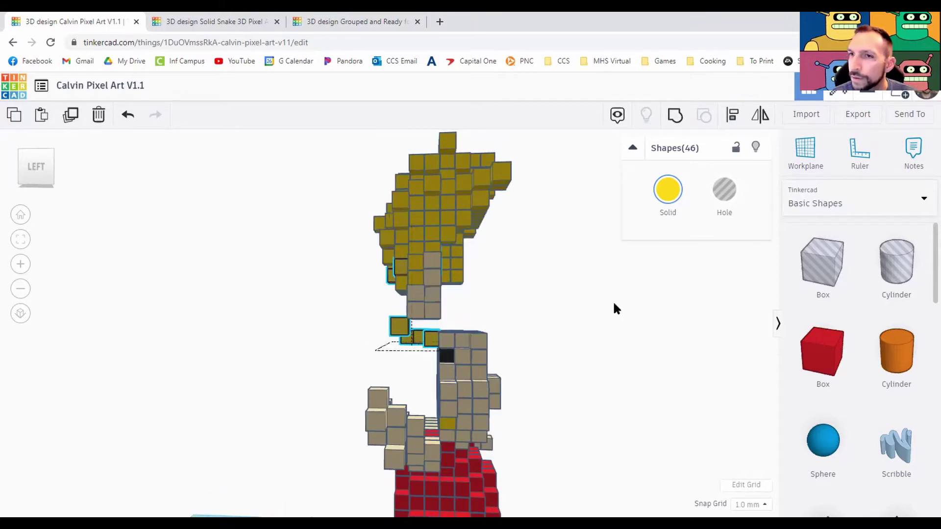
right_click_drag(612, 301, 592, 306)
right_click_drag(377, 256, 364, 264)
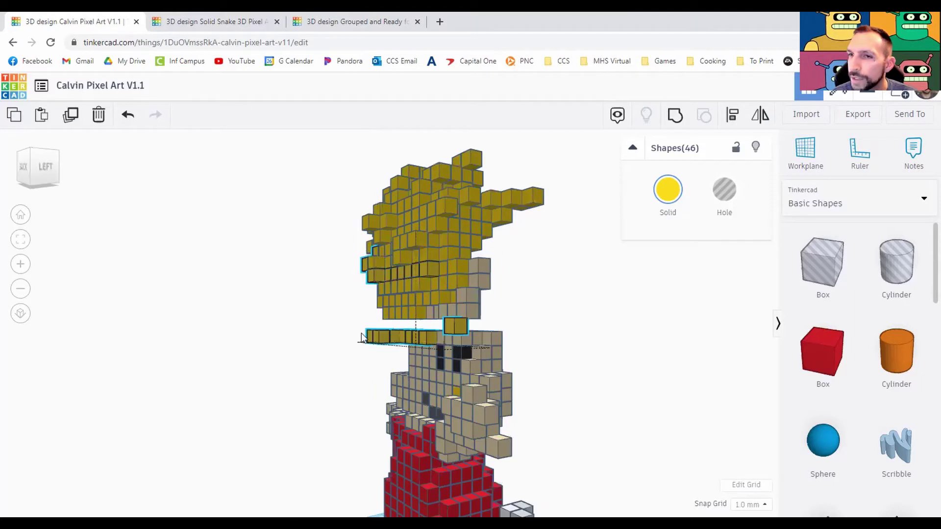
key("Escape")
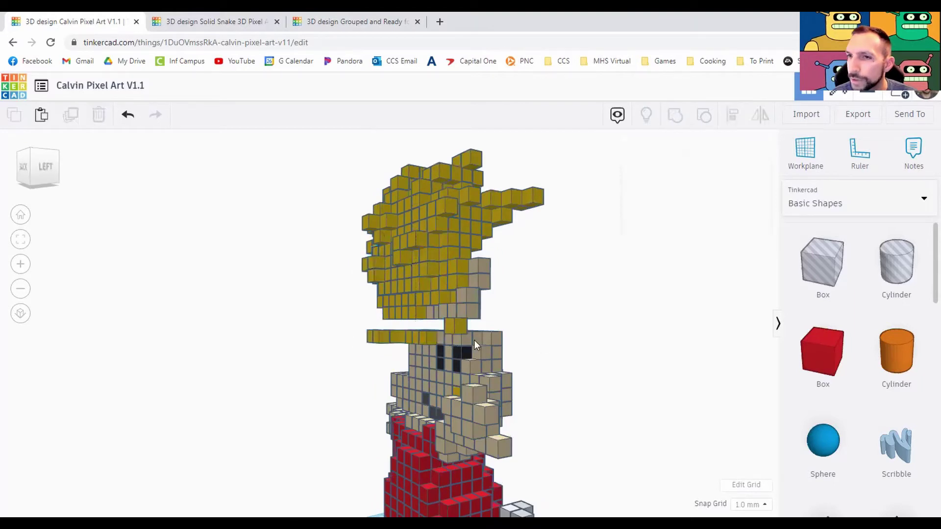
Step: Select the eight detached yellow blocks just above the head and raise them about 40 mm into the rest of the hair
right_click_drag(416, 329, 391, 328)
left_click_drag(391, 328, 430, 356)
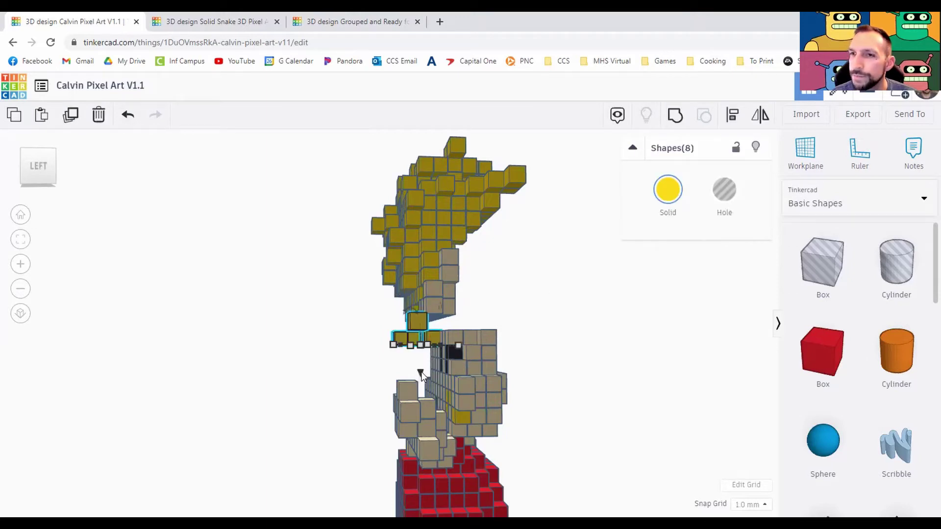
left_click_drag(431, 296, 436, 262)
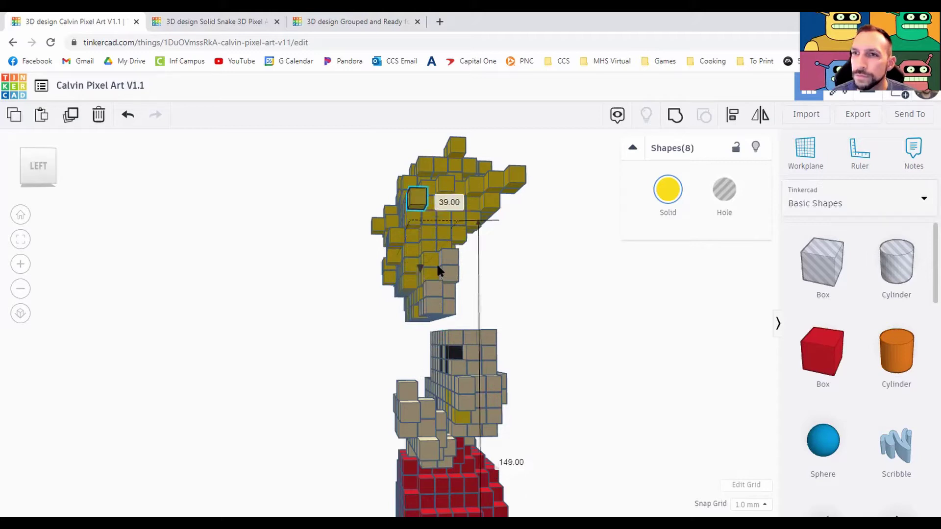
key("ctrl+Up")
key("ctrl+Up")
key("ctrl+Up")
key("ctrl+Up")
left_click(556, 375)
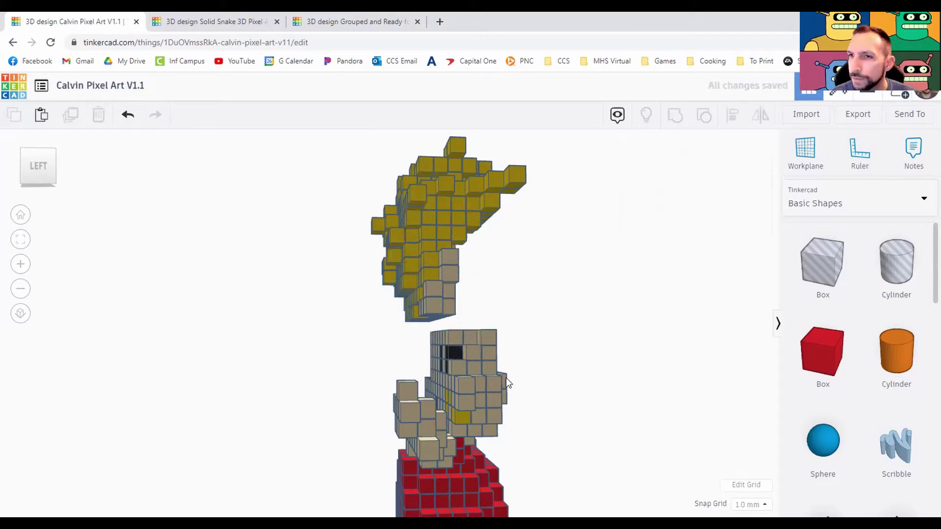
Step: Select the dark eye and mouth blocks and the yellow blocks on the back of the head, and recolor them light beige
right_click_drag(453, 382, 394, 381)
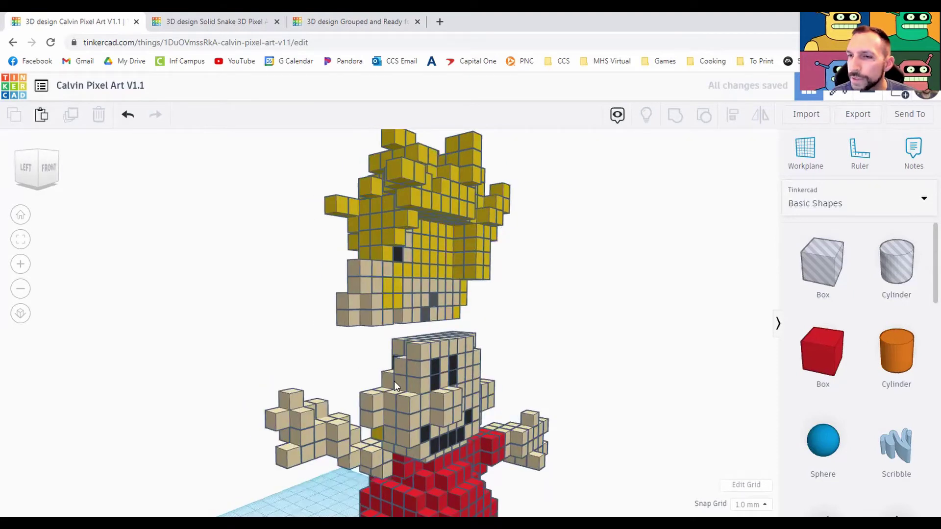
right_click_drag(462, 320, 554, 324)
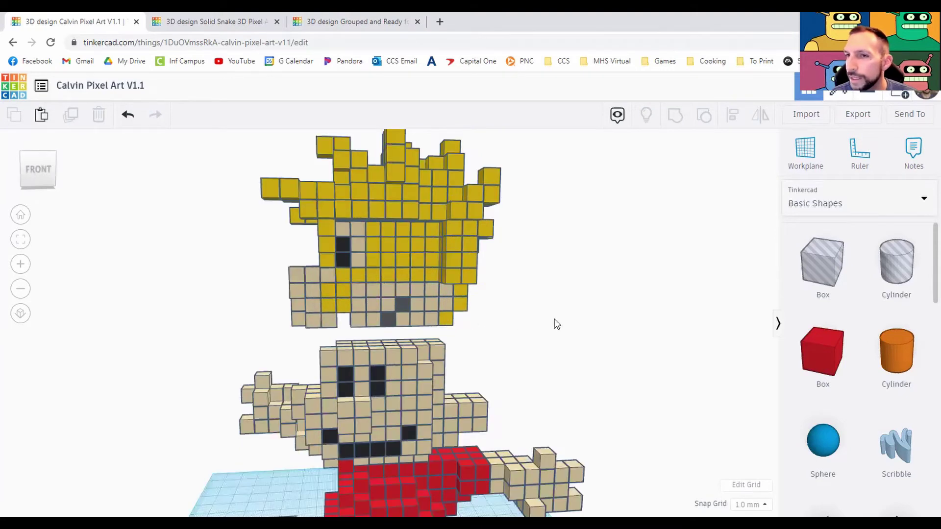
right_click_drag(620, 323, 626, 352)
right_click_drag(354, 363, 534, 385)
right_click_drag(425, 344, 423, 339)
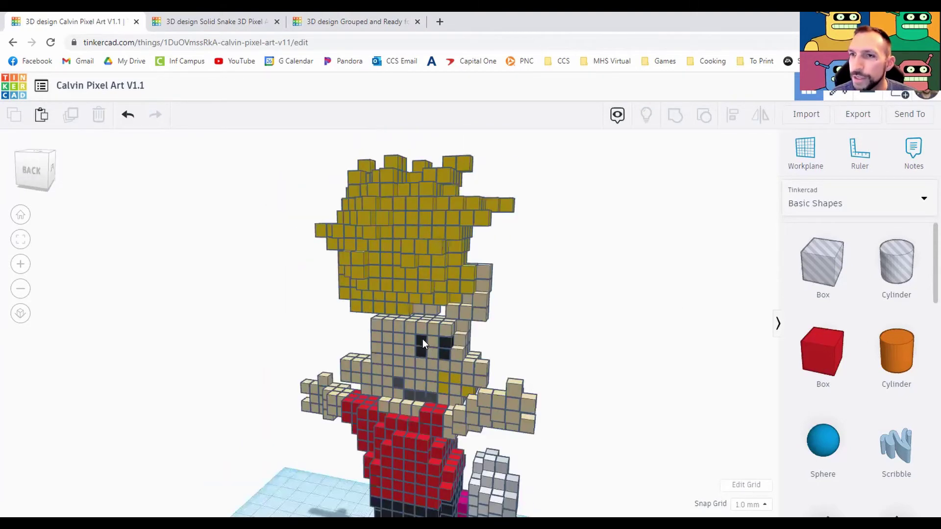
left_click(447, 340)
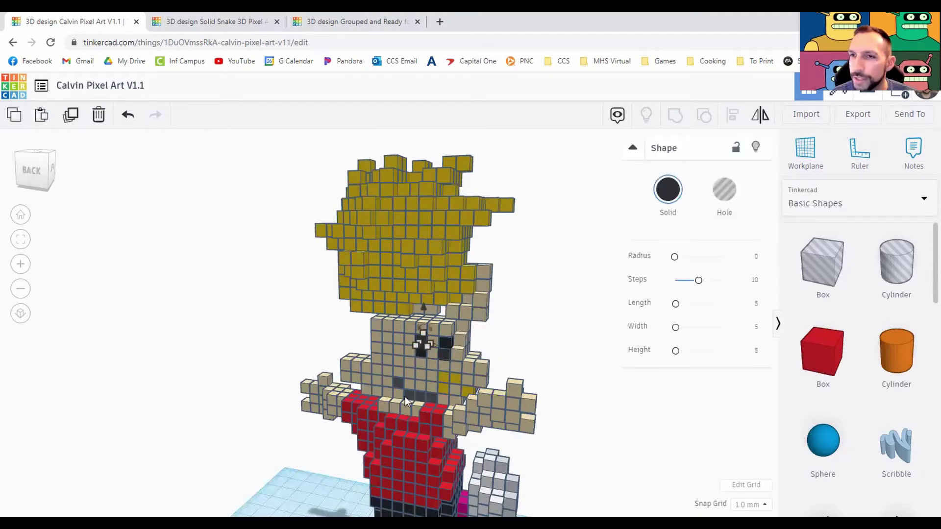
left_click(409, 392, "shift")
left_click(420, 395, "shift")
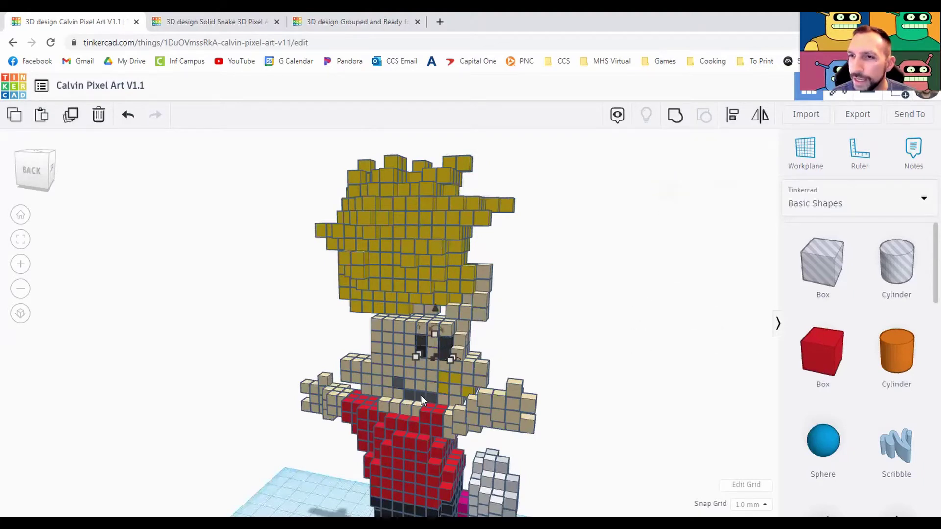
left_click(429, 396, "shift")
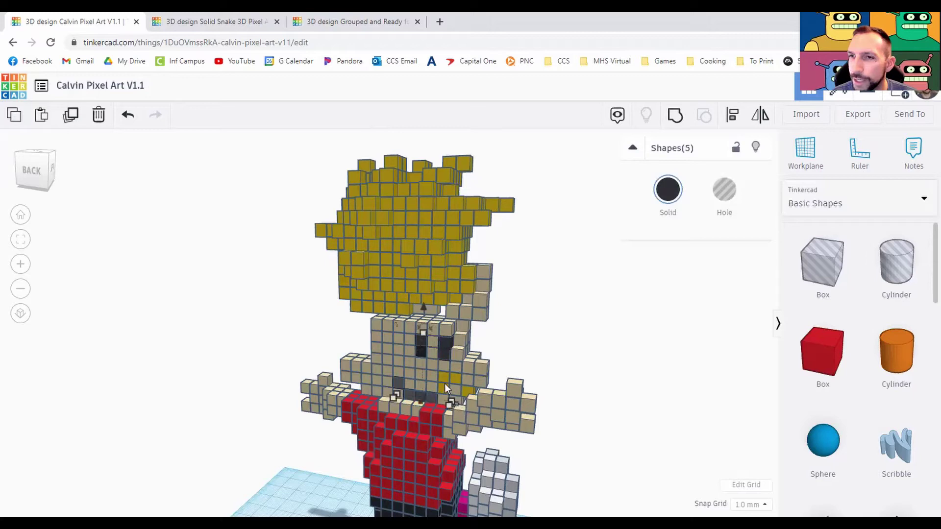
left_click(444, 379, "shift")
left_click(452, 377, "shift")
left_click(463, 386, "shift")
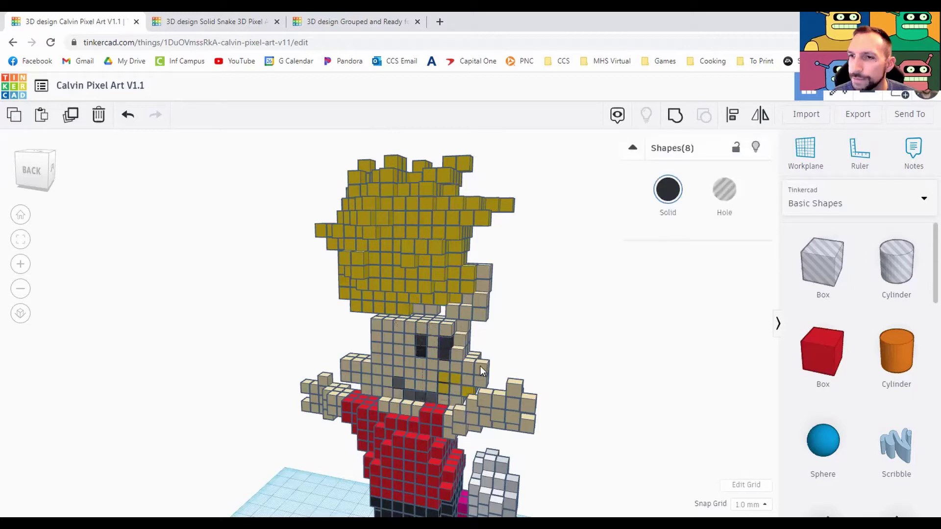
left_click(679, 192)
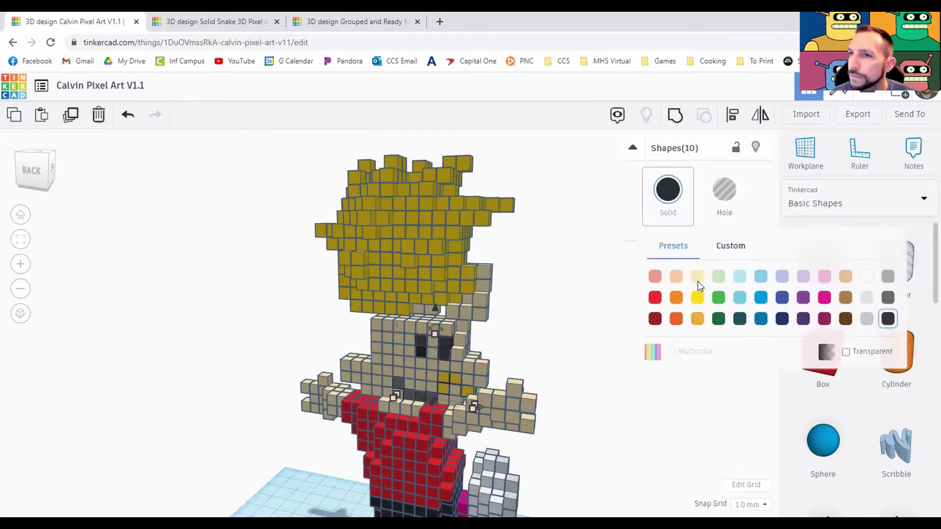
left_click(694, 277)
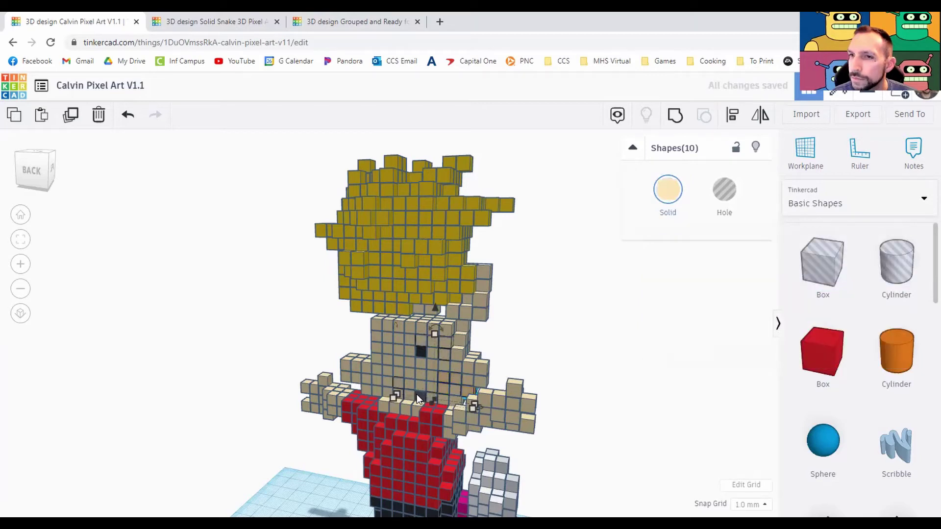
Step: Recolor the two remaining dark gray blocks on the back of the head light beige to match the skin
left_click(421, 352)
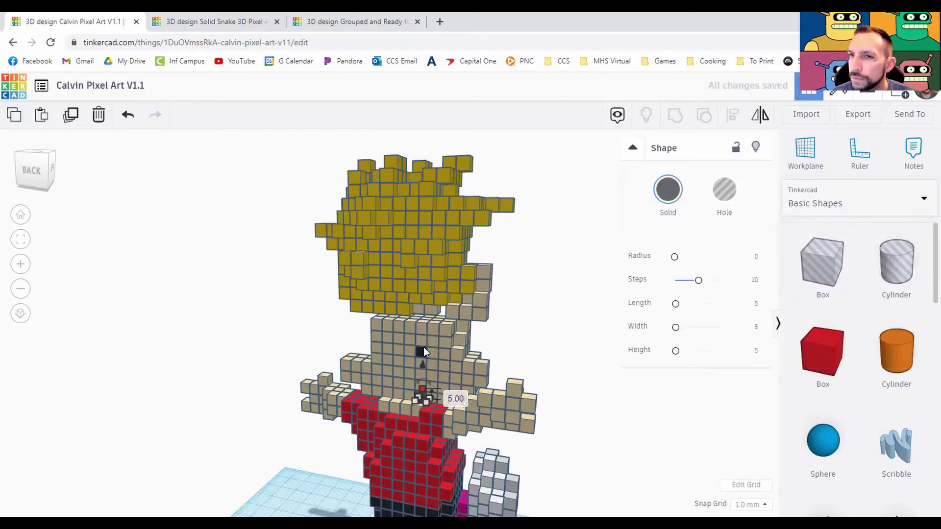
left_click(667, 191)
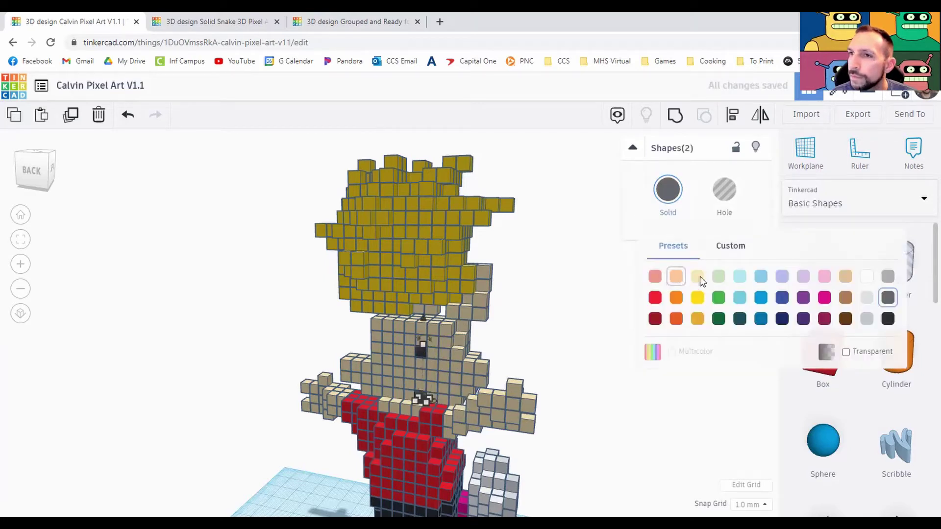
left_click(698, 276)
left_click(620, 323)
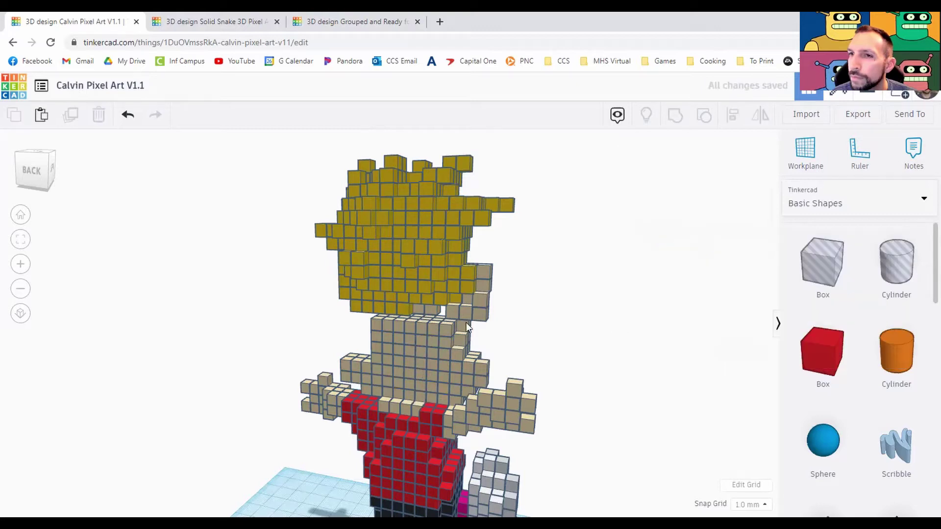
Step: Select the lower part of the raised hair, including its beige and dark blocks, and recolor it all yellow
right_click_drag(423, 319, 290, 312)
left_click_drag(279, 331, 483, 223)
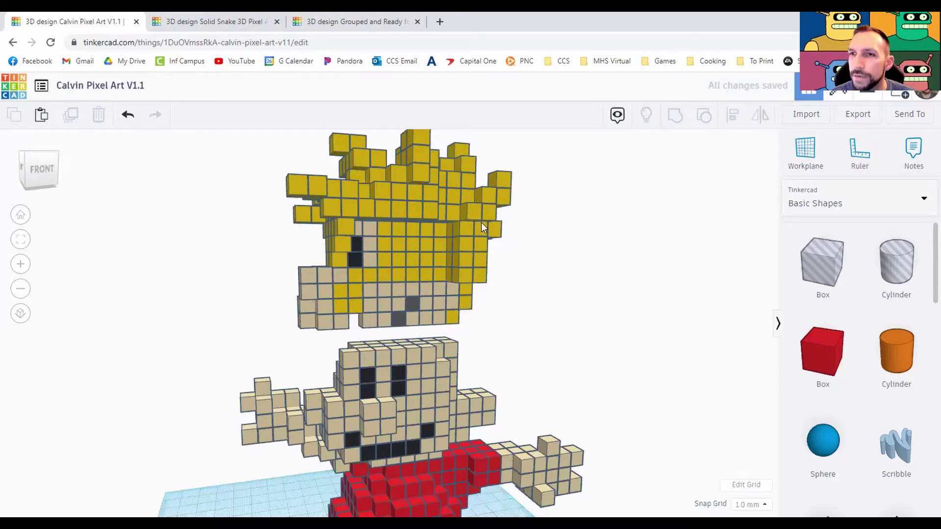
left_click(657, 192)
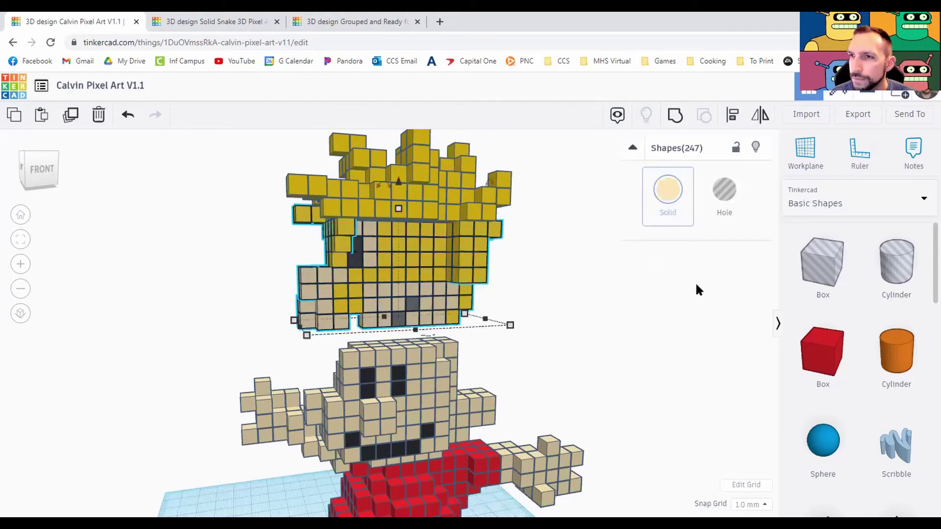
left_click(634, 294)
right_click_drag(479, 281, 515, 280)
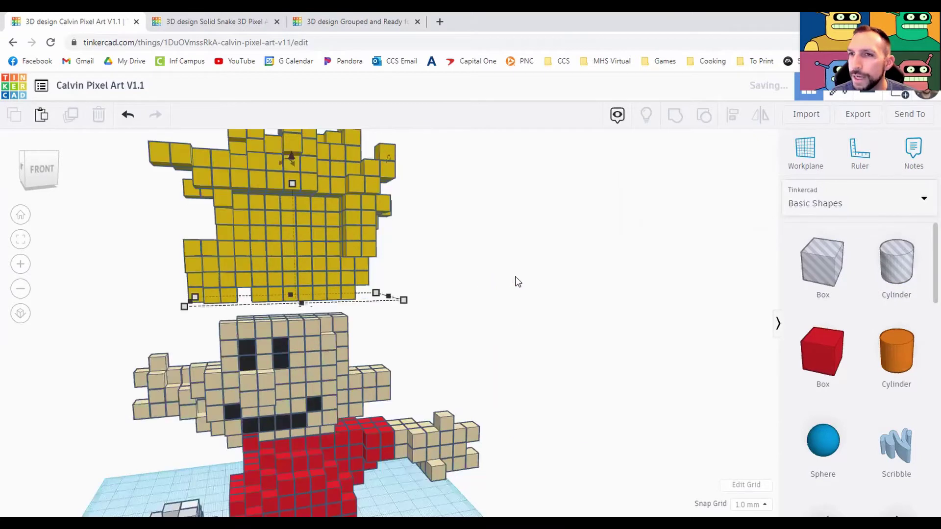
Step: Select the entire raised hair section and lower it straight down onto Calvin's head
right_click_drag(405, 300, 498, 347)
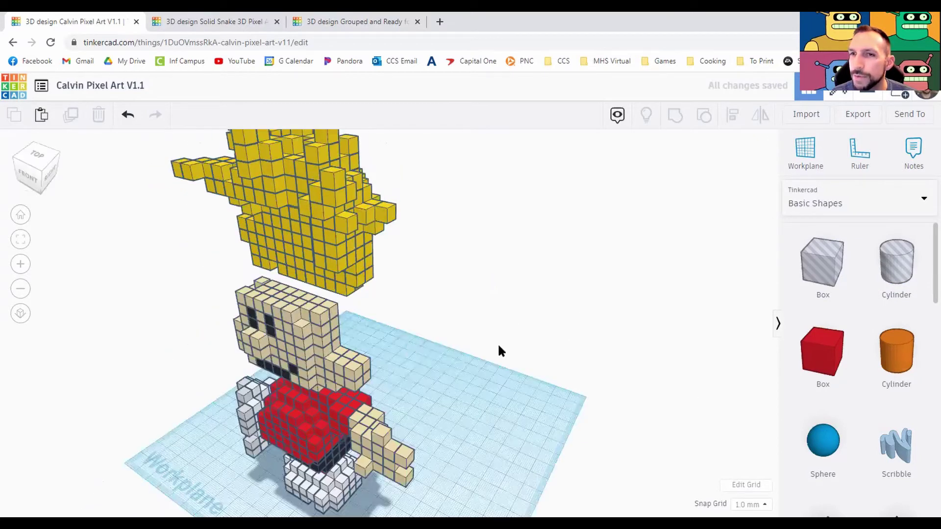
right_click_drag(551, 320, 502, 295)
right_click_drag(398, 278, 403, 277)
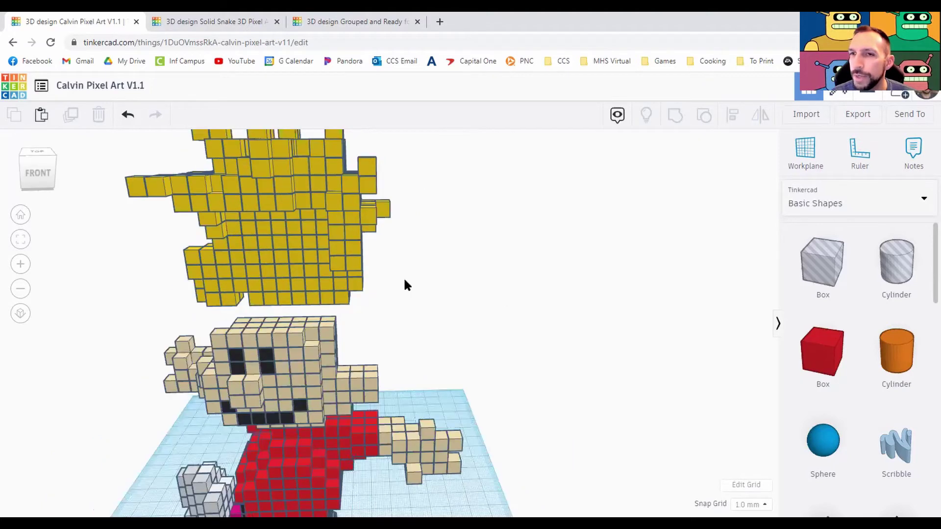
right_click_drag(553, 313, 558, 136)
left_click_drag(559, 136, 277, 337)
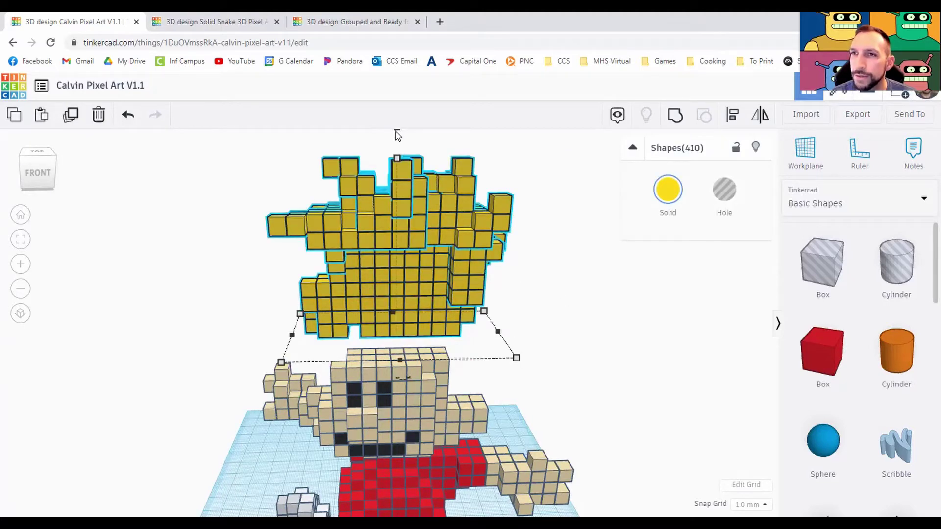
left_click_drag(394, 161, 390, 204)
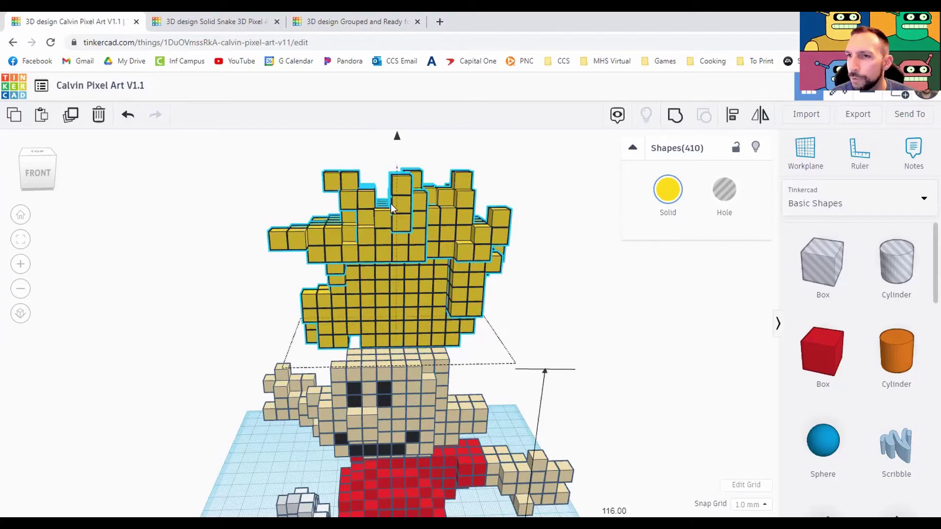
left_click_drag(391, 237, 392, 262)
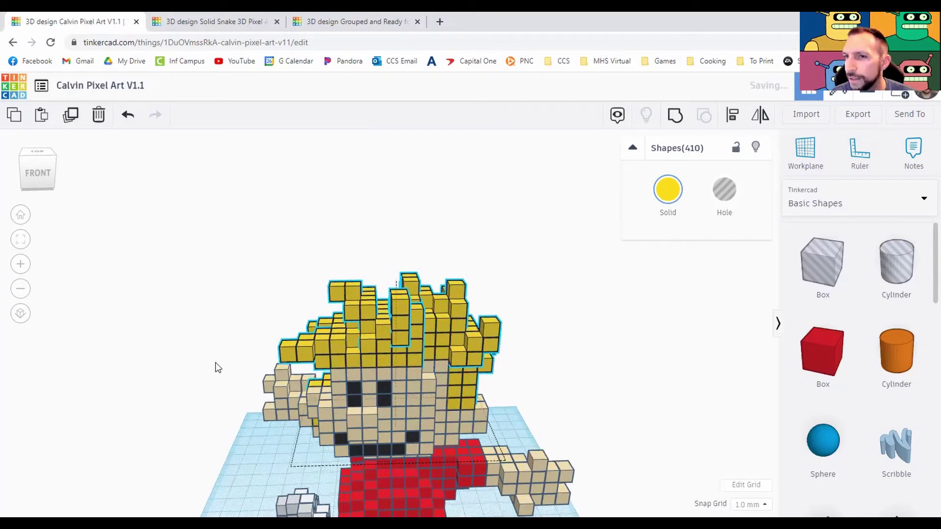
right_click_drag(164, 341, 204, 349)
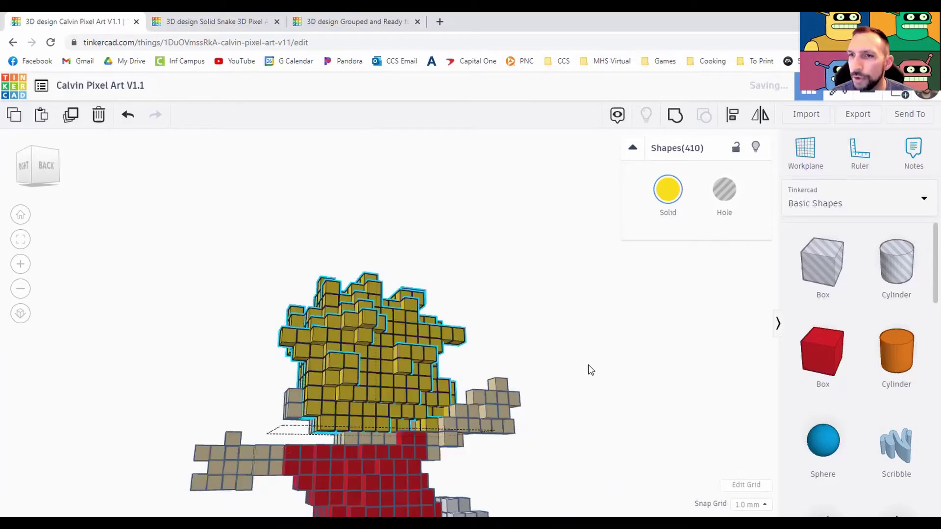
Step: Check the Grouped and Ready for Printing design for reference and group Calvin's raised yellow hair blocks into one shape
right_click_drag(625, 359, 589, 336)
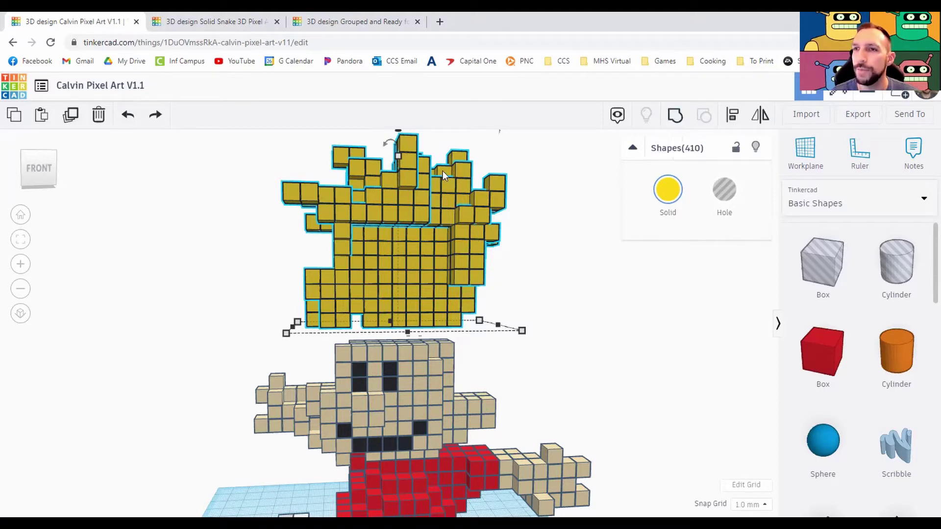
left_click(299, 23)
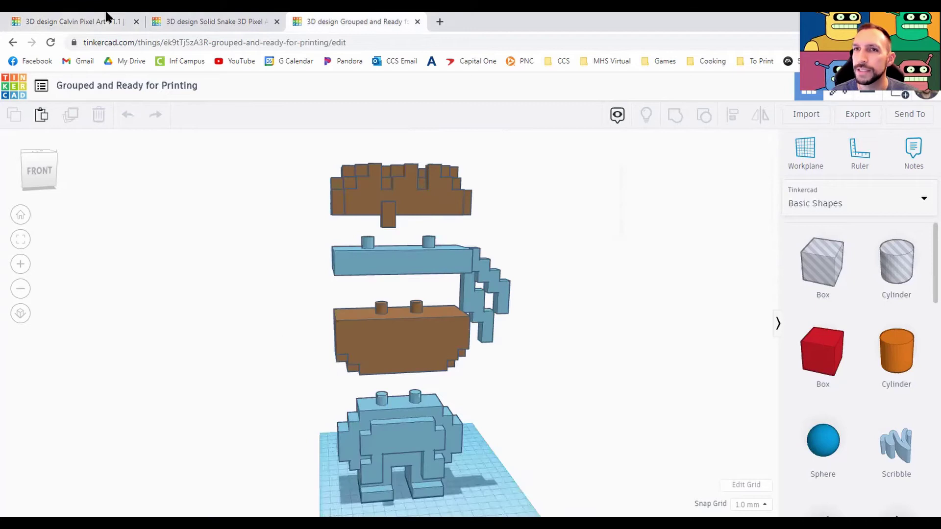
left_click(132, 22)
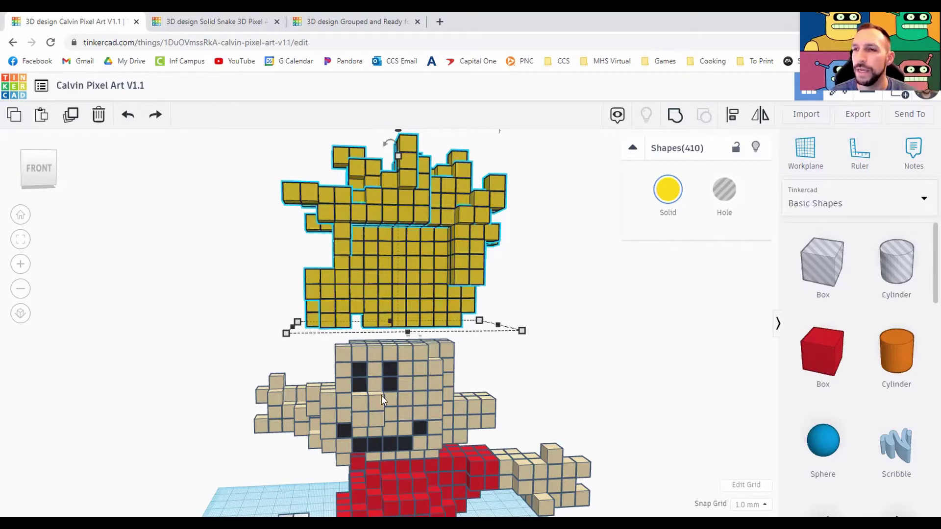
left_click(674, 116)
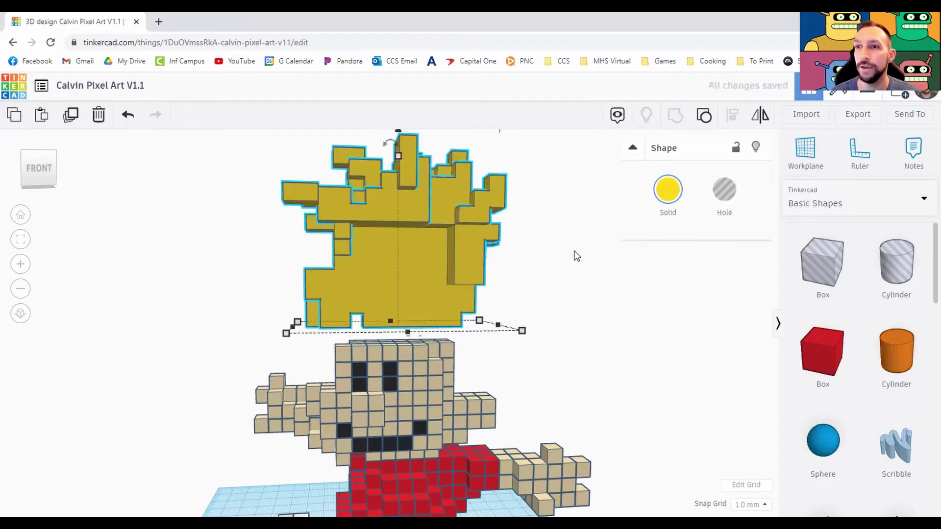
left_click(573, 257)
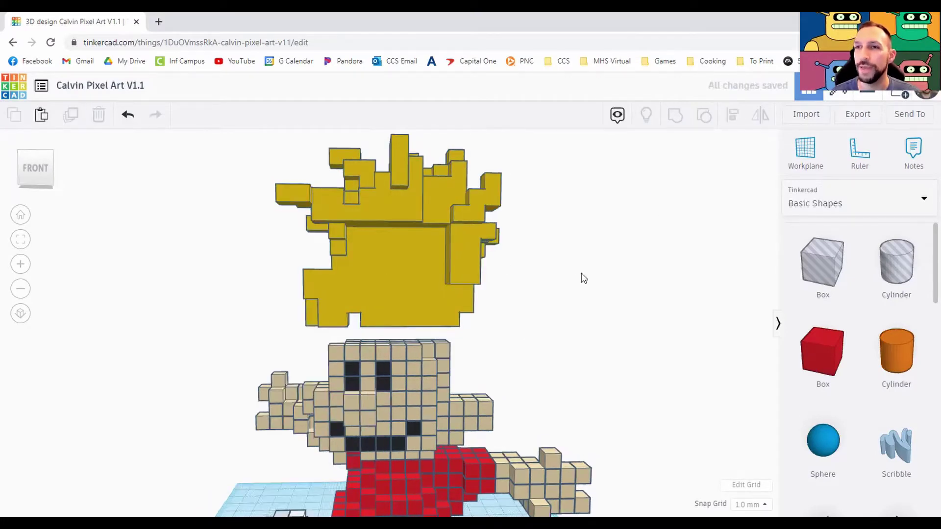
right_click_drag(581, 273, 652, 287)
right_click_drag(599, 390, 460, 361)
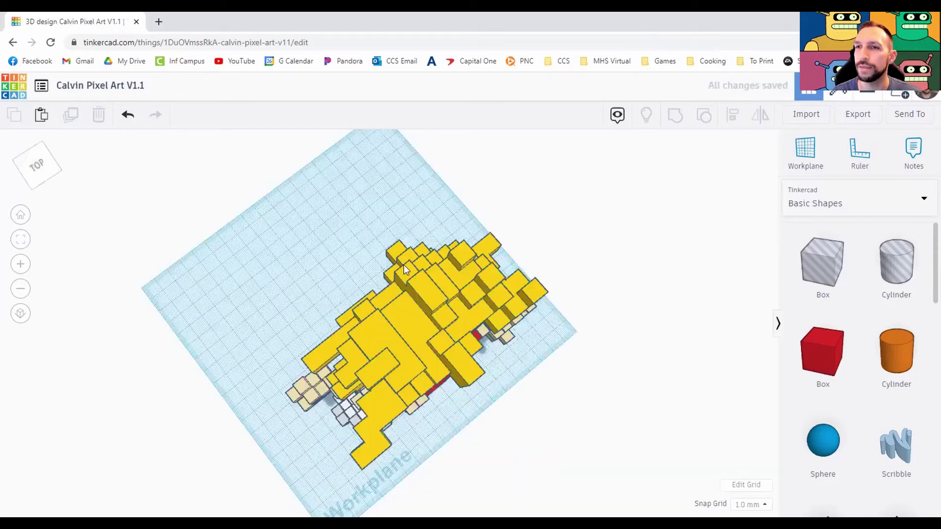
right_click_drag(403, 265, 608, 285)
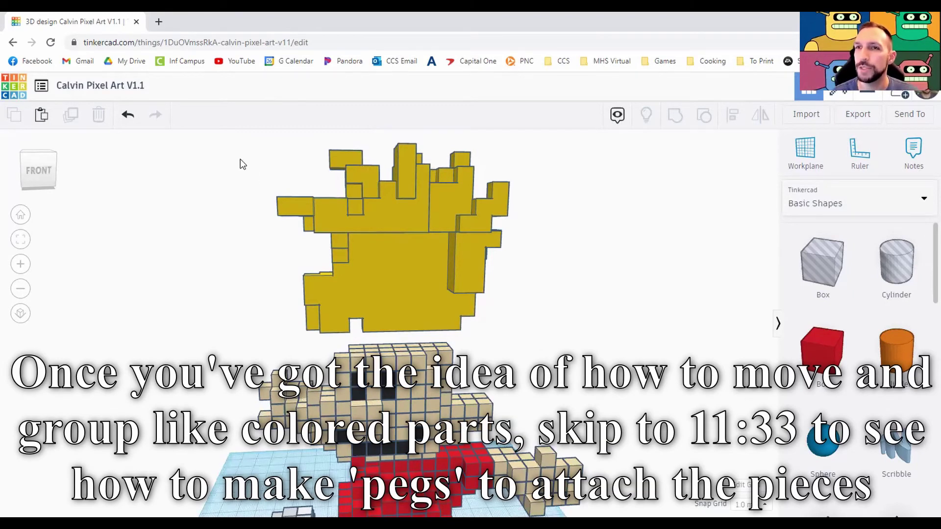
Step: Raise the grouped yellow hair straight up to leave a larger gap above Calvin's head
left_click_drag(240, 158, 515, 237)
right_click_drag(520, 235, 517, 262)
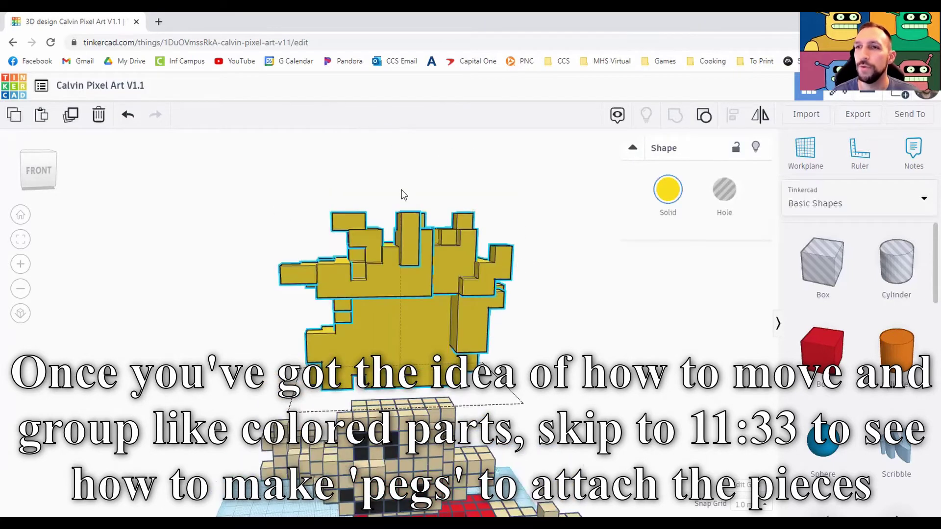
middle_click_drag(558, 283, 559, 399)
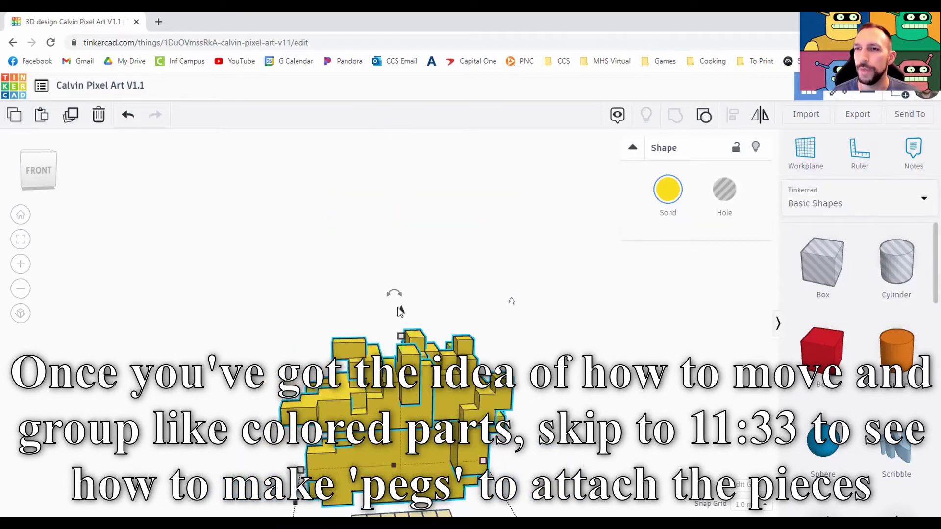
left_click_drag(401, 312, 406, 188)
left_click(553, 270)
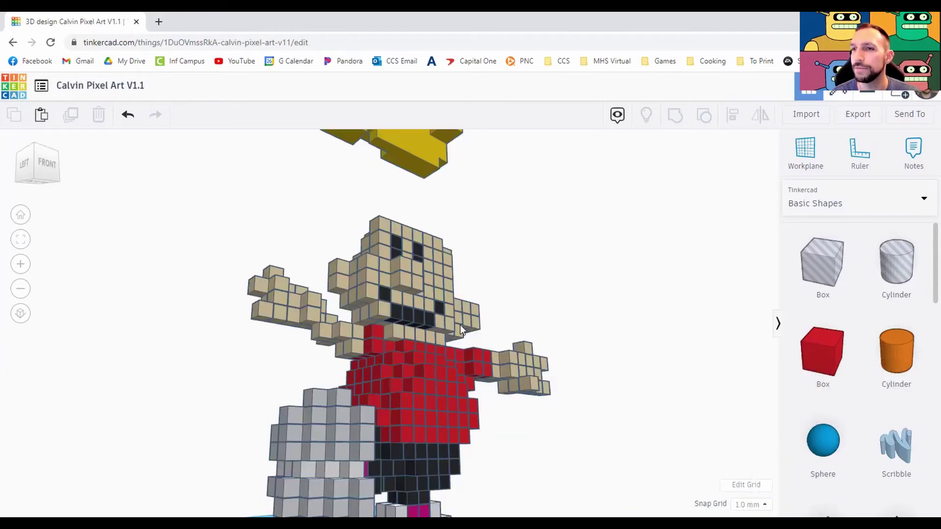
Step: Select all of Calvin's head blocks, including the face, ears and neck
left_click_drag(345, 217, 473, 318)
left_click_drag(535, 325, 536, 324)
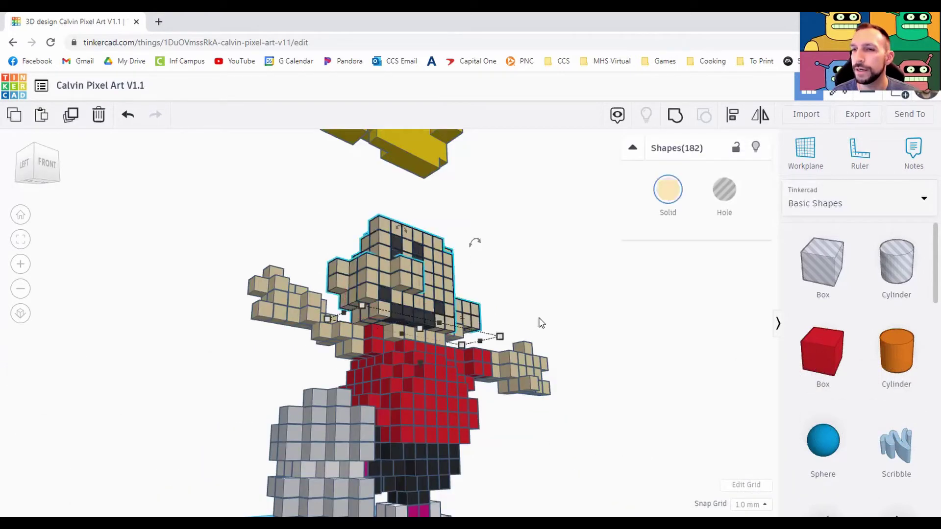
right_click_drag(481, 319, 439, 338)
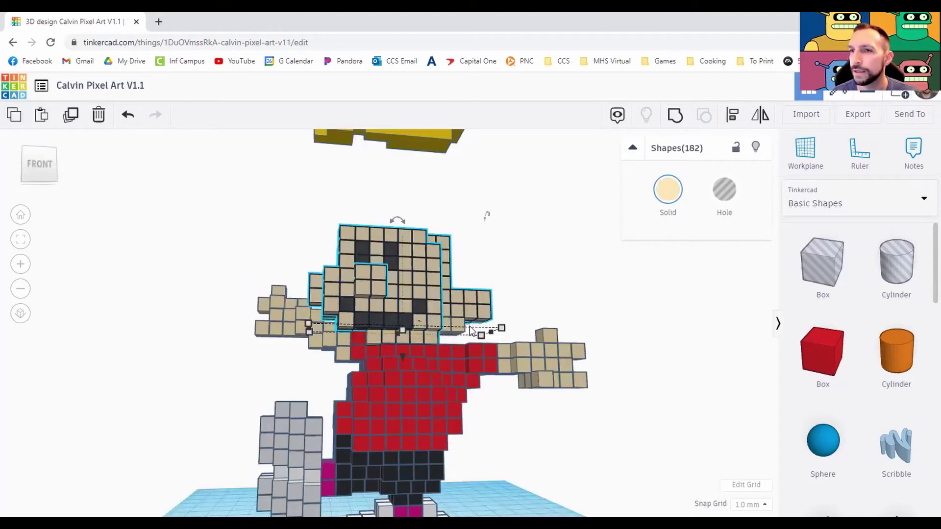
right_click_drag(495, 329, 452, 338)
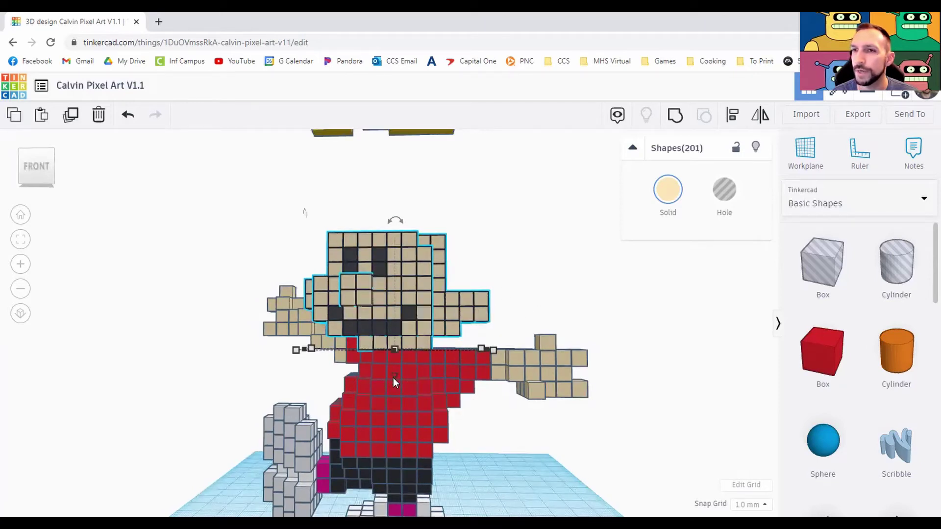
left_click_drag(395, 379, 399, 309)
left_click_drag(400, 302, 400, 316)
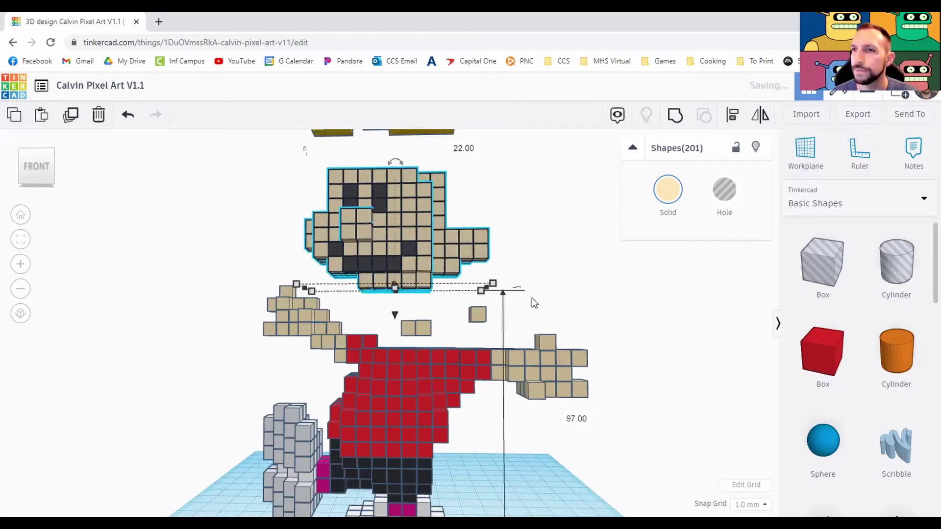
key("ctrl+z")
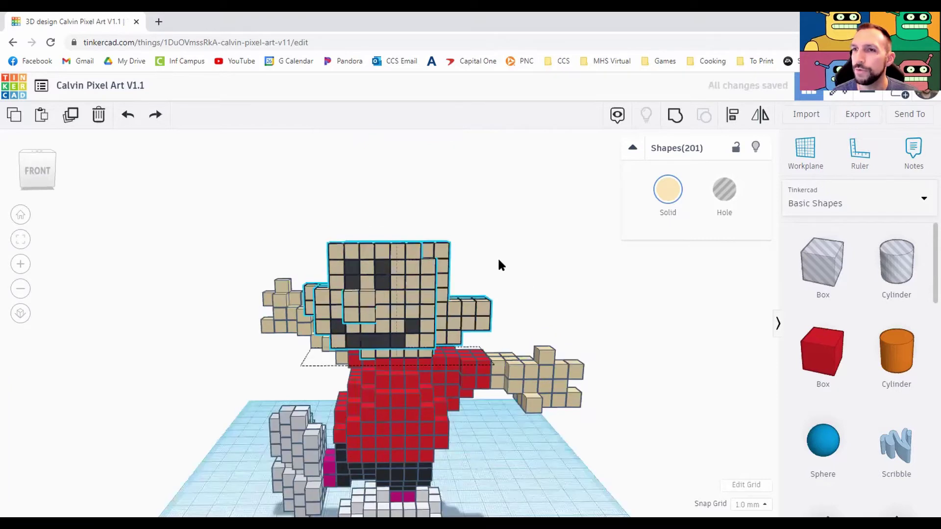
Step: Raise the selected head and neck blocks 40 mm straight up, just below the yellow hair
right_click_drag(498, 257, 501, 295)
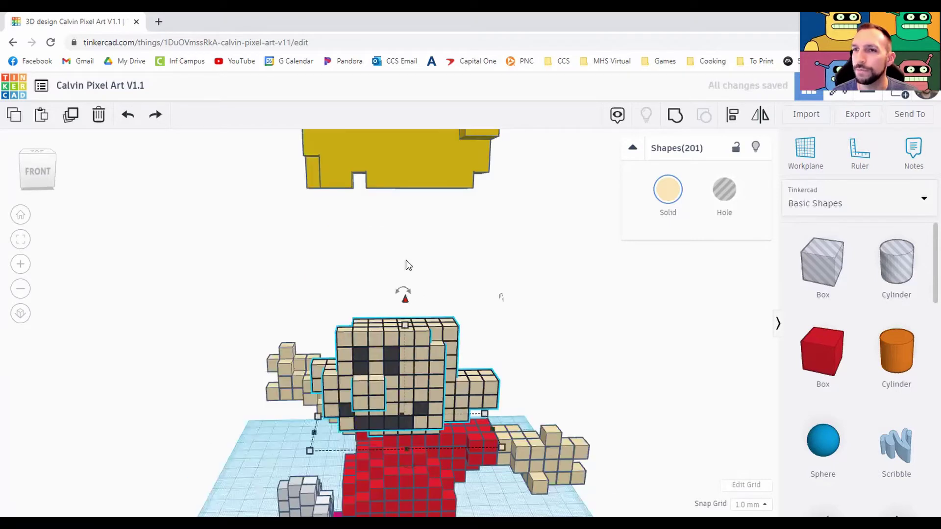
left_click_drag(406, 234, 405, 172)
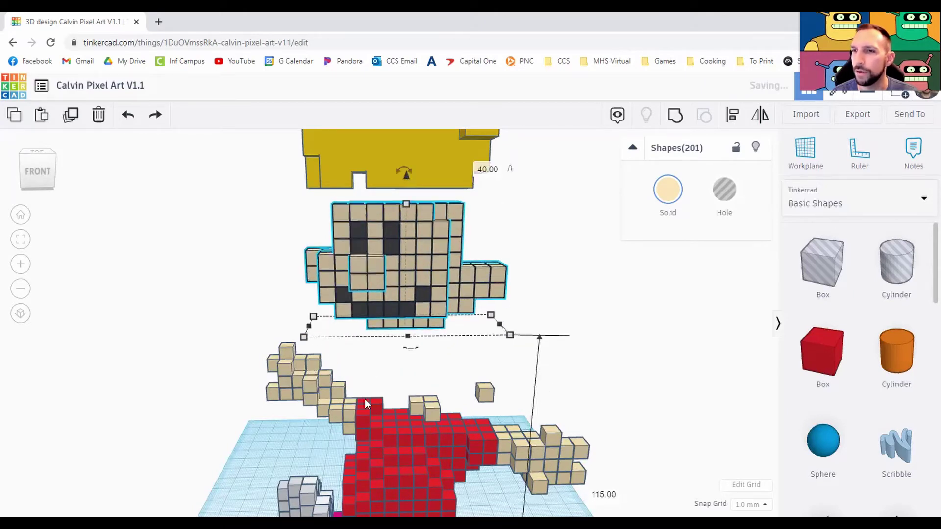
left_click(500, 404)
Step: Recolor the red neck block light beige and raise the stray beige blocks above the shirt 40 mm to rejoin the head
right_click_drag(460, 311, 507, 330)
right_click_drag(666, 393, 435, 420)
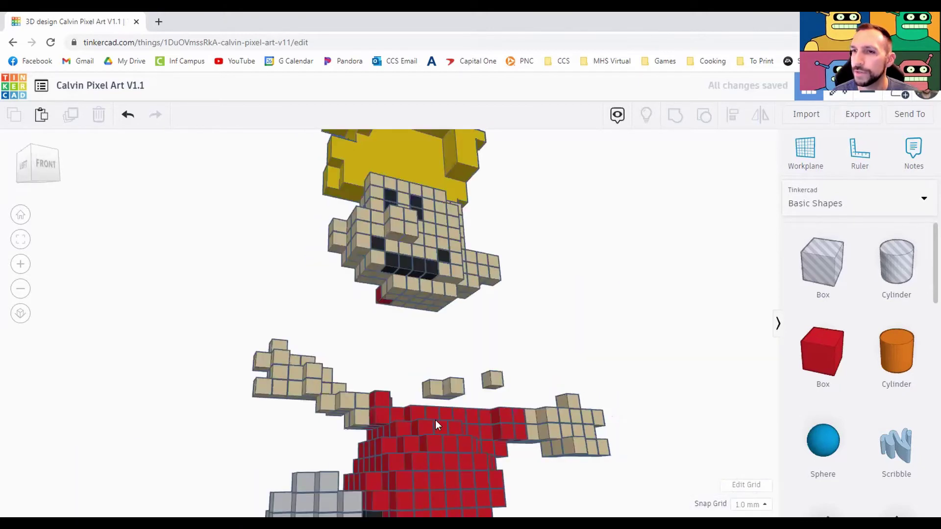
right_click_drag(458, 371, 644, 367)
right_click_drag(426, 334, 410, 312)
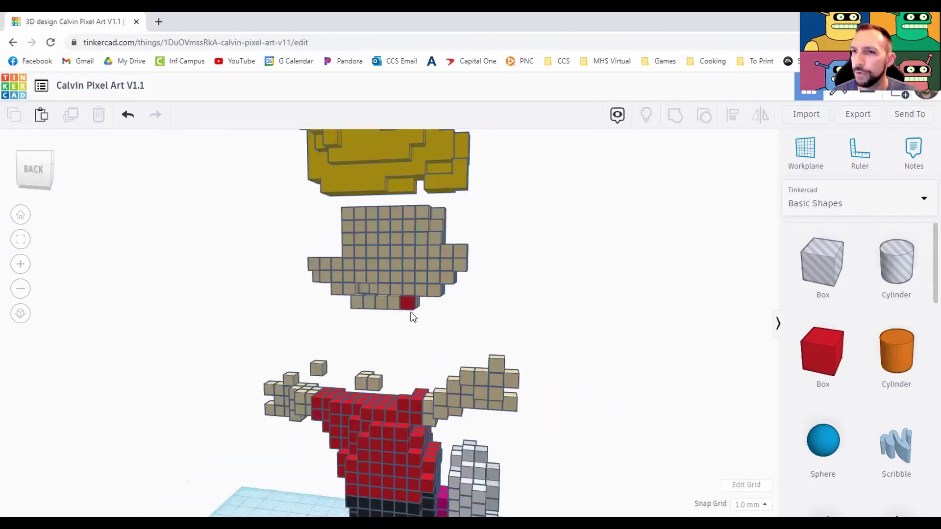
left_click_drag(411, 311, 347, 242)
key("Up")
key("Up")
key("Up")
key("Up")
key("Up")
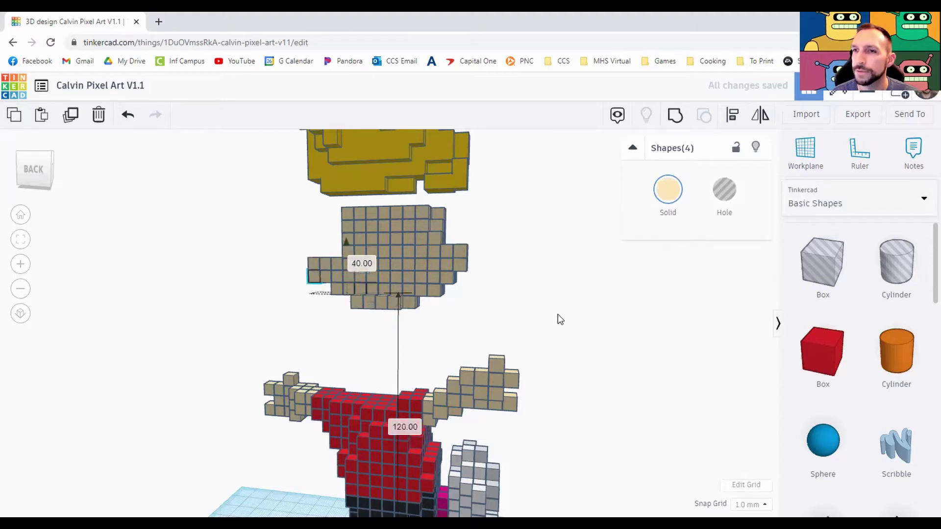
left_click(227, 319)
Step: Select the whole raised head and recolor it light beige, including the black eye and mouth blocks
right_click_drag(568, 332, 520, 346)
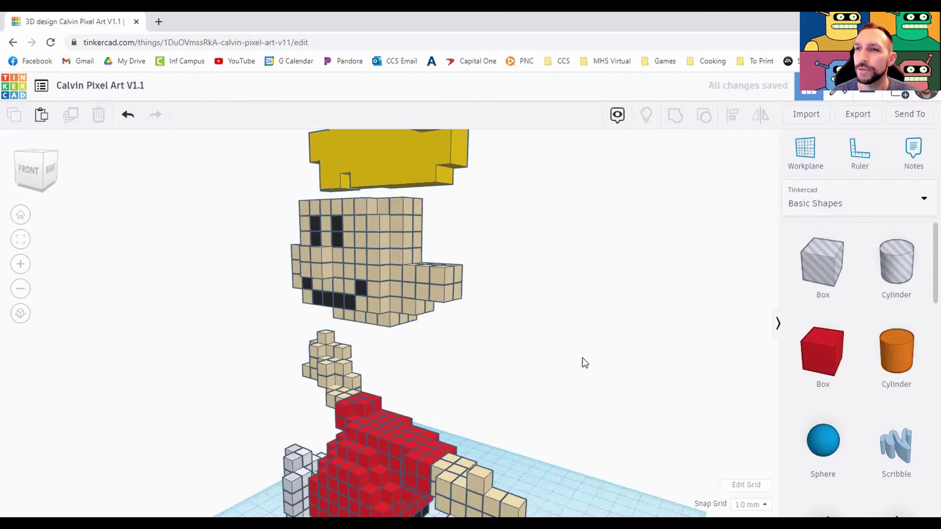
right_click_drag(582, 359, 590, 363)
left_click_drag(286, 215, 571, 345)
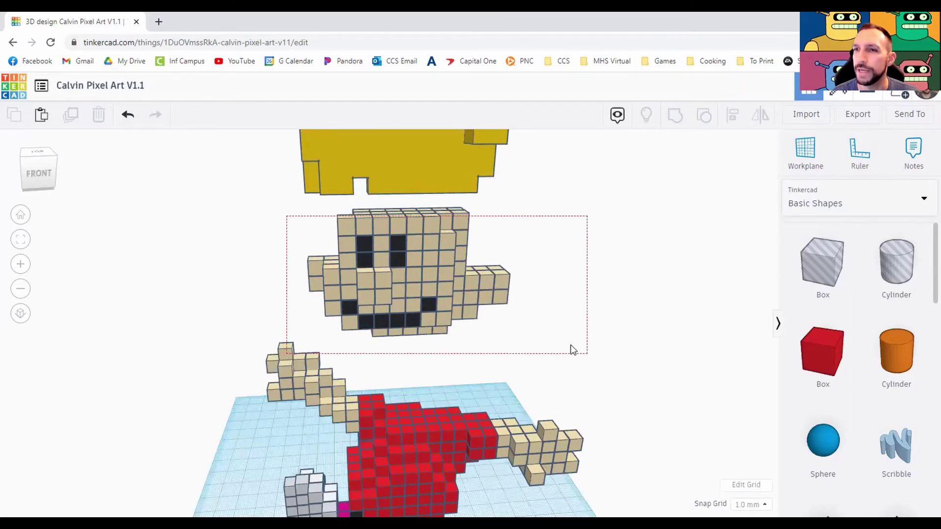
left_click(666, 184)
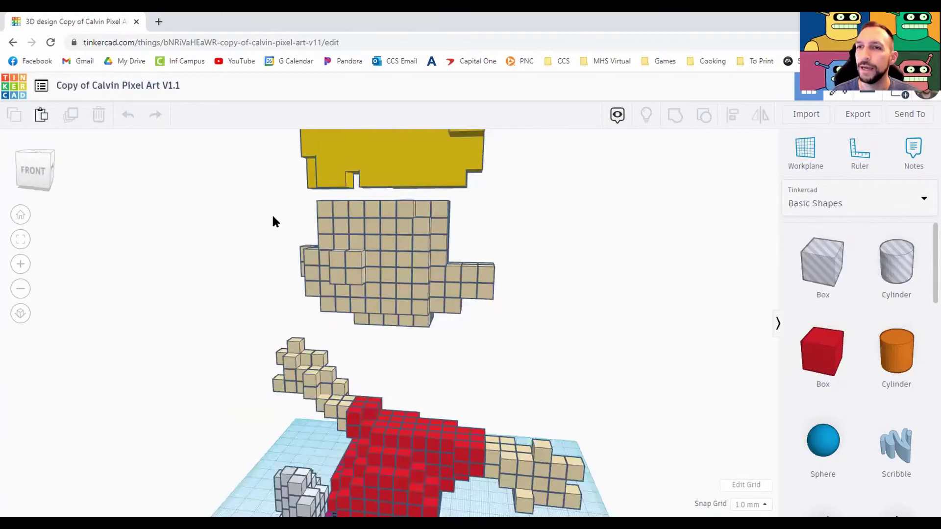
Step: Group all of the beige head blocks into a single shape in the copied design
left_click_drag(276, 207, 538, 326)
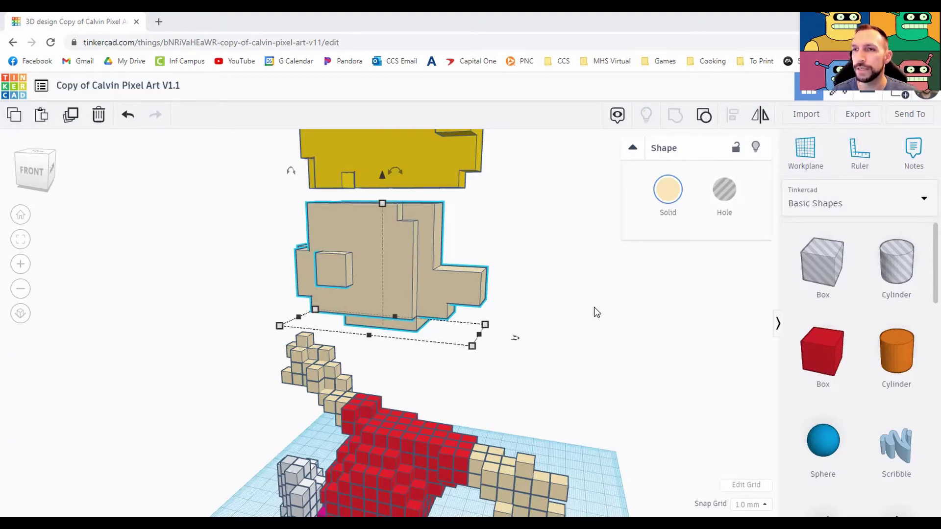
right_click_drag(547, 369, 551, 312)
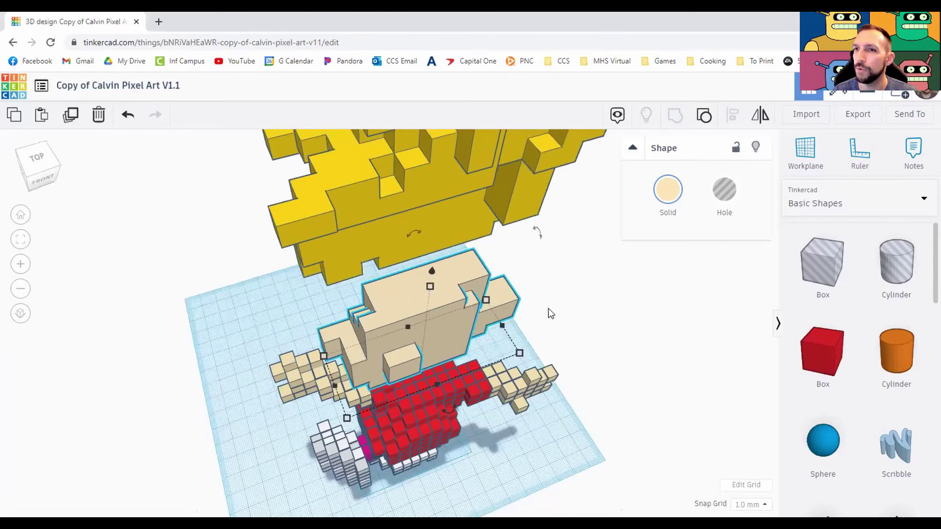
right_click_drag(584, 282, 510, 270)
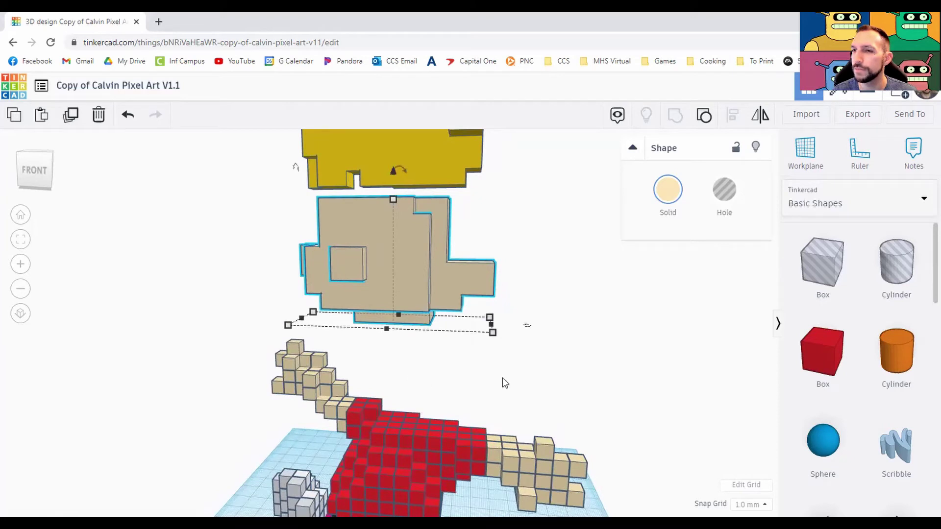
Step: Select the beige arm and hand blocks on Calvin's left side and raise them straight up off the red sleeve
right_click_drag(603, 411, 606, 329)
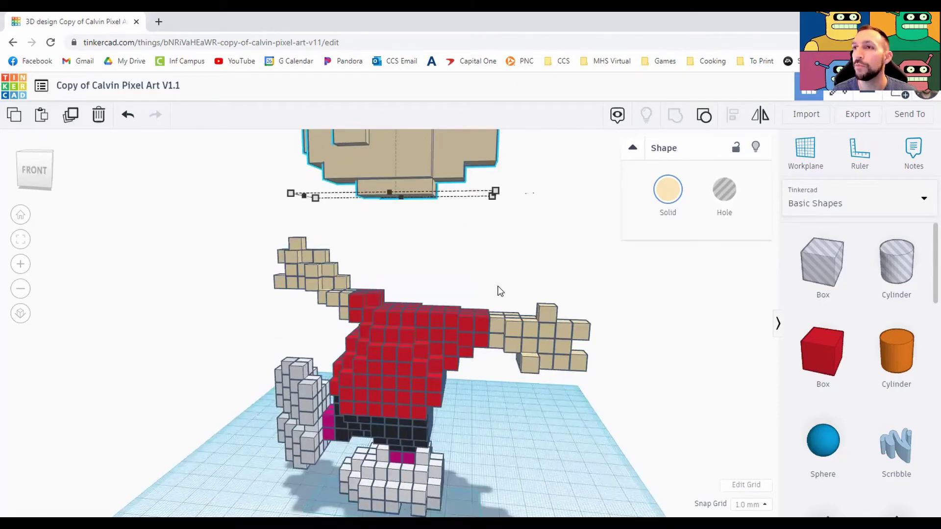
left_click_drag(498, 291, 588, 389)
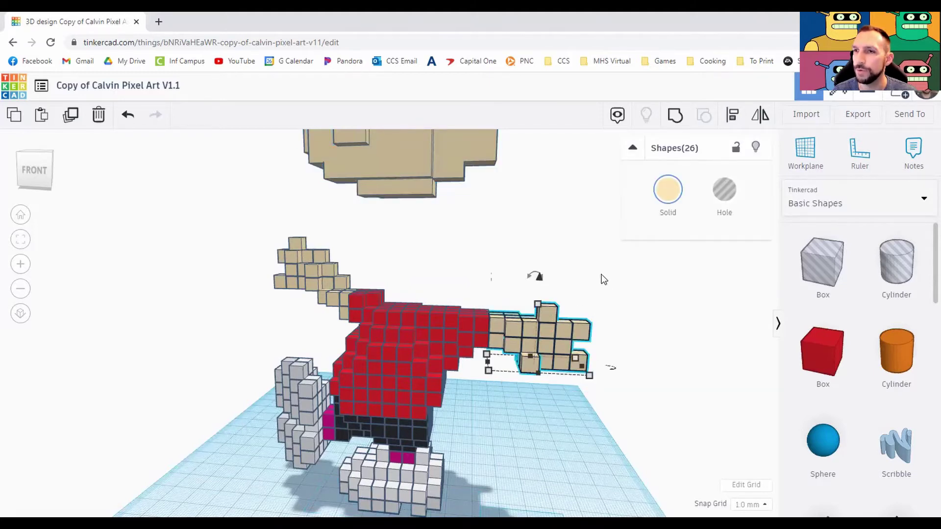
right_click_drag(601, 277, 534, 364)
left_click_drag(534, 365, 526, 251)
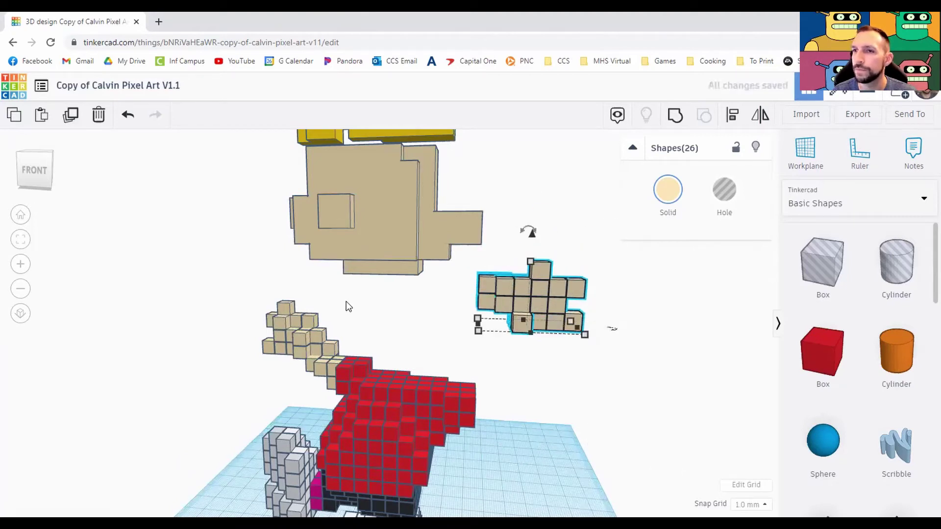
Step: Group the raised beige arm and hand blocks into a single shape
left_click_drag(346, 302, 377, 303)
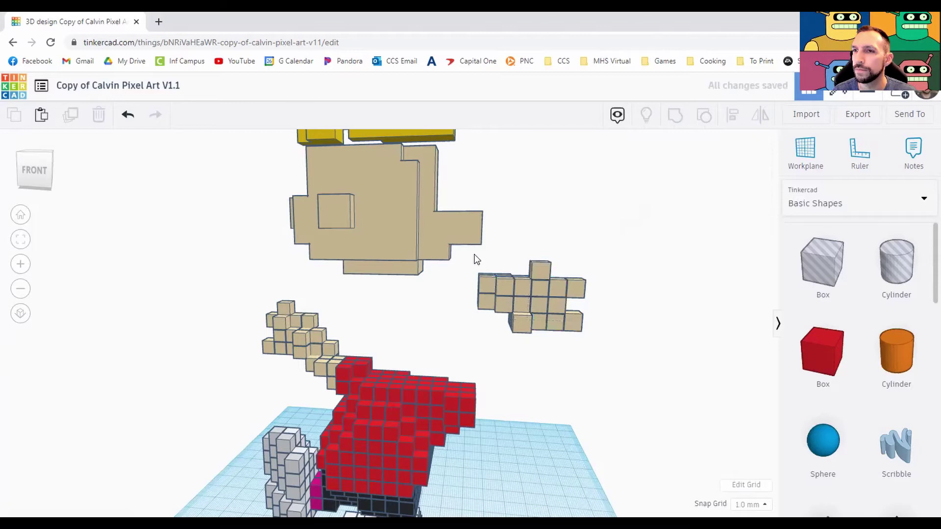
left_click_drag(474, 255, 604, 334)
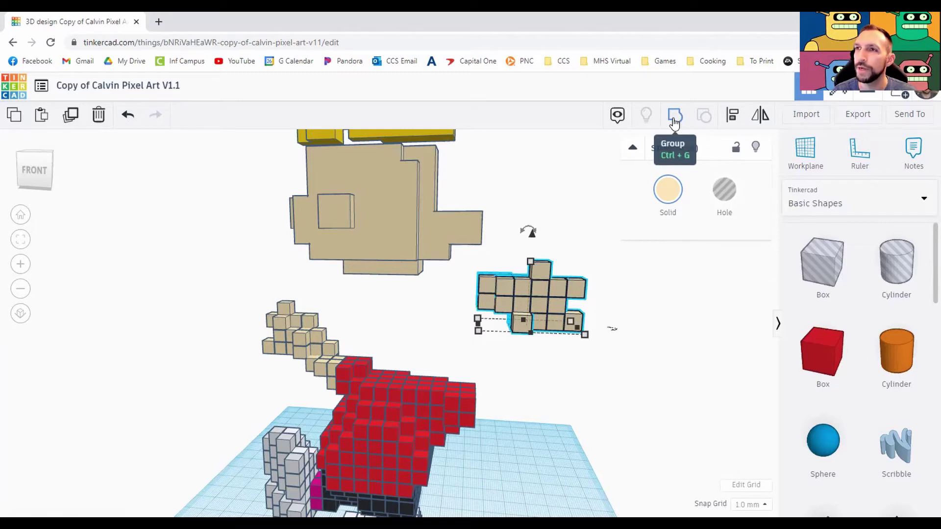
left_click(673, 120)
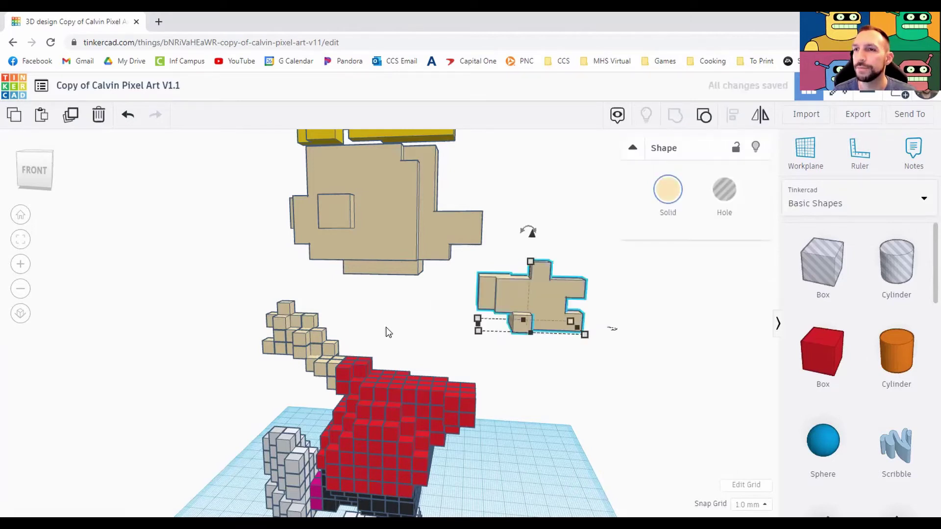
left_click(363, 322)
Step: Raise the beige arm and hand blocks on Calvin's right side 40 mm, including the fingertip block left behind
middle_click_drag(365, 322, 522, 327)
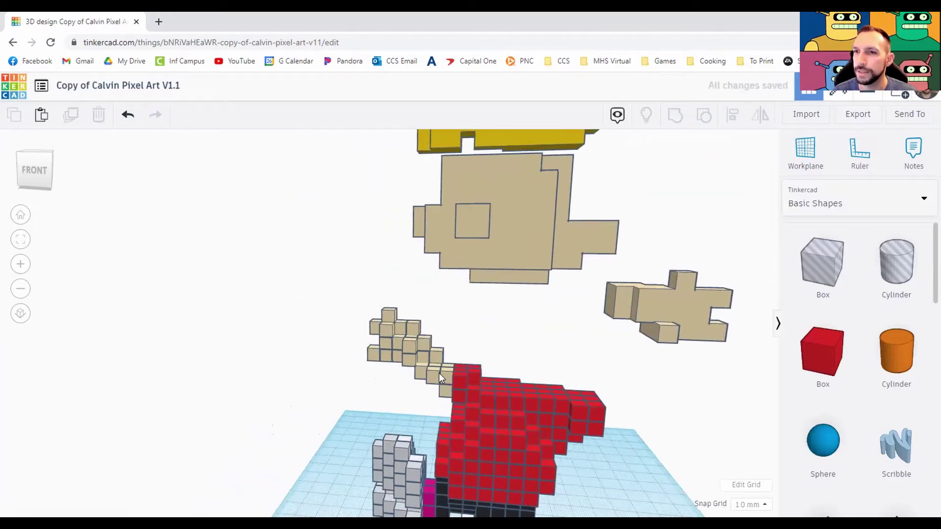
middle_click_drag(465, 344, 512, 345)
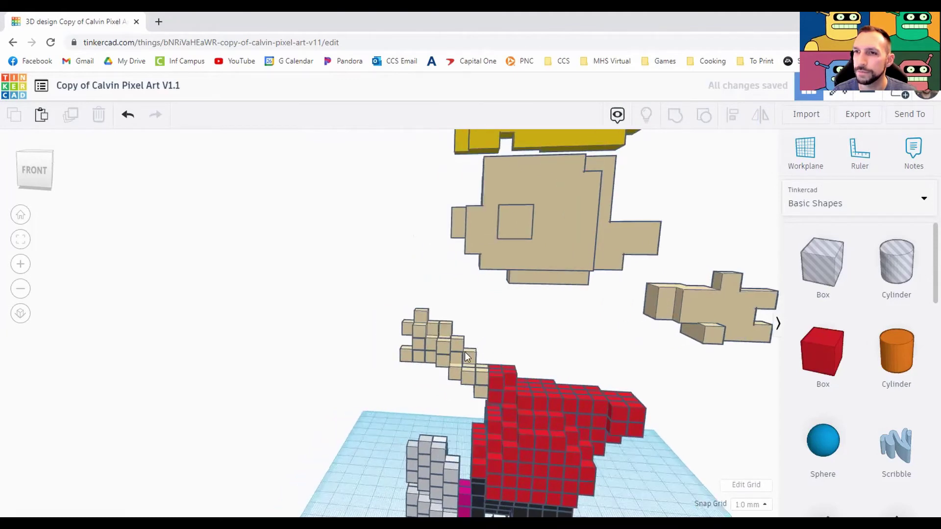
left_click_drag(489, 312, 396, 382)
left_click_drag(489, 312, 364, 396)
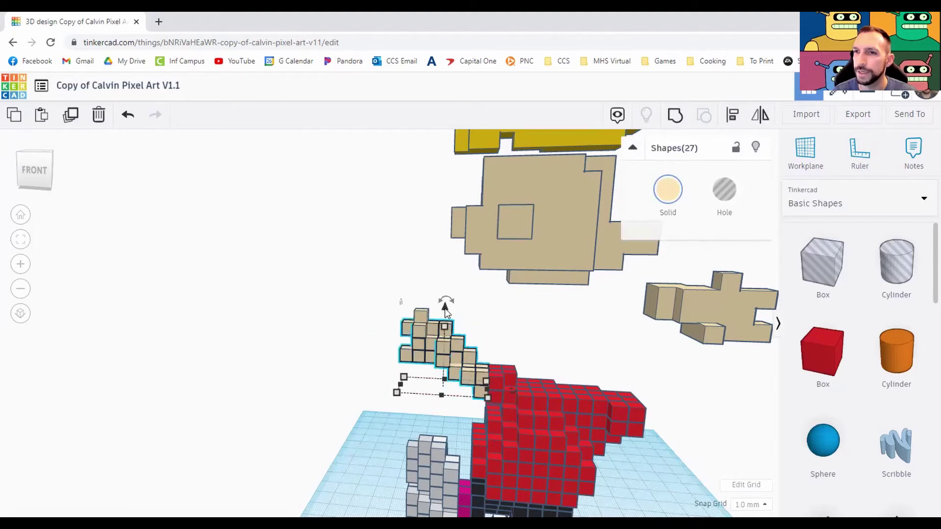
left_click_drag(445, 305, 460, 204)
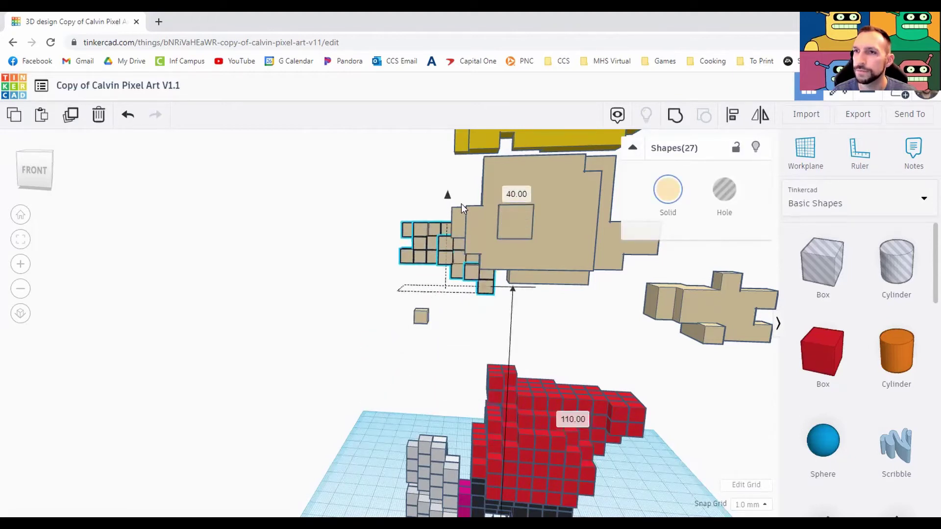
left_click(421, 316)
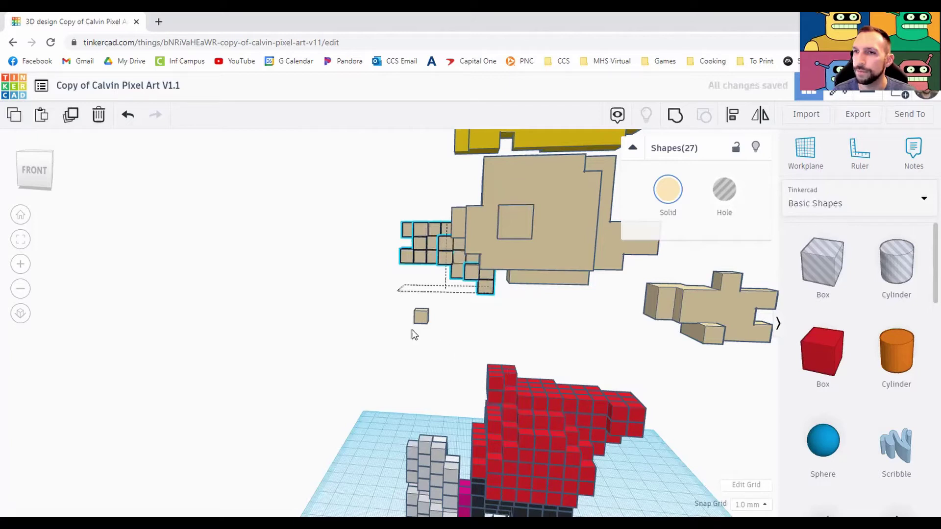
left_click_drag(423, 293, 428, 190)
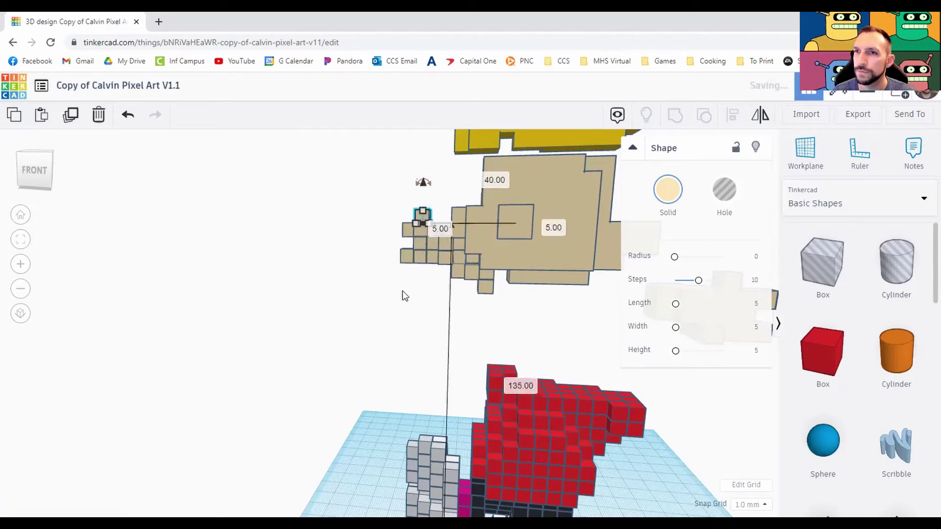
Step: Select all the raised beige blocks of Calvin's right arm and group them into a single shape
left_click(384, 282)
right_click_drag(764, 360, 431, 362)
left_click_drag(500, 341, 355, 377)
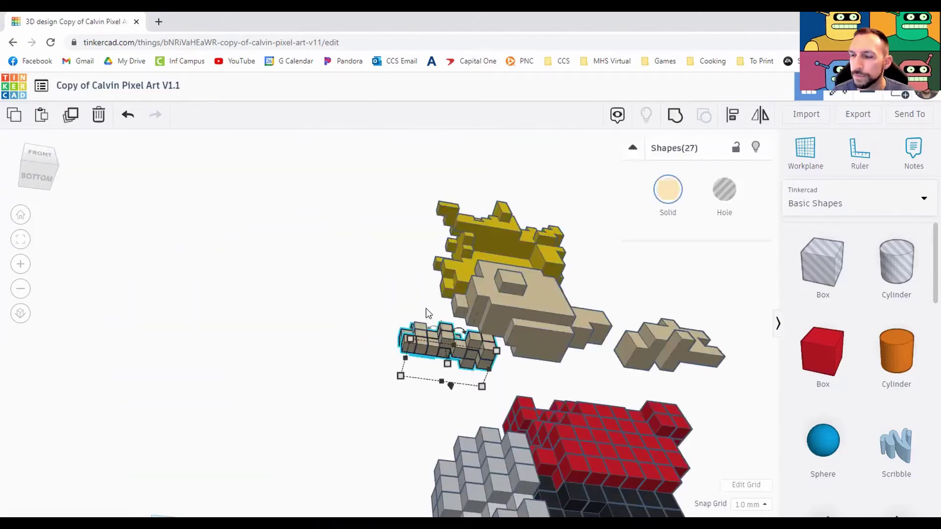
right_click_drag(425, 309, 426, 329)
right_click_drag(418, 271, 434, 337)
right_click_drag(376, 278, 425, 270)
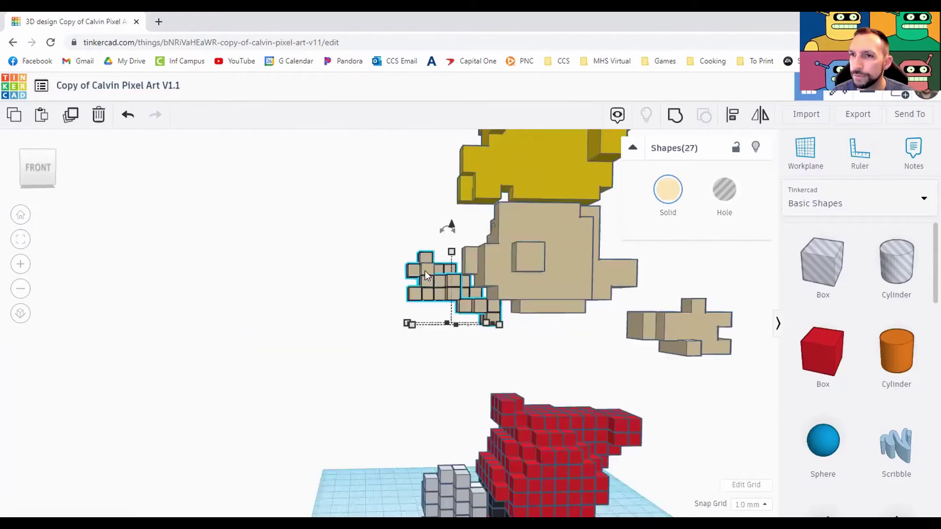
left_click(675, 114)
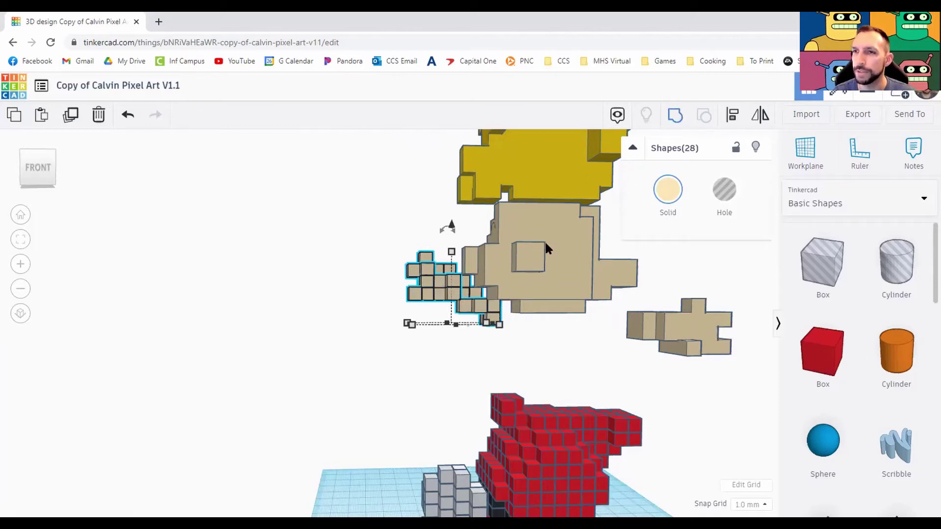
Step: Try lowering the grouped right arm 7 mm and undo the move
right_click_drag(683, 410, 274, 363)
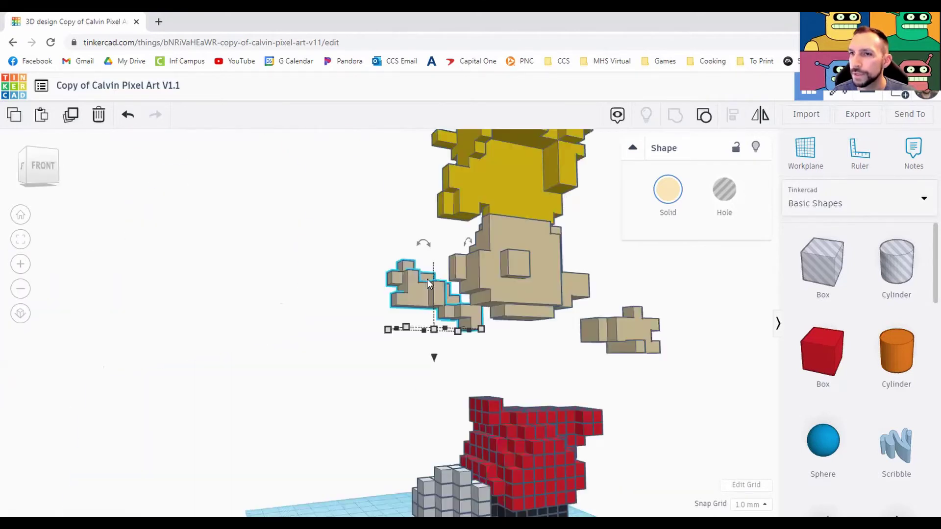
left_click_drag(435, 356, 436, 359)
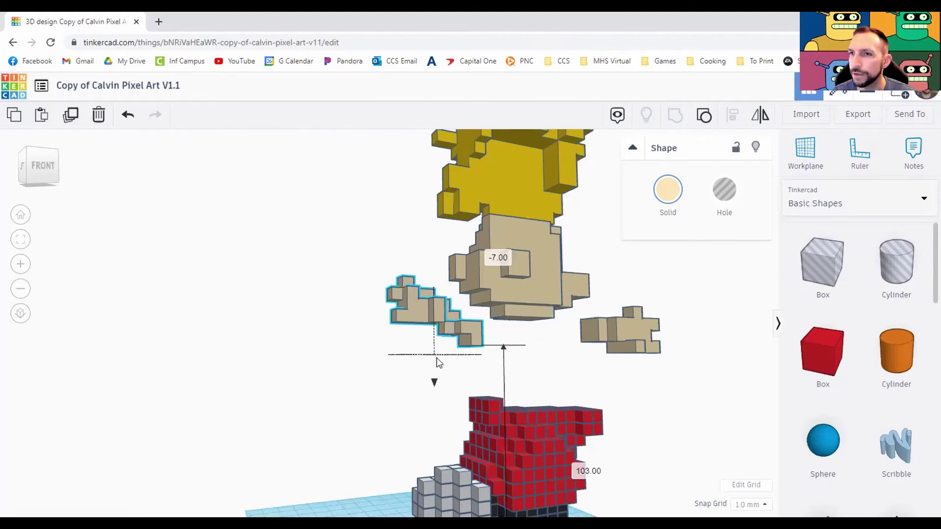
key("ctrl+z")
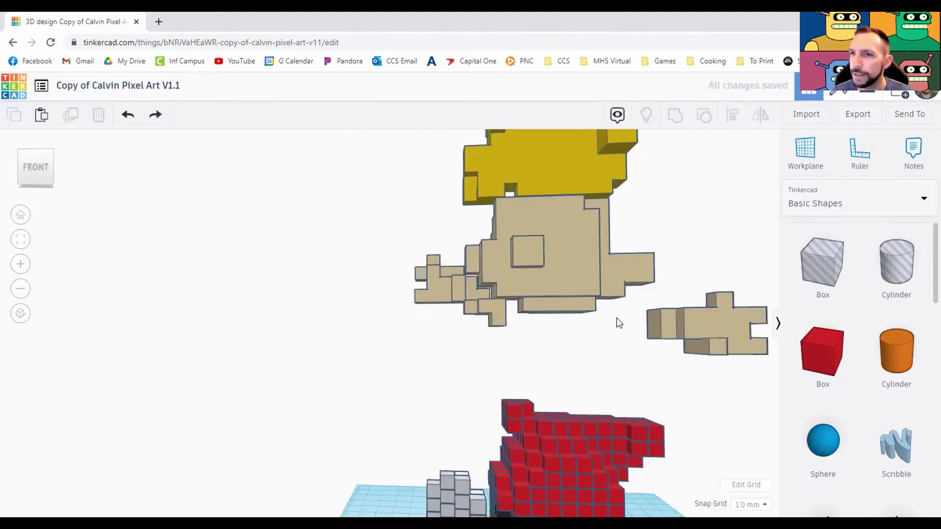
middle_click_drag(616, 317, 609, 290)
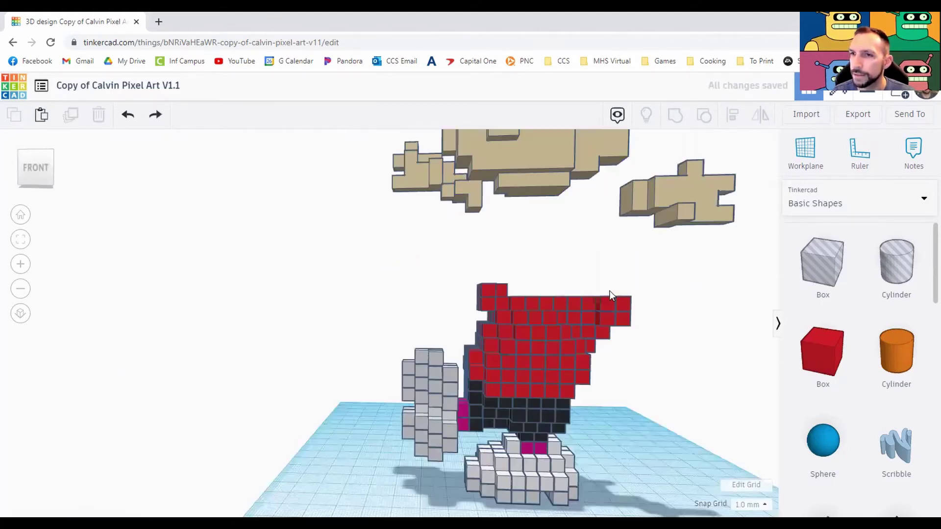
middle_click_drag(617, 331, 502, 319)
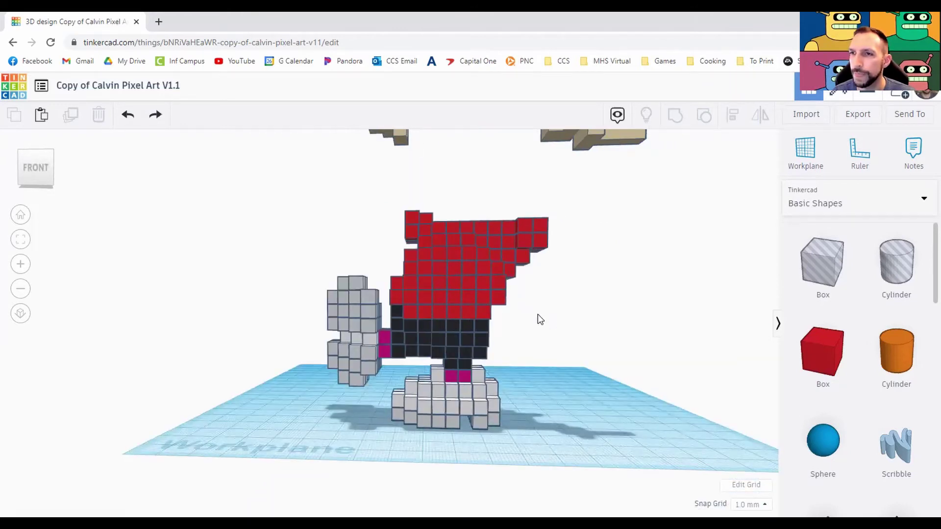
left_click(413, 208)
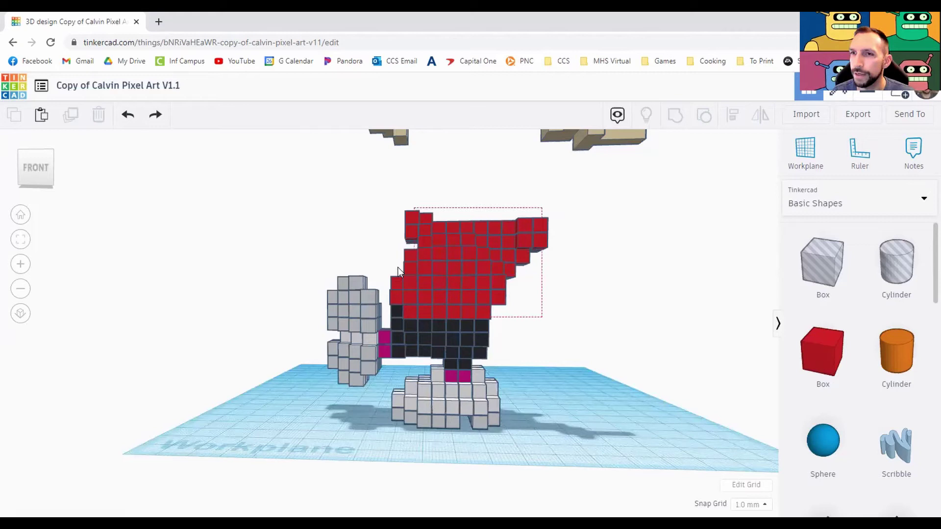
left_click(392, 293, "shift")
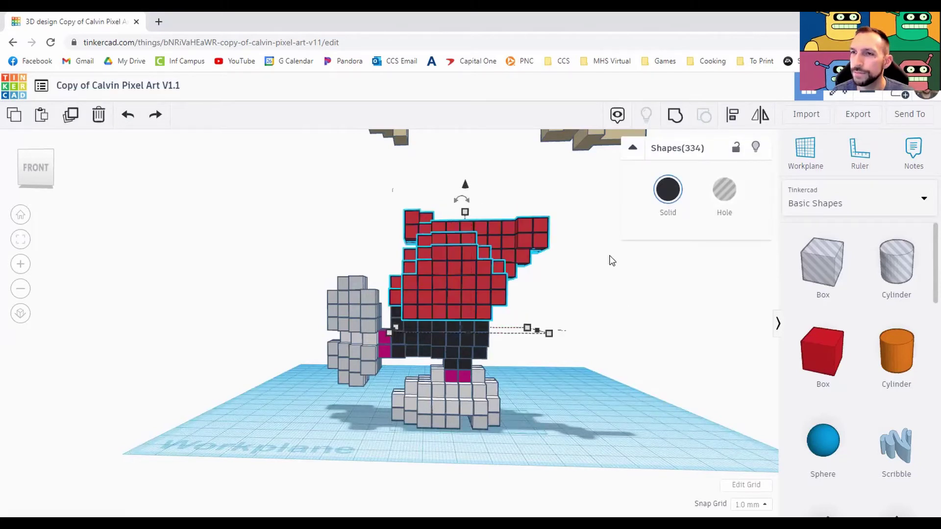
middle_click_drag(575, 261, 622, 355)
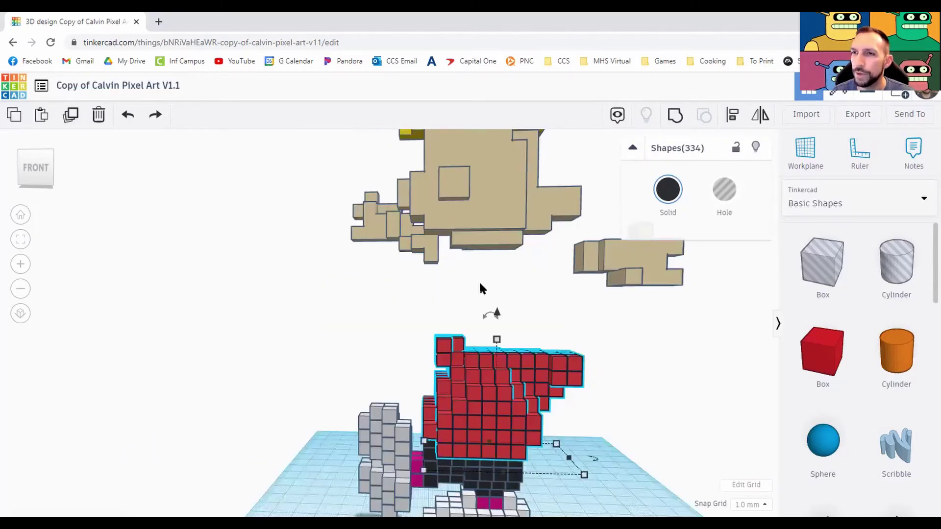
Step: Select the hair, head and both arm shapes together and raise them another 40 mm above the red shirt
left_click(499, 291)
scroll(366, 325, "down", 6)
left_click_drag(366, 327, 495, 198)
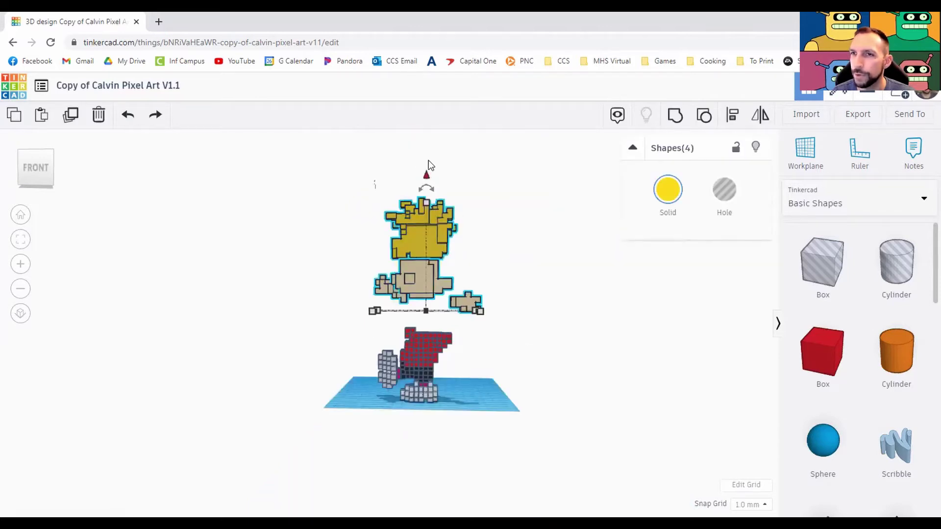
left_click_drag(426, 175, 434, 143)
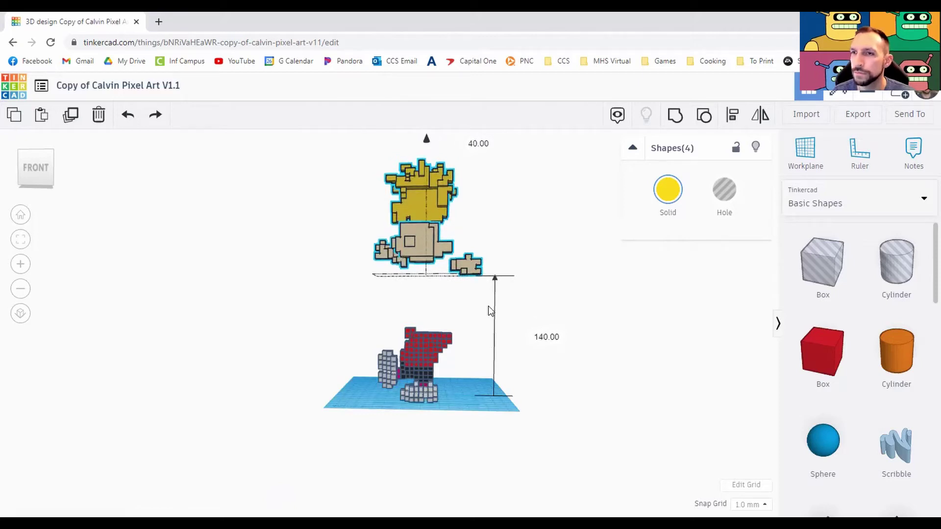
left_click(479, 370)
Step: Select all the red shirt blocks with the black waist row below them and raise them 40 mm
scroll(505, 376, "up", 2)
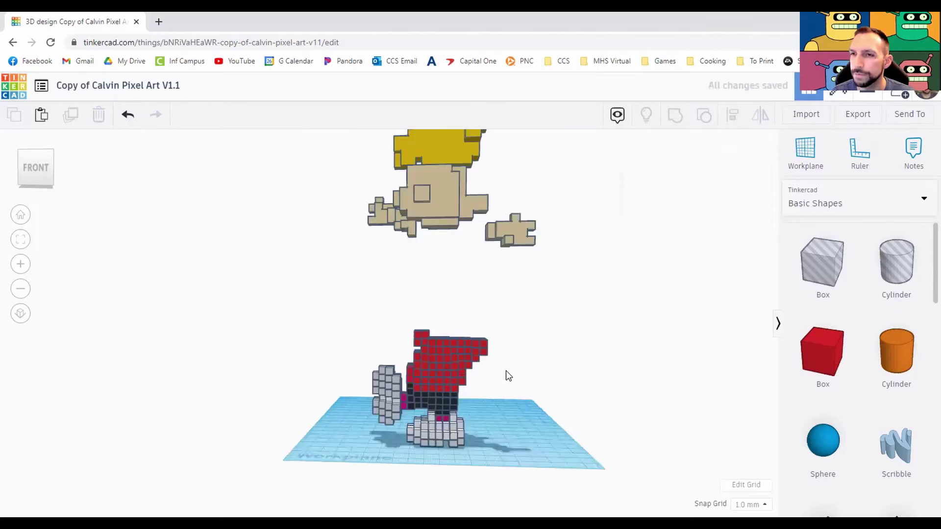
scroll(531, 342, "up", 2)
scroll(544, 347, "up", 1)
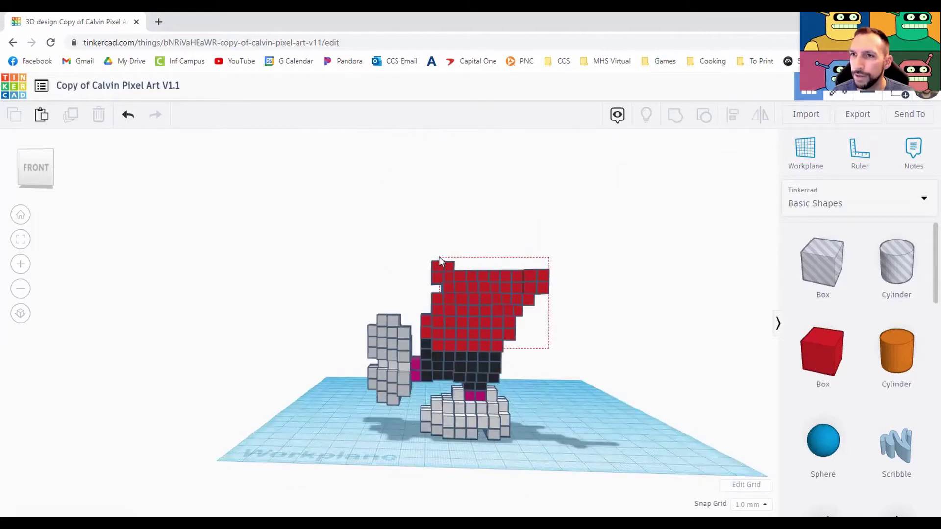
left_click(422, 327)
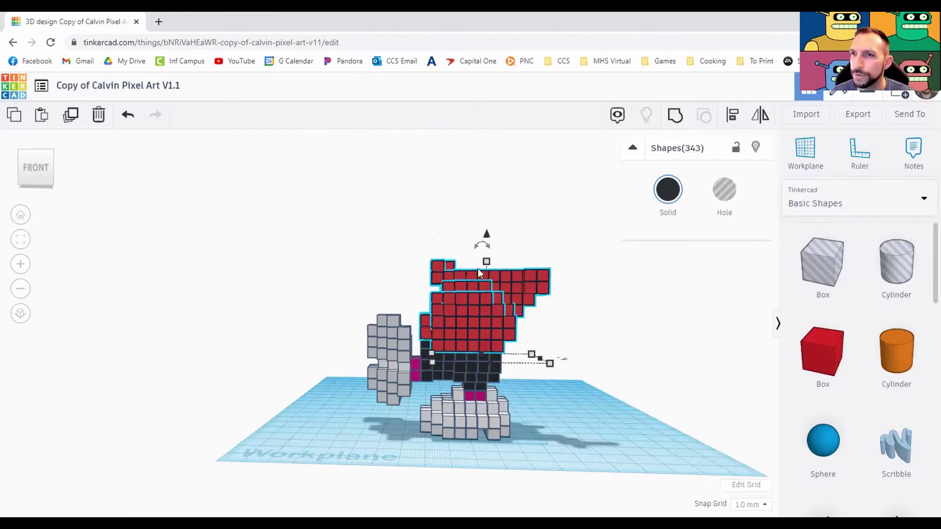
left_click_drag(482, 196, 487, 146)
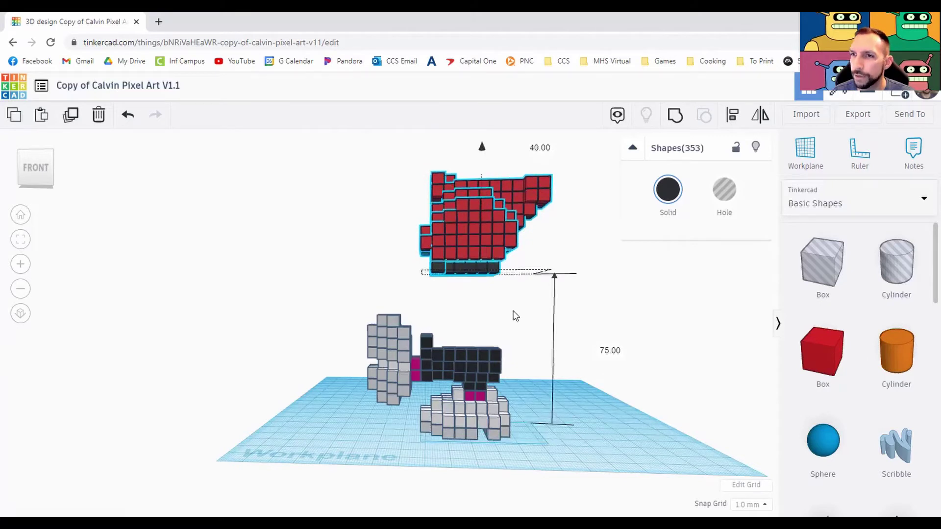
left_click(665, 312)
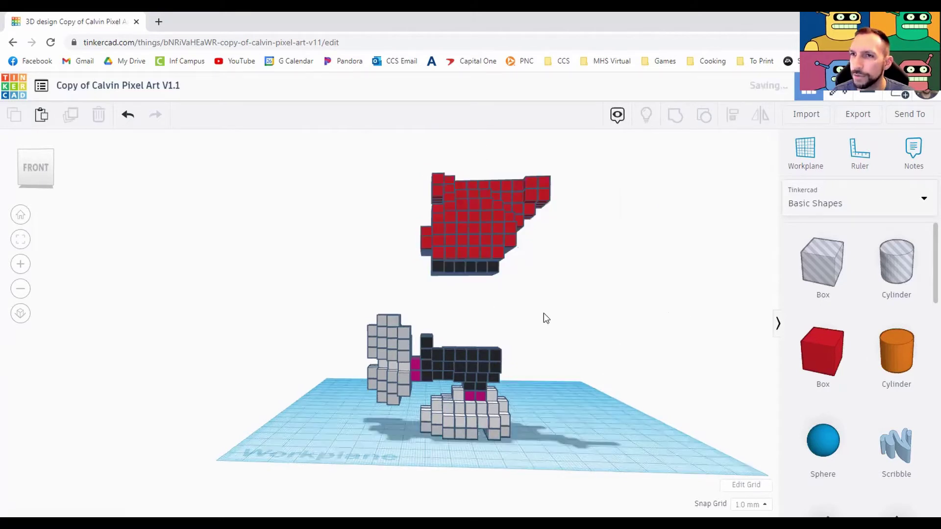
Step: Select the black waist blocks under the raised shirt and lower them 40 mm back onto the shorts
right_click_drag(542, 317, 248, 281)
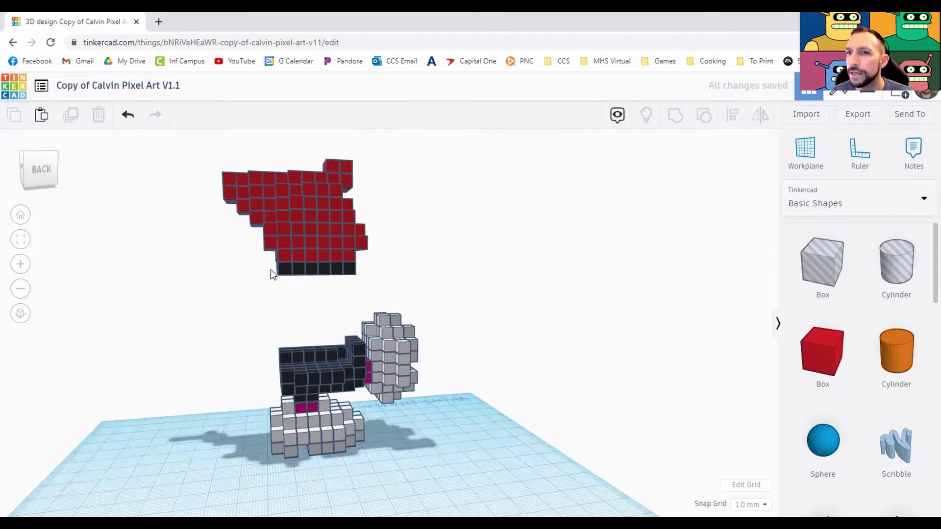
left_click(316, 269)
left_click_drag(315, 237, 314, 278)
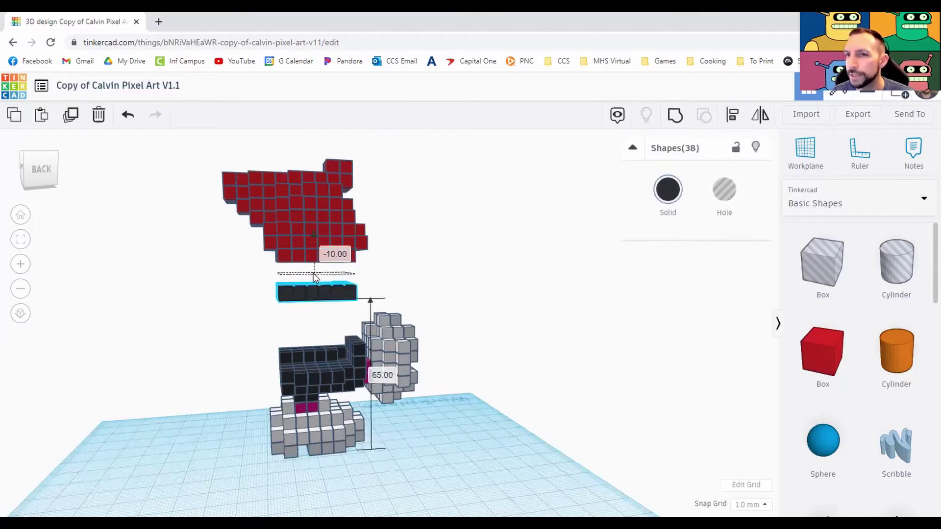
left_click_drag(311, 313, 308, 326)
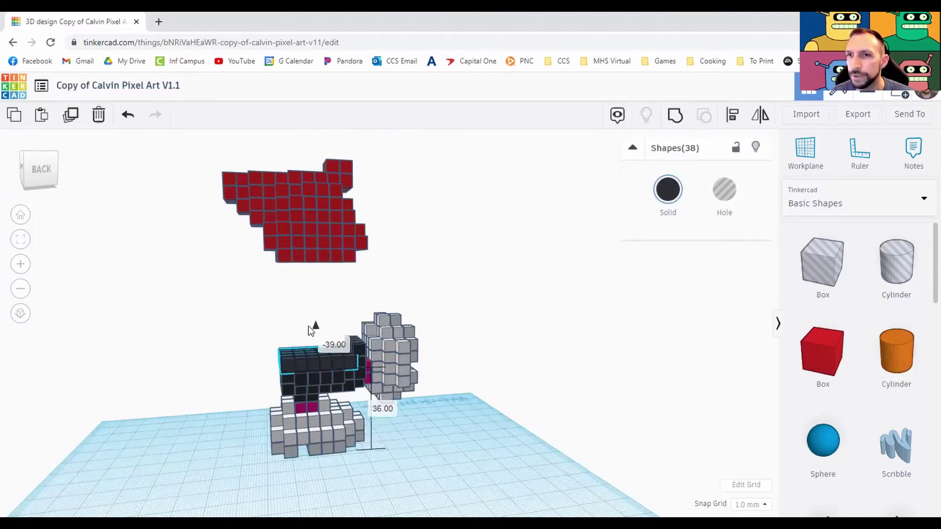
key("ctrl+Down")
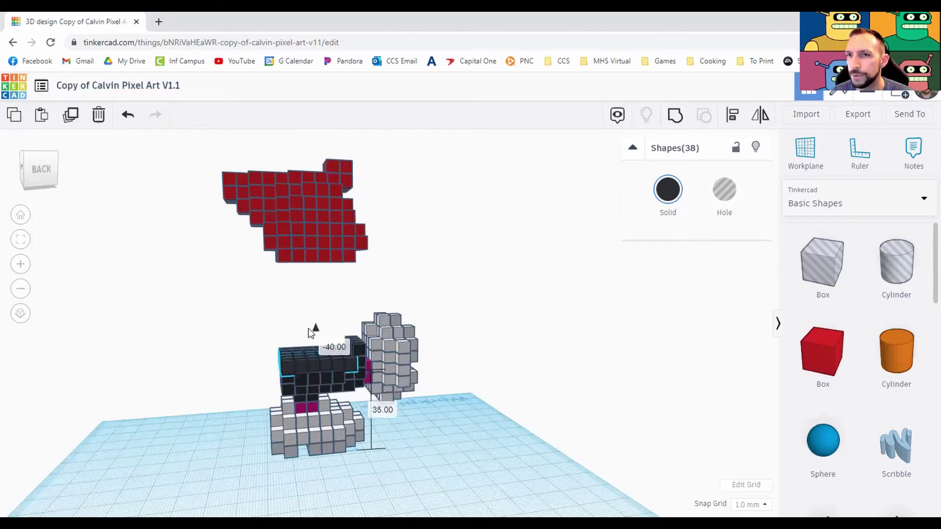
left_click(492, 300)
Step: Group all of the raised red shirt blocks into a single shape
right_click_drag(294, 247, 196, 311)
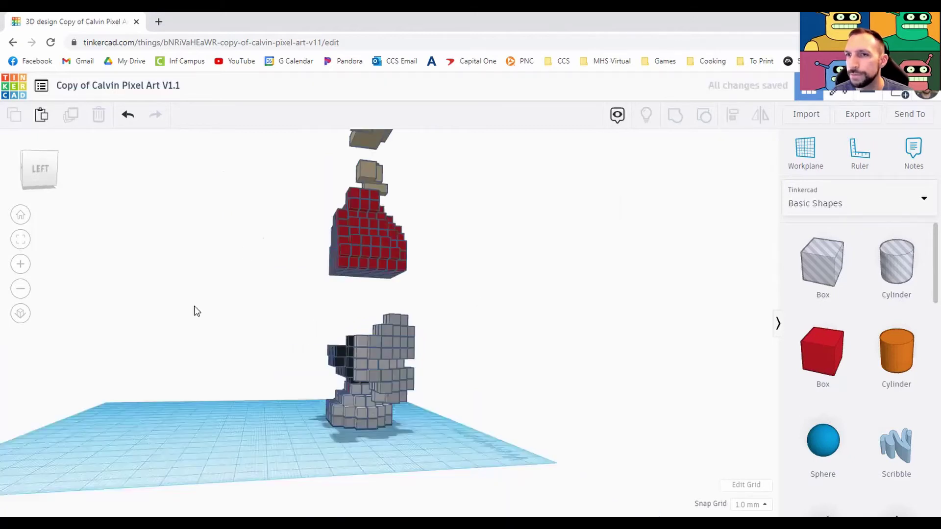
right_click_drag(499, 268, 340, 265)
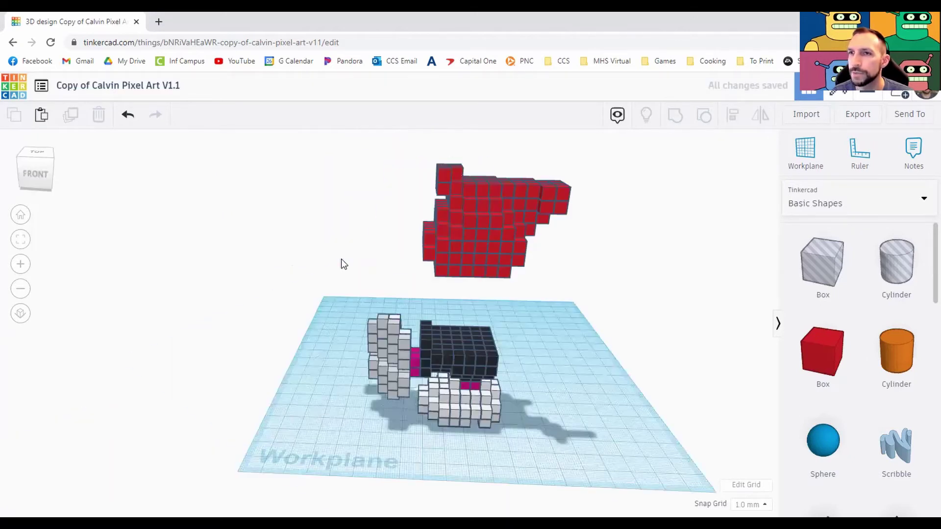
left_click_drag(406, 175, 581, 269)
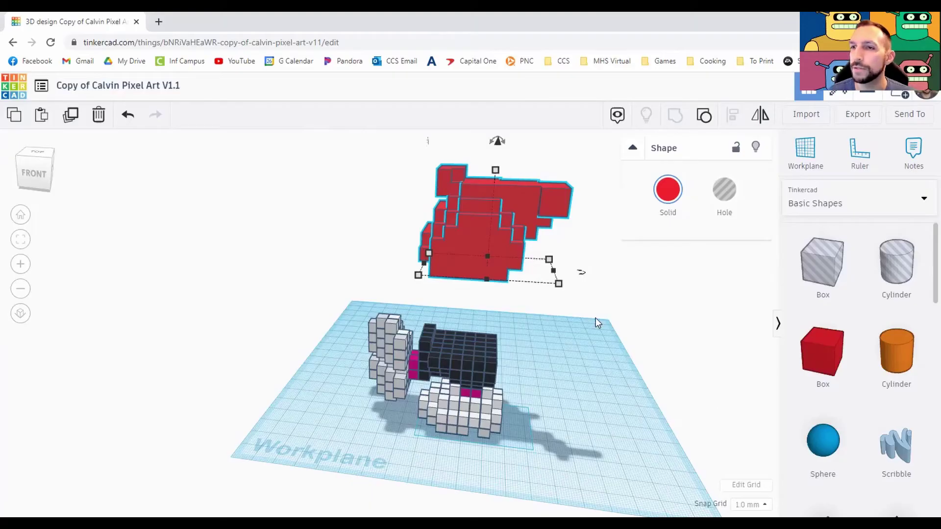
left_click(564, 254)
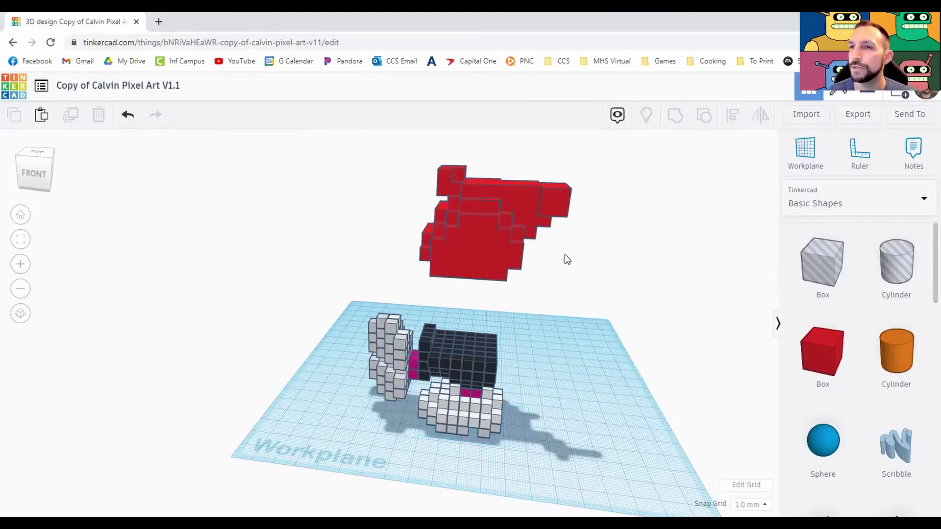
Step: Select the hair, head, both arms and red shirt shapes together and raise them higher above the black shorts
middle_click_drag(610, 265, 605, 383)
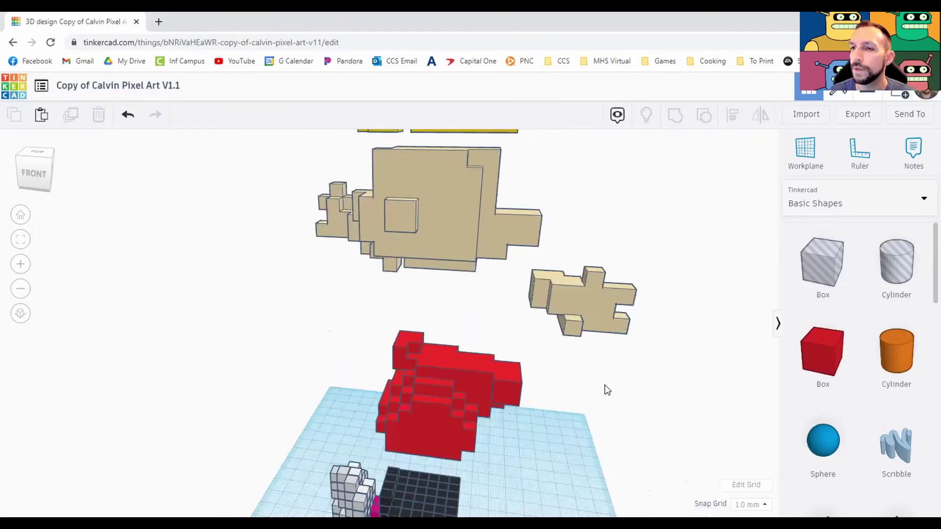
right_click_drag(606, 365, 525, 311)
scroll(501, 334, "down", 3)
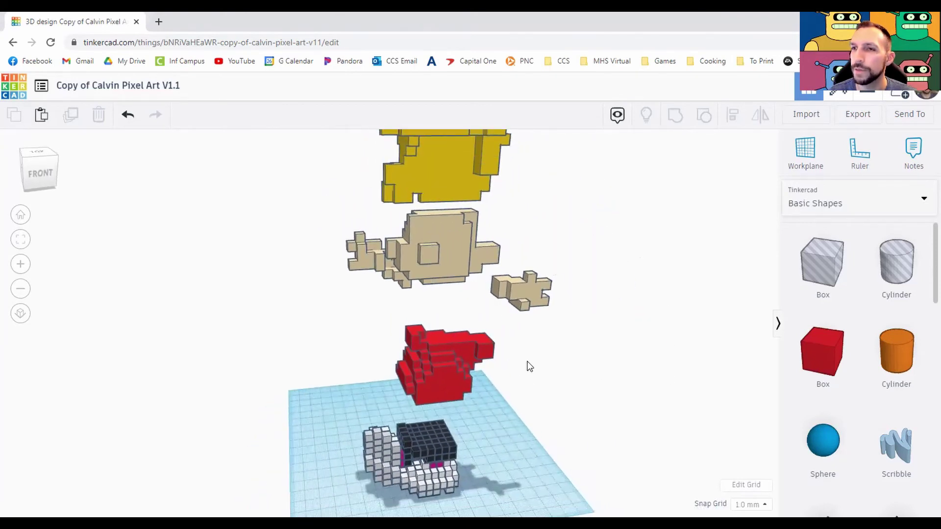
left_click_drag(533, 378, 368, 197)
middle_click_drag(513, 252, 506, 314)
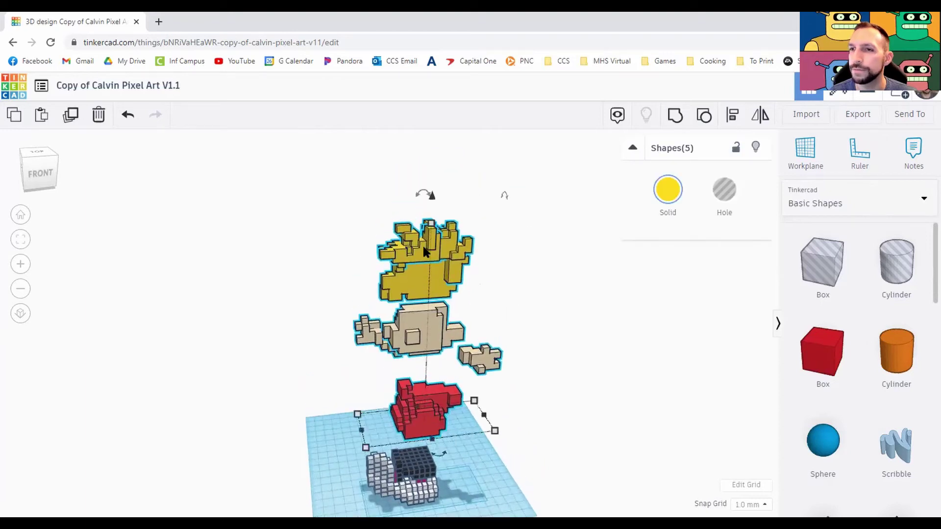
left_click_drag(434, 197, 433, 141)
left_click(495, 433)
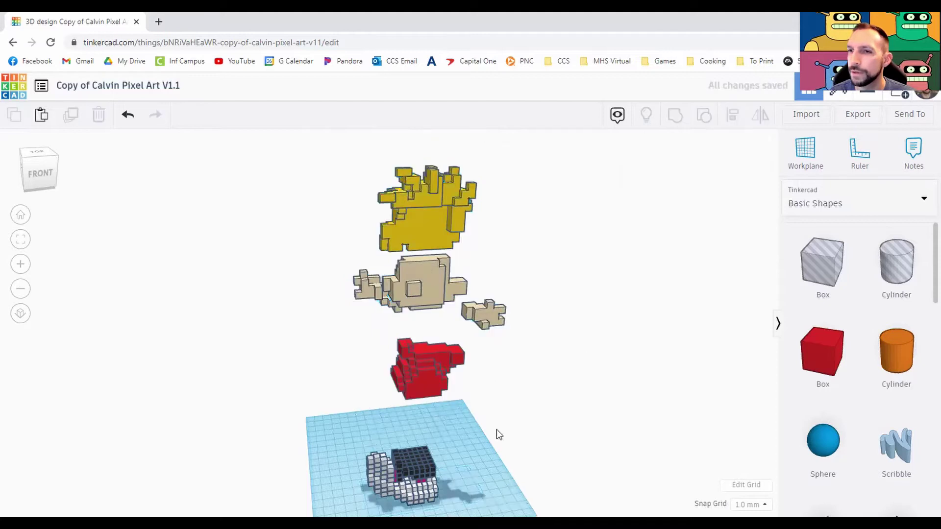
Step: Raise all of the black shorts blocks 40 mm above the shoes and group them into a single shape
mouse_move(495, 433)
right_mouse_down()
mouse_move(464, 377)
mouse_move(487, 443)
right_mouse_up()
scroll(488, 449, "up", 3)
middle_click_drag(490, 455, 400, 336)
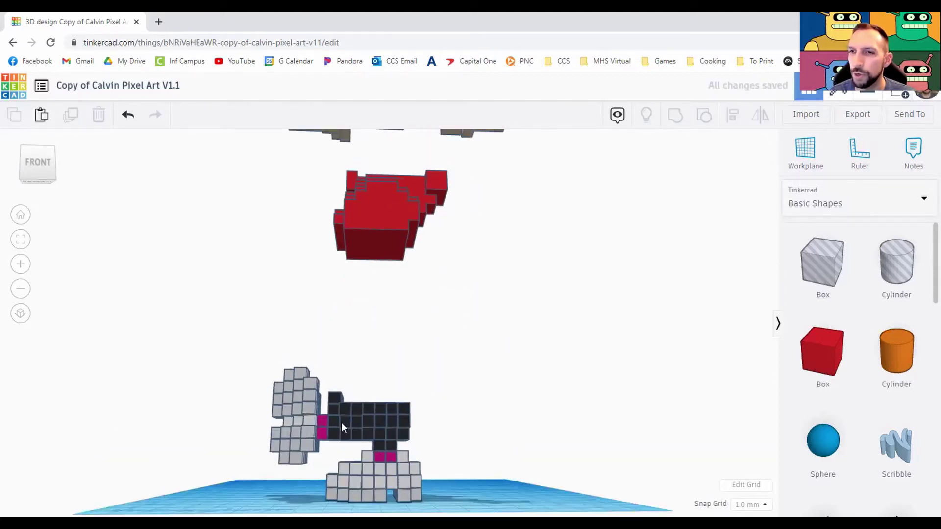
left_click_drag(405, 446, 343, 378)
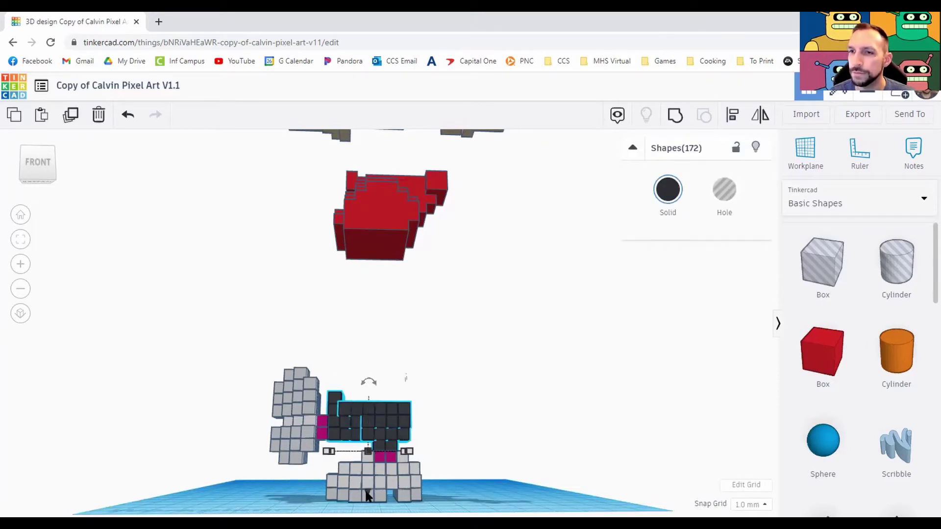
left_click_drag(368, 448, 370, 401)
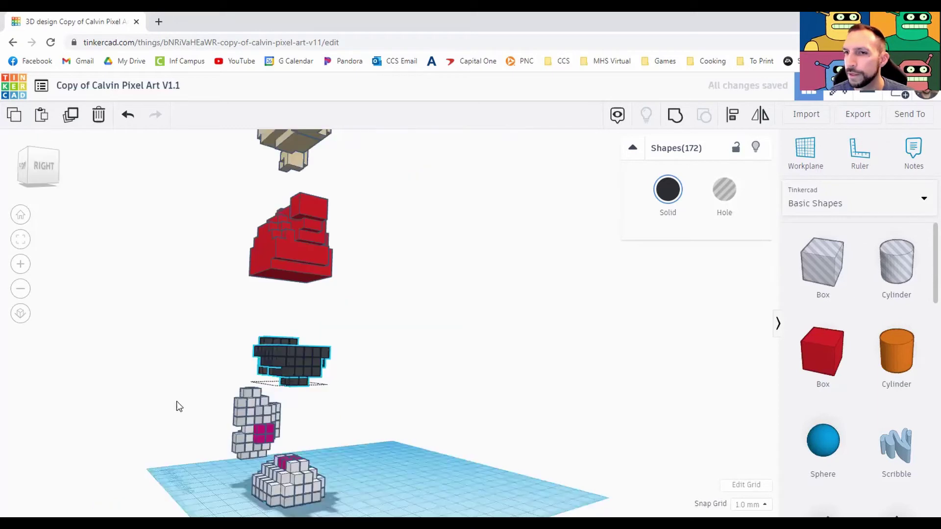
right_click_drag(201, 367, 482, 413)
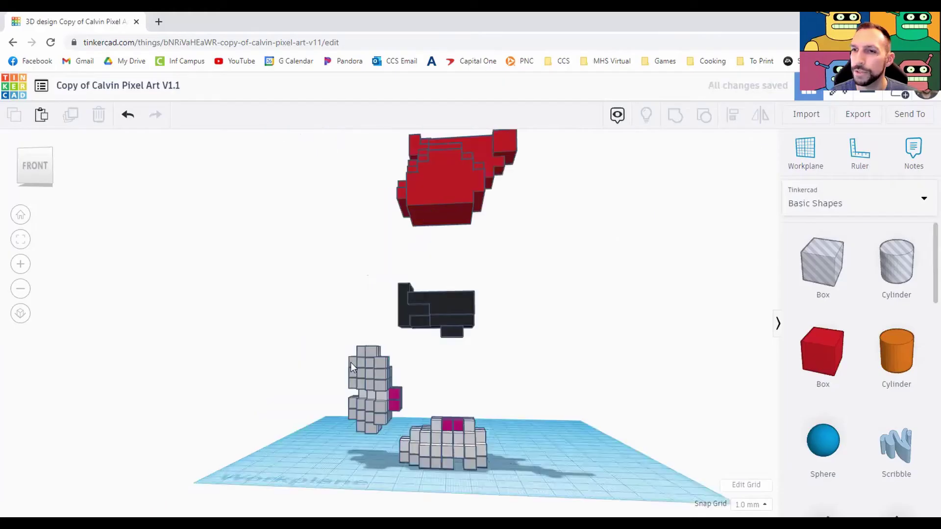
Step: Recolor the magenta blocks white to match both shoes, and group each shoe's blocks into its own single shape
right_click_drag(582, 371, 569, 490)
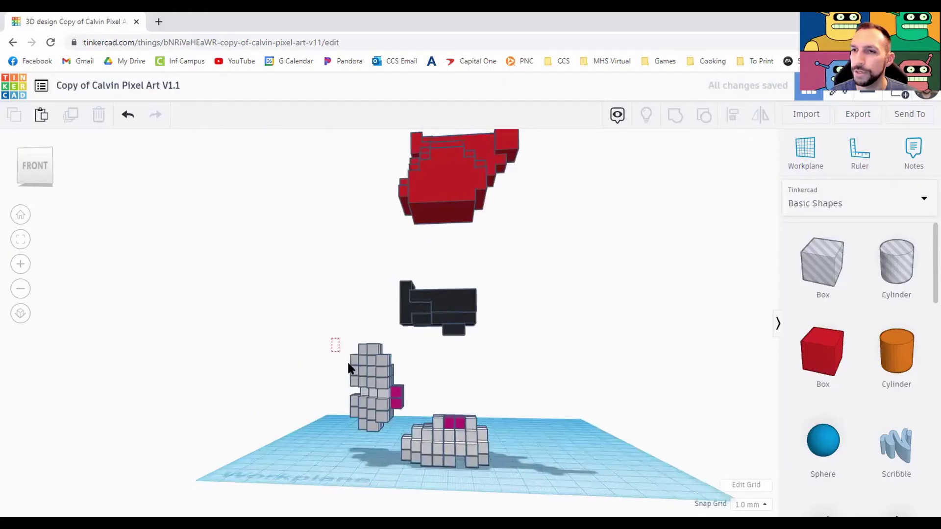
left_click_drag(331, 338, 568, 487)
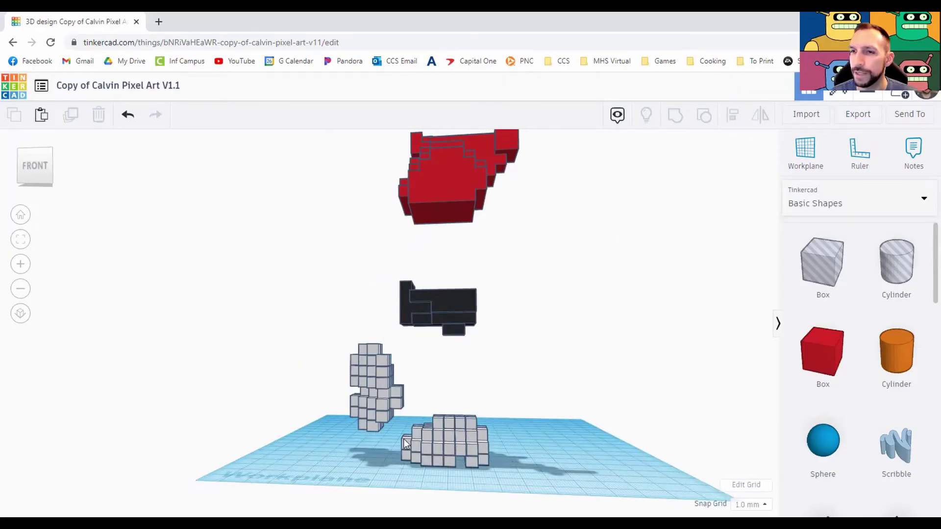
right_click_drag(437, 394, 449, 434)
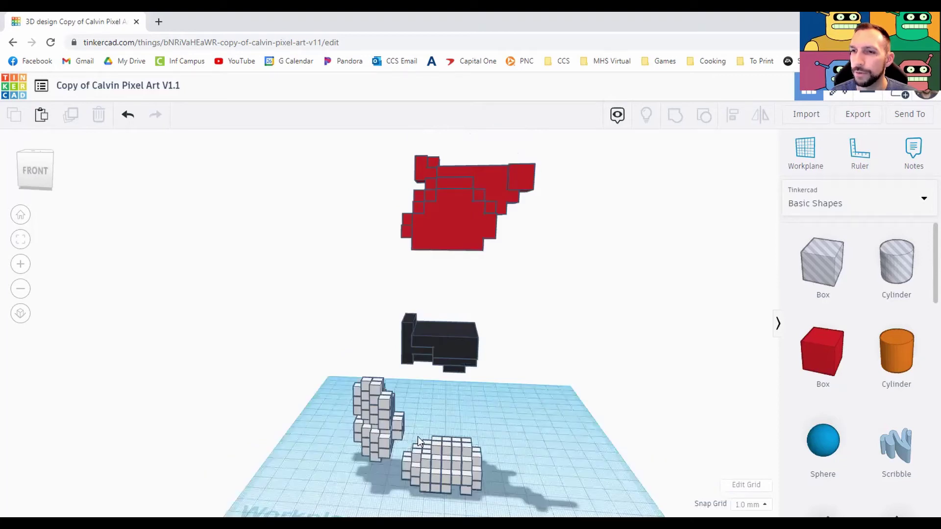
left_click_drag(410, 430, 507, 498)
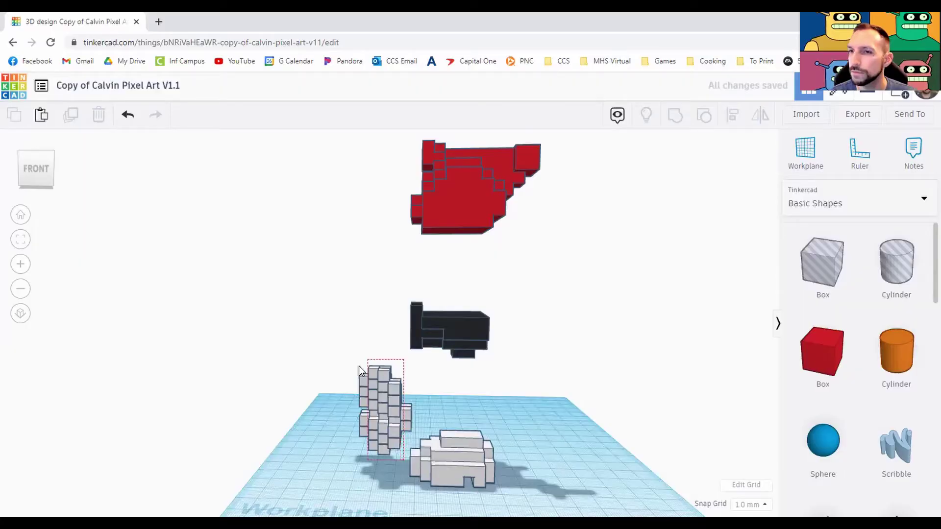
left_click(359, 366)
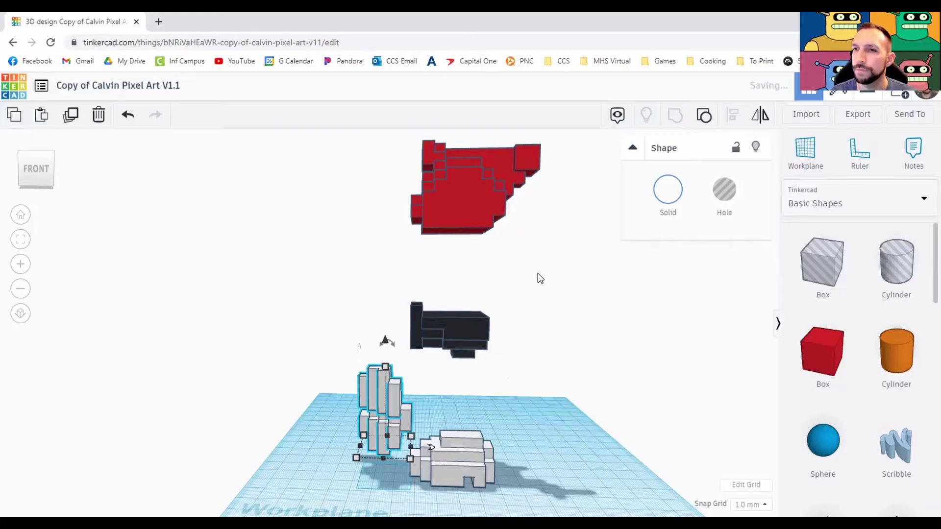
Step: Examine the separated hair, head, arm, shirt and shorts parts along the full height of the model
middle_click_drag(537, 273, 537, 441)
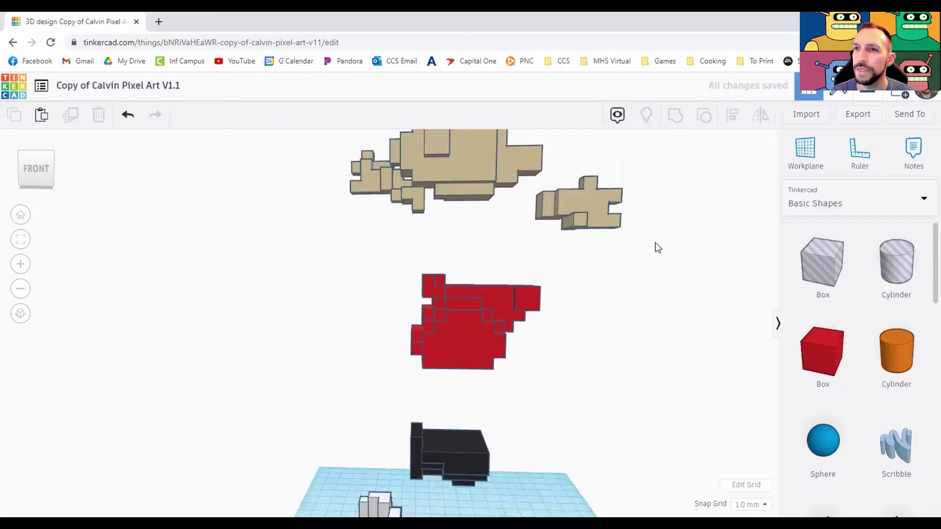
middle_click_drag(621, 142, 620, 240)
middle_click_drag(642, 310, 614, 212)
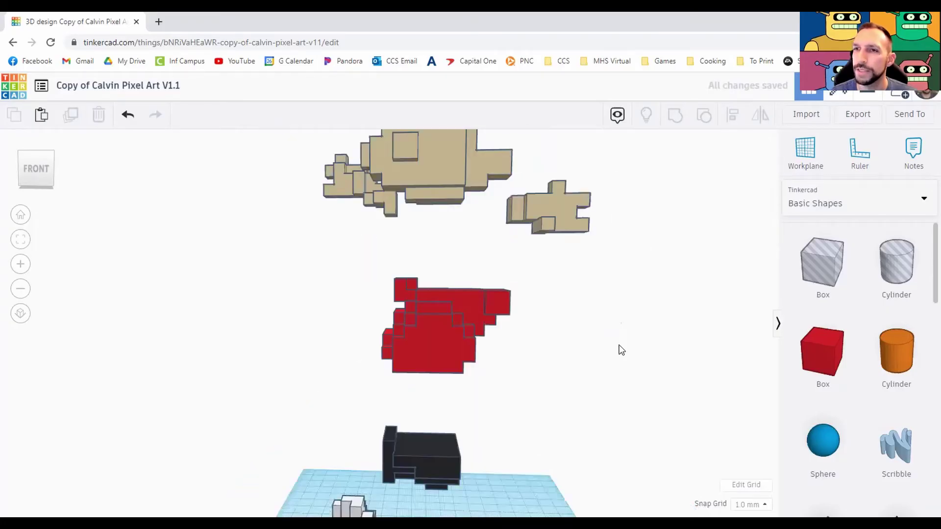
middle_click_drag(619, 349, 617, 231)
middle_click_drag(619, 381, 625, 466)
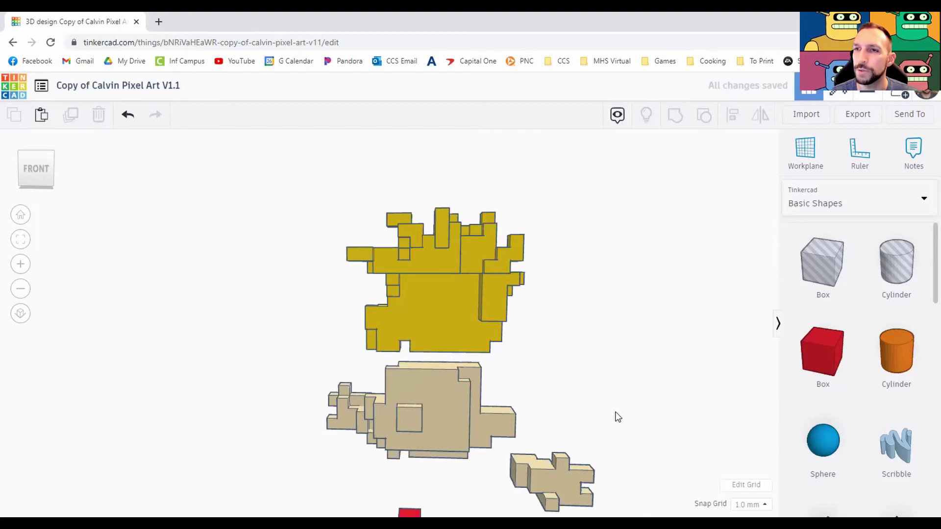
middle_click_drag(615, 415, 613, 273)
middle_click_drag(602, 379, 592, 485)
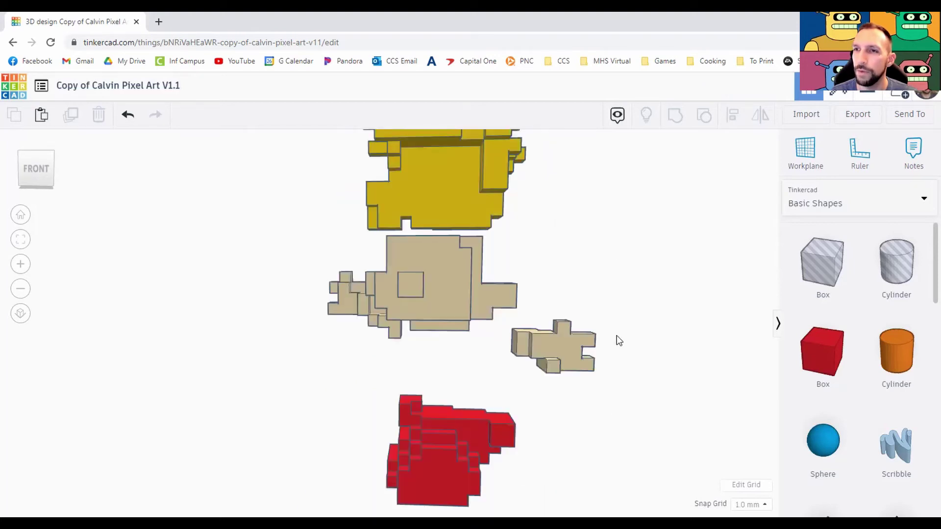
middle_click_drag(616, 335, 629, 466)
middle_click_drag(541, 322, 550, 336)
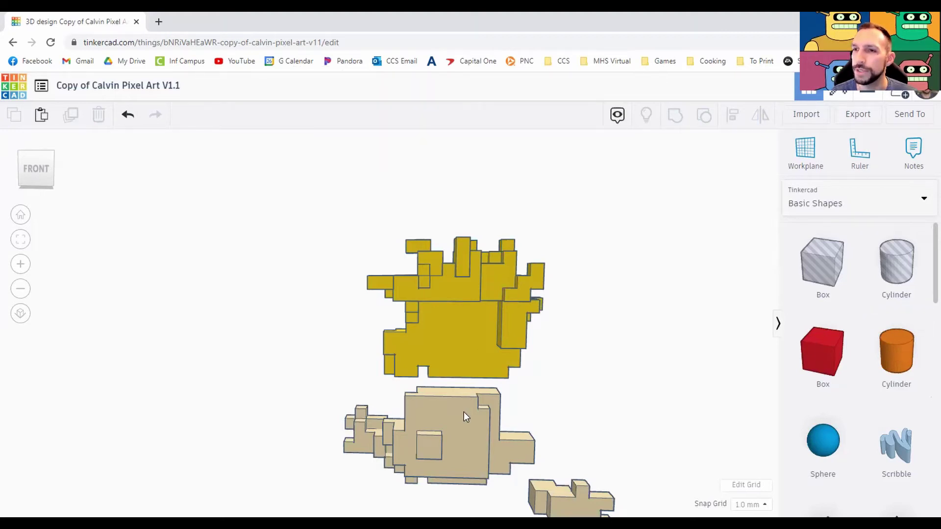
middle_click_drag(577, 307, 583, 68)
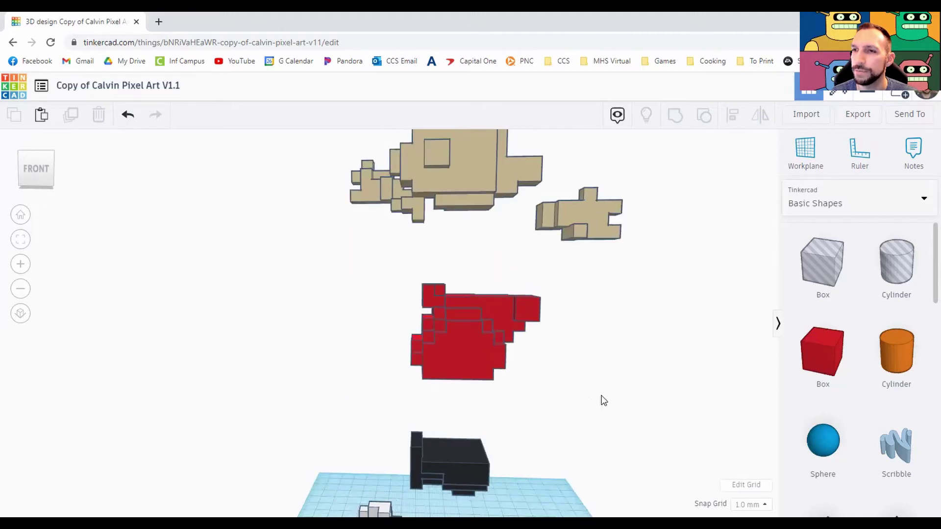
Step: Try lowering the grouped black shorts 40 mm onto the shoes, inspect where the parts meet, and undo the move
middle_click_drag(594, 401, 581, 247)
right_click_drag(404, 390, 484, 314)
left_click(483, 314)
right_click_drag(563, 367, 434, 260)
left_click_drag(434, 261, 428, 346)
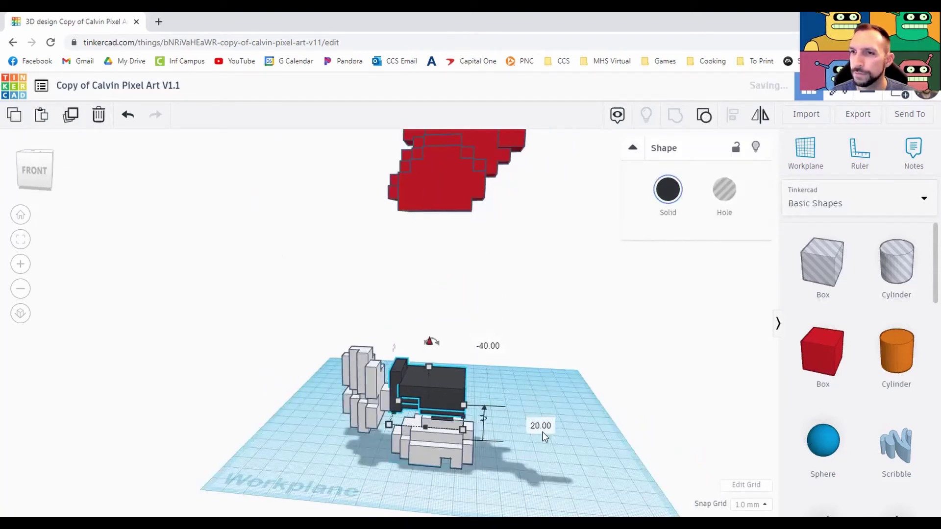
left_click(504, 390)
right_click_drag(487, 385, 575, 341)
scroll(575, 341, "up", 5)
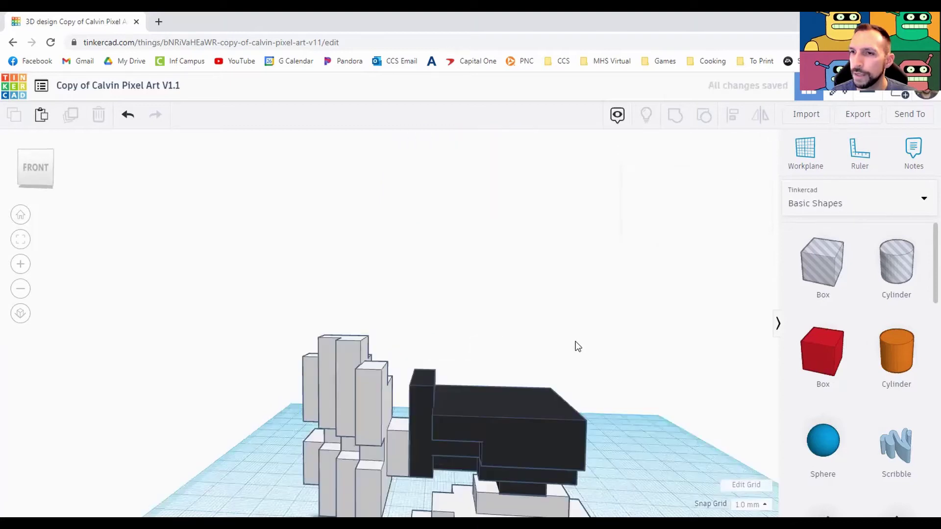
right_click_drag(520, 352, 352, 386)
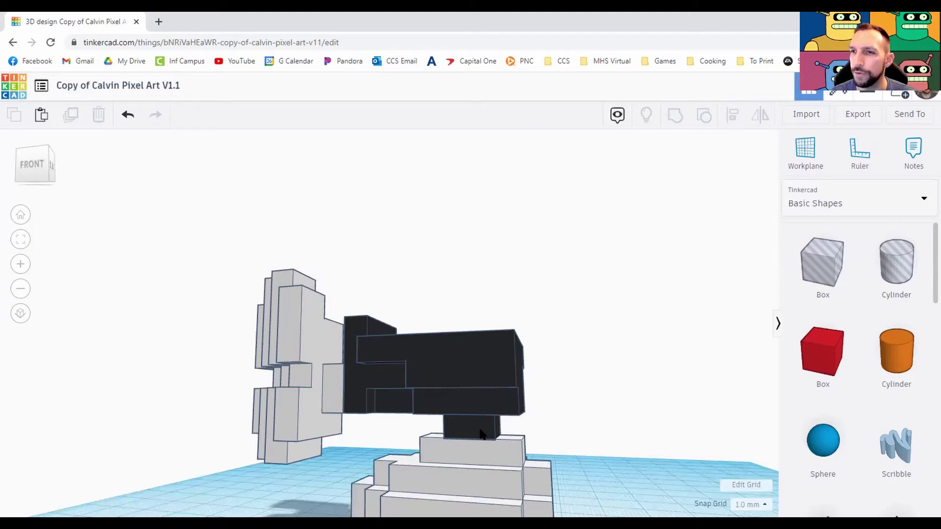
key("ctrl+z")
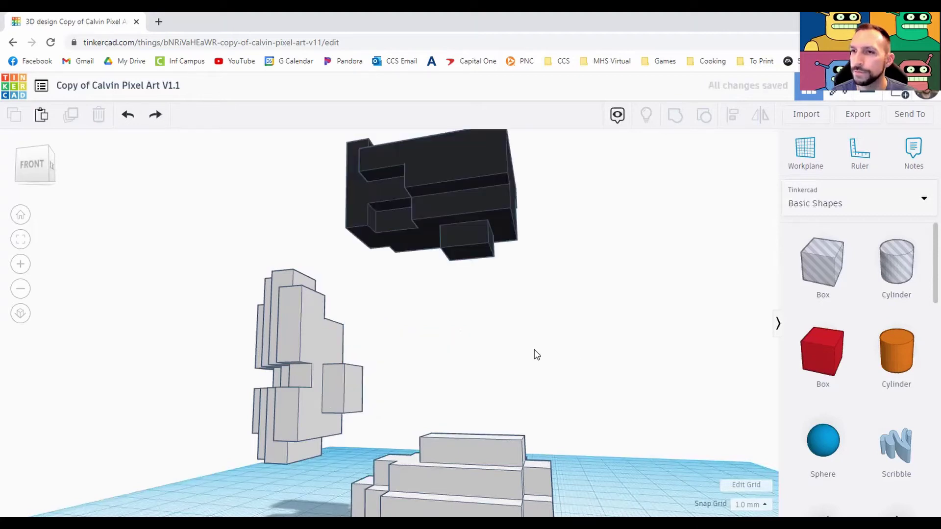
Step: Place a red box on the workplane beside the lower shoe and shrink it to a small 5 by 5 mm block
right_click_drag(565, 355, 574, 346)
right_click_drag(607, 401, 607, 353)
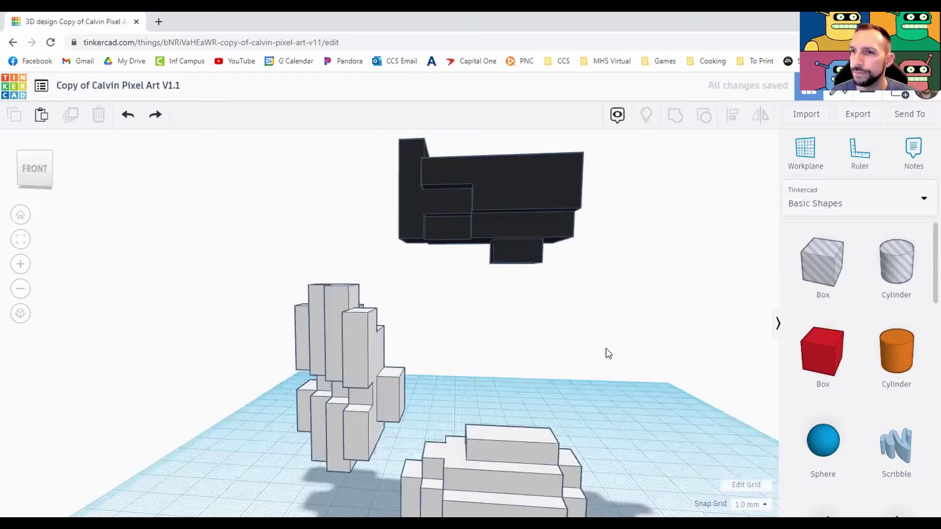
right_click_drag(563, 312, 567, 300)
right_click_drag(531, 250, 512, 185)
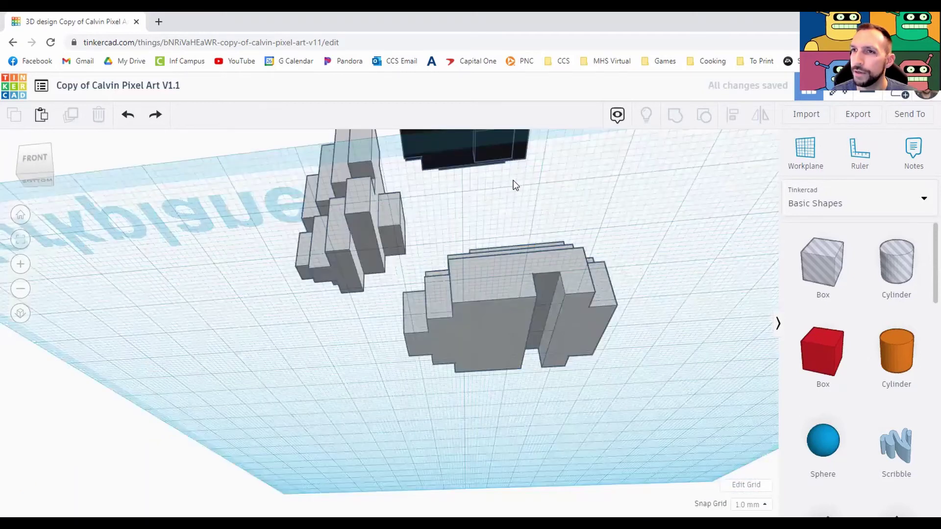
right_click_drag(656, 234, 649, 274)
right_click_drag(612, 402, 597, 469)
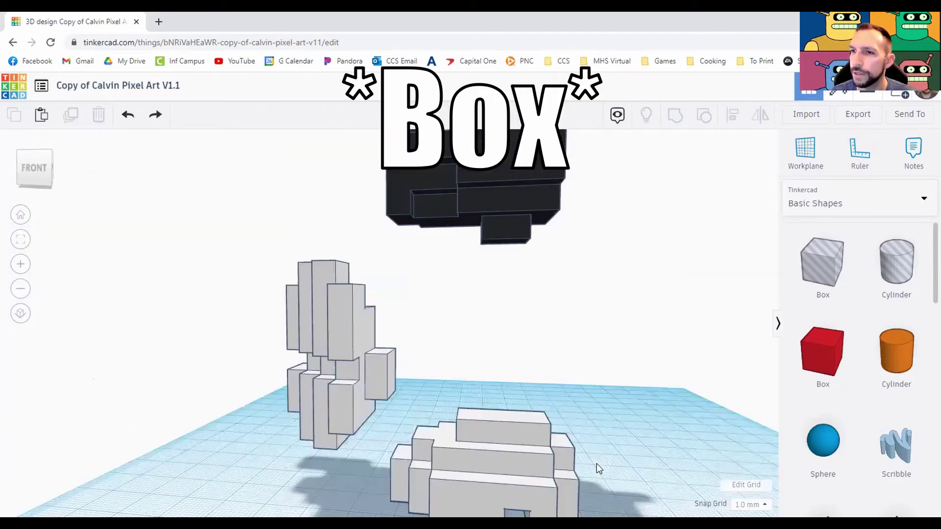
right_click_drag(630, 422, 652, 469)
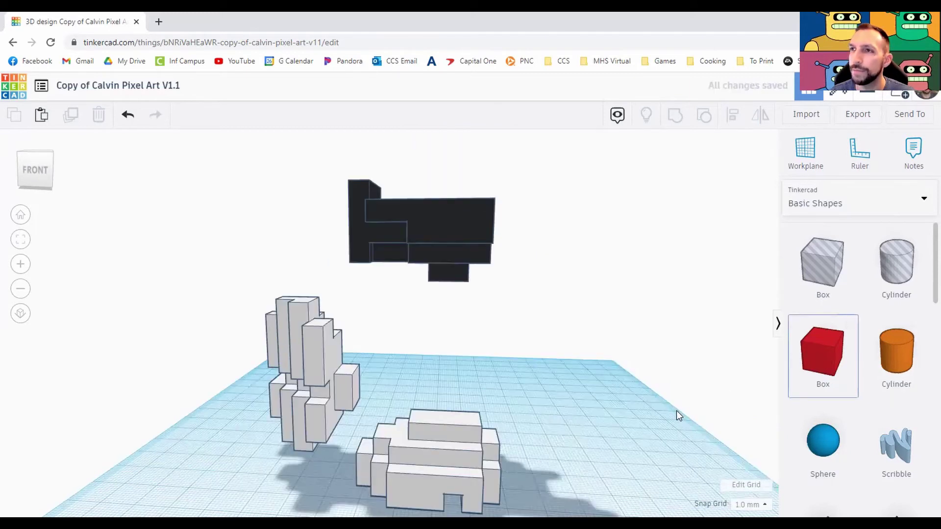
left_click(599, 450)
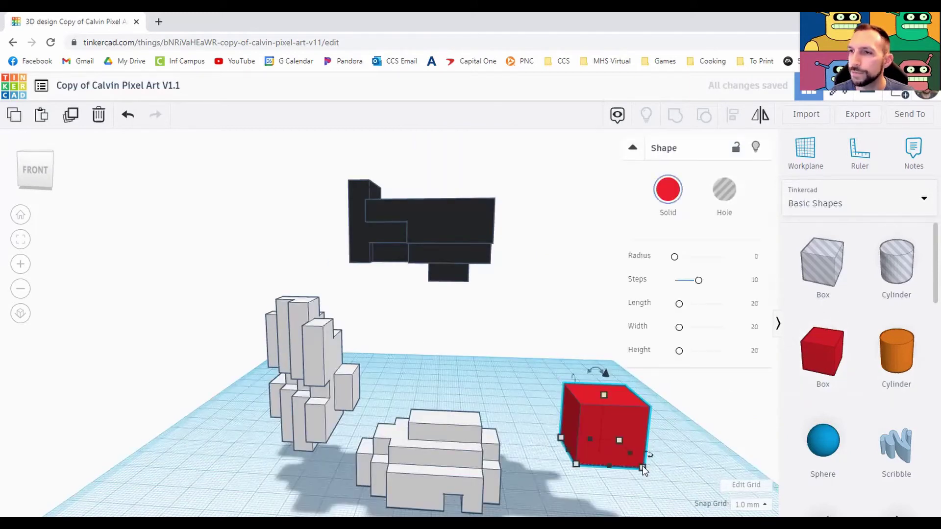
left_click_drag(644, 469, 545, 475)
right_click_drag(652, 431, 568, 419)
left_click_drag(562, 409, 540, 398)
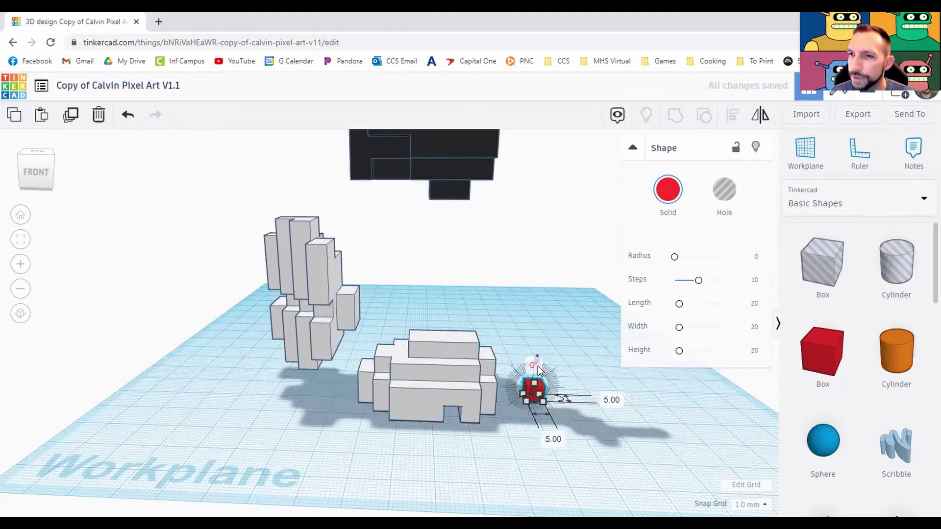
Step: Raise the small red box and position it on the top face of the lower shoe
left_click_drag(537, 359, 541, 304)
right_click_drag(578, 368, 584, 421)
scroll(559, 384, "up", 3)
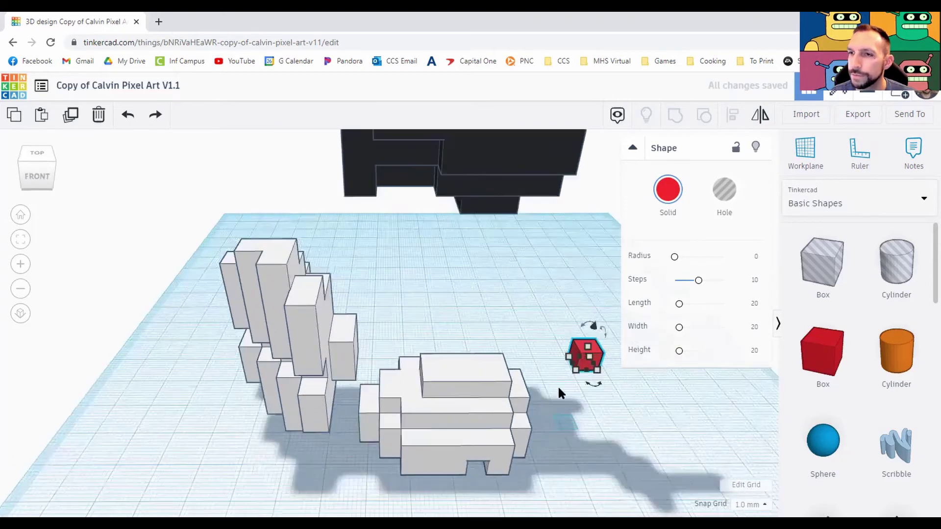
key("ctrl+z")
left_click_drag(598, 347, 488, 352)
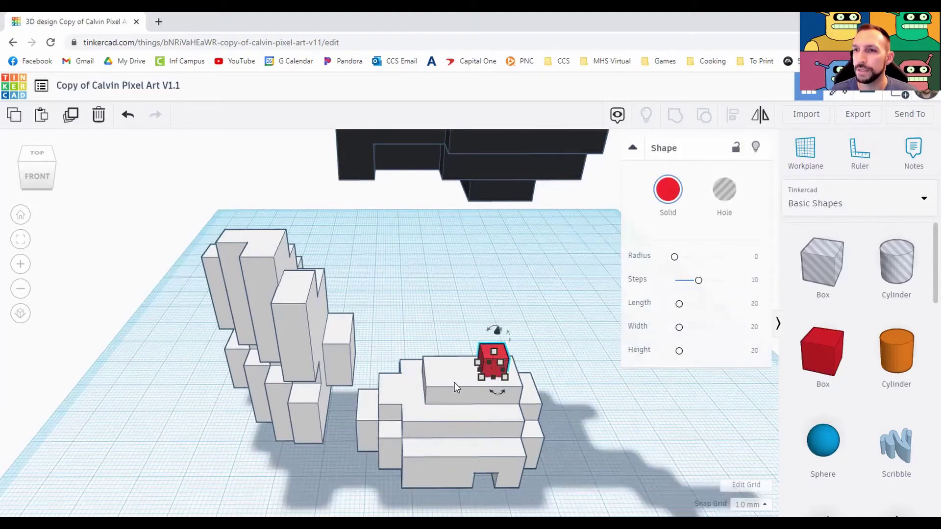
Step: Try duplicating the small red box, raising the copy to the underside of the black shorts, and delete that copy
key("ctrl+d")
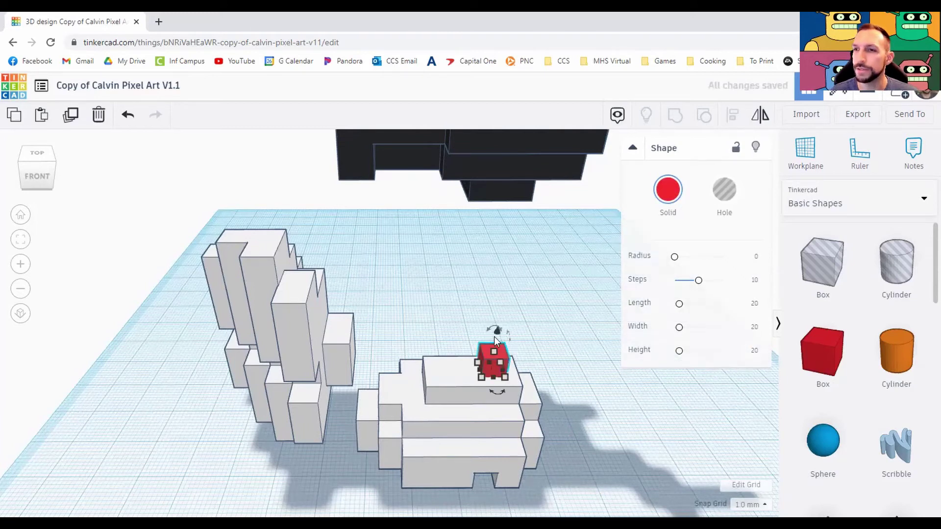
left_click_drag(497, 330, 514, 177)
right_click_drag(593, 280, 531, 248)
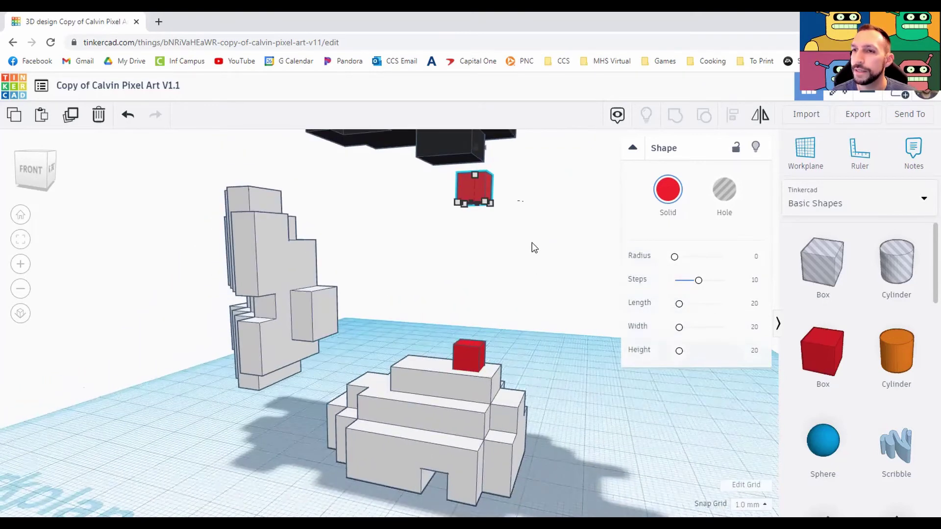
key("Delete")
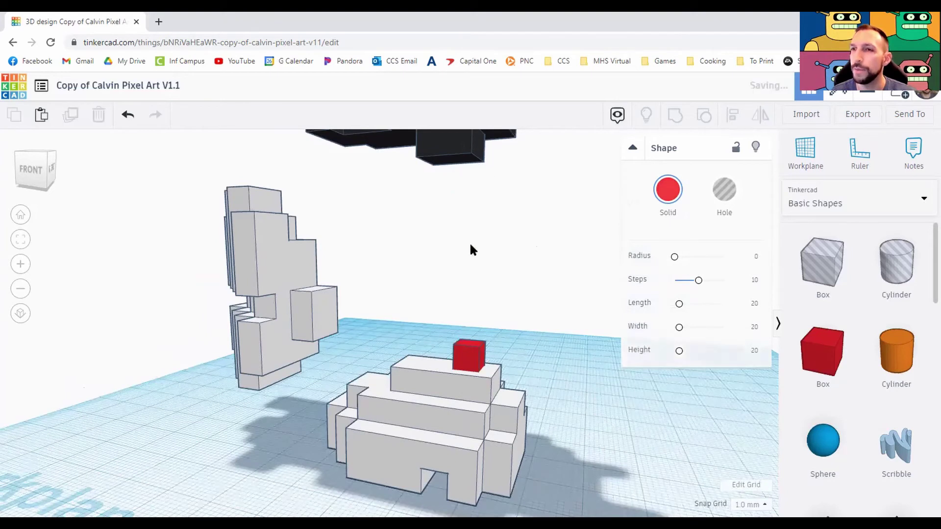
Step: Raise the small red box from the lower shoe to the underside of the black shorts and centre it beneath the projecting block
left_click(465, 356)
left_click_drag(472, 323, 482, 133)
right_click_drag(499, 221, 577, 241)
scroll(577, 235, "up", 6)
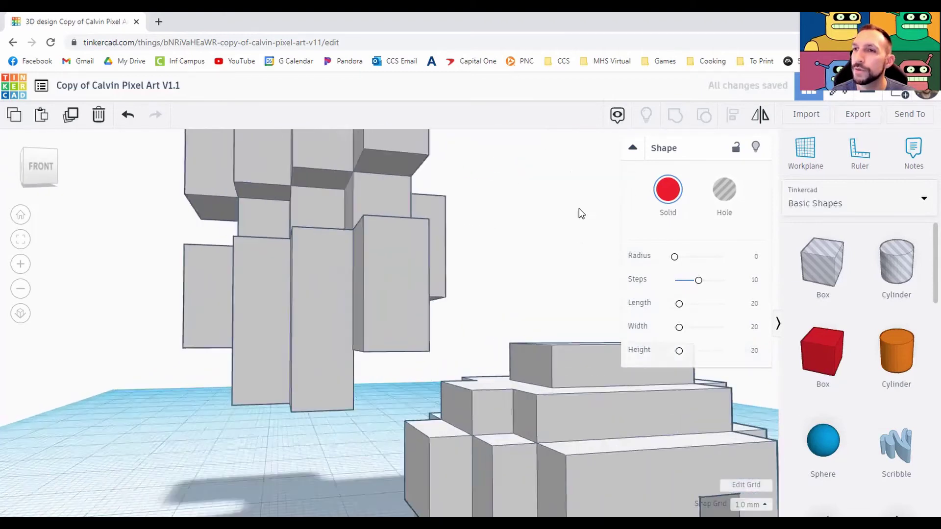
right_click_drag(578, 209, 460, 264)
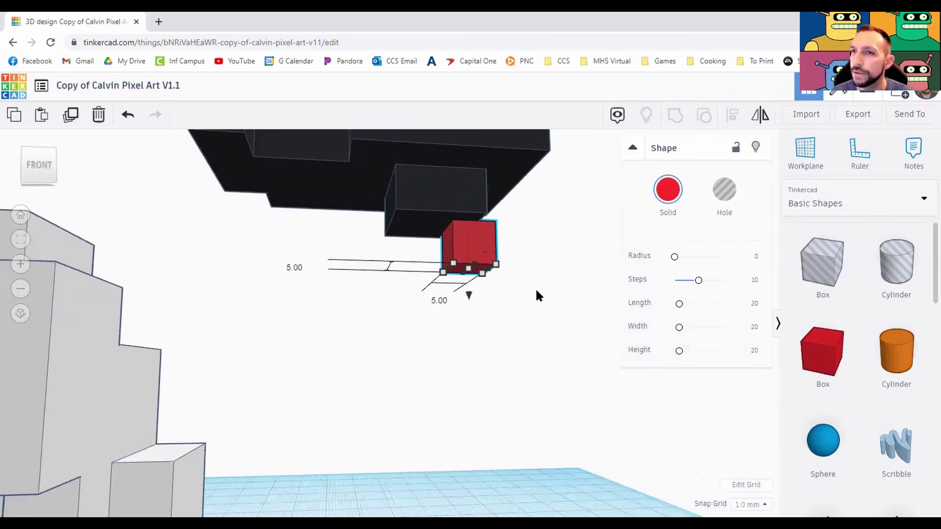
right_click_drag(537, 291, 541, 256)
right_click_drag(533, 212, 482, 187)
left_click_drag(438, 146, 411, 139)
key("Left")
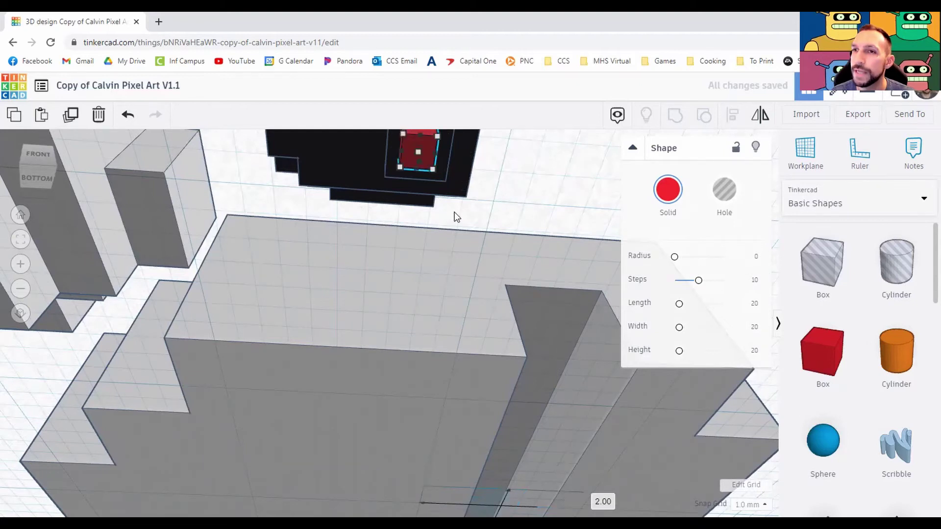
middle_click_drag(414, 171, 409, 201)
left_click(422, 196)
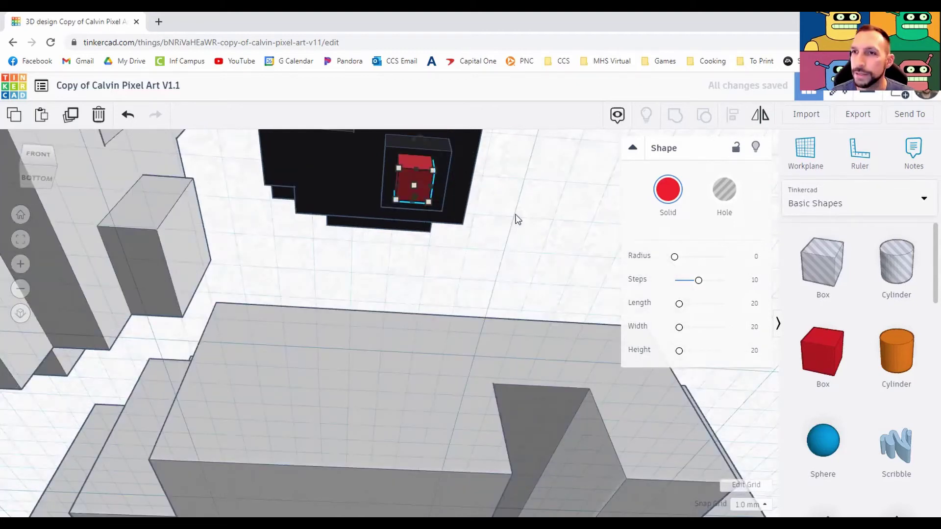
Step: Duplicate the red box and lower the copy onto the top face of the lower shoe
right_click_drag(396, 262, 405, 228)
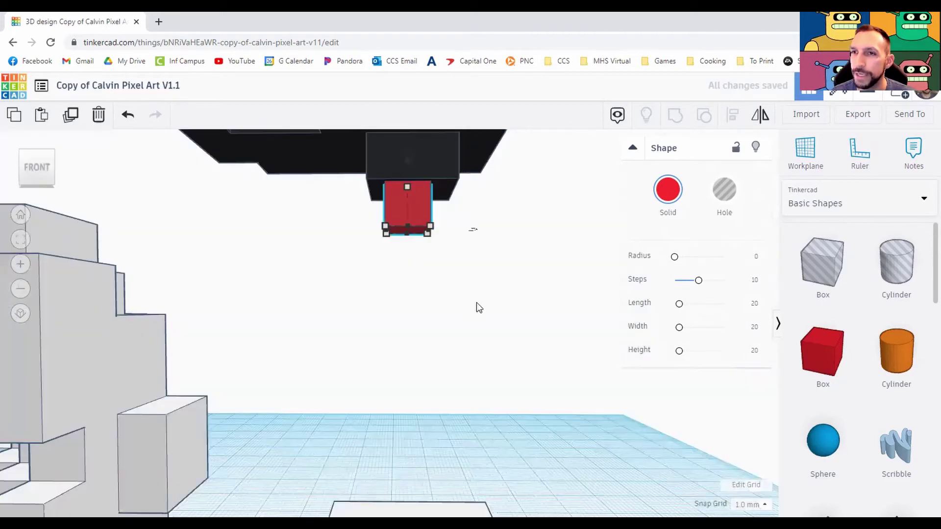
right_click_drag(523, 357, 528, 389)
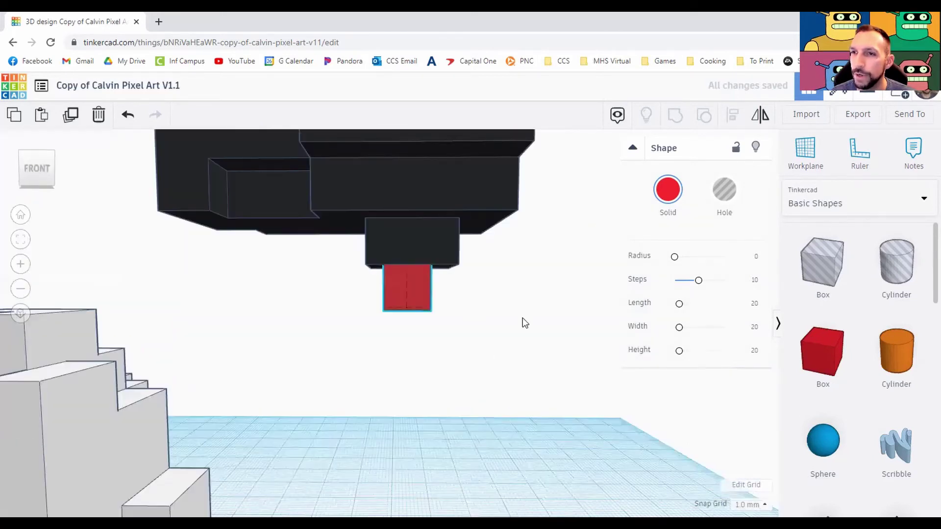
right_click_drag(523, 320, 523, 271)
right_click_drag(512, 322, 417, 237)
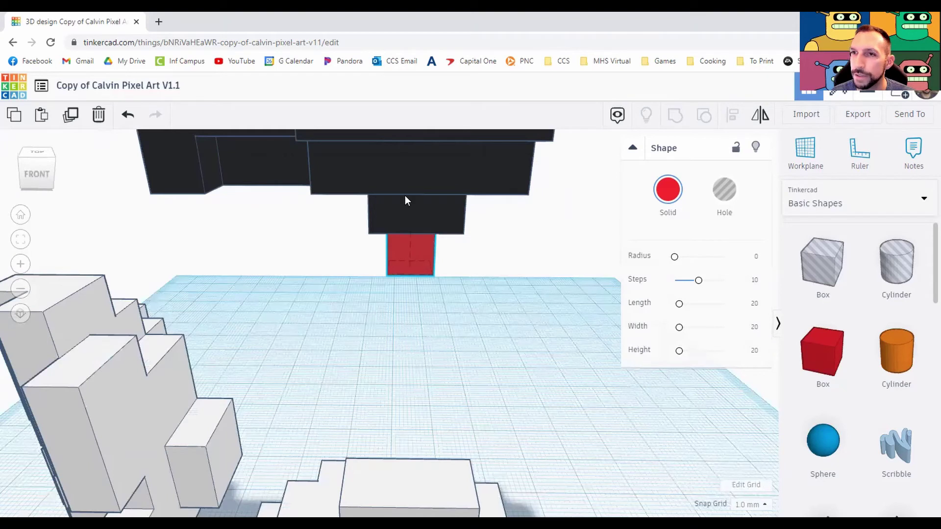
left_click_drag(410, 199, 402, 428)
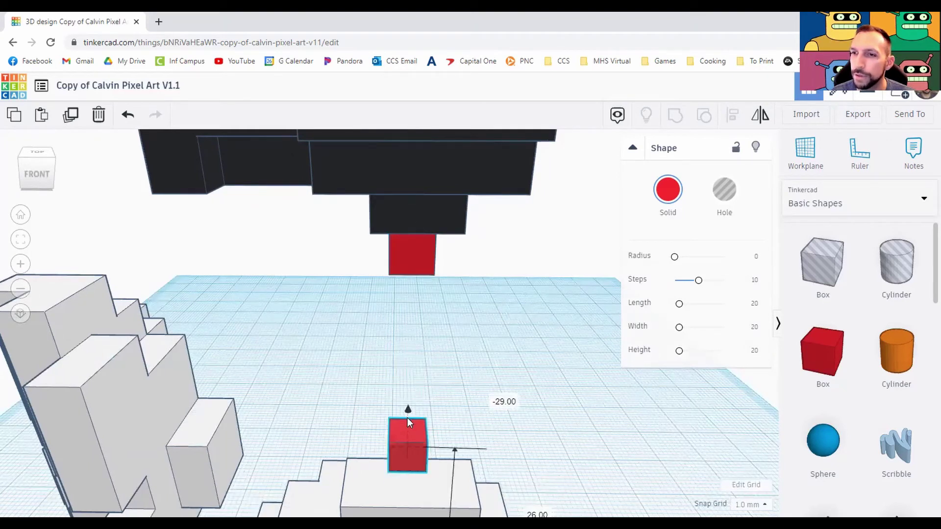
right_click_drag(537, 342, 400, 286)
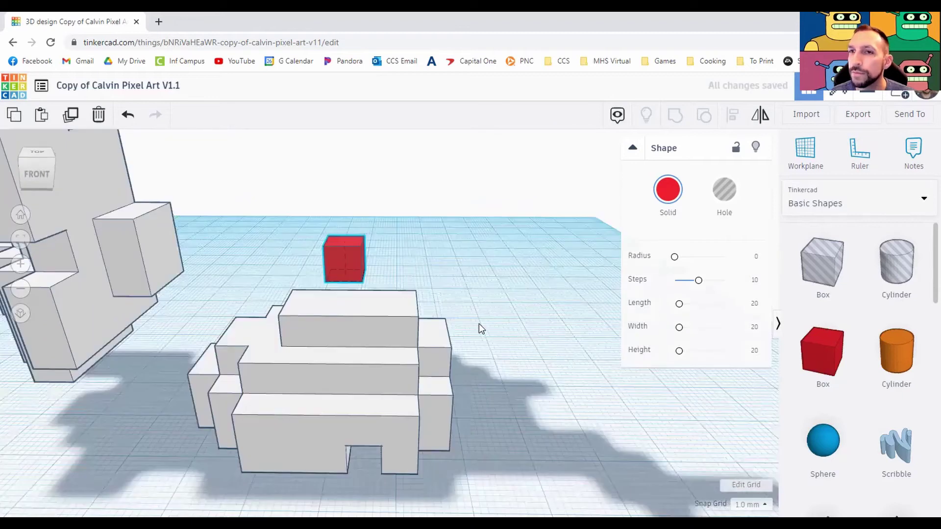
middle_click_drag(478, 324, 465, 324)
left_click_drag(328, 221, 326, 252)
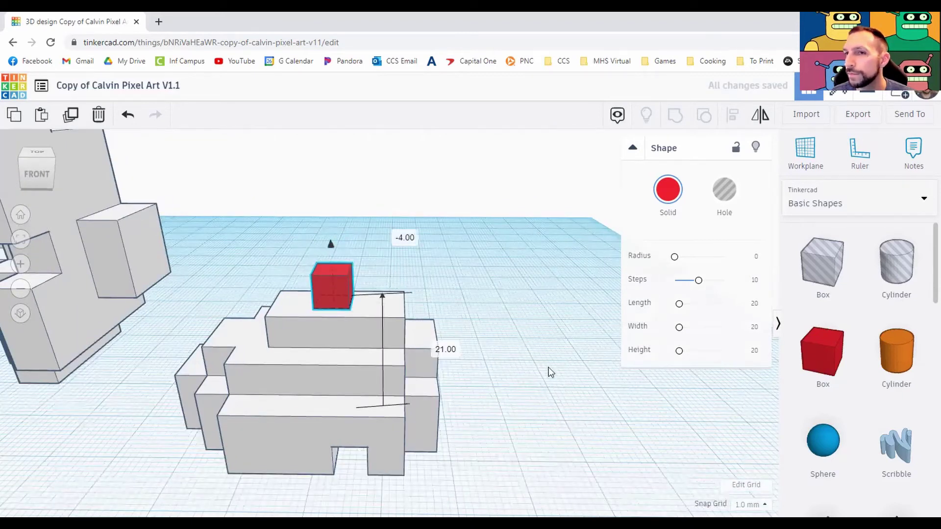
left_click(478, 284)
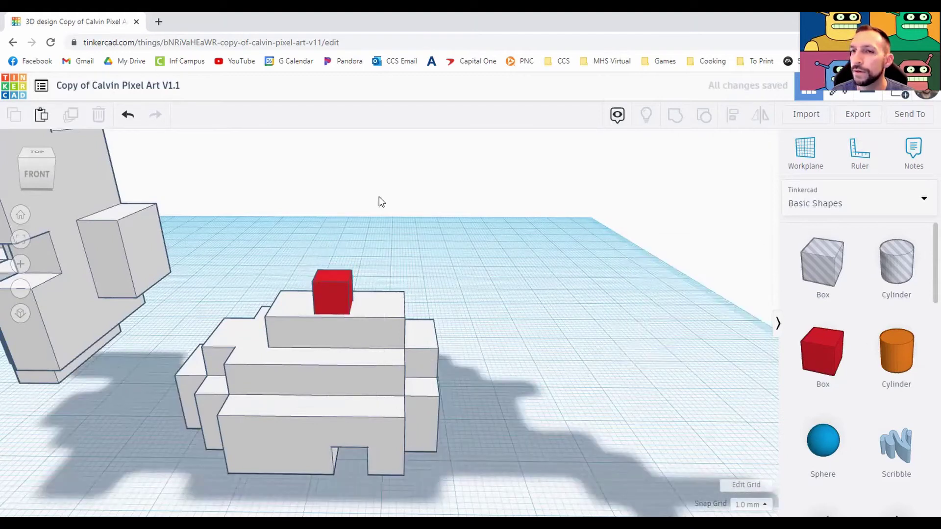
Step: Raise the upper red box 5 mm into the projecting block of the black shorts and turn it into a hole
right_click_drag(379, 197, 417, 243)
right_click_drag(488, 315, 491, 368)
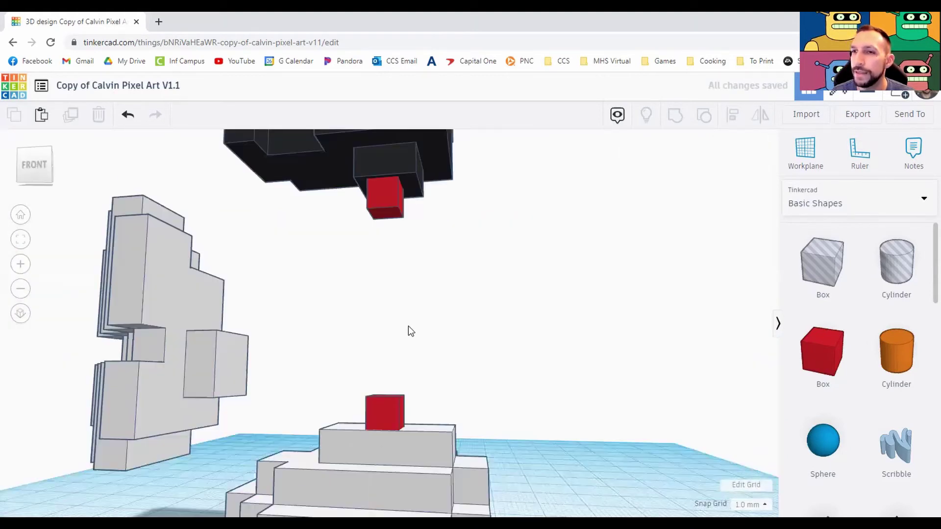
middle_click_drag(408, 325, 406, 316)
left_click_drag(414, 365, 460, 310)
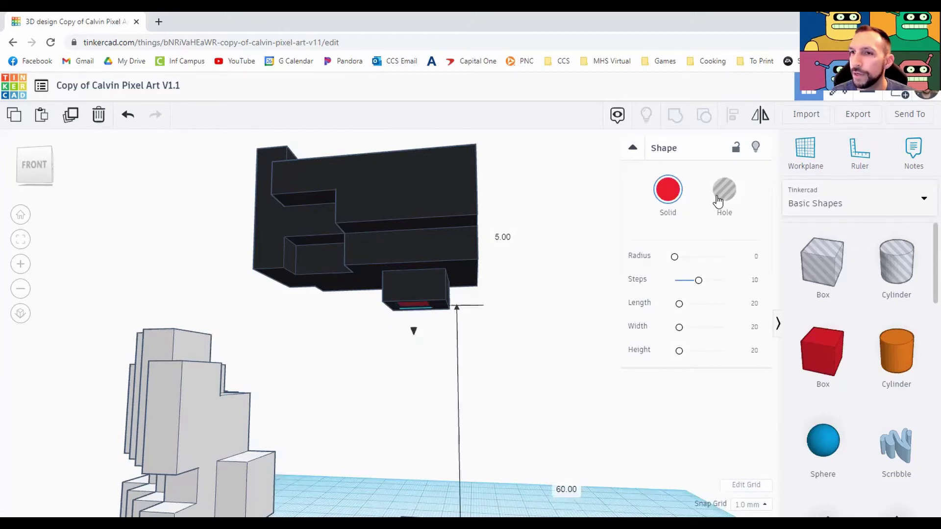
left_click(690, 224)
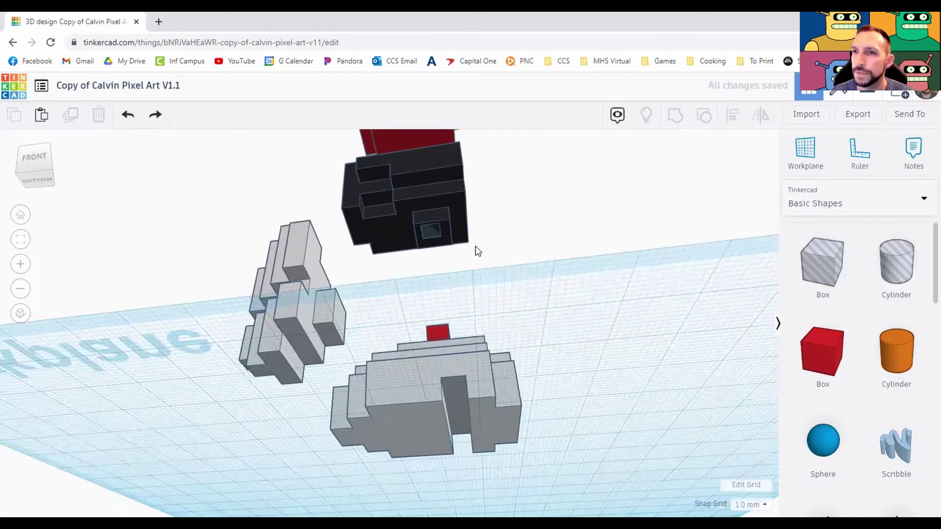
Step: Enlarge the hole box under the black shorts to about 6 by 6 mm
scroll(476, 246, "up", 3)
scroll(523, 198, "up", 5)
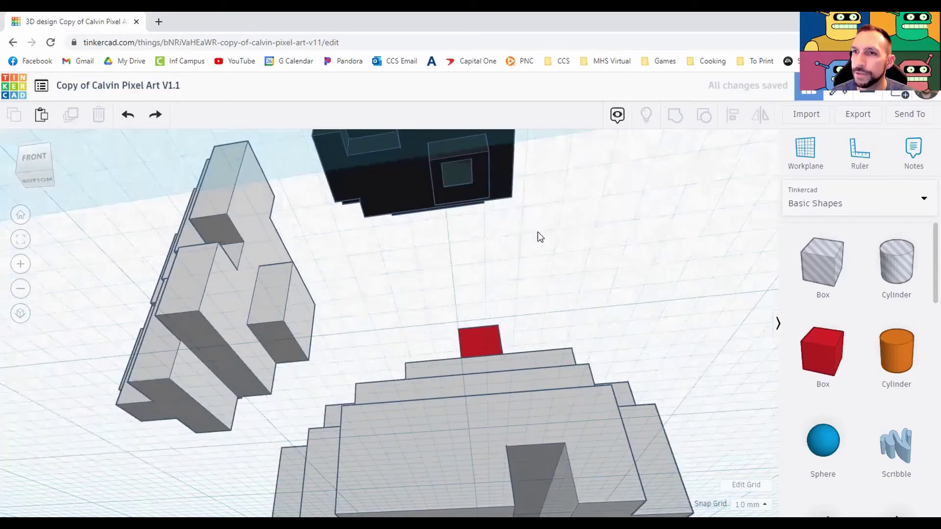
scroll(507, 275, "up", 3)
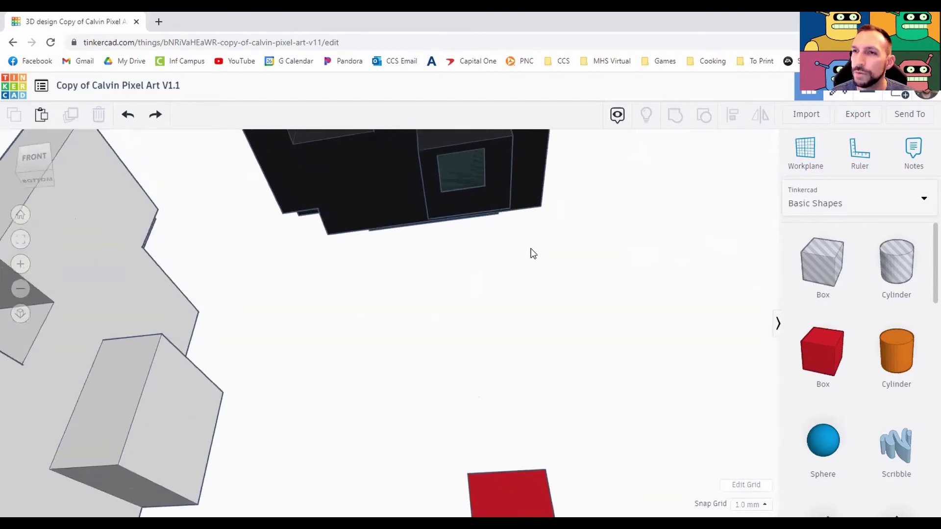
left_click(442, 223)
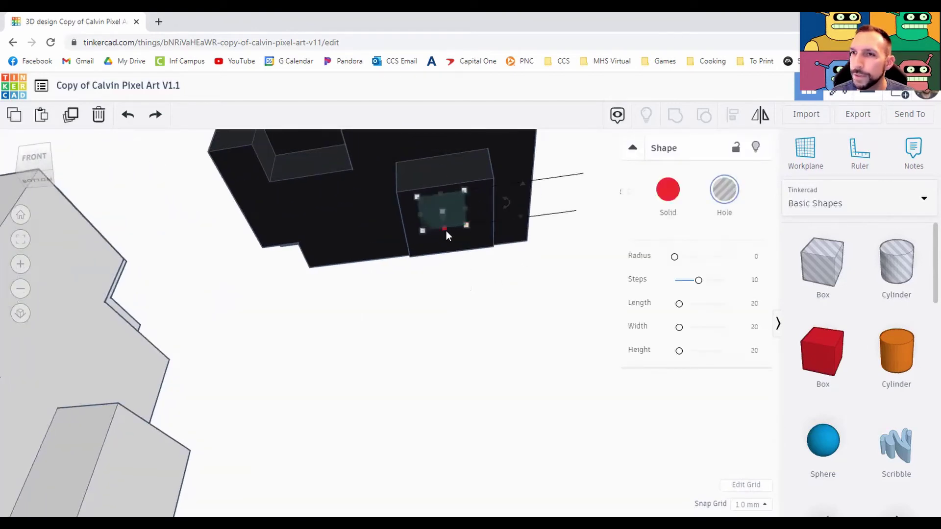
left_click_drag(446, 231, 446, 238)
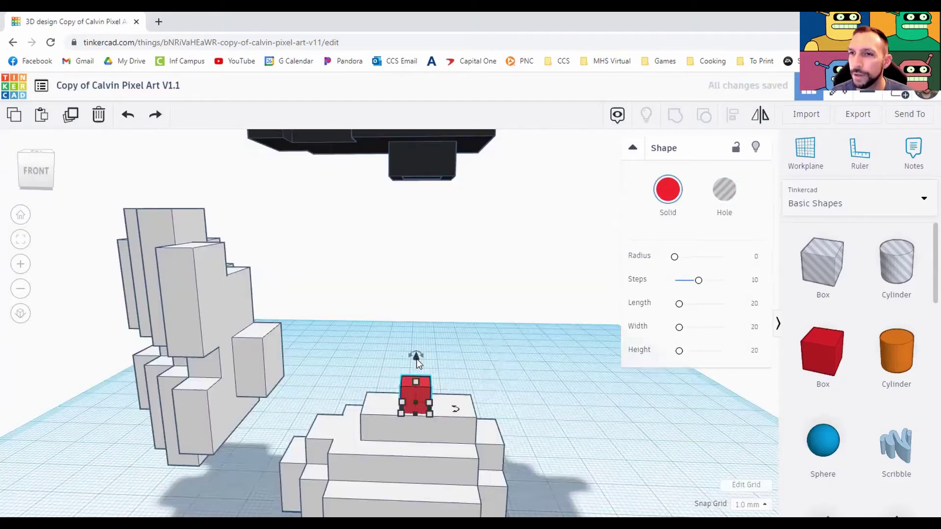
Step: Raise the red box from the lower shoe up to the hole in the black shorts and compare their alignment from below
left_click_drag(417, 358, 423, 126)
right_click_drag(453, 236, 447, 347)
scroll(447, 347, "up", 6)
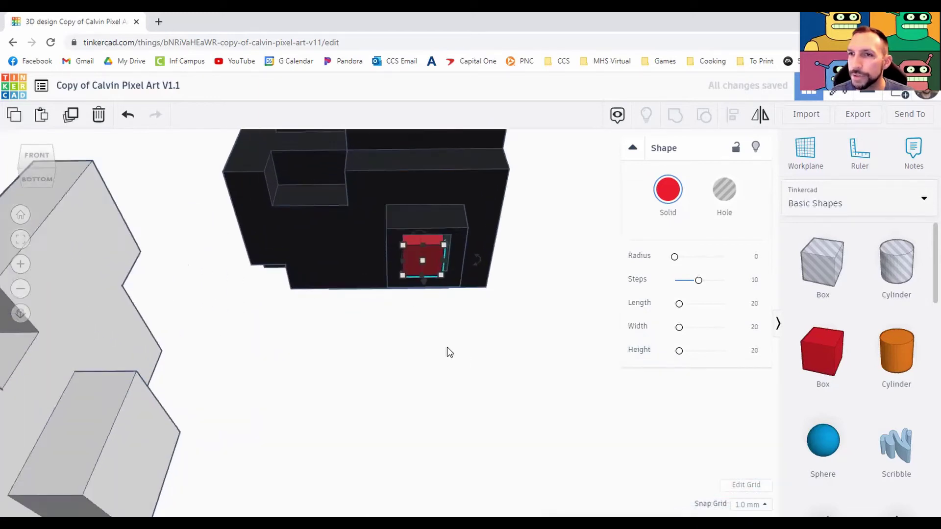
right_click_drag(500, 319, 504, 352)
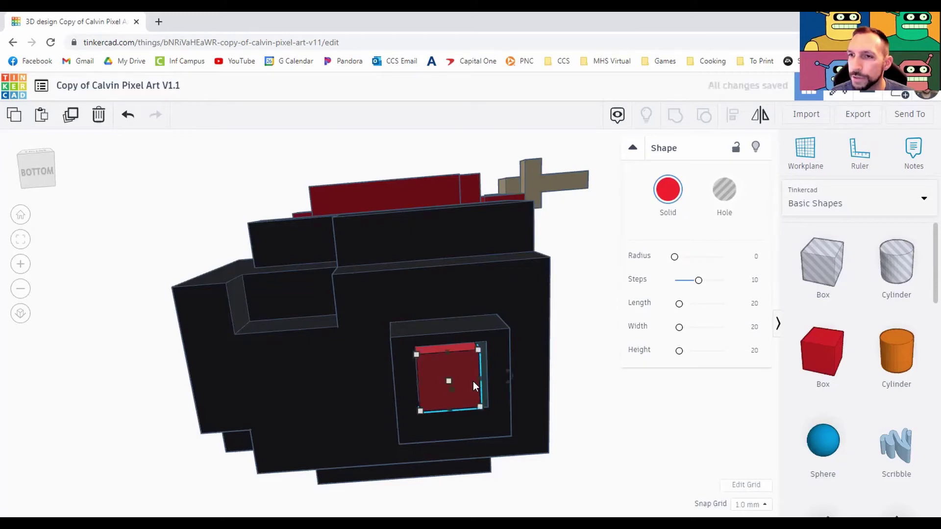
right_click_drag(469, 371, 471, 371)
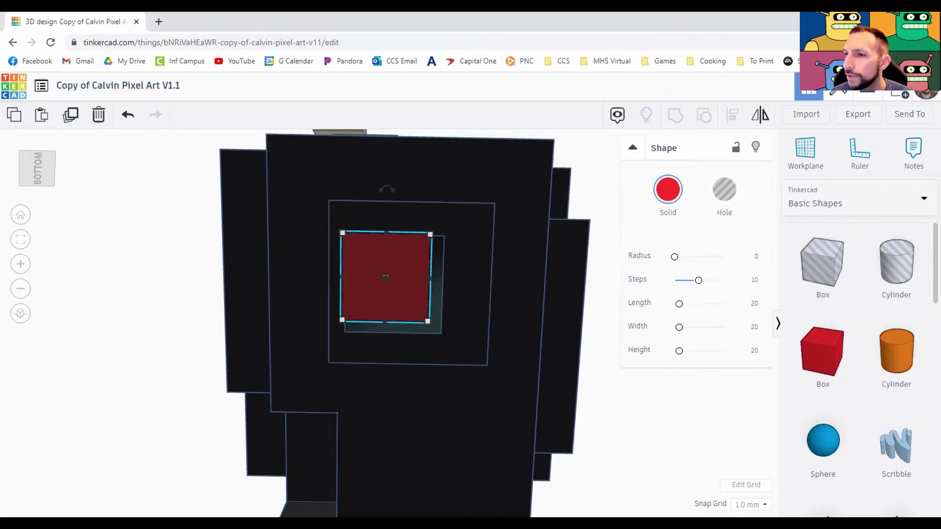
Step: Set the snap grid to 0.5 mm and nudge the red box one increment along both horizontal axes to centre it in the hole
left_click(749, 504)
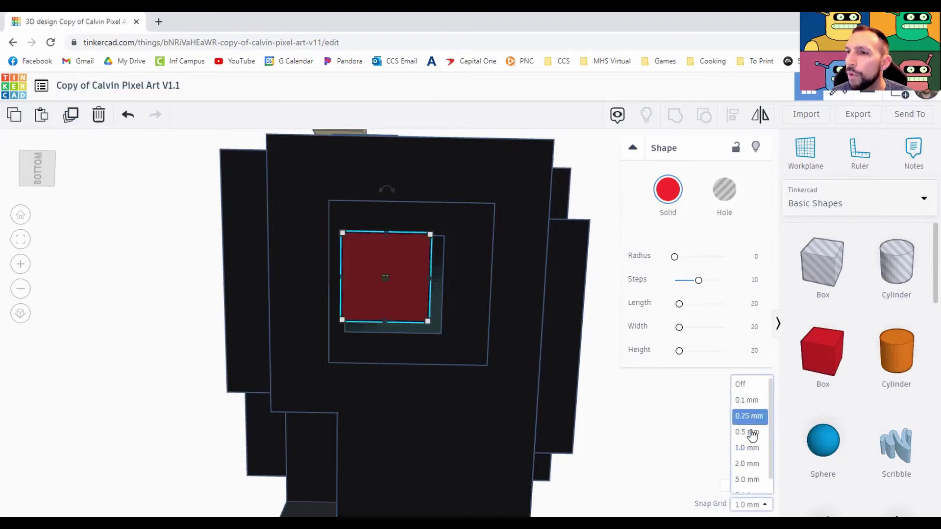
left_click(750, 432)
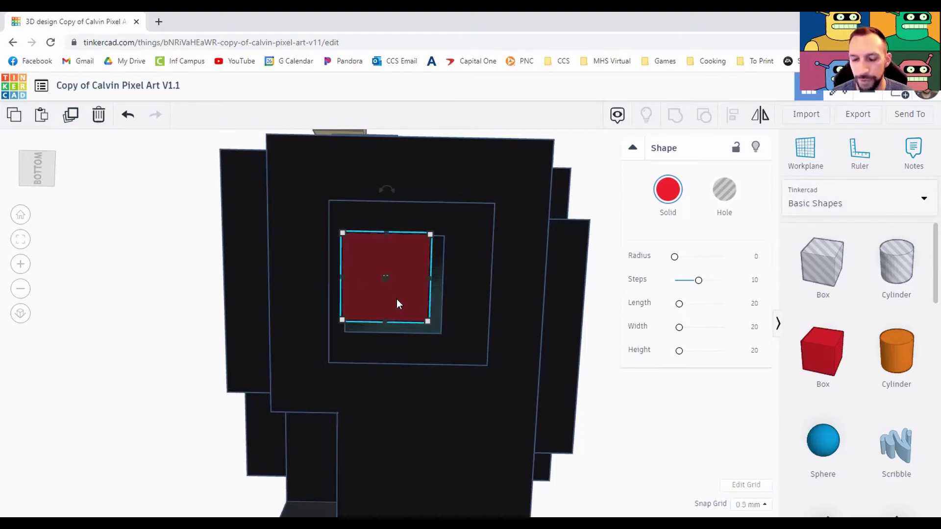
key("Right")
key("Down")
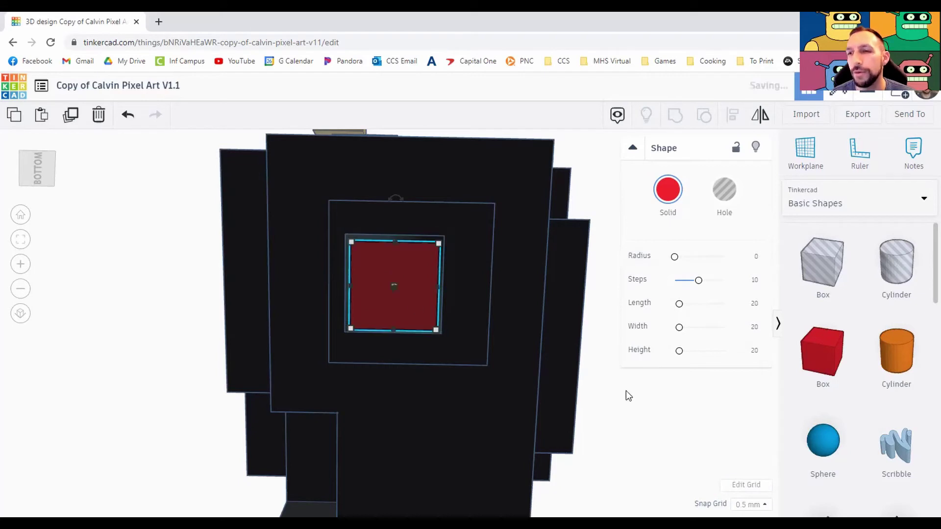
Step: Lower the centred red box 8 mm out of the hole and set the snap grid to 1.0 mm
right_click_drag(632, 374, 399, 412)
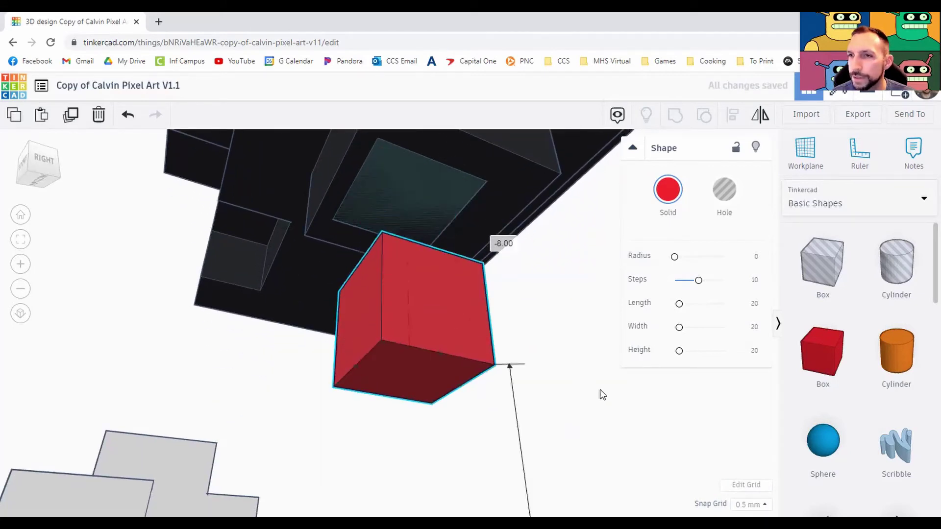
right_click_drag(600, 393, 504, 399)
right_click_drag(519, 332, 552, 334)
scroll(553, 335, "up", 5)
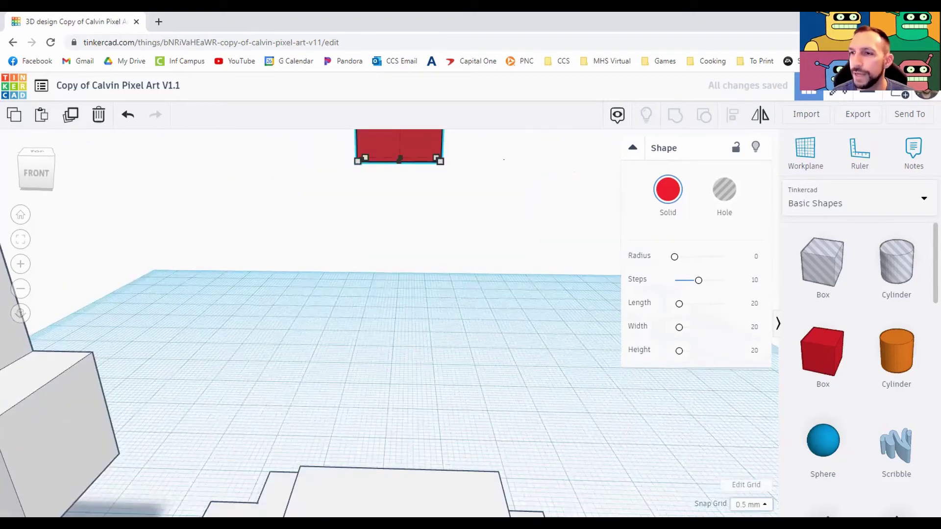
left_click(749, 504)
left_click(746, 464)
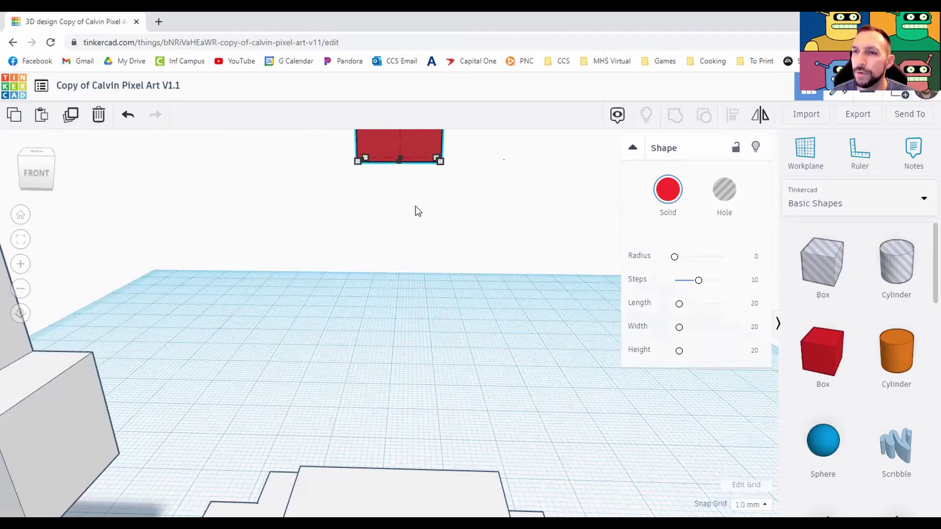
Step: Undo the accidental shift of the red box and lower it 30 mm onto the top face of the lower shoe
middle_click_drag(479, 221, 481, 257)
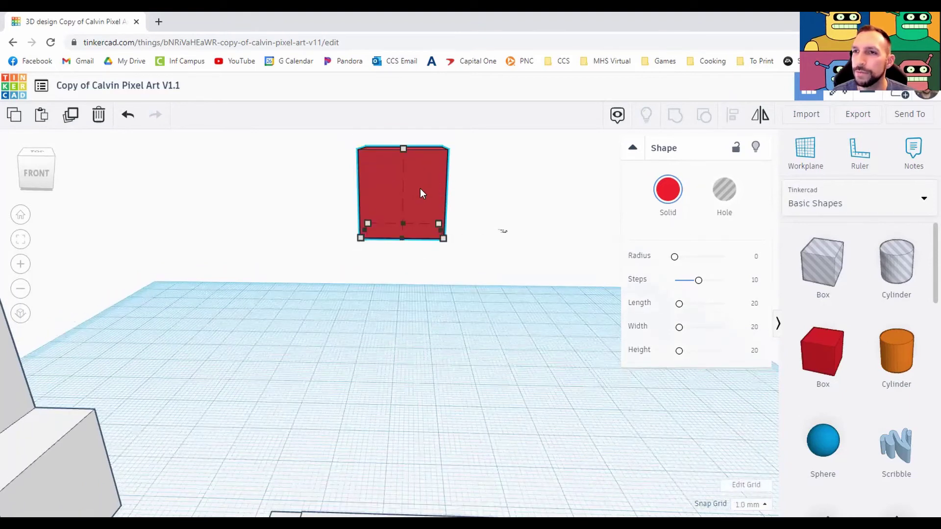
left_click_drag(420, 188, 410, 323)
key("ctrl+z")
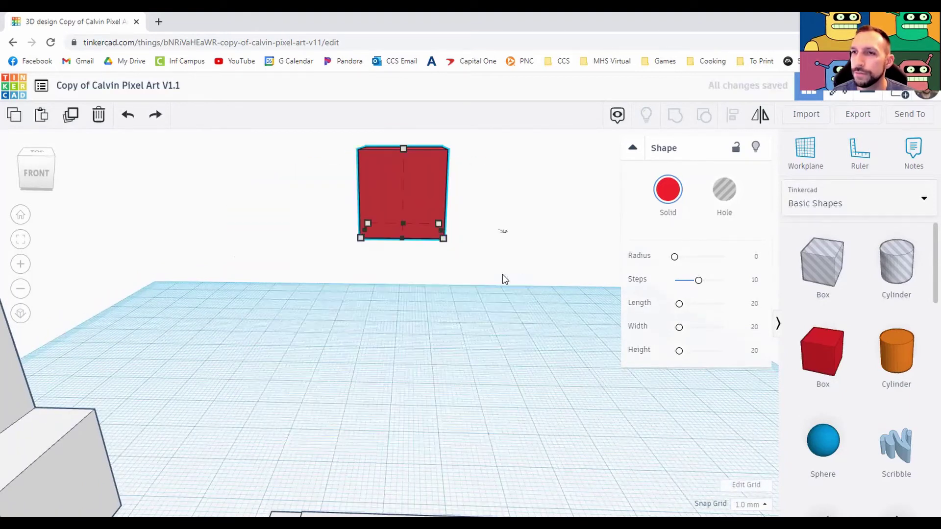
scroll(503, 275, "down", 5)
left_click_drag(401, 195, 396, 434)
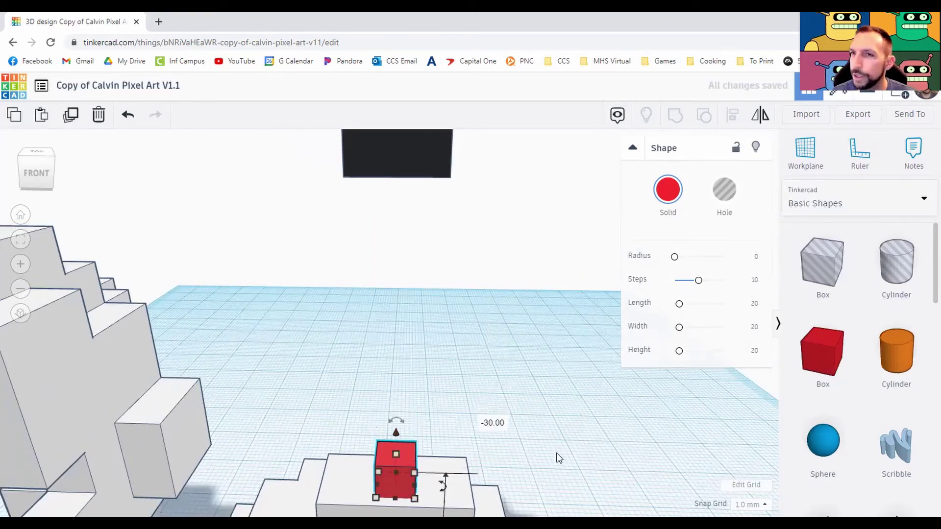
Step: Duplicate the shoe's red peg together with its matching hole box and raise the copied pair onto the top face of the black shorts
right_click_drag(558, 458, 430, 269)
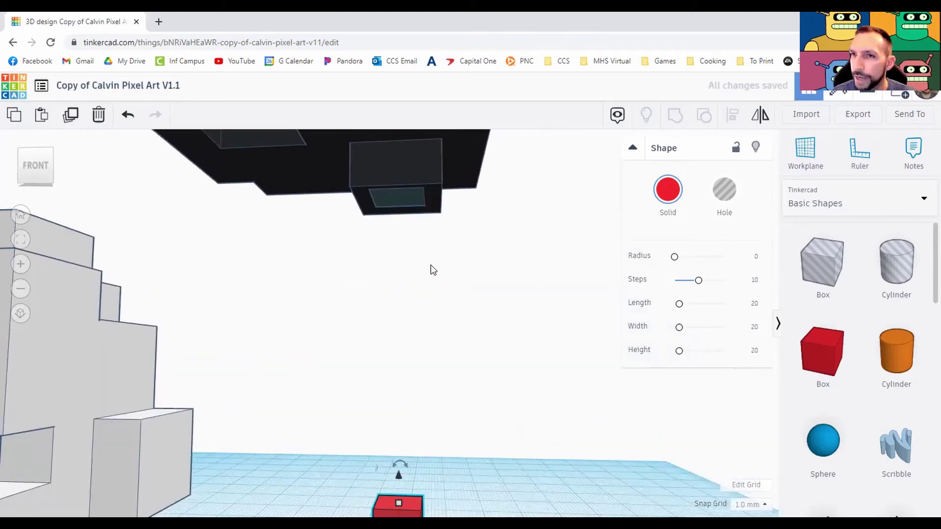
left_click(399, 198, "shift")
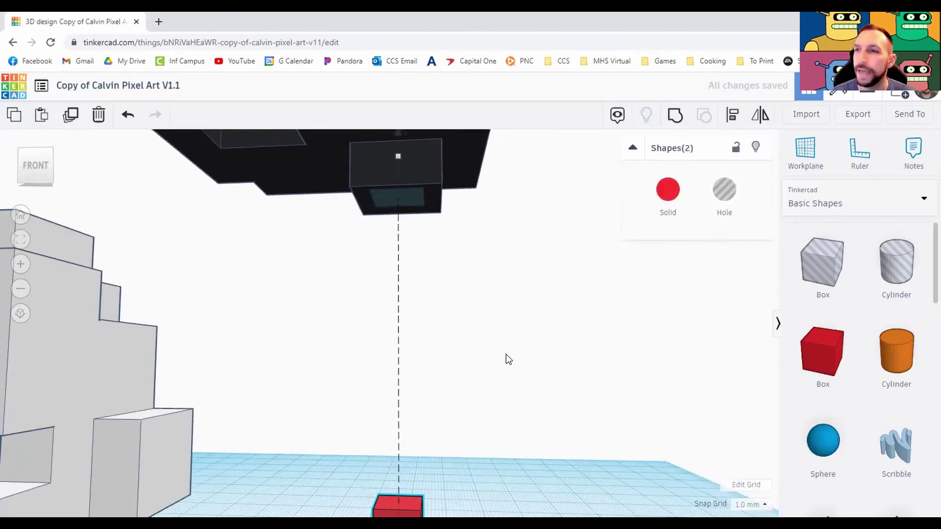
scroll(480, 326, "down", 3)
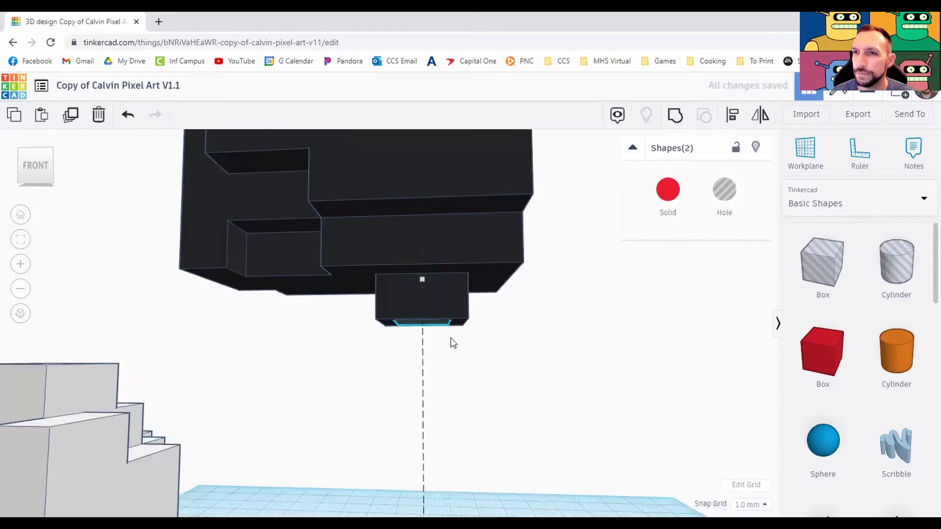
scroll(502, 326, "down", 3)
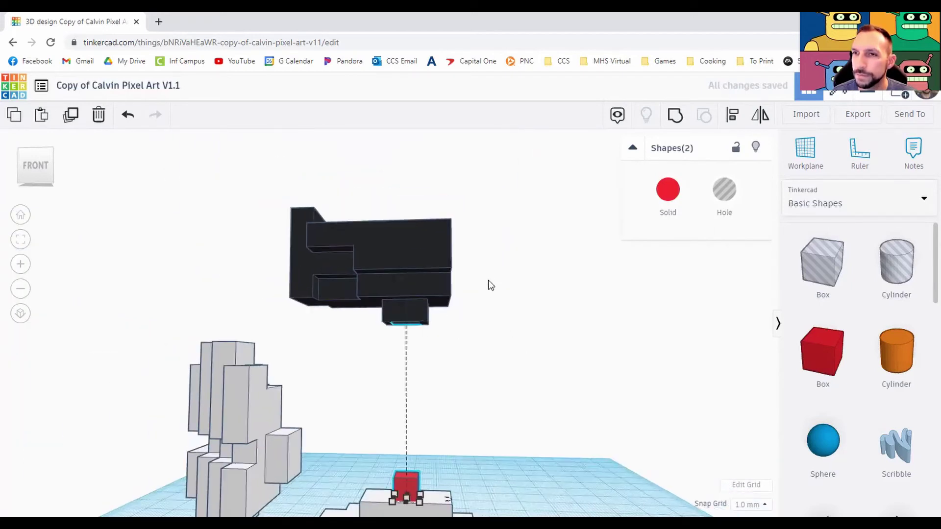
right_click_drag(487, 284, 497, 322)
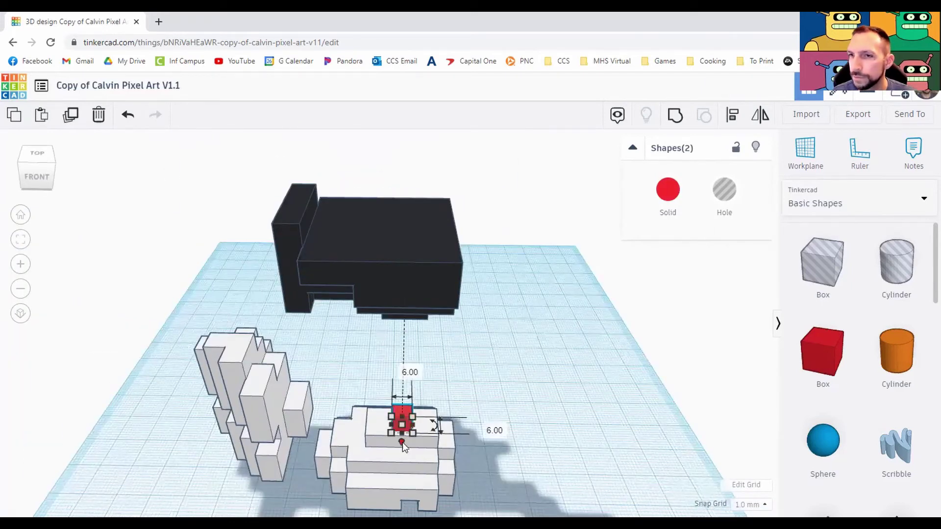
left_click_drag(402, 442, 401, 261)
right_click_drag(518, 201, 485, 269)
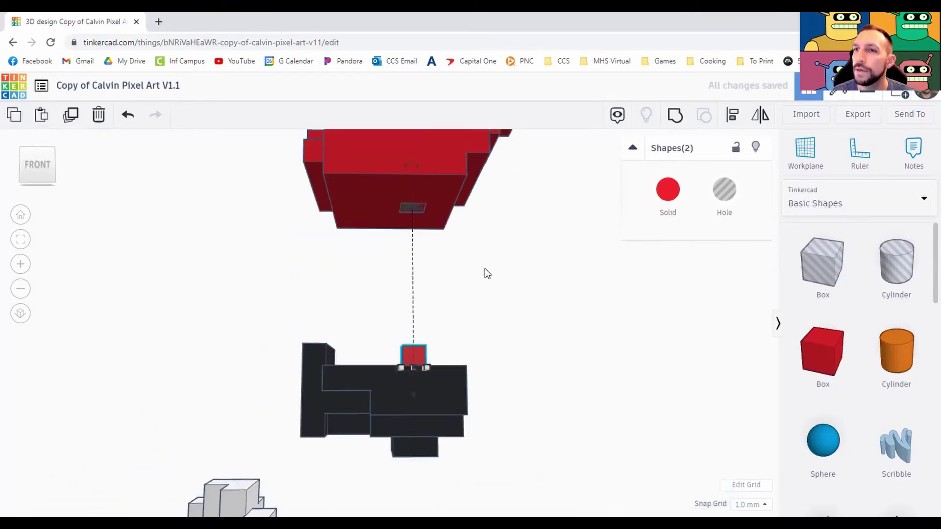
Step: Duplicate the peg and hole pair and raise the copy until the peg sits on the red shirt's top and the hole box in the tan neck
key("ctrl+d")
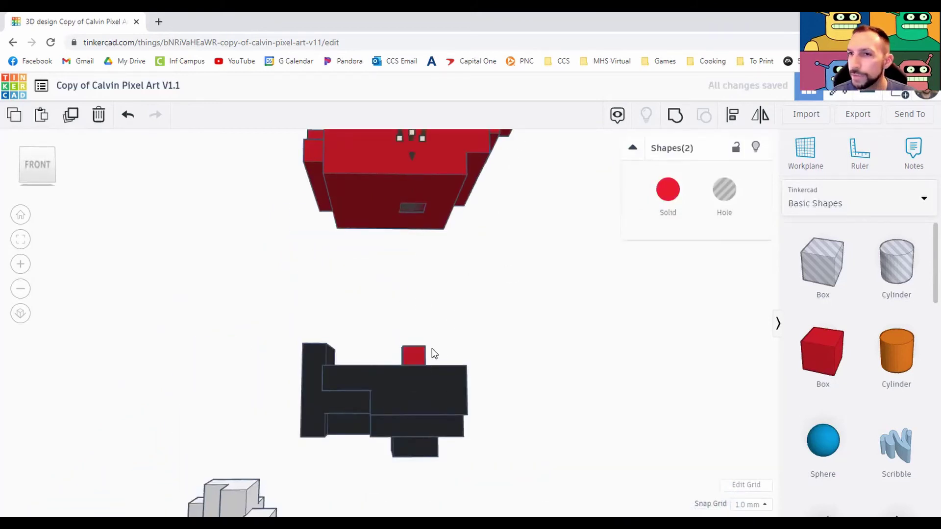
right_click_drag(480, 256, 427, 382)
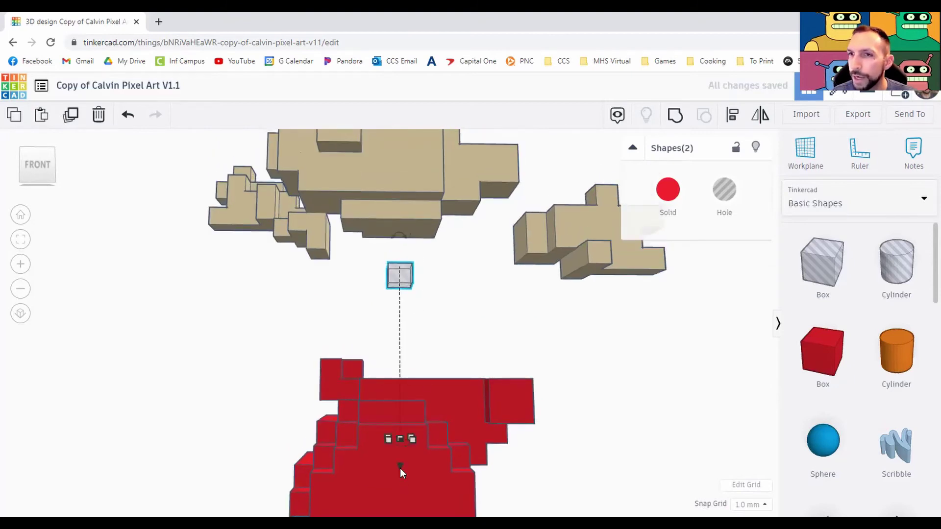
left_click_drag(400, 468, 412, 409)
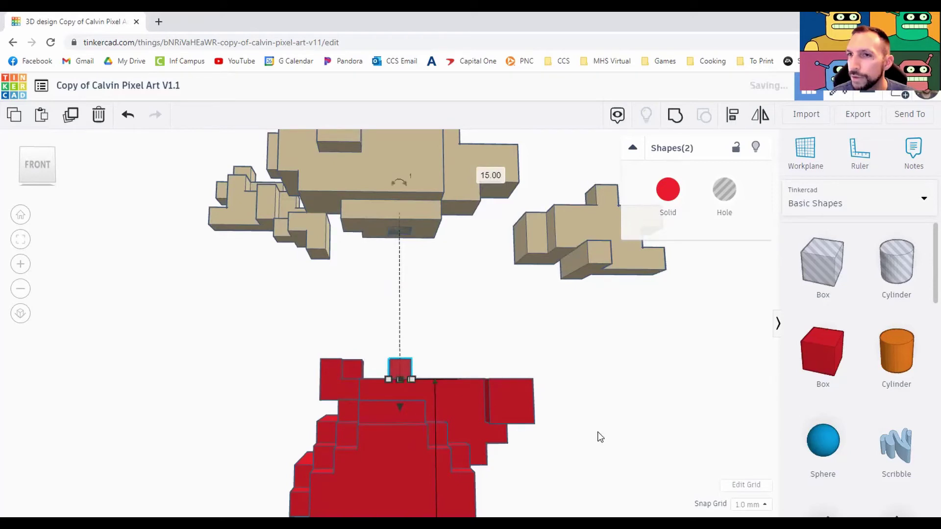
right_click_drag(537, 322, 554, 353)
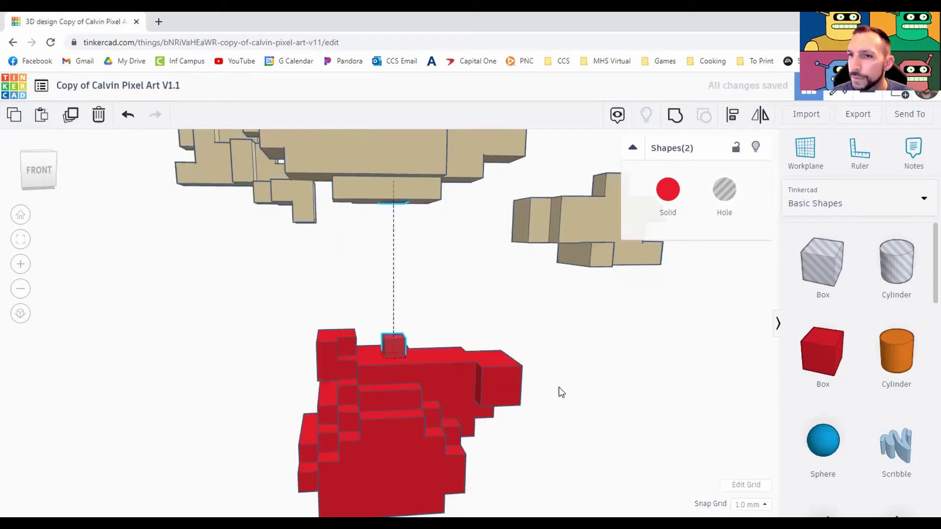
right_click_drag(559, 387, 529, 466)
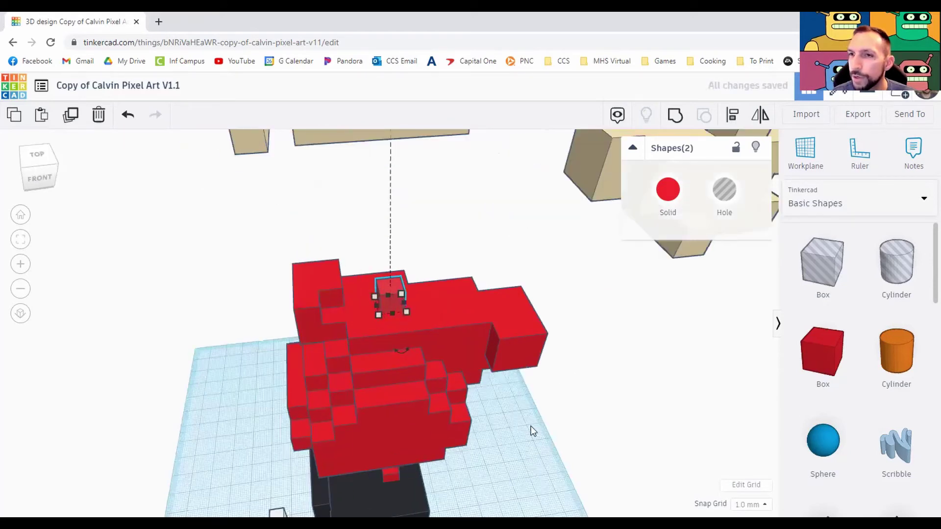
Step: Duplicate the peg and hole pair between the black shorts and red shirt and shift the copy left for a second connector
scroll(539, 433, "up", 2)
middle_click_drag(540, 380, 528, 338)
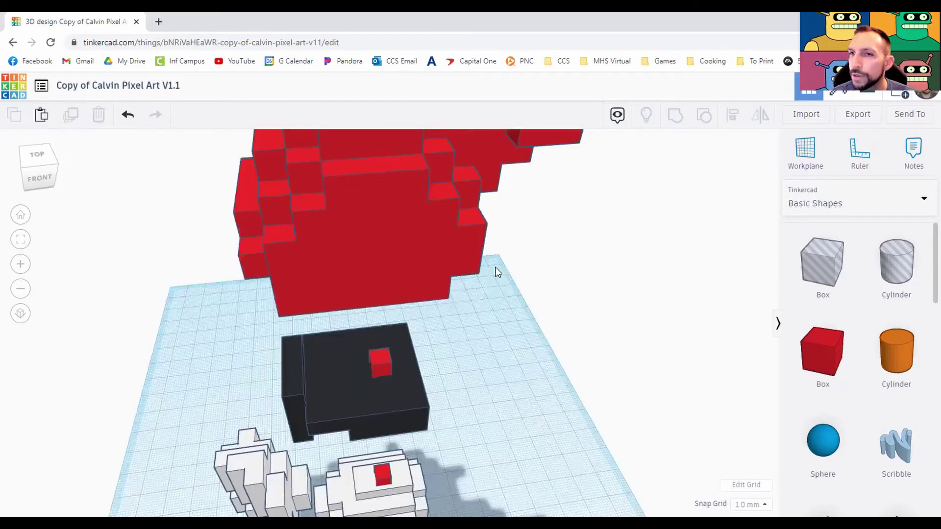
middle_click_drag(520, 431, 505, 336)
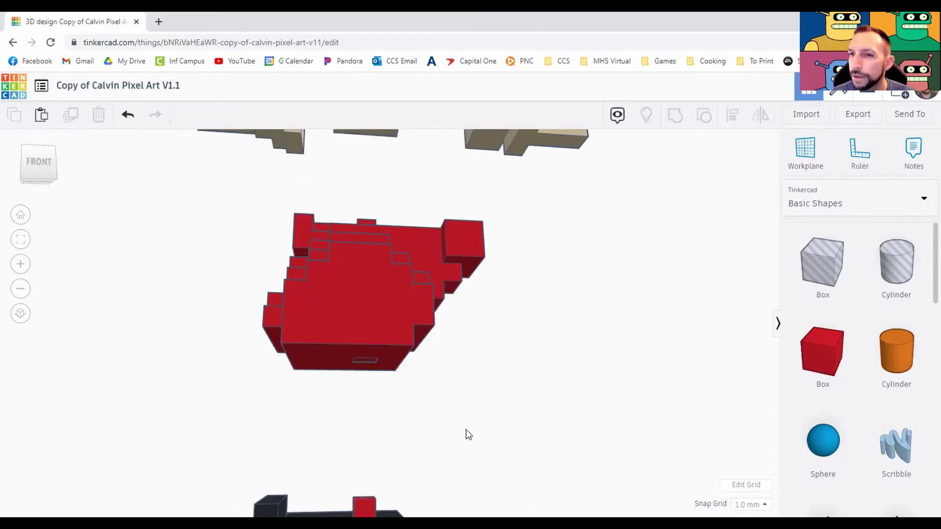
right_click_drag(459, 347, 431, 334)
middle_click_drag(369, 410, 363, 315)
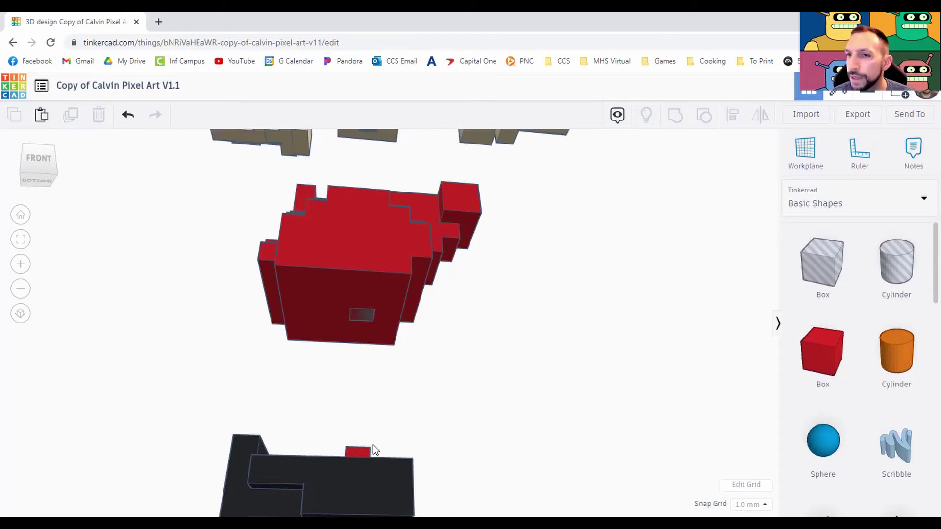
left_click(360, 450, "shift")
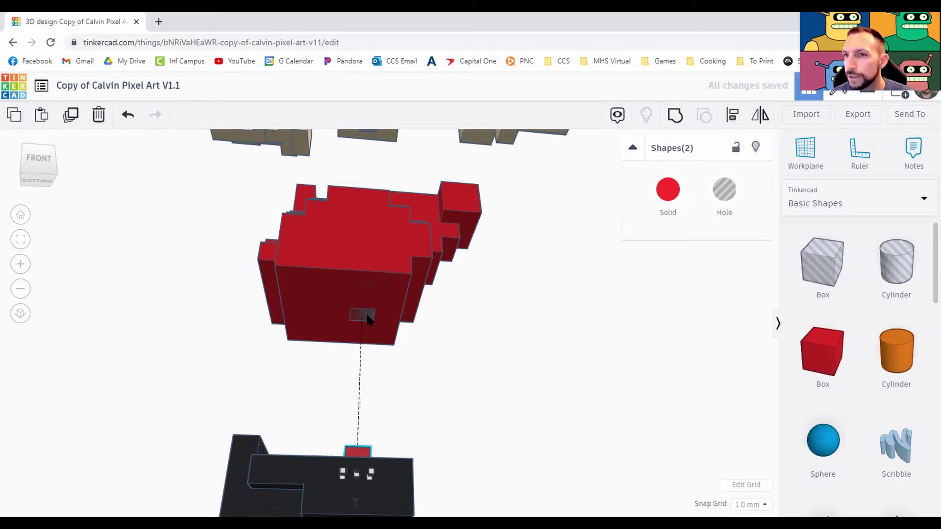
key("Left")
key("Left")
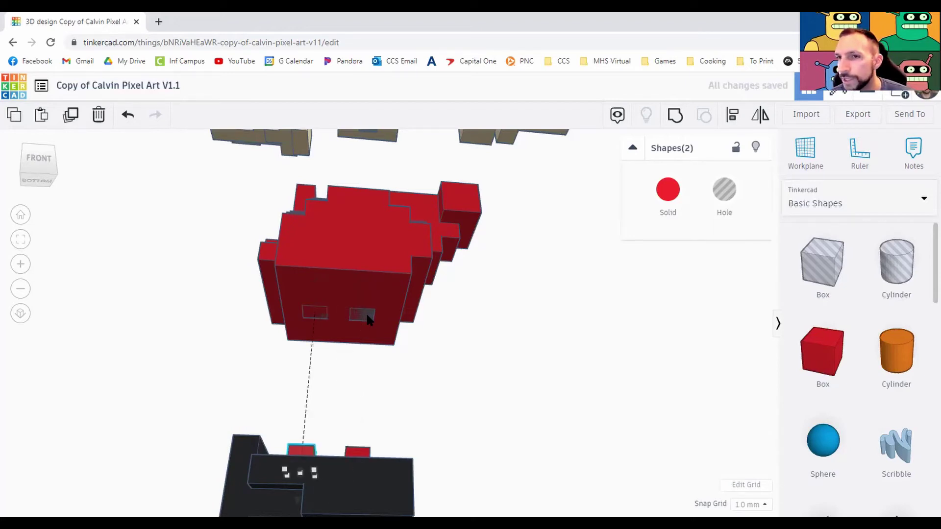
key("Left")
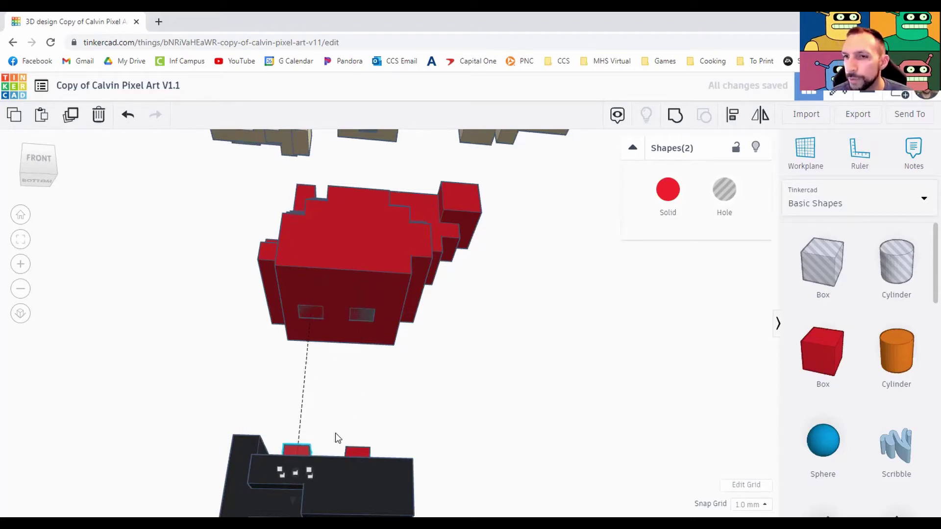
Step: Nudge the original peg and hole pair between shorts and shirt slightly right, away from the second connector
left_click(361, 446)
left_click(360, 318)
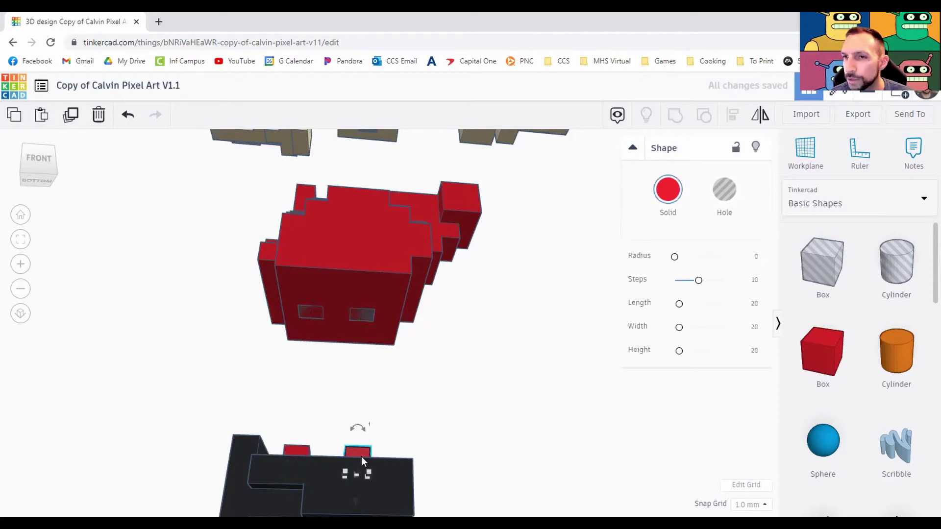
left_click(359, 451, "shift")
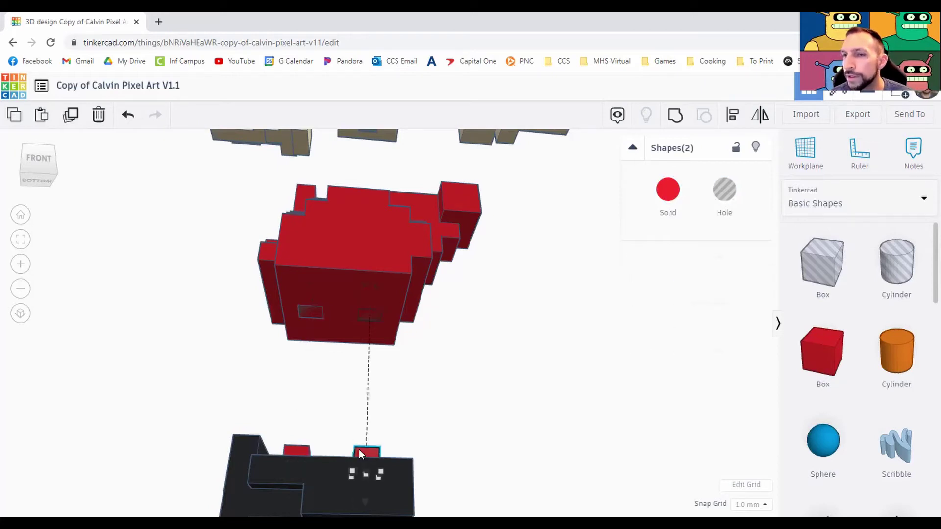
left_click(430, 432)
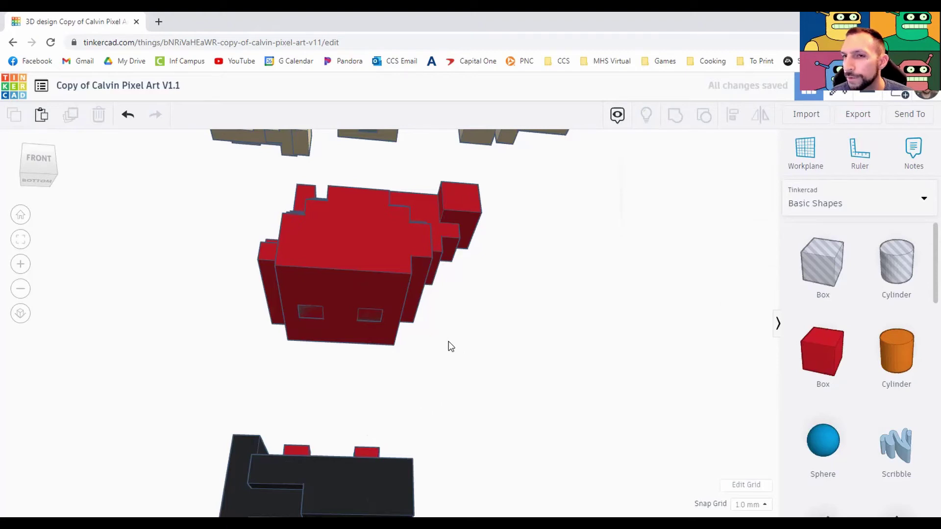
Step: Group the red shirt with the right-hand hole box in its underside to cut the peg socket
left_click(345, 293)
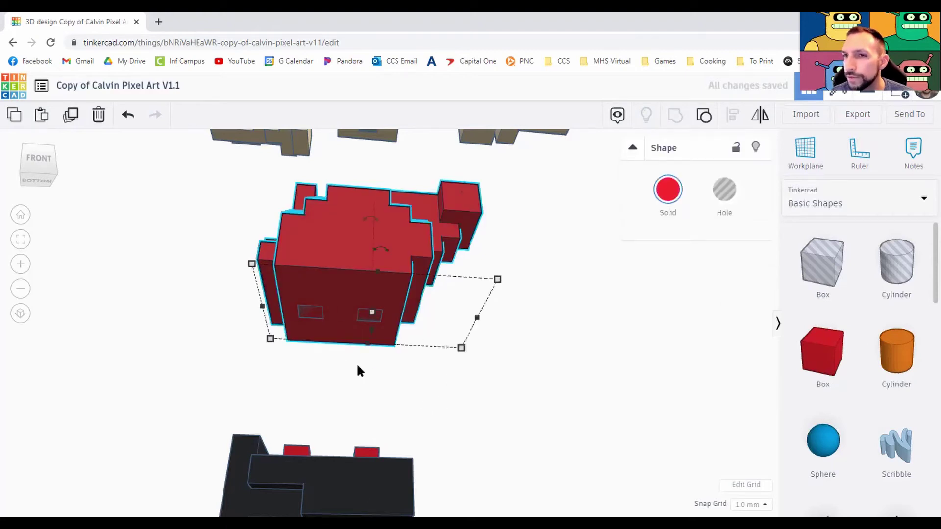
left_click(374, 316)
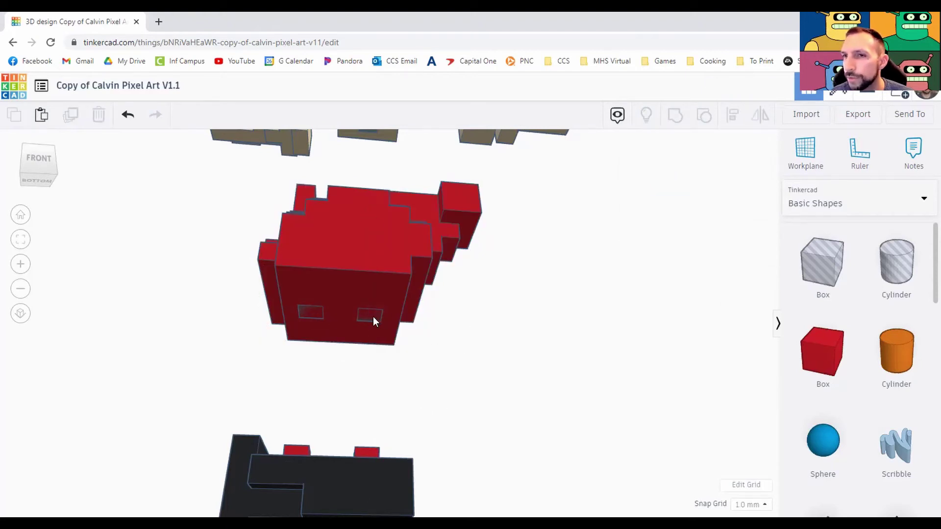
left_click(328, 278, "shift")
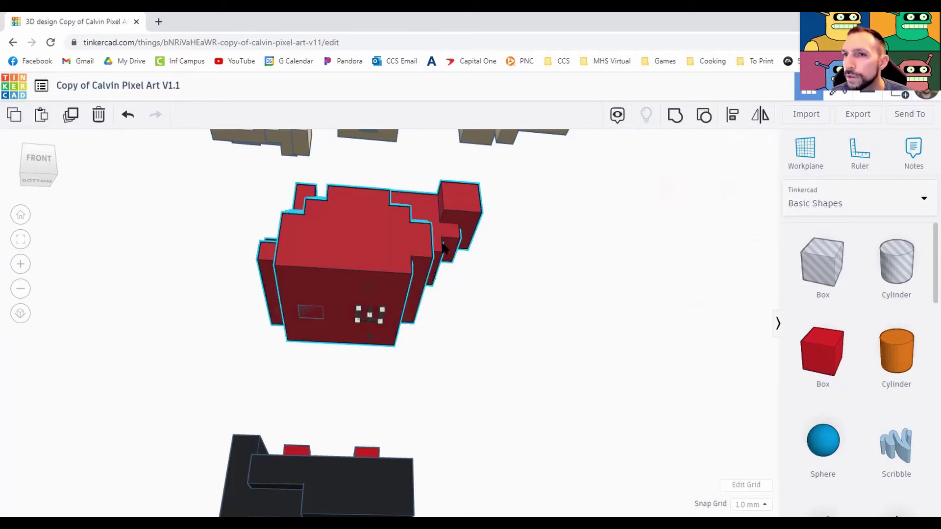
left_click(672, 119)
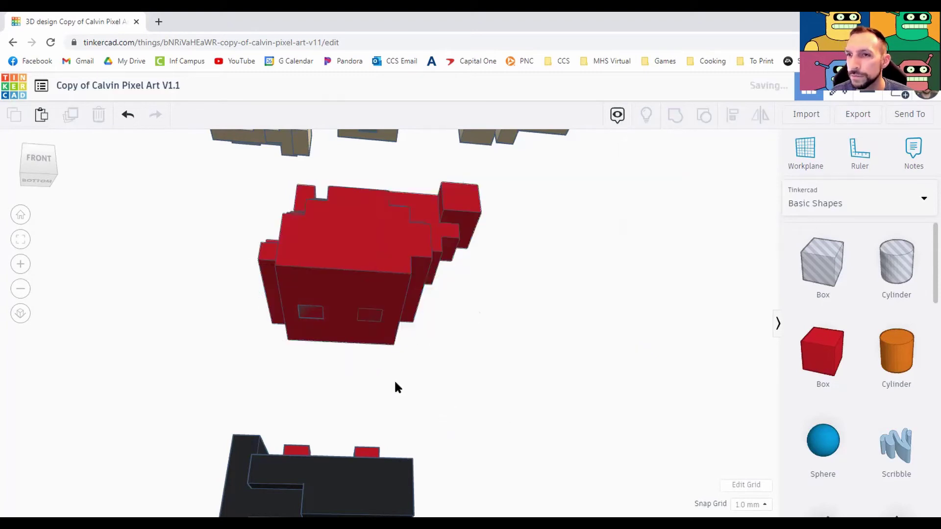
left_click(541, 481)
right_click_drag(540, 483, 543, 469)
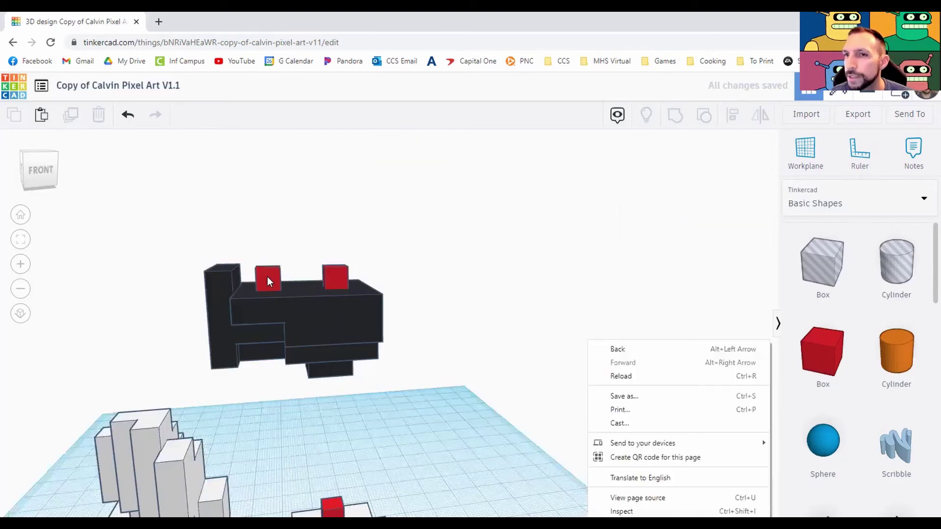
Step: Group the two red peg boxes with the black trouser piece they stand on
left_click(335, 277)
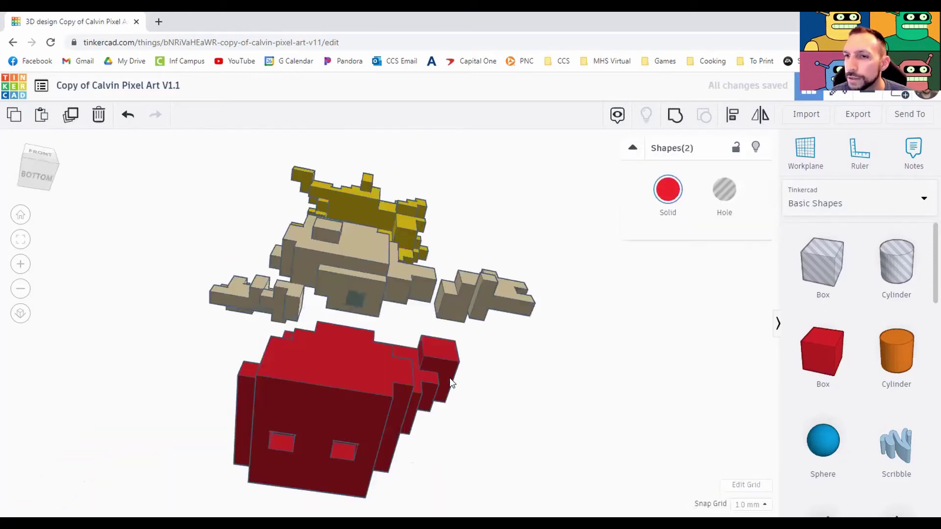
right_click_drag(466, 296, 414, 415)
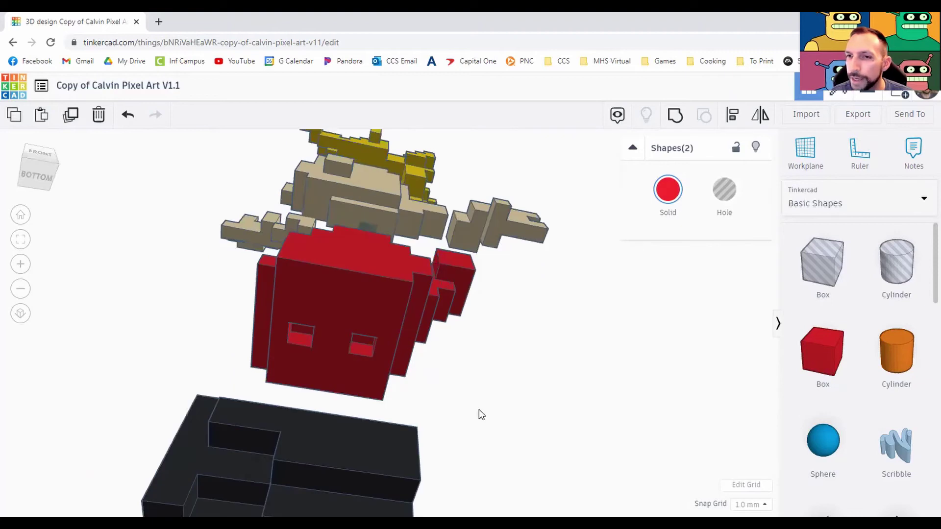
middle_click_drag(479, 412, 549, 273)
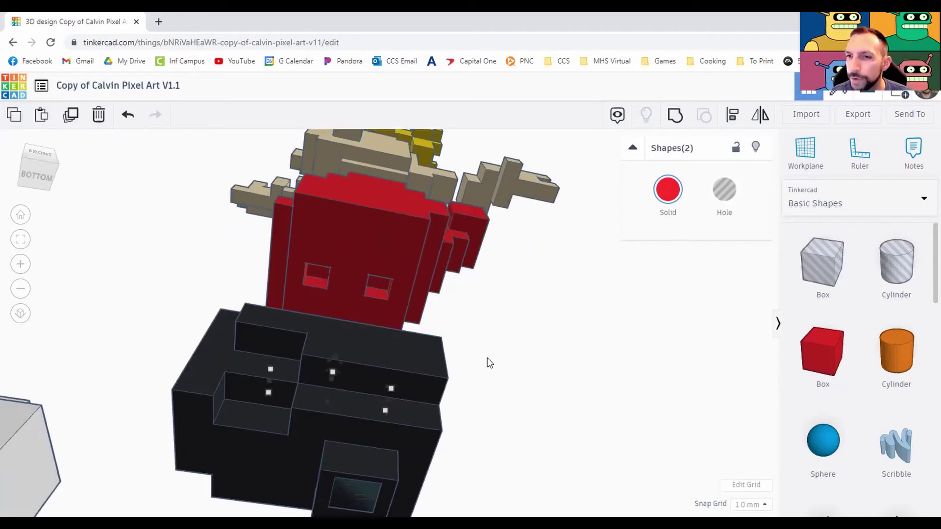
right_click_drag(466, 196, 485, 261)
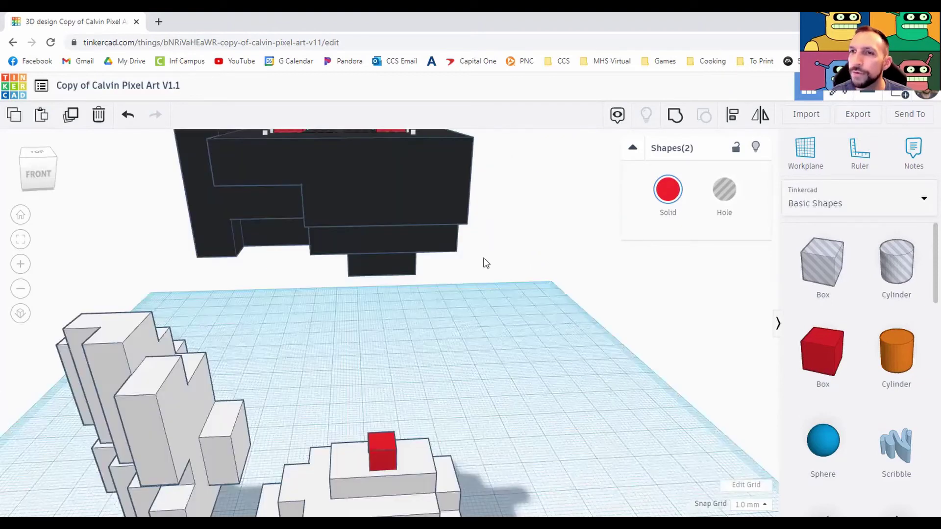
middle_click_drag(505, 336, 492, 376)
left_click(355, 415)
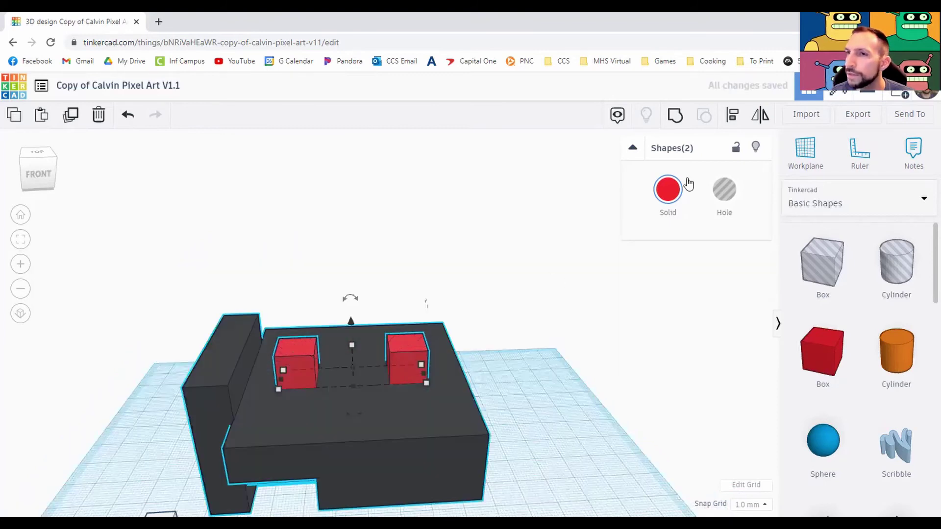
key("ctrl+g")
left_click(564, 427)
right_click_drag(564, 427, 568, 386)
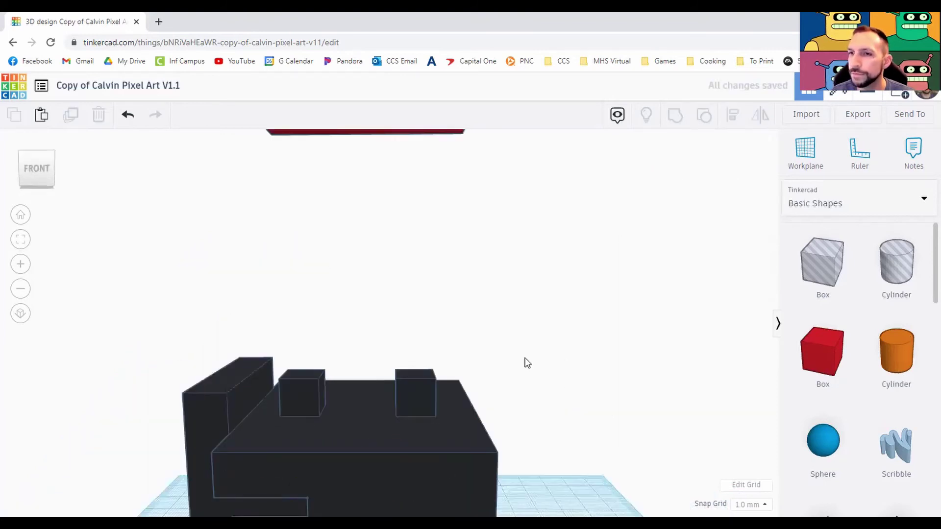
Step: Duplicate the red neck peg together with its matching hole under the head, and shift the copied pair to the right
right_click_drag(525, 361, 557, 299)
middle_click_drag(568, 196, 653, 312)
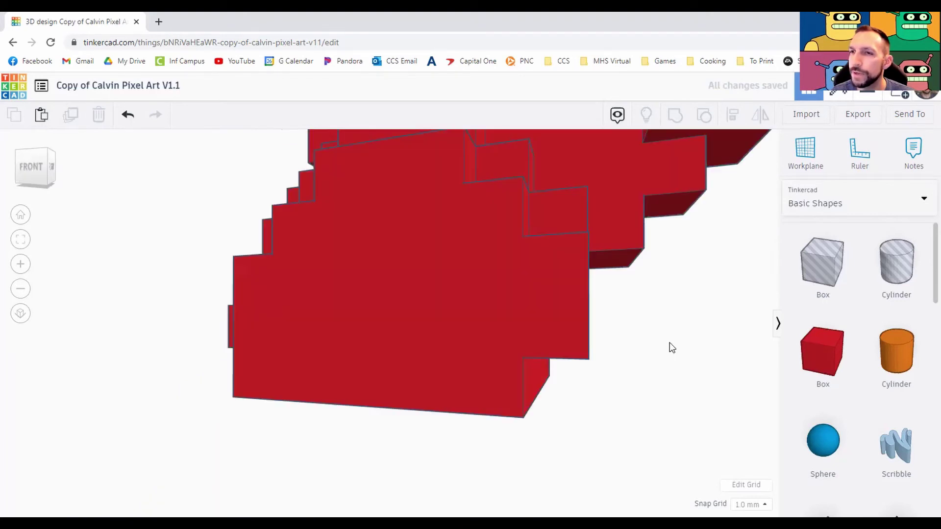
middle_click_drag(651, 230, 693, 399)
right_click_drag(576, 220, 630, 262)
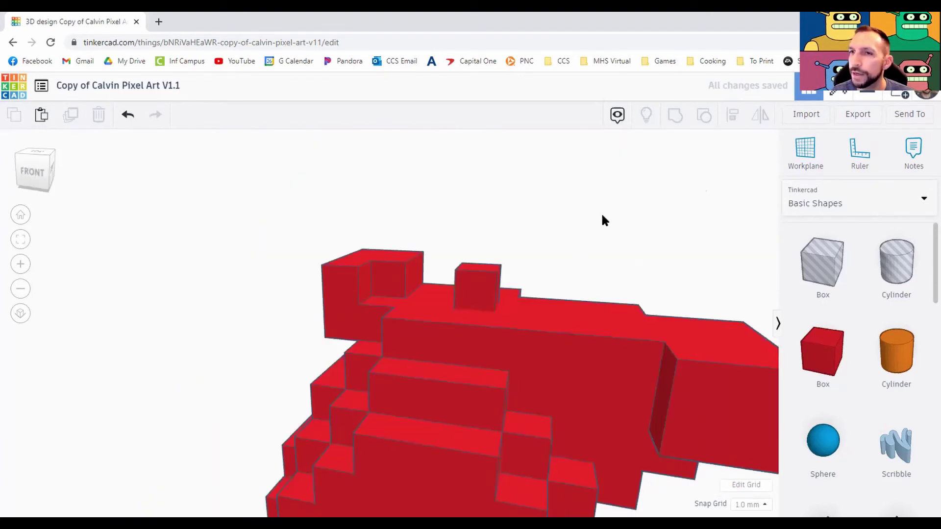
scroll(552, 336, "down", 3)
right_click_drag(551, 259, 508, 252)
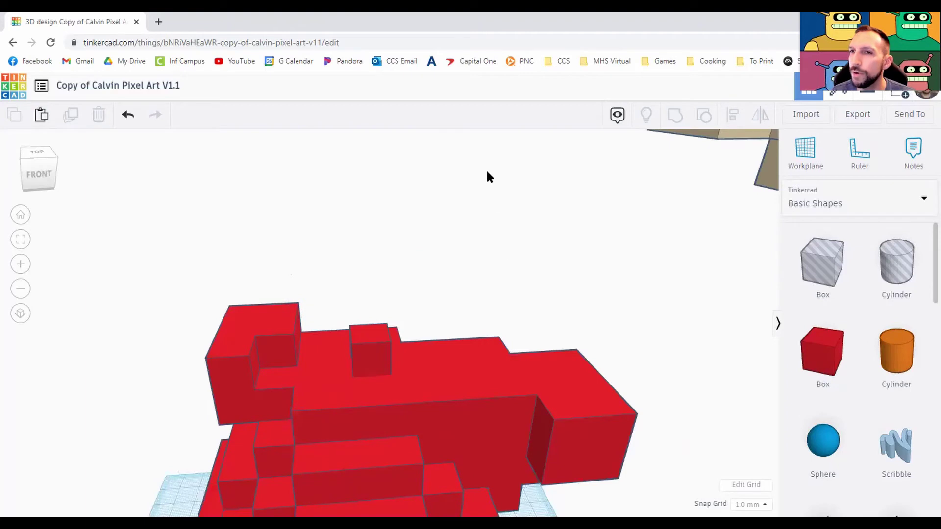
right_click_drag(487, 176, 447, 210)
left_click(388, 199)
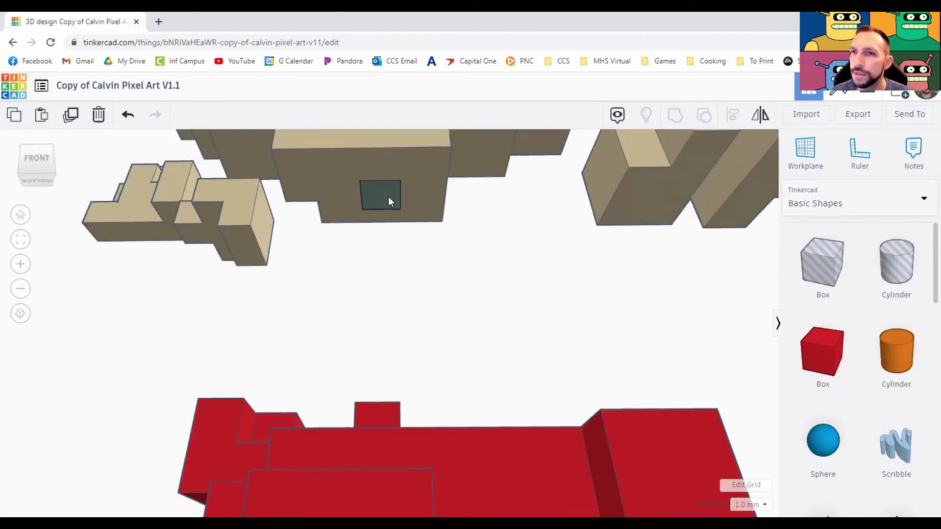
left_click(376, 418, "shift")
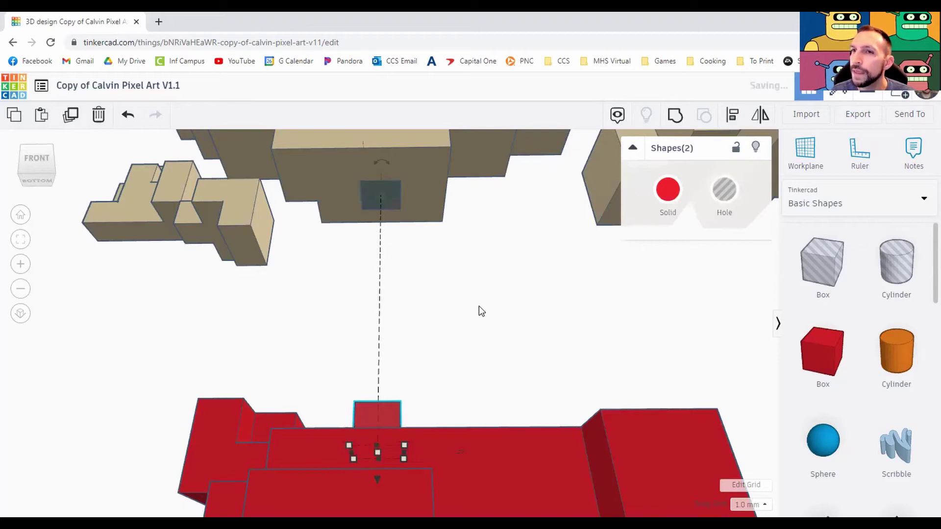
right_click_drag(478, 305, 489, 273)
middle_click_drag(519, 339, 486, 330)
key("Right")
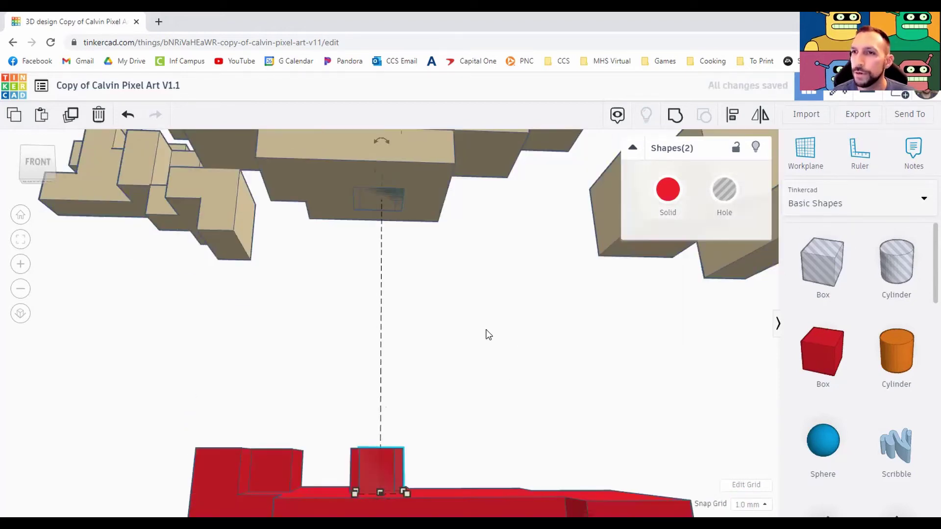
key("Right")
key("Right")
key("Right")
key("Right")
Step: Move the original neck peg and its head hole to the left, leaving a gap between the two pairs
left_click(352, 466)
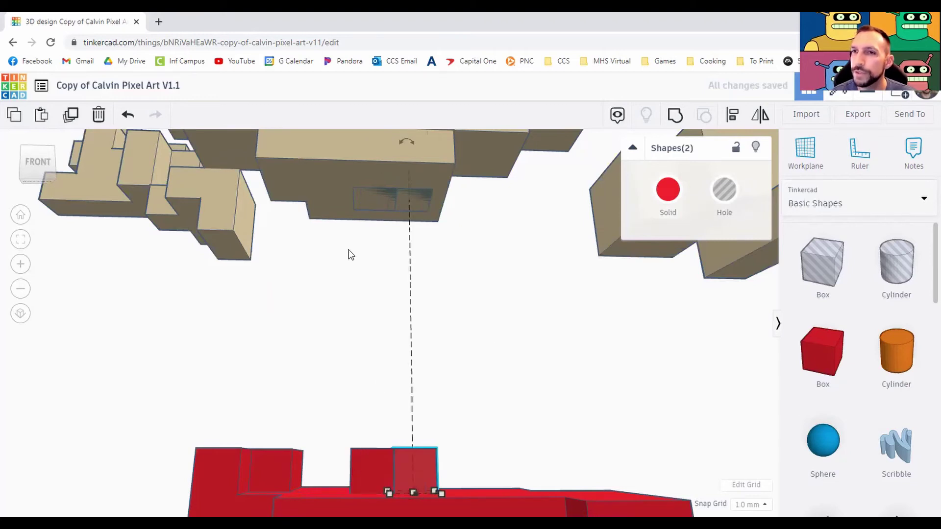
left_click(366, 198, "shift")
right_click_drag(425, 382, 431, 400)
key("Left")
key("Left")
key("Left")
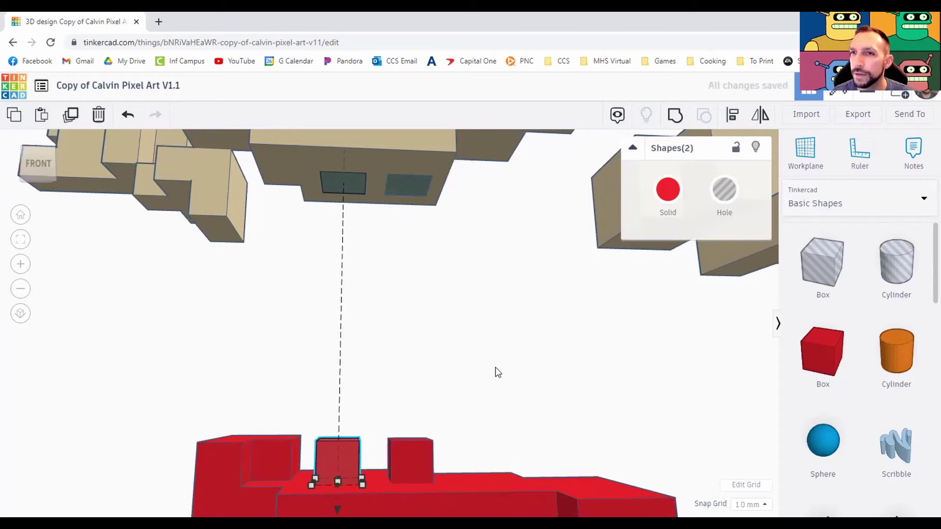
left_click(428, 428)
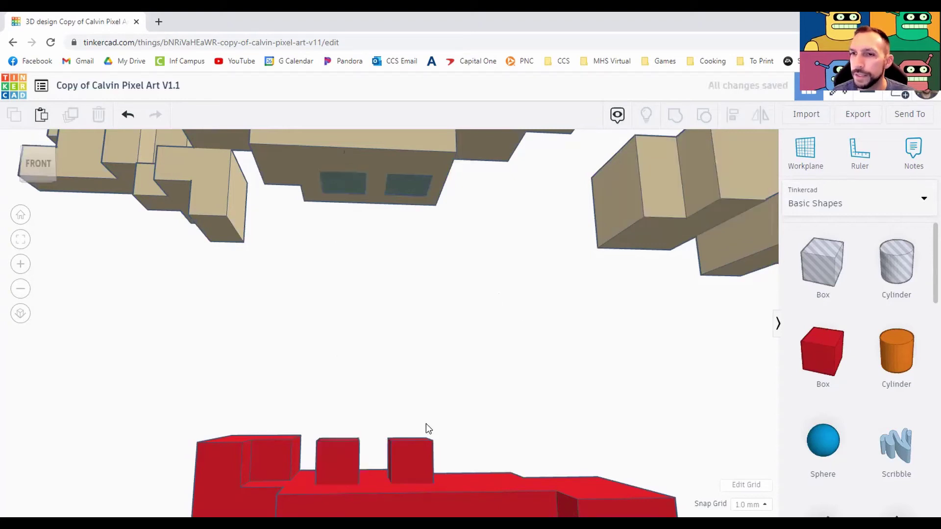
Step: Duplicate the right-hand neck peg and head hole, and rotate the copied pair a quarter turn so they lie side by side horizontally
left_click(417, 460)
left_click(410, 187, "shift")
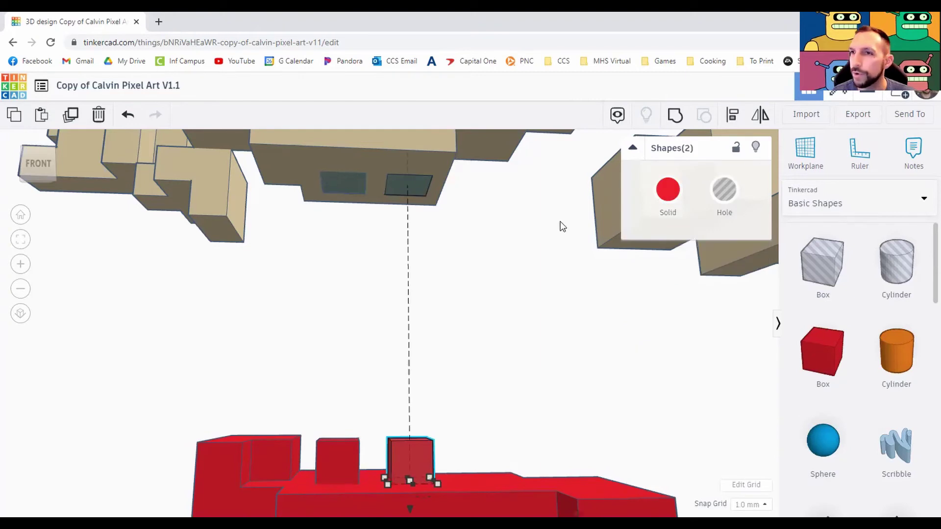
scroll(539, 298, "down", 5)
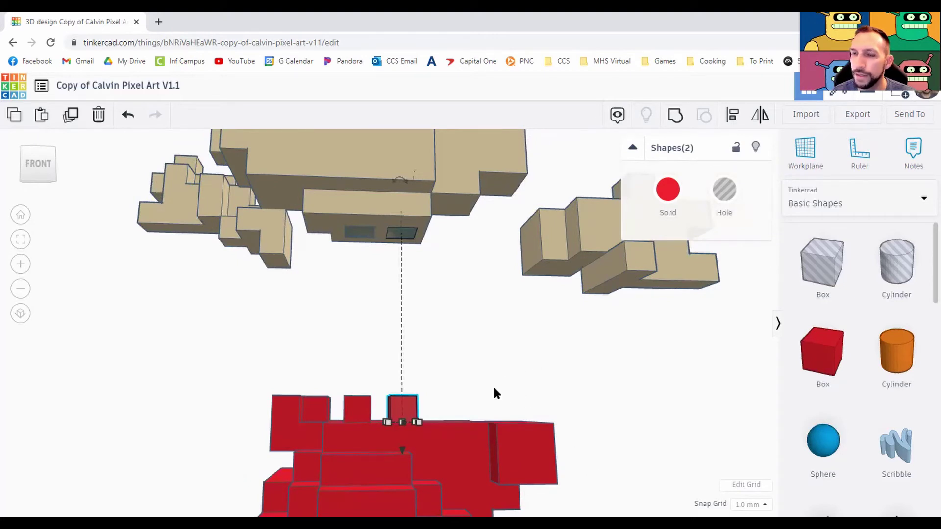
key("ctrl+d")
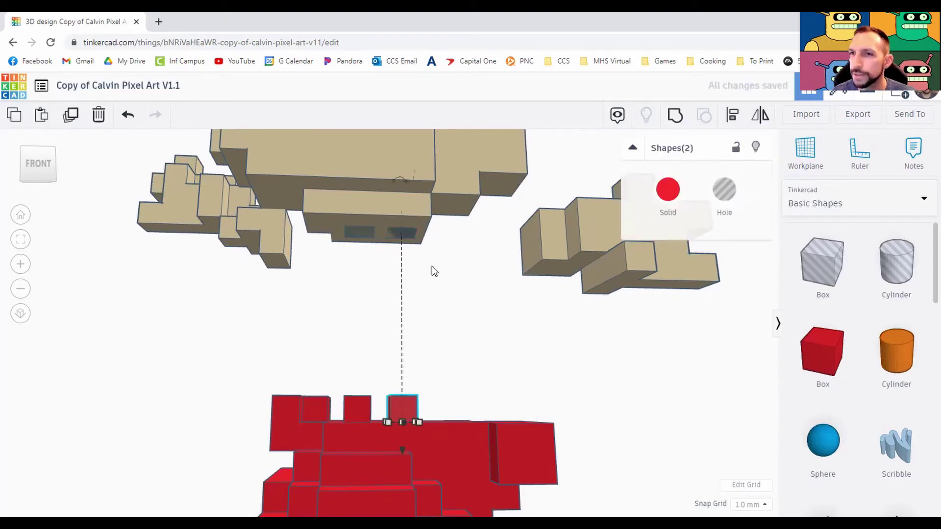
left_click_drag(399, 183, 519, 310)
left_click(634, 353)
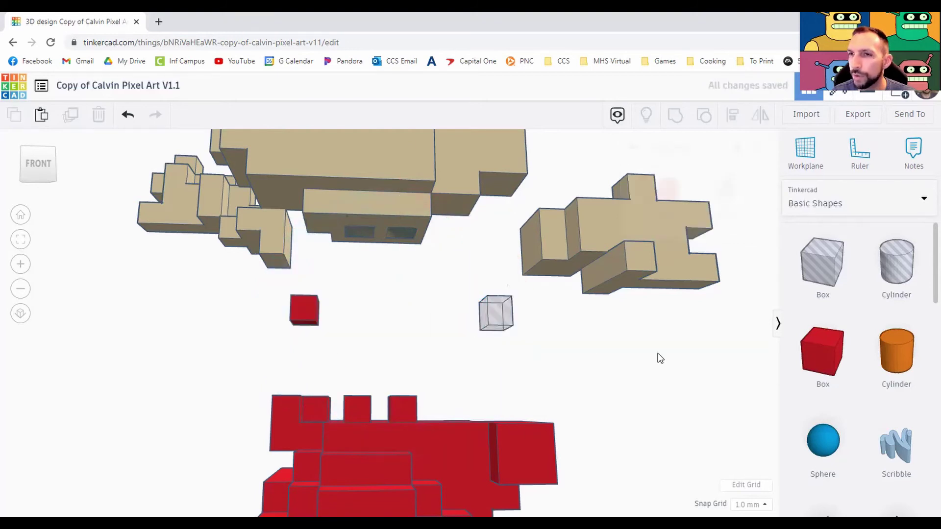
Step: Lower the right-hand tan arm piece 40 mm to the level of the red sleeve
middle_click_drag(658, 353, 474, 289)
scroll(481, 241, "down", 5)
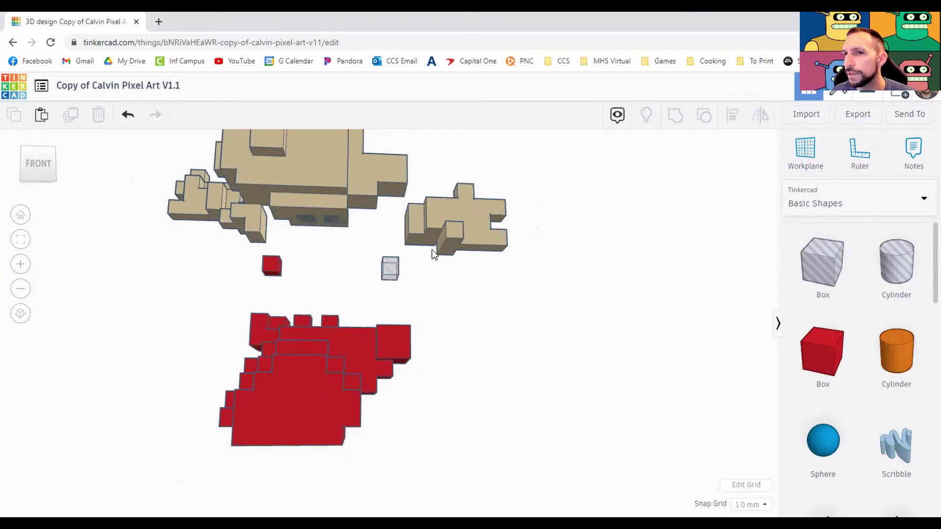
left_click(302, 328)
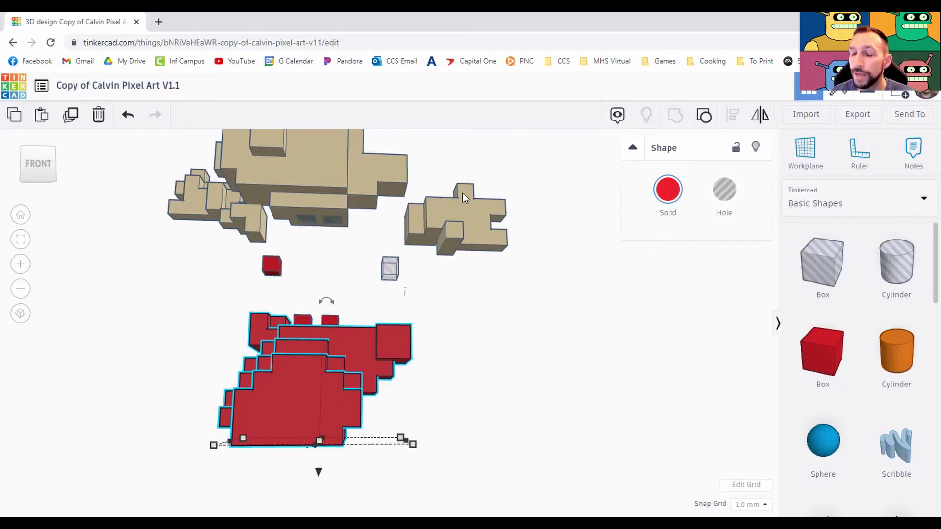
left_click(452, 225)
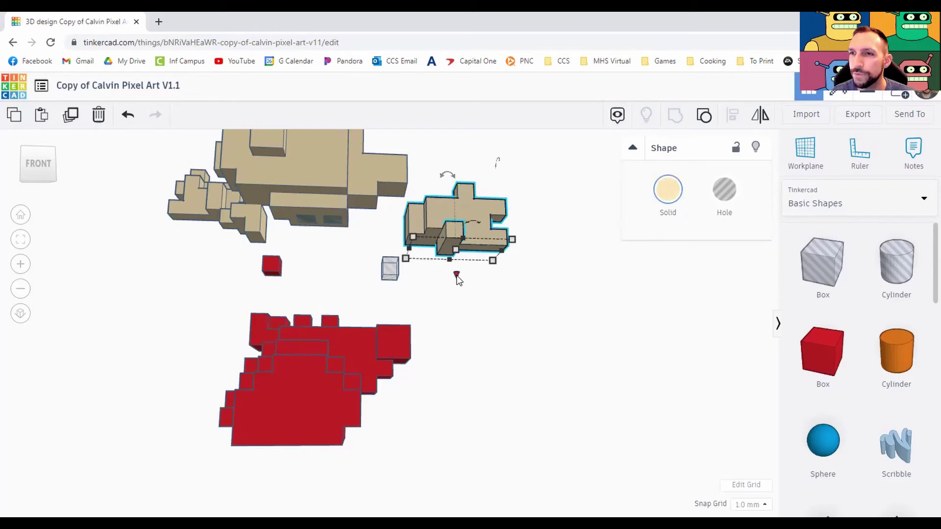
left_click_drag(457, 273, 447, 405)
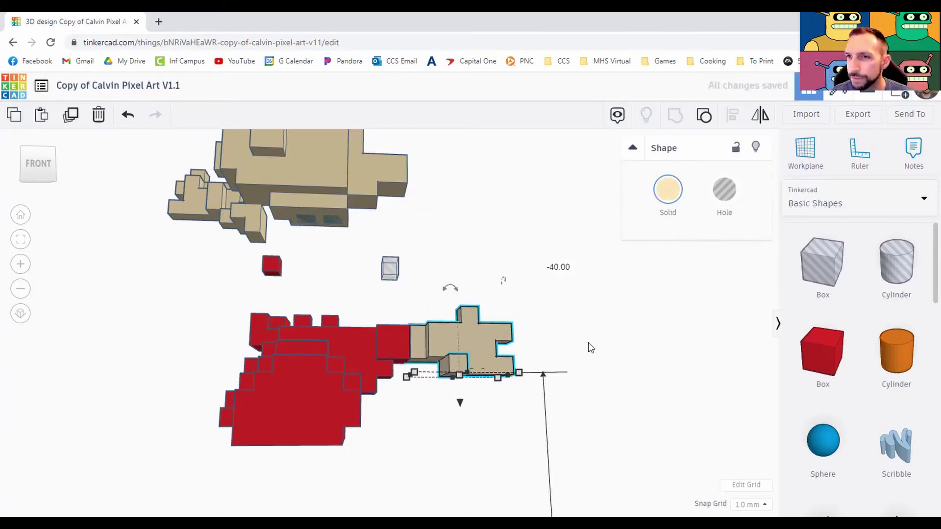
Step: Move the lowered arm piece 40 mm sideways, away from the end of the red sleeve
right_click_drag(590, 347, 597, 406)
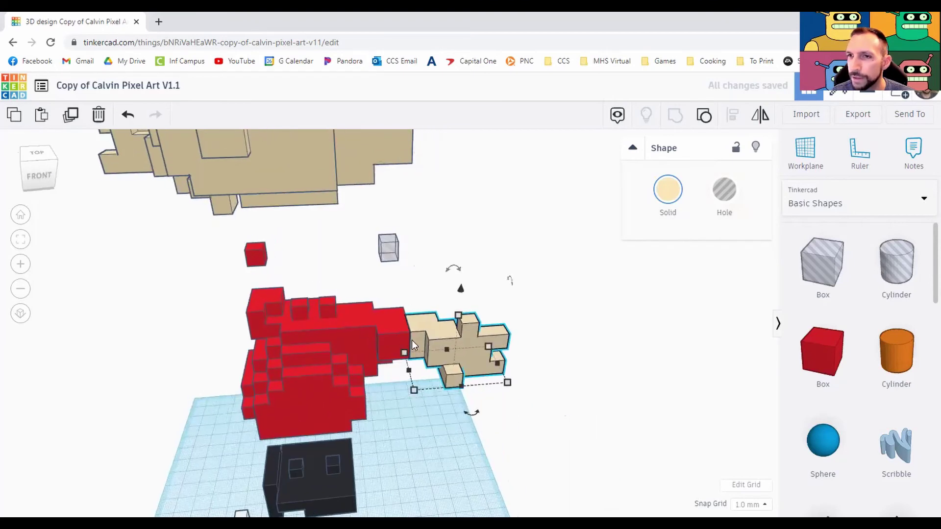
left_click_drag(457, 357, 511, 349)
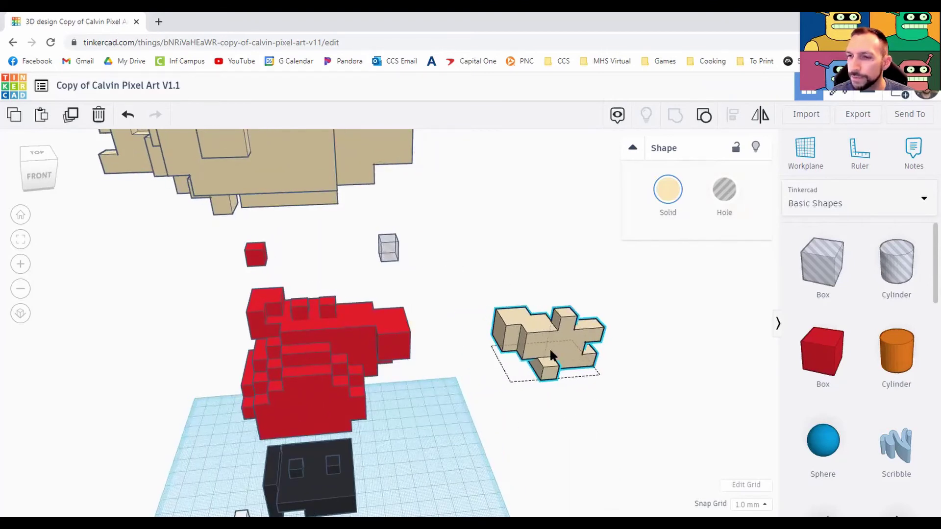
key("ctrl+z")
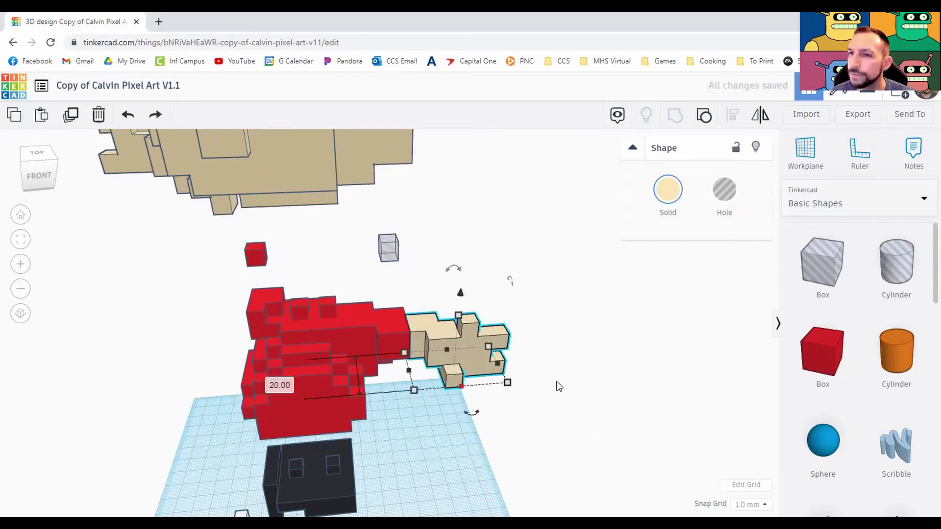
right_click_drag(557, 384, 436, 337)
left_click_drag(439, 341, 564, 333)
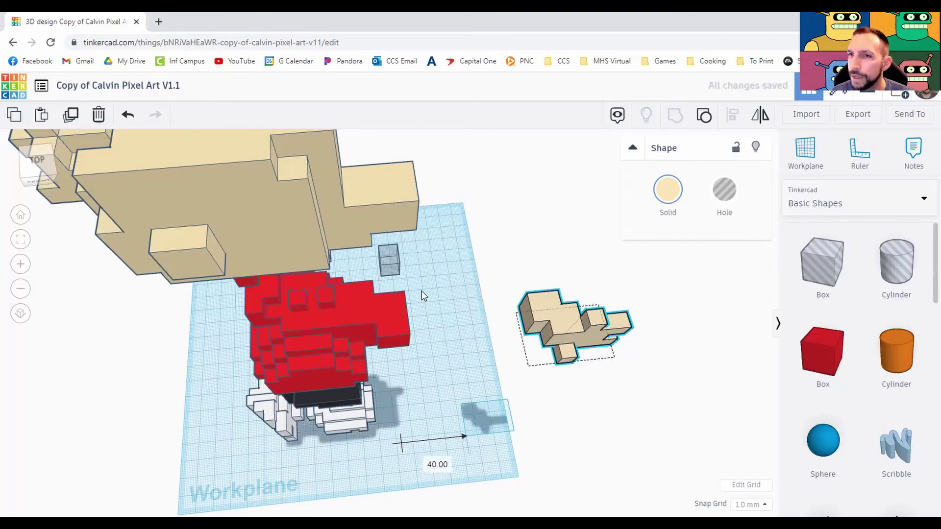
Step: Move the spare peg and hole together about 45.5 mm sideways and 25 mm forward, towards the sleeve and arm
right_click_drag(422, 294, 416, 262)
left_click_drag(248, 257, 410, 294)
key("ctrl+z")
left_click(384, 251, "shift")
left_click_drag(237, 263, 428, 332)
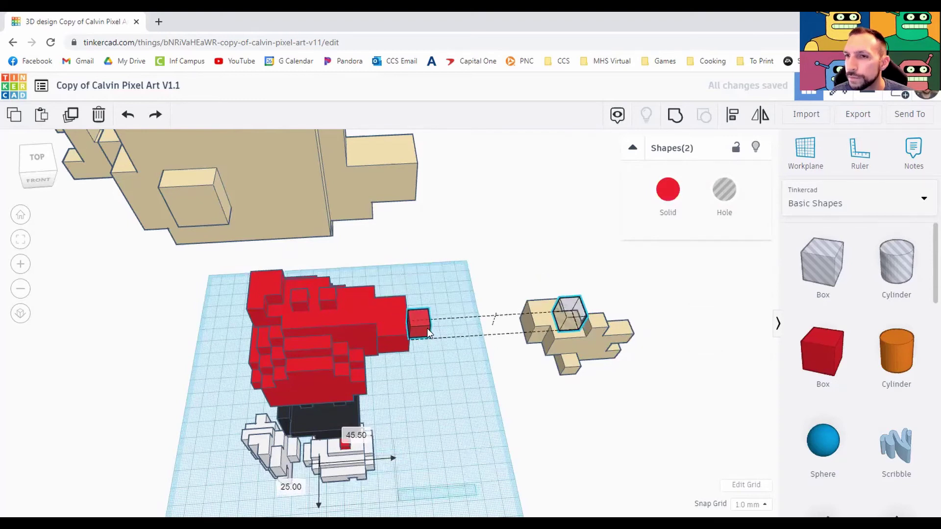
Step: Lower the peg and hole pair to sleeve height and shift it so the two boxes meet the sleeve end and the arm
right_click_drag(448, 362, 419, 310)
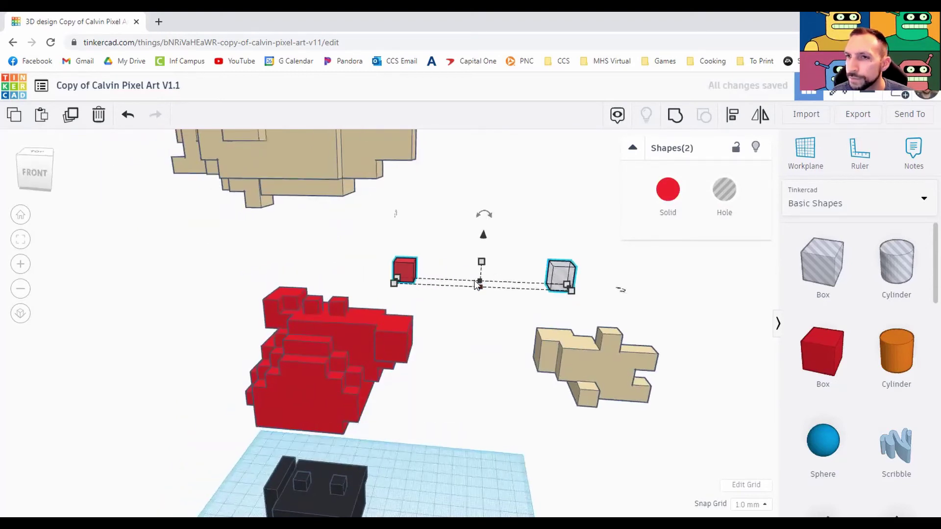
left_click_drag(483, 239, 476, 347)
right_click_drag(426, 407, 434, 412)
left_click_drag(413, 368, 426, 349)
right_click_drag(524, 386, 437, 295)
left_click_drag(448, 294, 449, 288)
right_click_drag(500, 364, 538, 365)
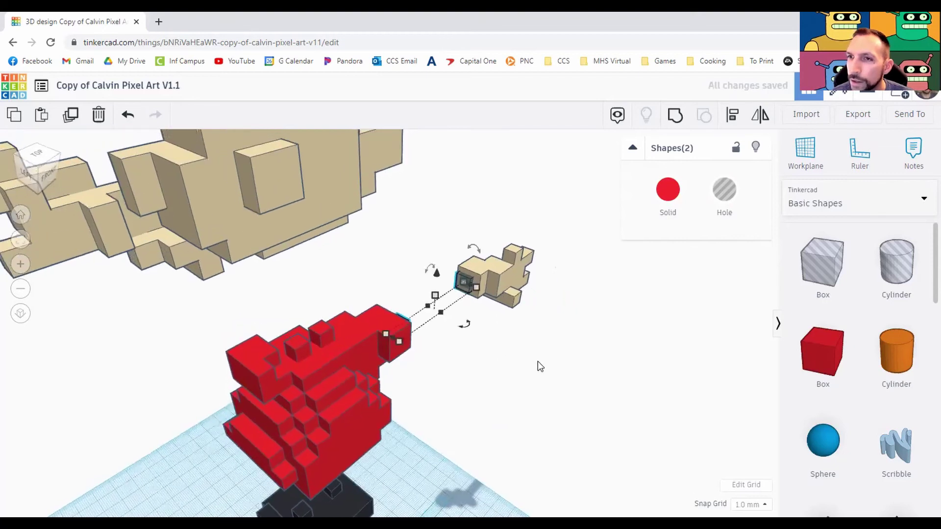
Step: Nudge the pair until the peg protrudes from the sleeve end and the hole sits within the end face of the arm
key("Right")
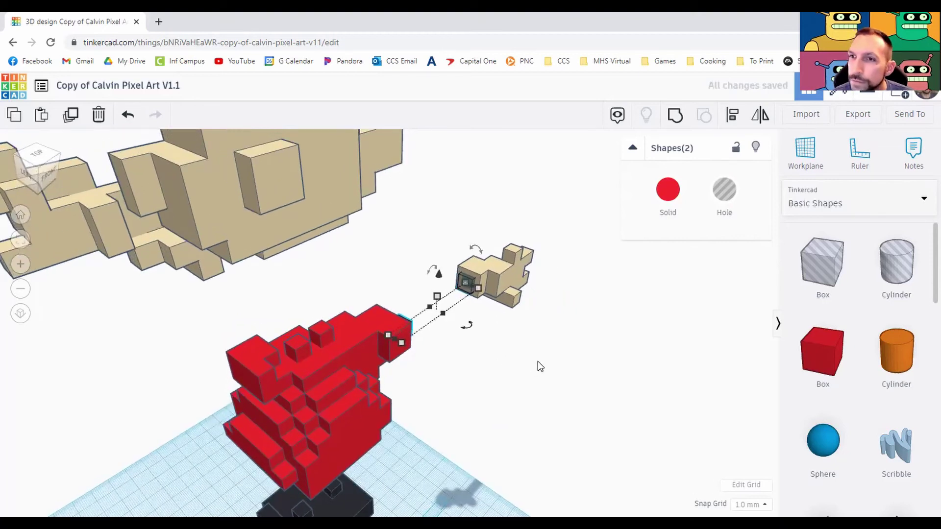
key("Right")
key("Left")
scroll(537, 361, "up", 5)
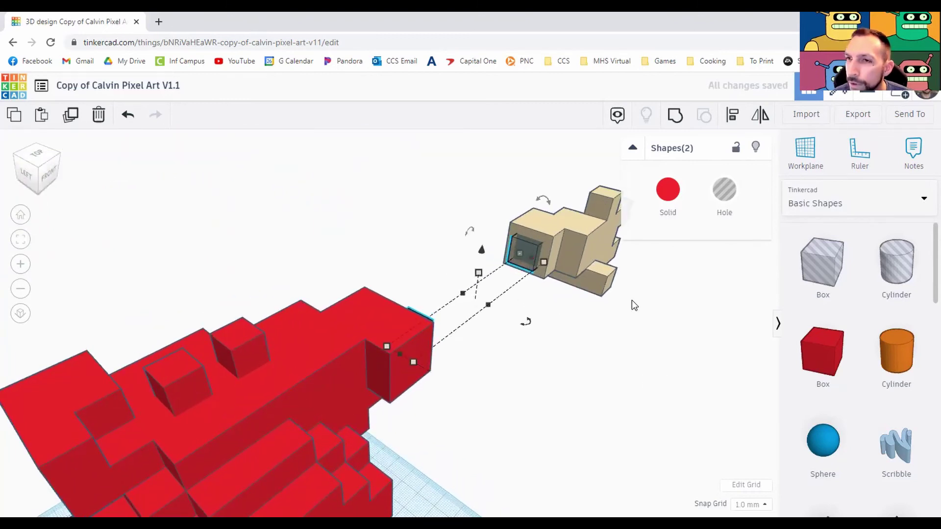
key("Up")
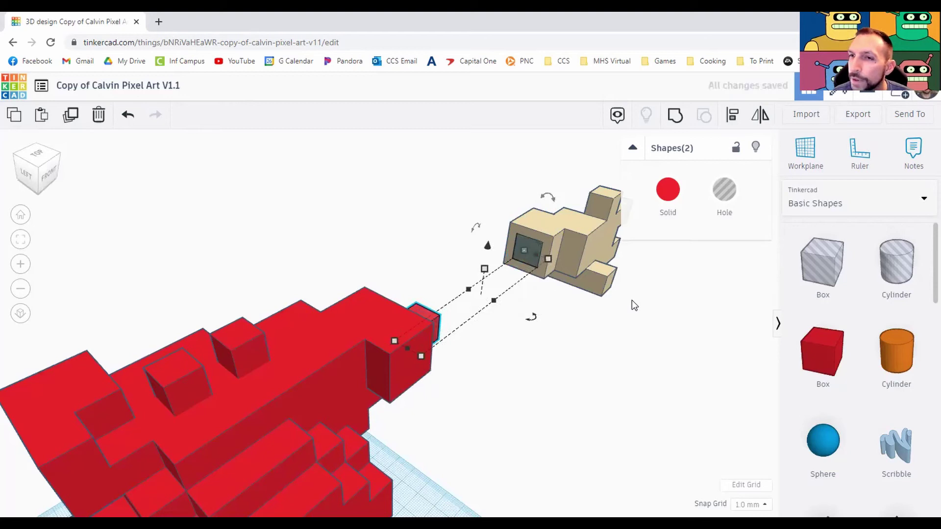
Step: Group the hole box with the beige arm piece to cut a square socket into its end face
right_click_drag(561, 356, 547, 372)
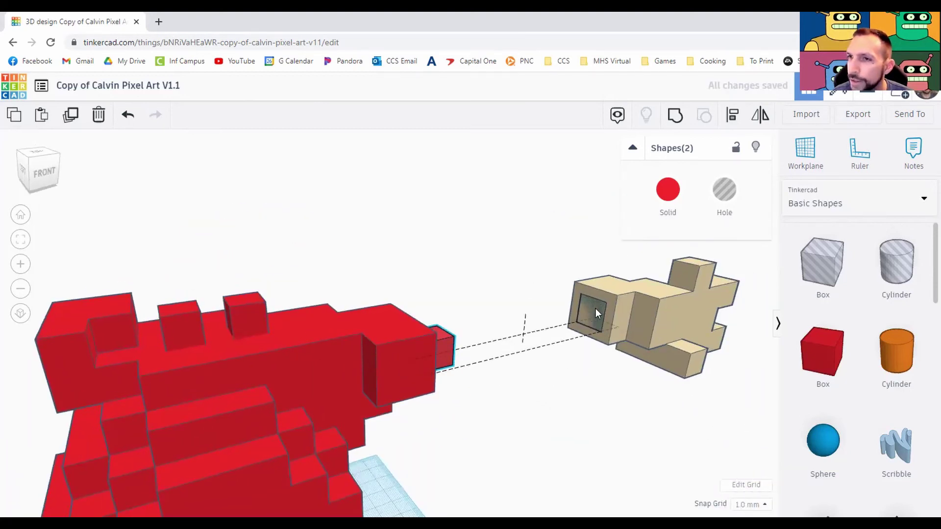
left_click(596, 309)
left_click(589, 312)
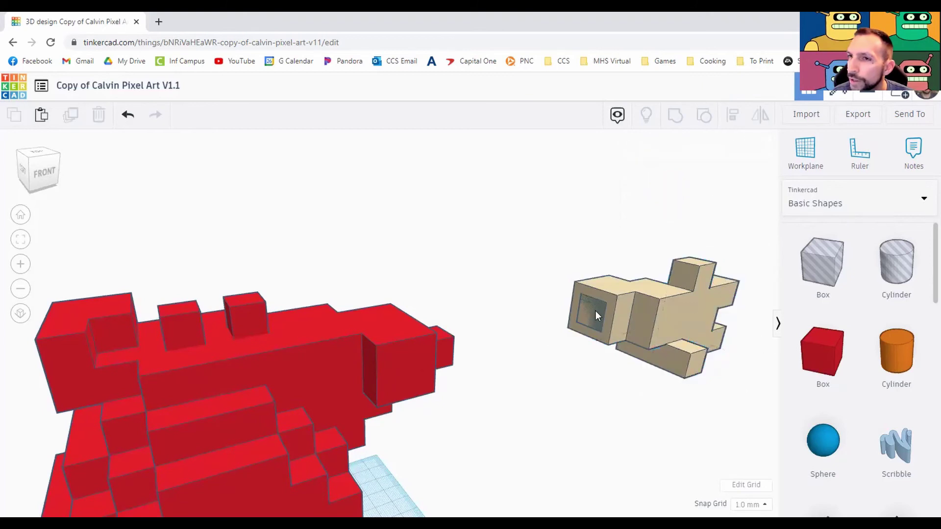
left_click(661, 297)
left_click(592, 315)
right_click_drag(506, 349, 546, 295)
left_click(554, 293)
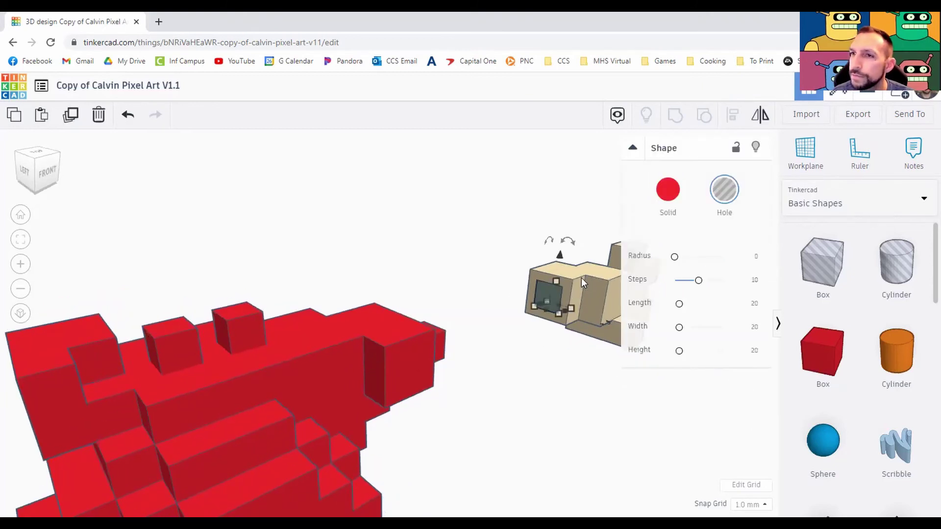
left_click(581, 277, "shift")
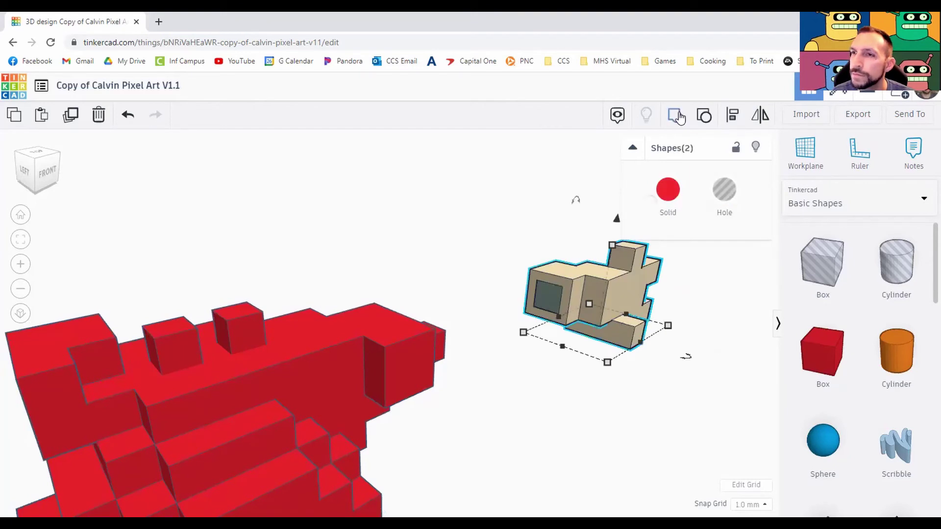
left_click(562, 392)
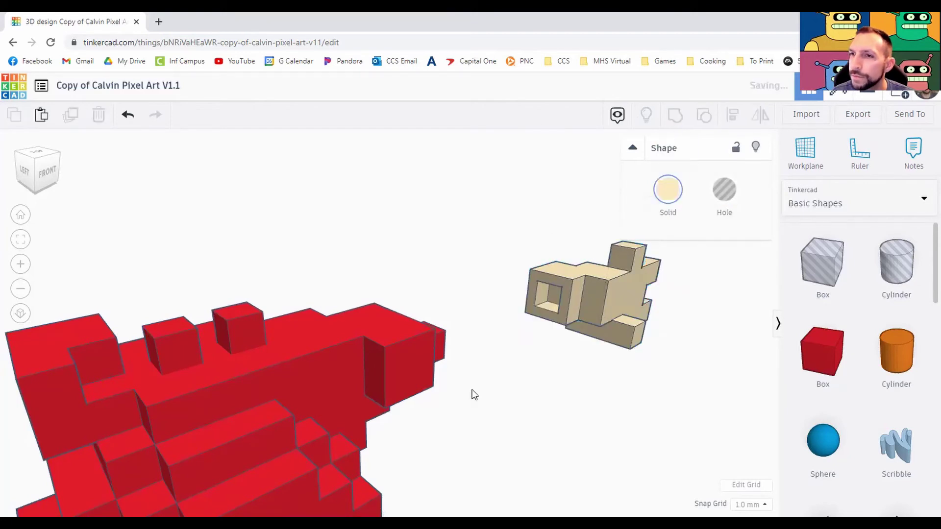
Step: Group the protruding peg with the red torso at the sleeve end
right_click_drag(391, 366, 389, 361)
left_click(389, 361)
left_click(457, 359, "shift")
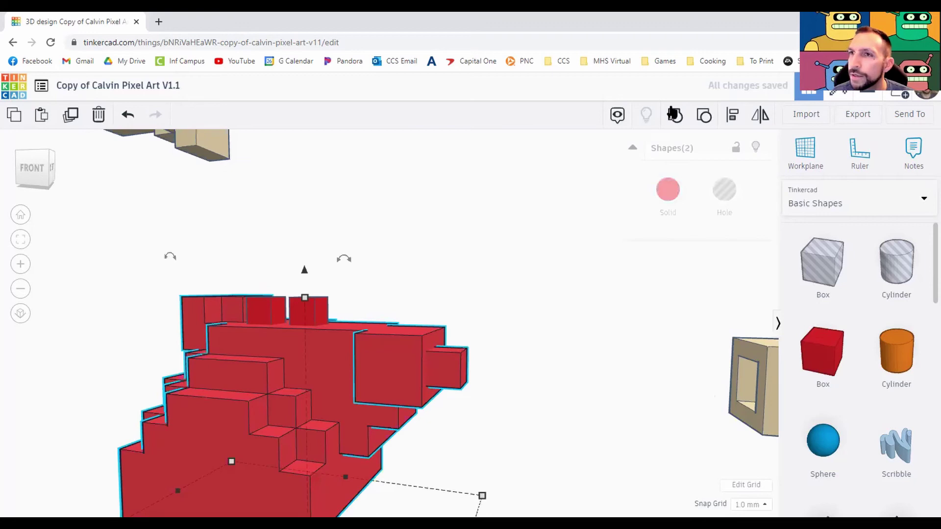
left_click(587, 347)
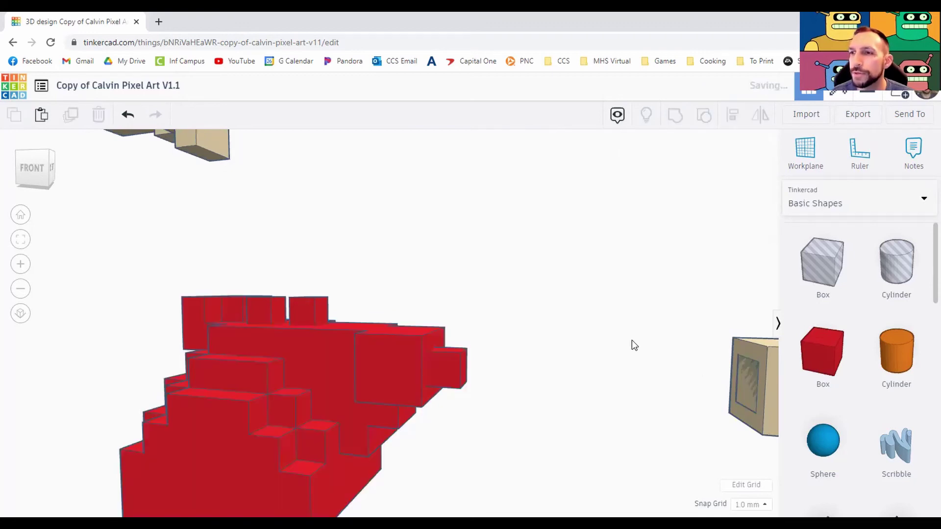
Step: Duplicate the sleeve peg and arm hole as a pair and rotate the copy 180°
left_click(742, 385)
right_click_drag(672, 370, 671, 357)
double_click(671, 356)
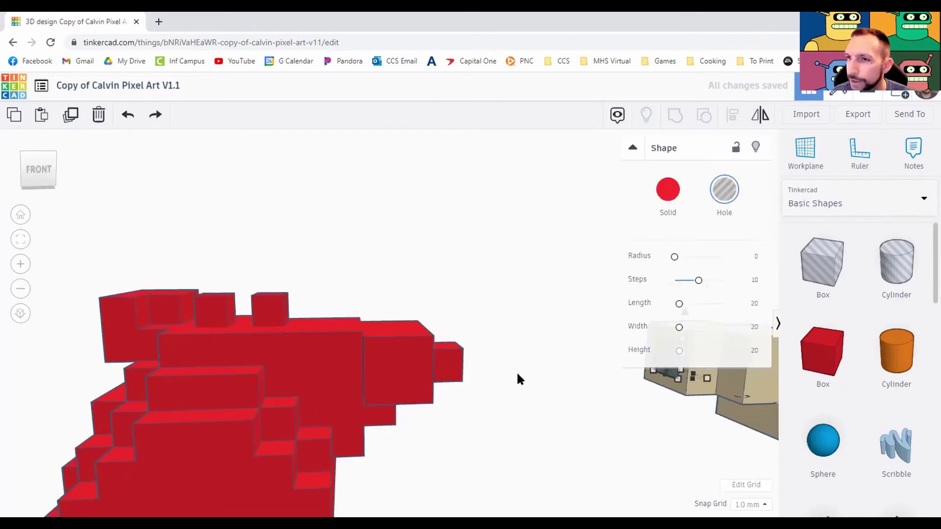
left_click(453, 367, "shift")
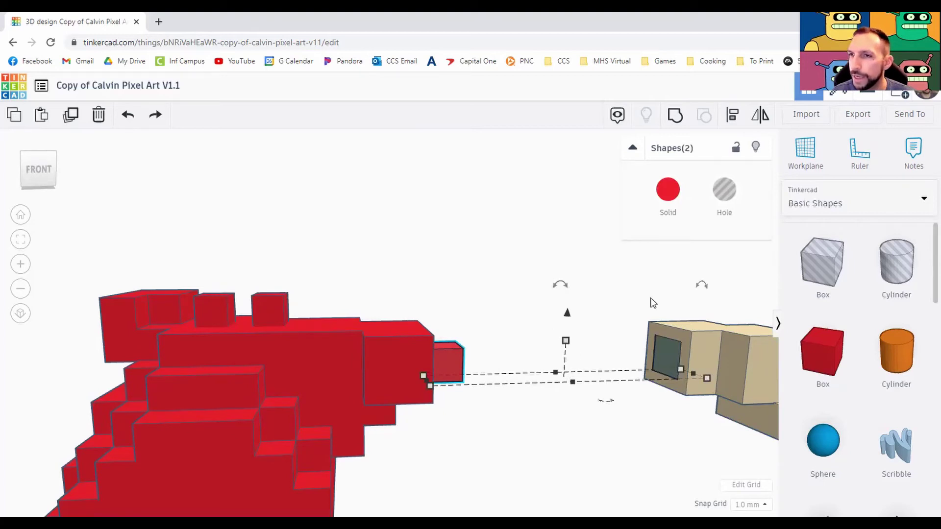
left_click_drag(606, 400, 413, 315)
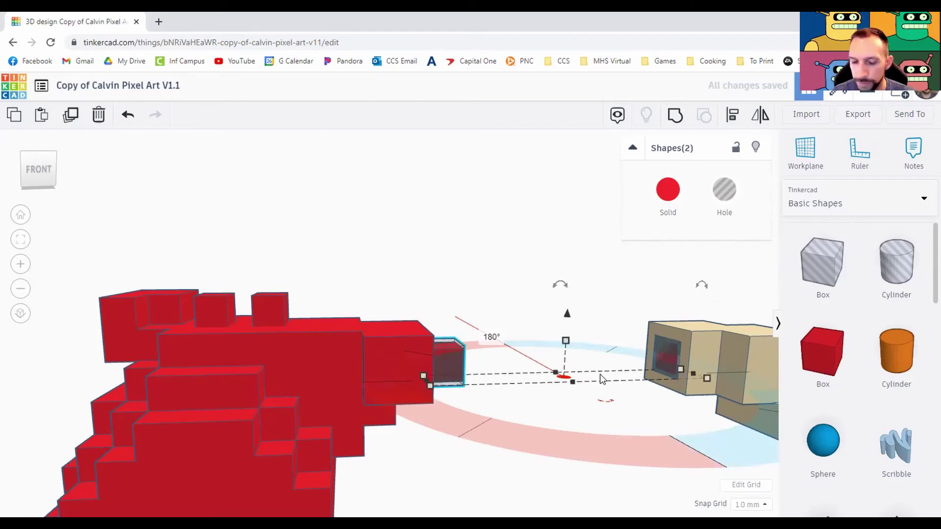
Step: Move the rotated pair across to the opposite sleeve and adjust its height and depth so the peg protrudes from the sleeve end
left_click_drag(600, 374, 600, 374)
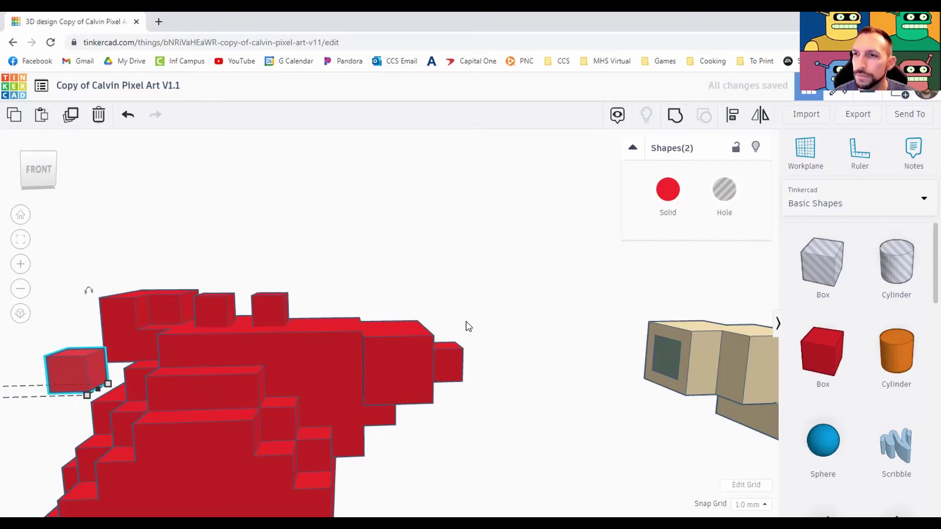
right_click_drag(468, 327, 488, 375)
left_click_drag(468, 409, 457, 384)
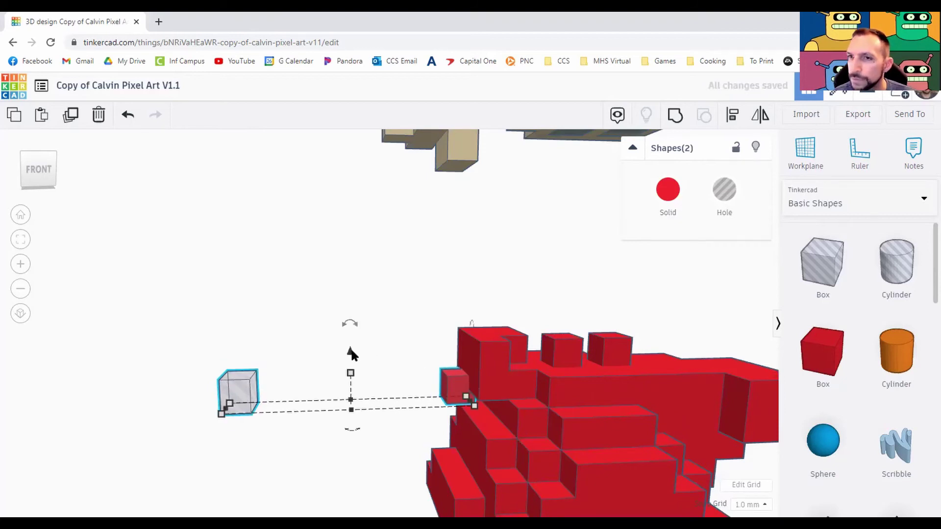
left_click_drag(351, 344, 357, 327)
right_click_drag(407, 340, 605, 357)
right_click_drag(367, 366, 374, 397)
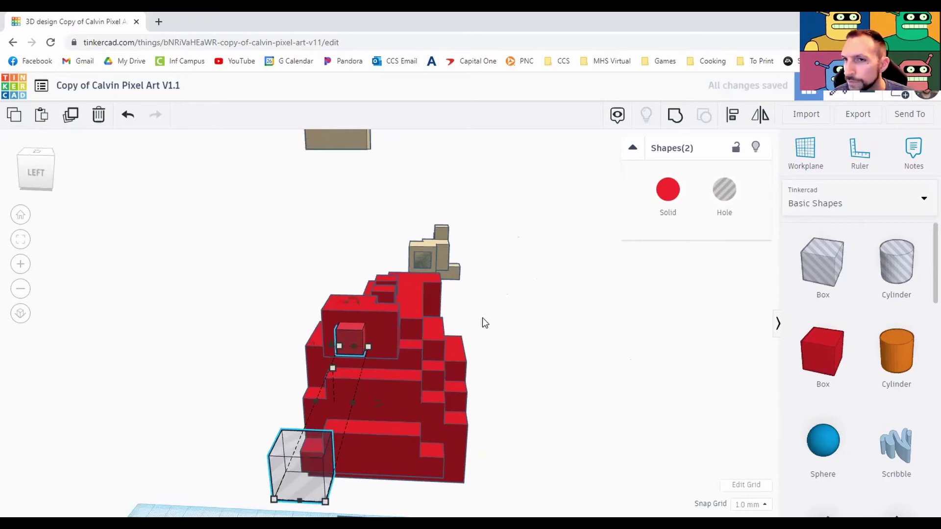
left_click_drag(409, 312, 400, 312)
Step: Lower the other beige arm piece 40 mm to the height of the opposite red sleeve
left_click(605, 326)
right_click_drag(613, 331, 379, 320)
middle_click_drag(524, 281, 517, 404)
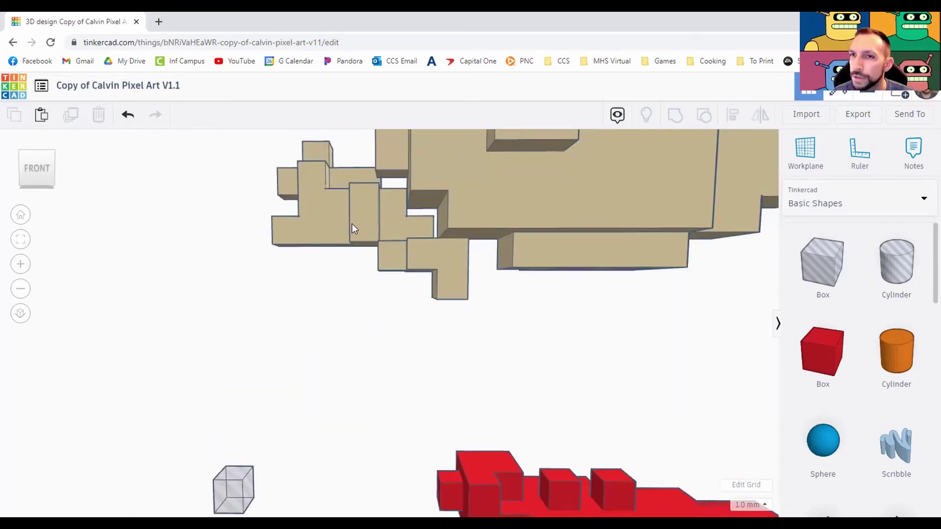
left_click(352, 223)
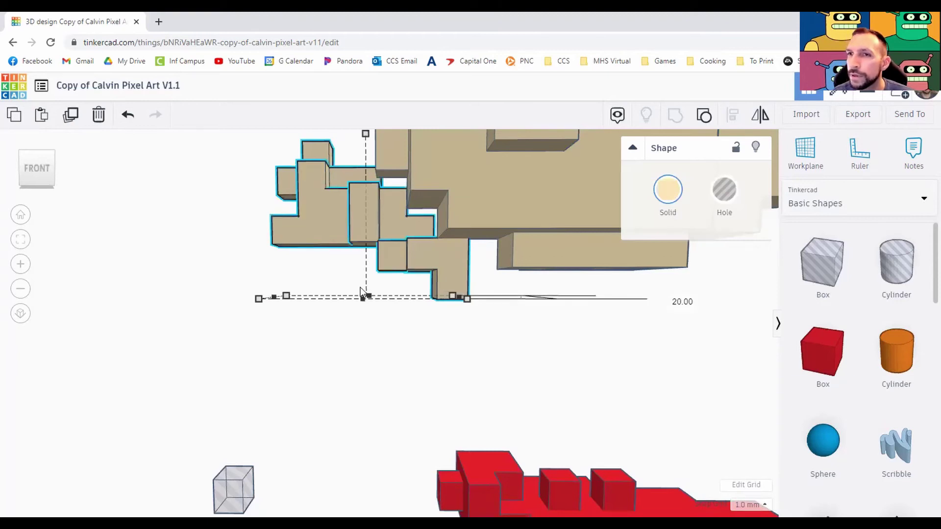
scroll(367, 176, "down", 2)
left_click_drag(372, 176, 358, 324)
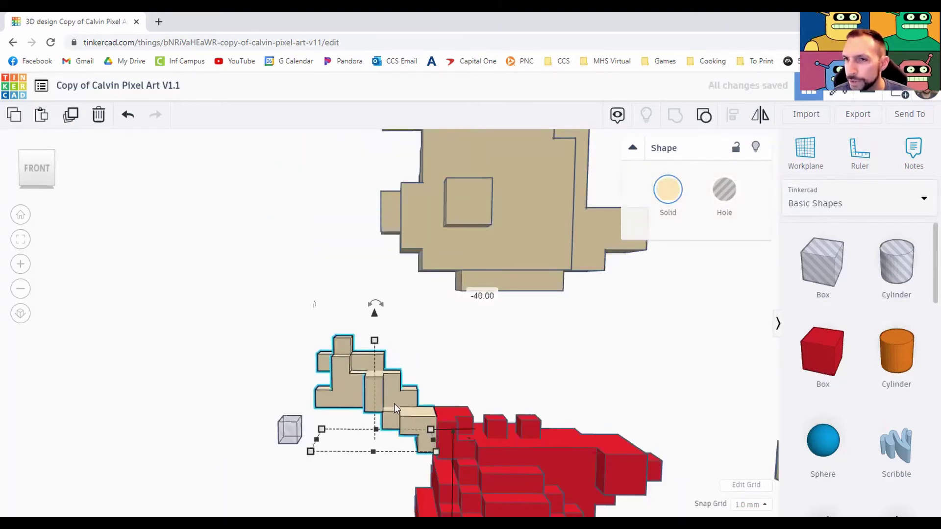
Step: Try to move the lowered arm piece sideways away from the sleeve, and undo the move
left_click_drag(393, 384, 243, 383)
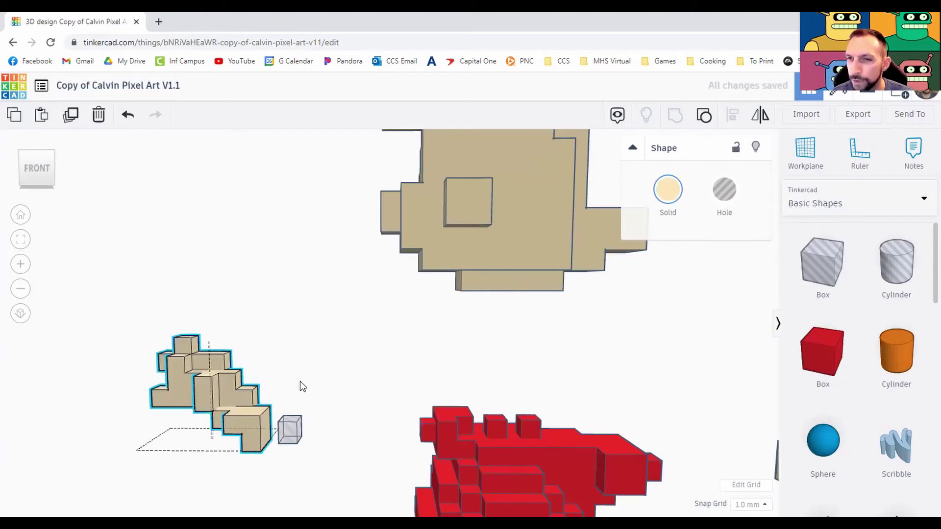
key("ctrl+z")
scroll(446, 409, "down", 3)
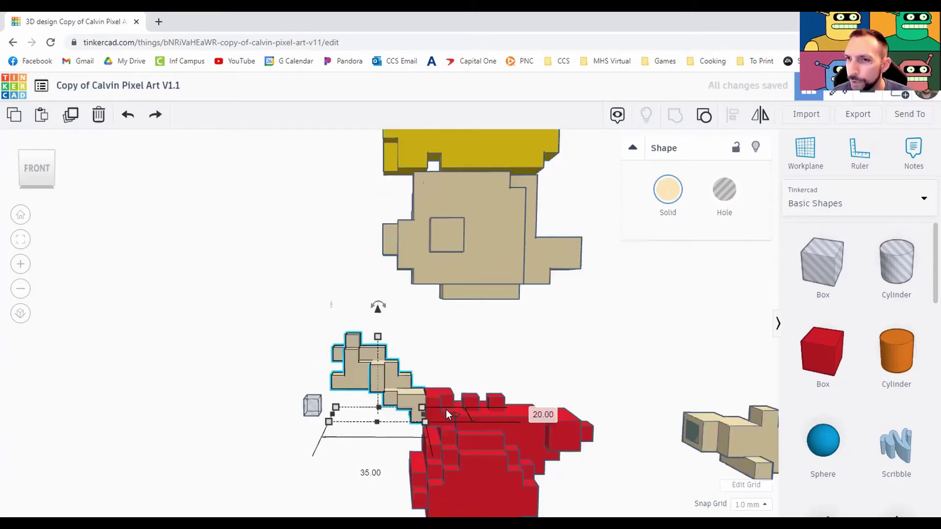
right_click_drag(387, 313, 396, 337)
left_click_drag(396, 342, 295, 343)
key("ctrl+z")
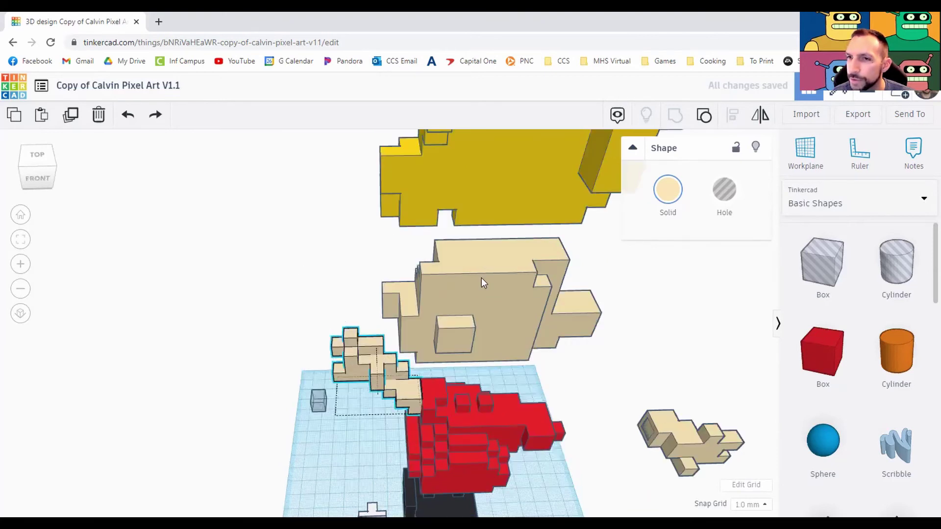
Step: Move the lowered arm piece sideways away from the sleeve until its end overlaps the hole box
right_click_drag(481, 277, 399, 216)
left_click_drag(382, 211, 297, 221)
Step: Nudge the second peg and hole together until the hole sits within the end face of the arm piece
left_click(330, 244)
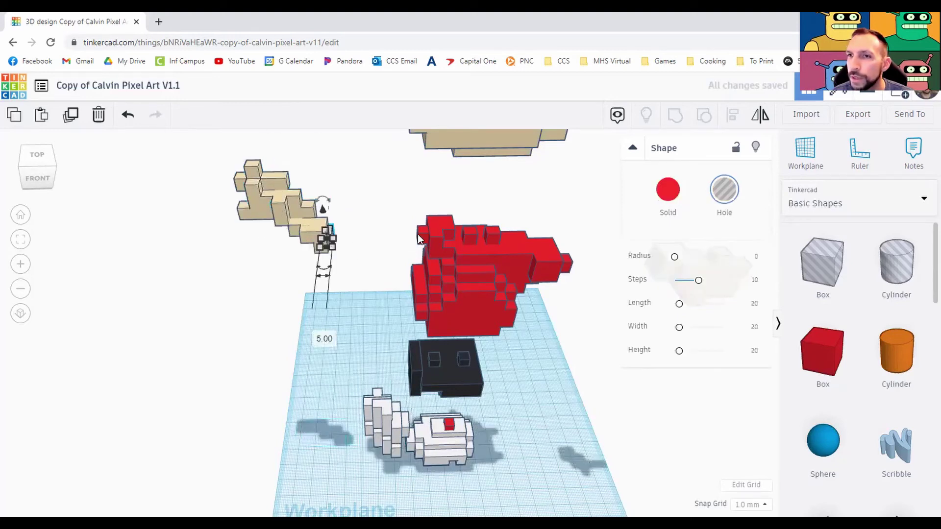
left_click(417, 234, "shift")
scroll(384, 260, "up", 2)
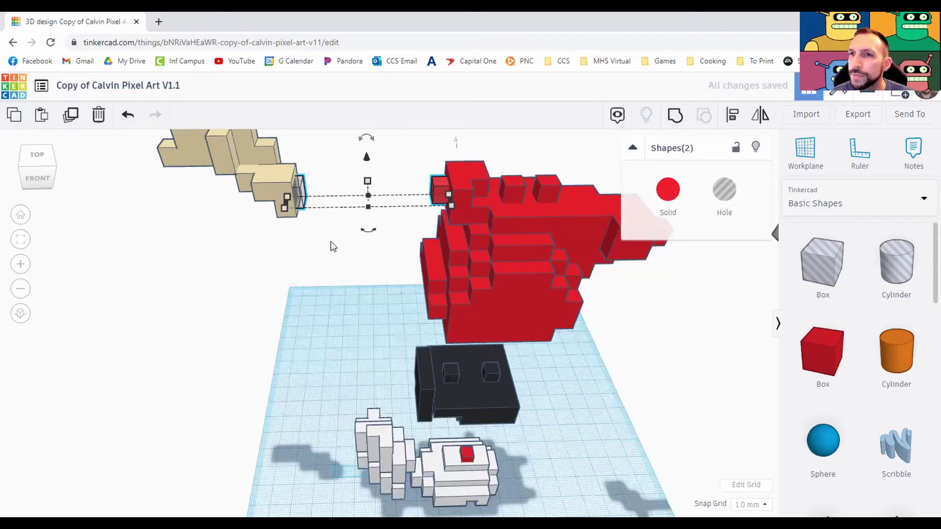
right_click_drag(470, 350, 336, 334)
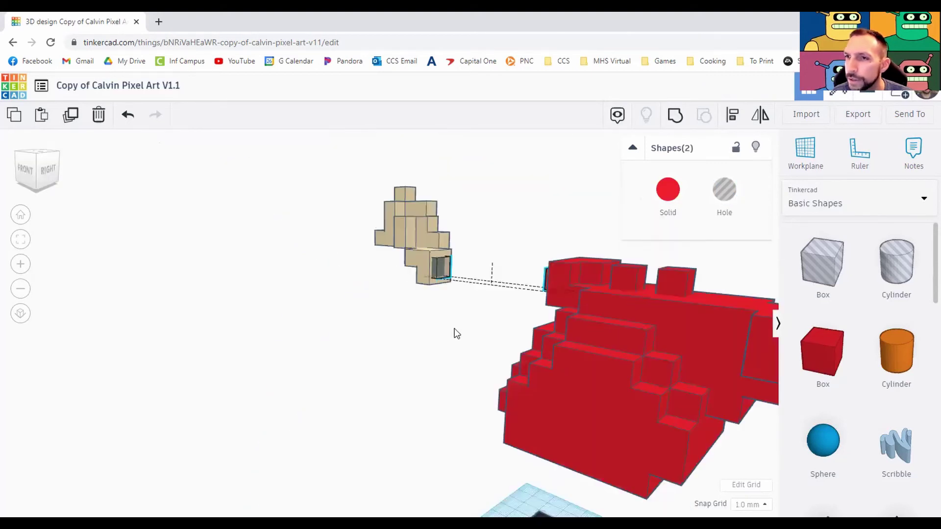
right_click_drag(455, 333, 516, 286)
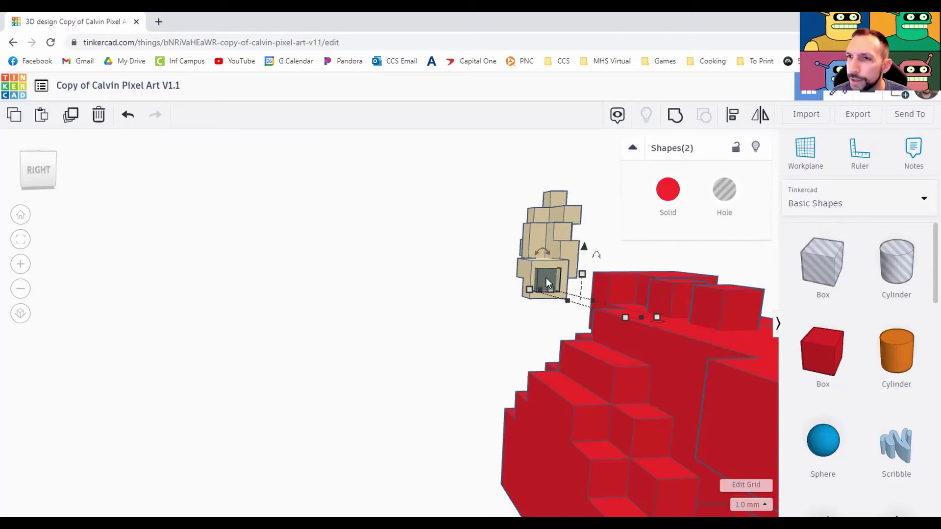
left_click_drag(546, 278, 548, 278)
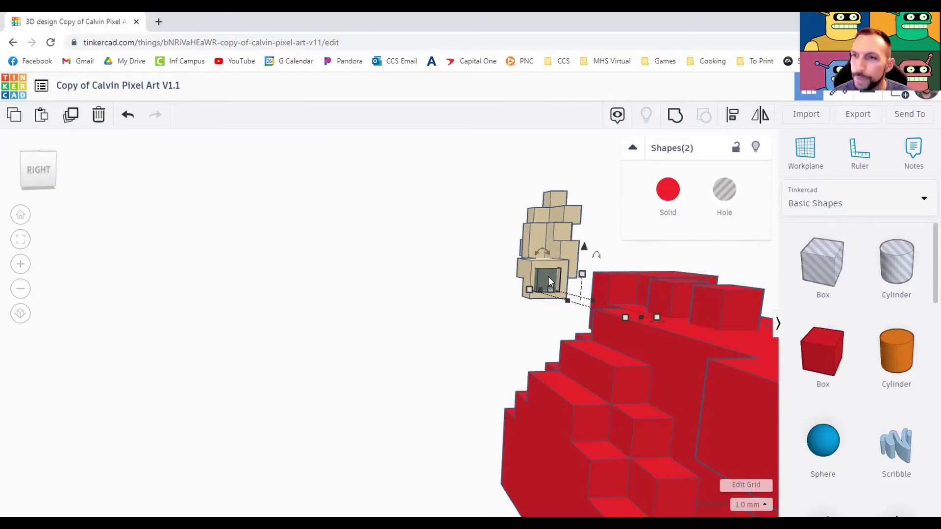
key("Up")
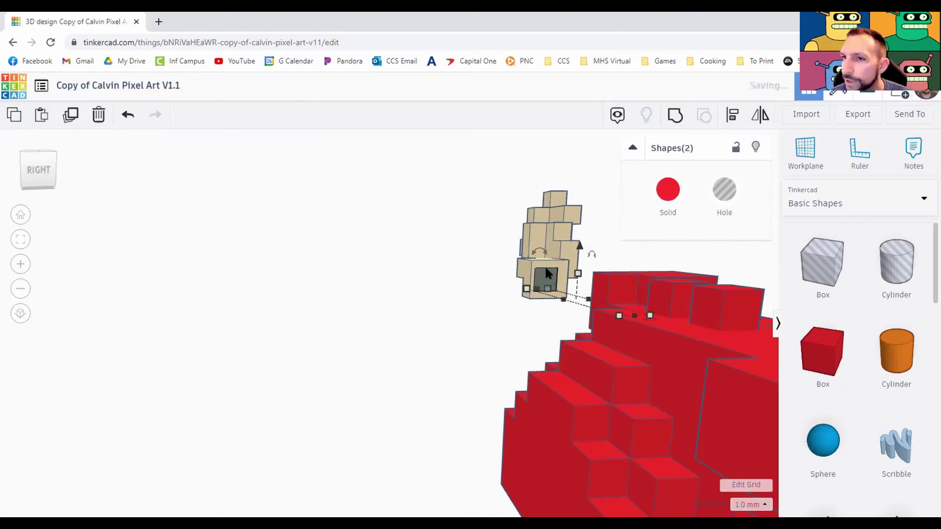
right_click_drag(258, 359, 233, 352)
key("Right")
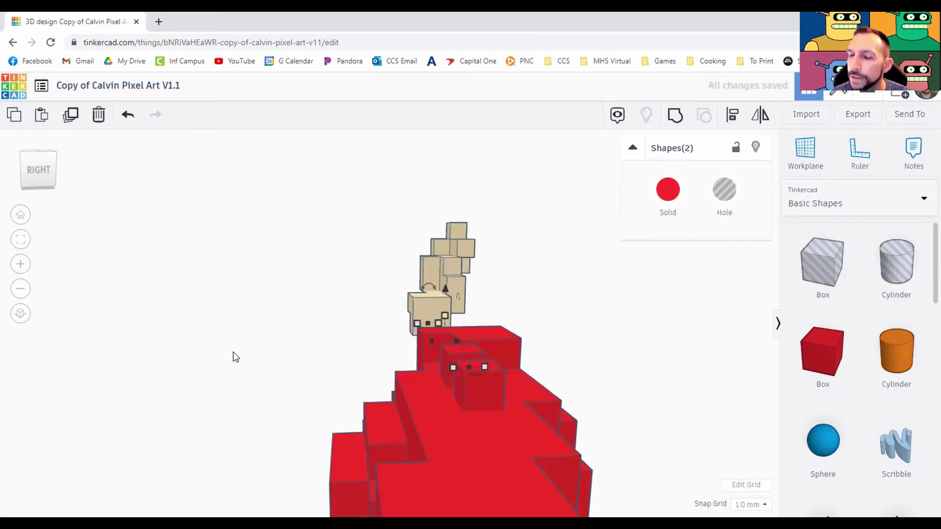
key("Down")
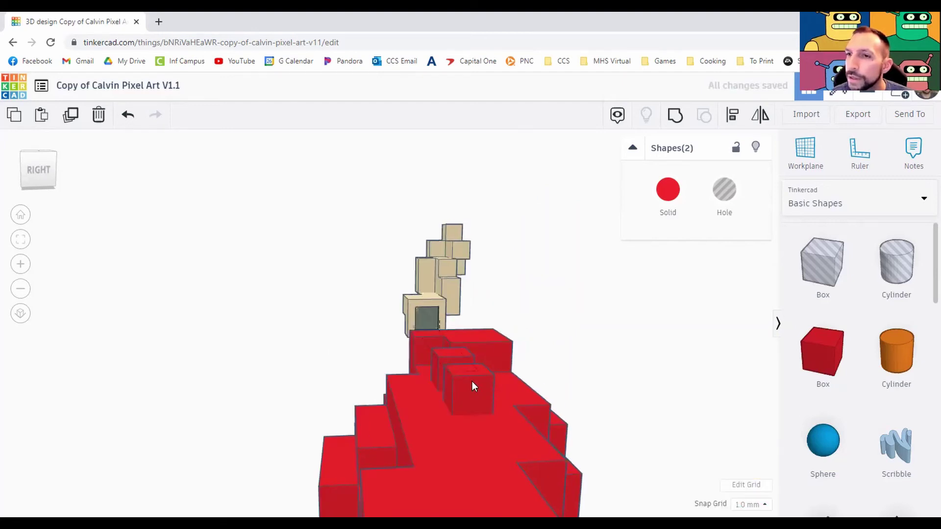
right_click_drag(472, 382, 384, 326)
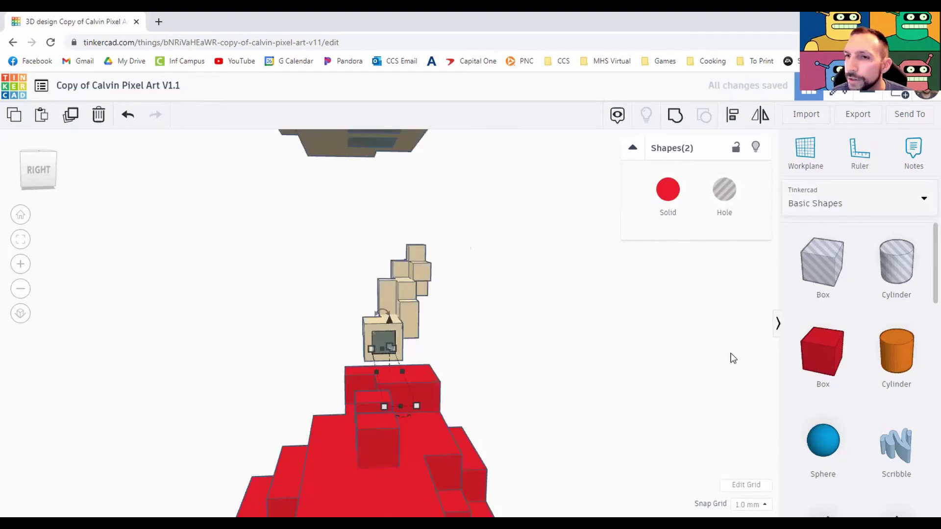
Step: Group the second hole box with its arm piece to cut the socket, and check the cut from below
right_click_drag(730, 357, 407, 450)
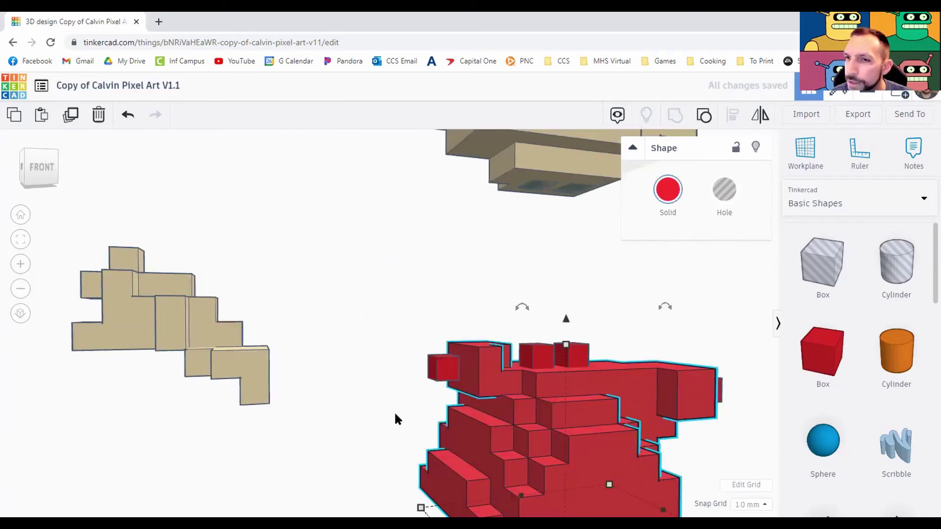
left_click(484, 310)
right_click_drag(734, 324, 543, 363)
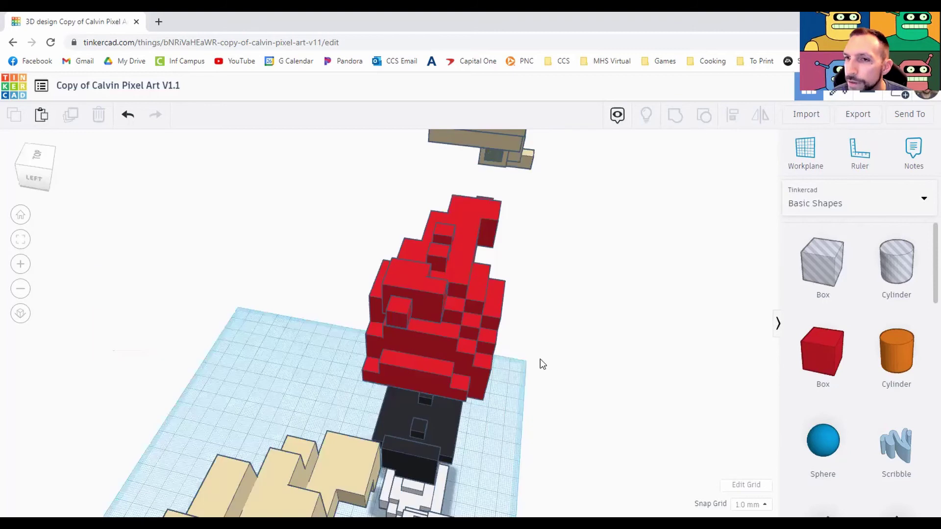
mouse_move(309, 383)
right_mouse_down()
mouse_move(411, 382)
mouse_move(213, 353)
mouse_move(310, 367)
right_mouse_up()
left_click(306, 358)
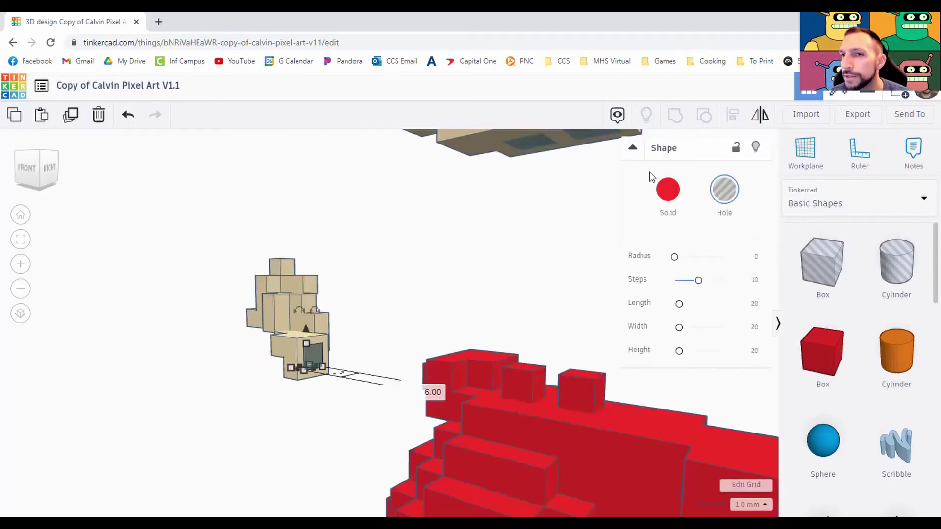
left_click(676, 117)
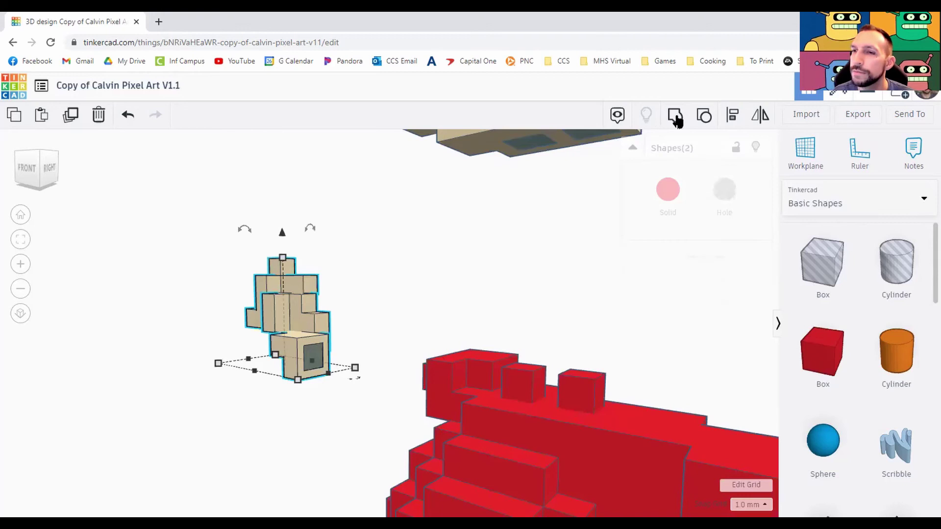
left_click(337, 420)
right_click_drag(403, 413, 270, 375)
right_click_drag(255, 324, 255, 317)
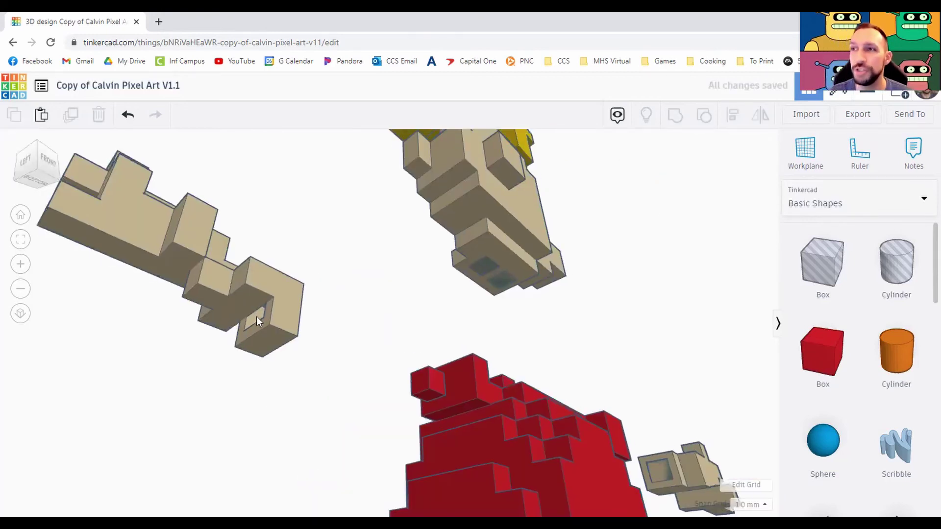
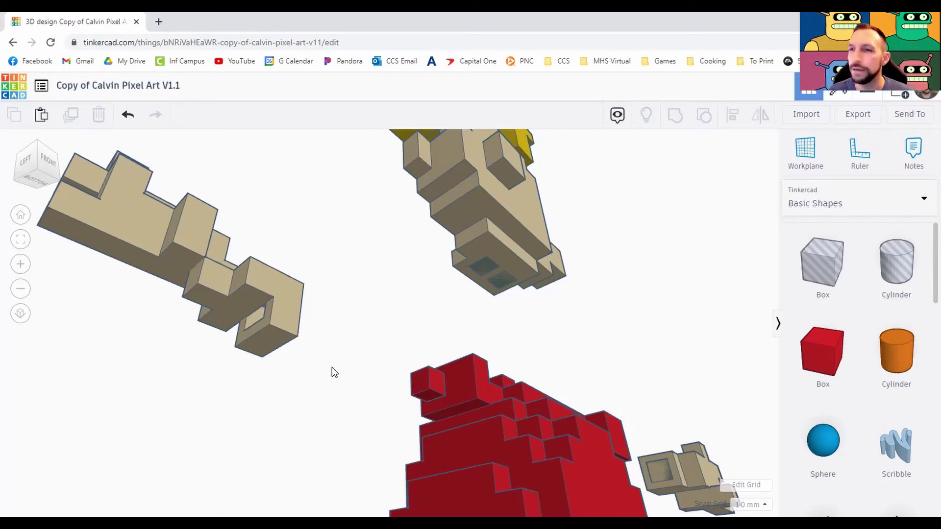
Step: Undo the socket cut in the second arm and the last nudge of the peg and hole pair
key("ctrl+z")
key("ctrl+z")
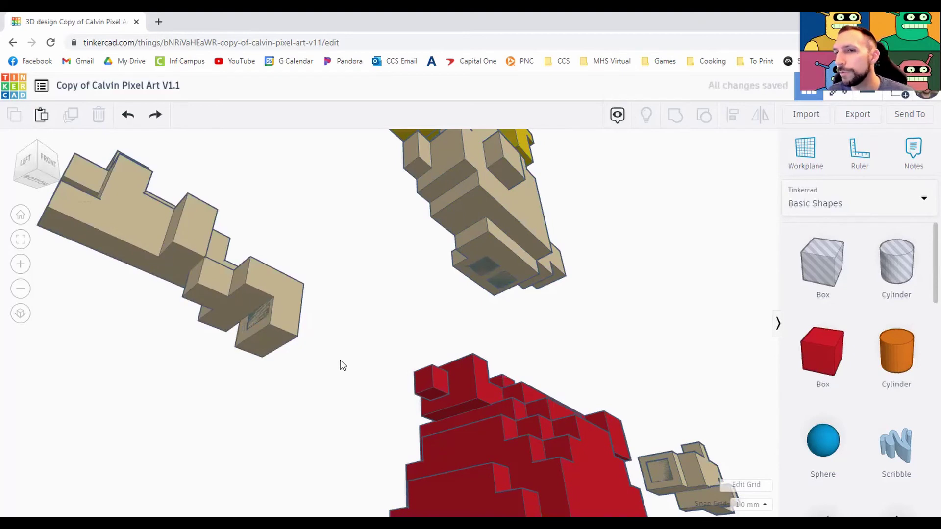
Step: Nudge the hole box in the second arm's end and its matching sleeve peg sideways together to reposition them
right_click_drag(343, 385, 155, 102)
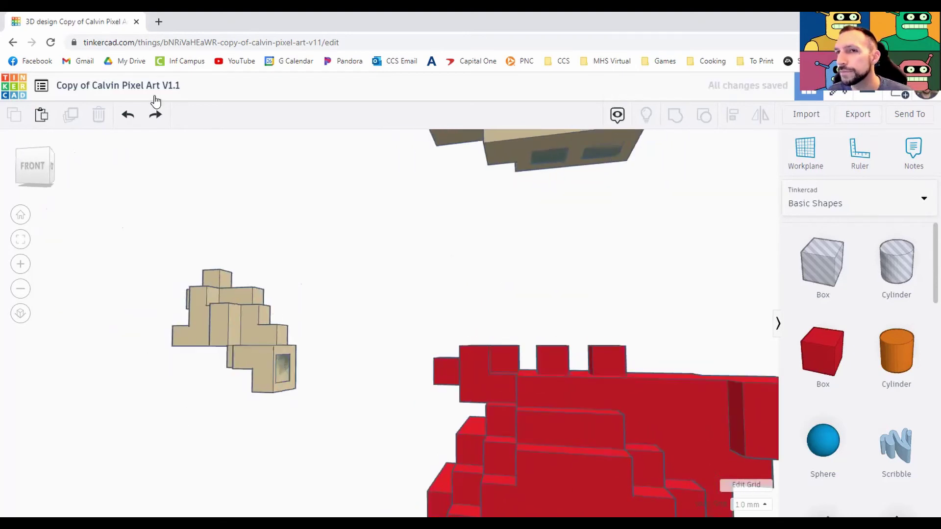
left_click(283, 370)
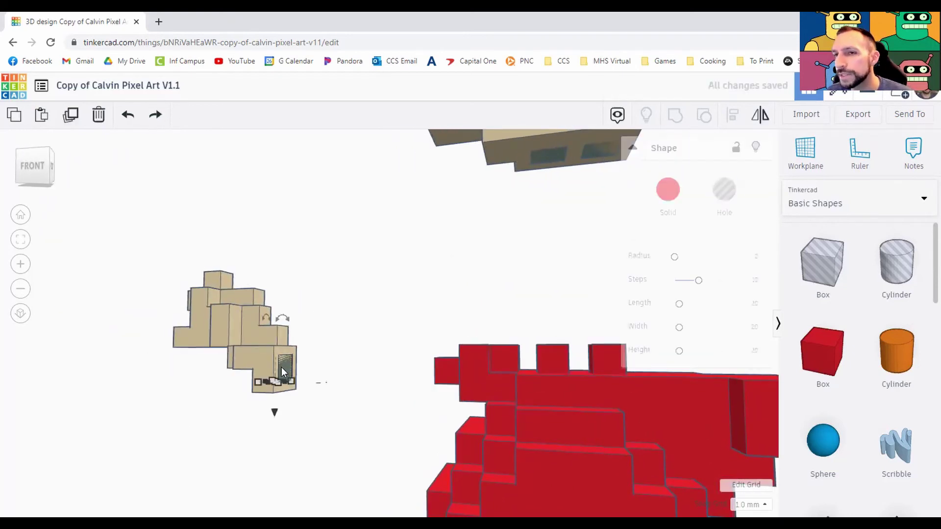
right_click_drag(336, 384, 431, 343)
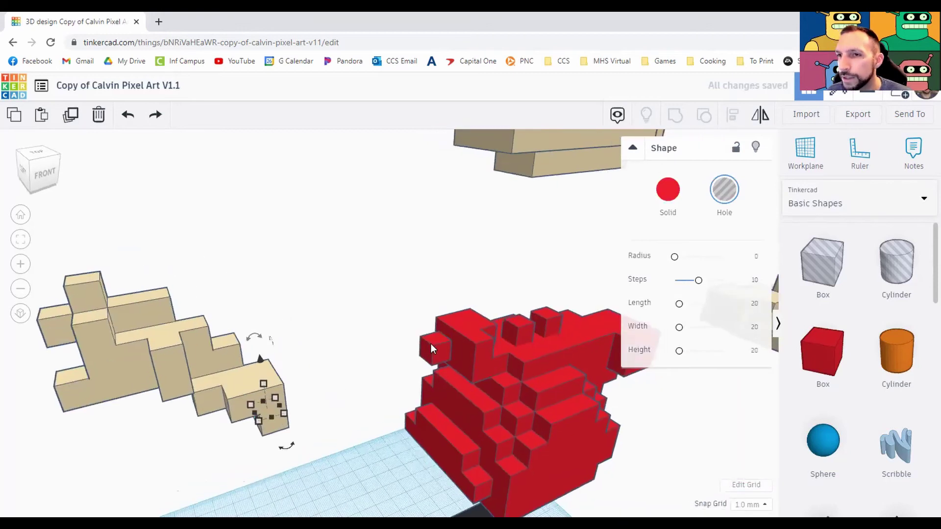
left_click(430, 355, "shift")
mouse_move(396, 417)
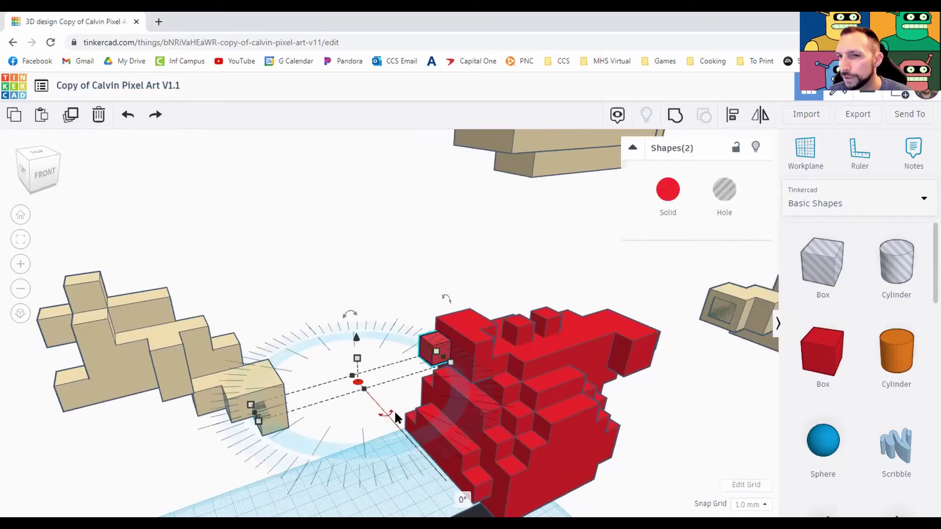
left_click_drag(396, 417, 393, 410)
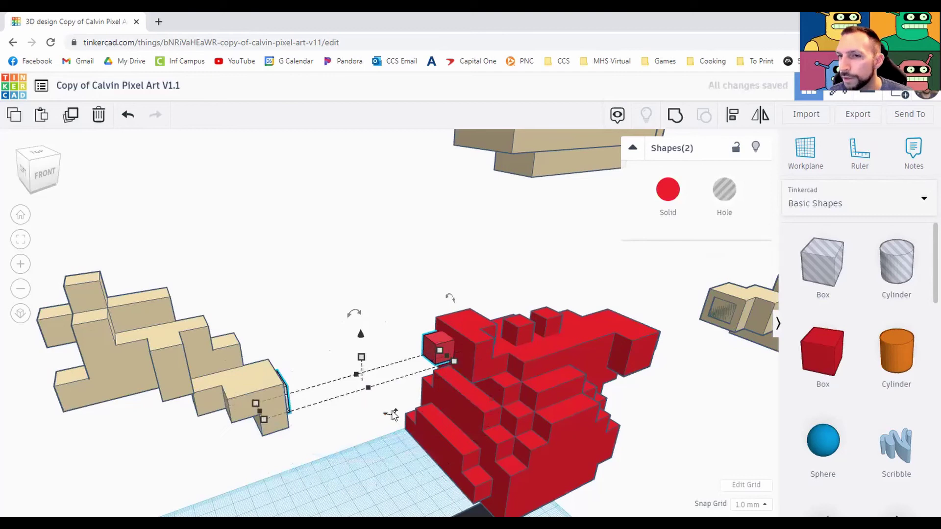
right_click_drag(382, 390, 274, 402)
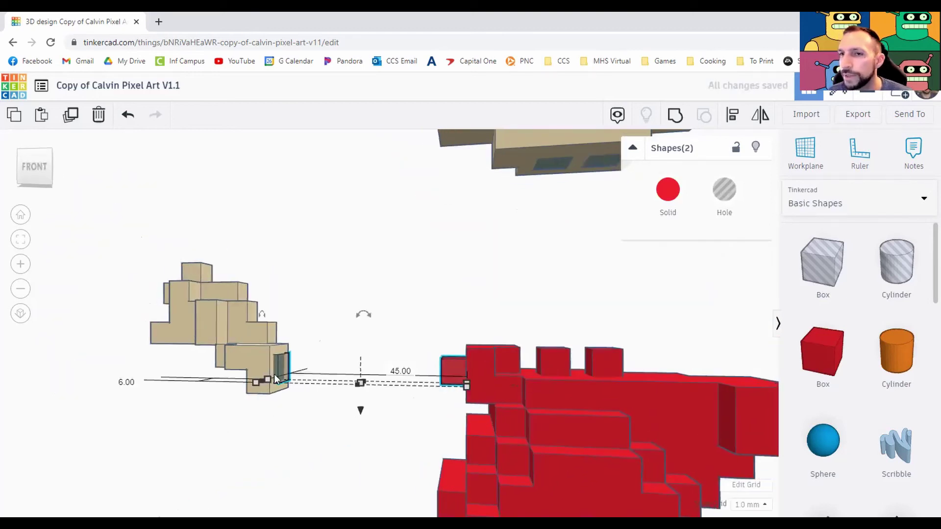
Step: Nudge the peg alone further into its sleeve and group it with the red shirt
left_click(431, 396)
left_click(445, 367)
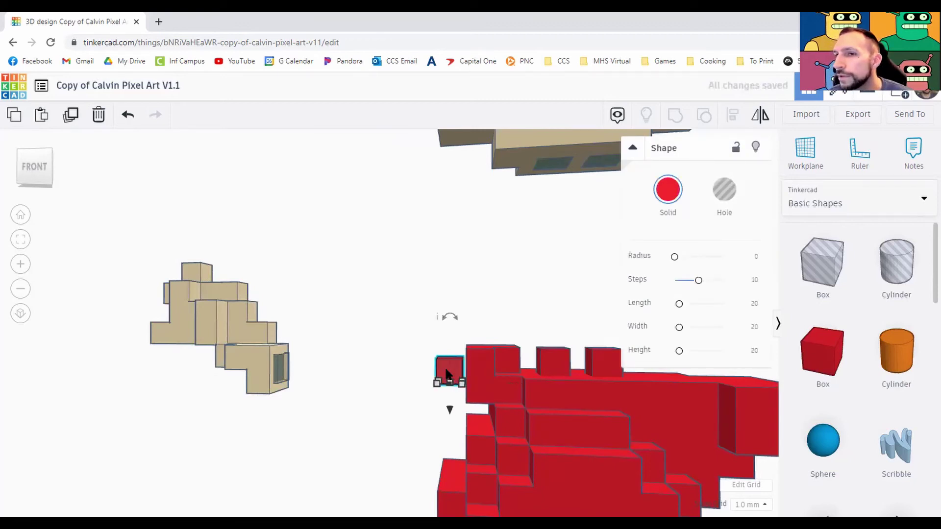
key("Right")
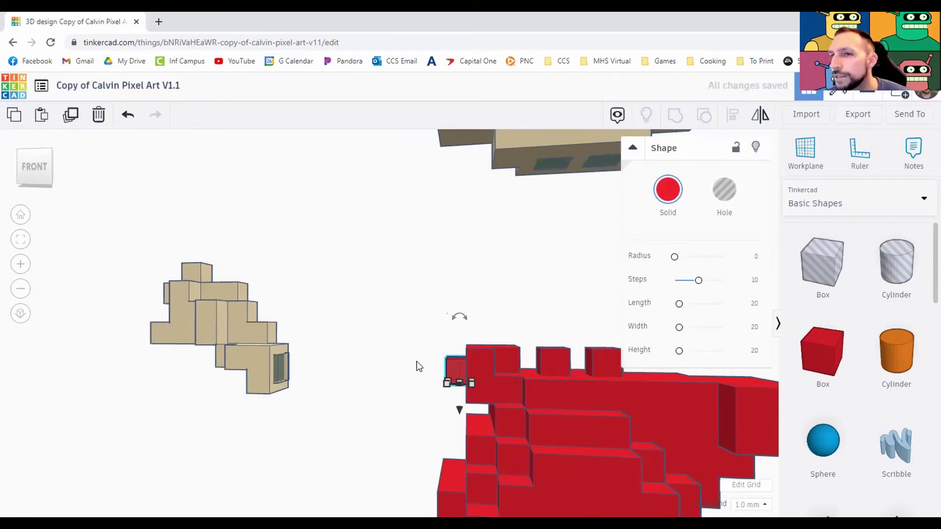
left_click(516, 411, "shift")
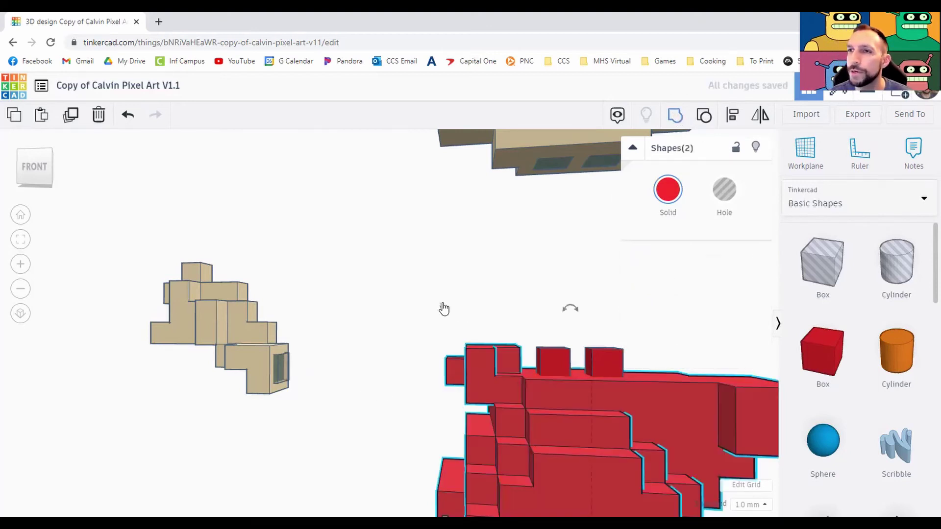
key("ctrl+g")
Step: Group the hole box with the second arm piece to cut its socket
left_click(282, 379)
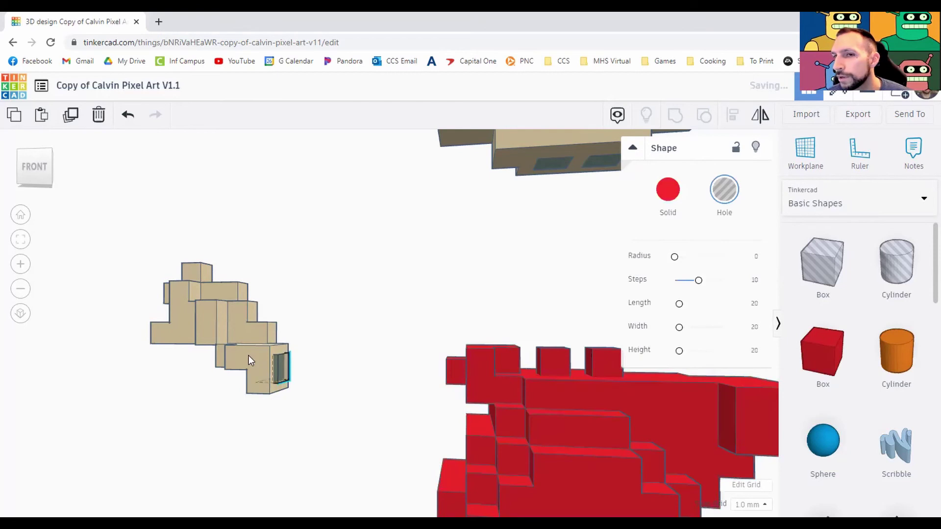
left_click(248, 355, "shift")
left_click(675, 116)
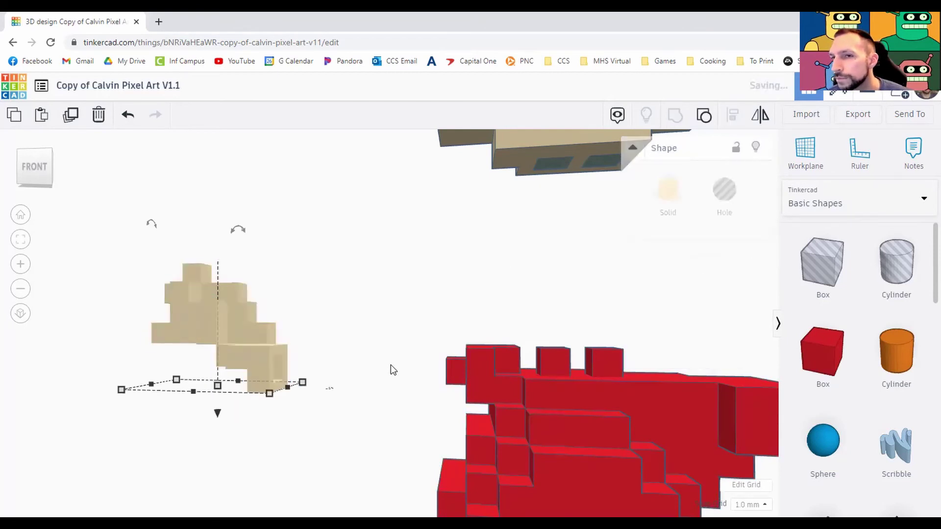
left_click(372, 360)
right_click_drag(374, 363, 467, 421)
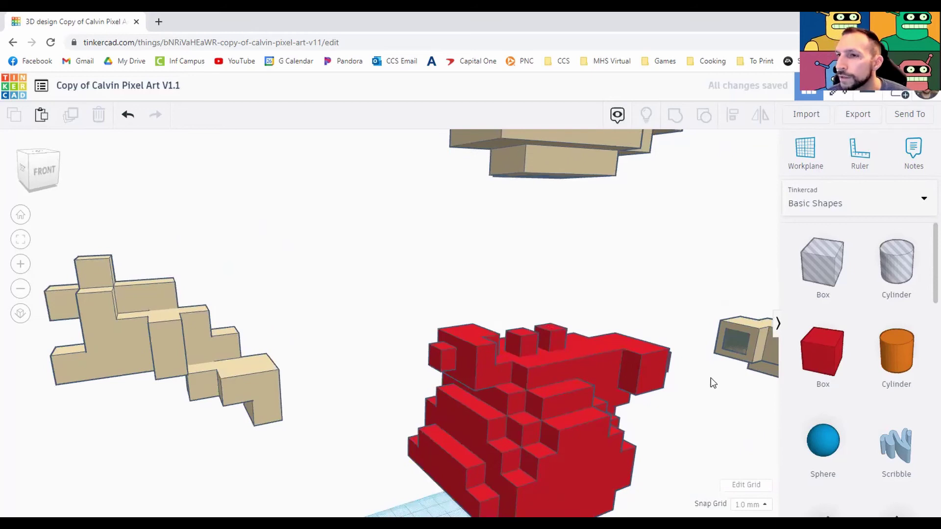
Step: Group the hole box with the opposite arm piece to cut its socket
middle_click_drag(713, 384, 538, 389)
left_click(613, 351)
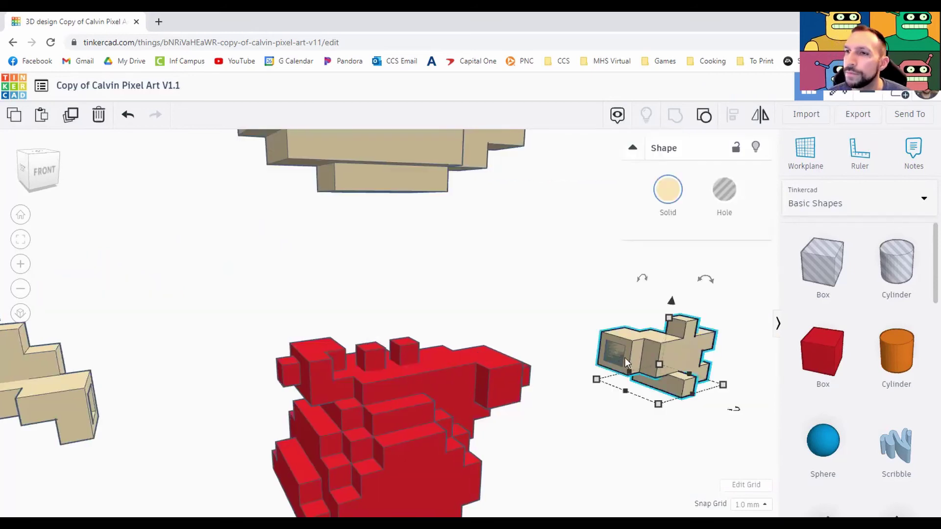
left_click(704, 115)
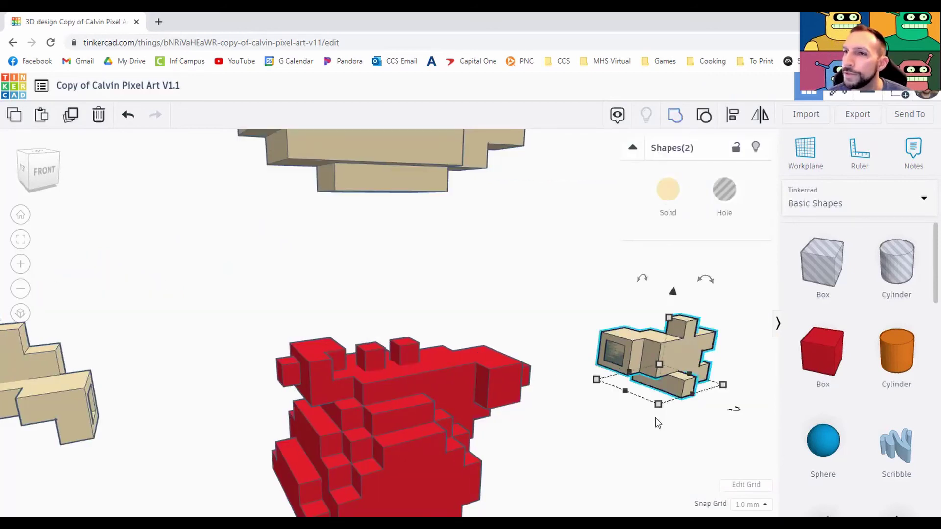
left_click(645, 444)
right_click_drag(646, 443, 422, 436)
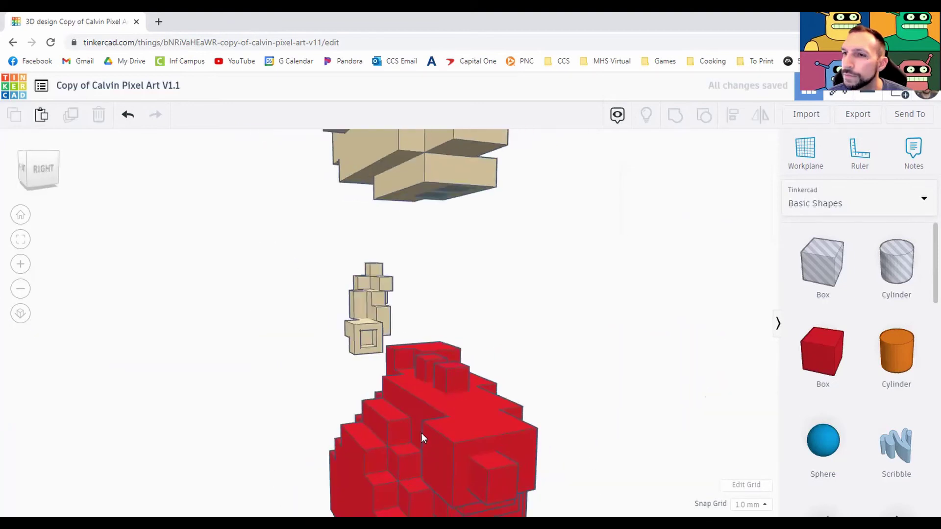
Step: Group the peg on the opposite sleeve with the red shirt
left_click(423, 438)
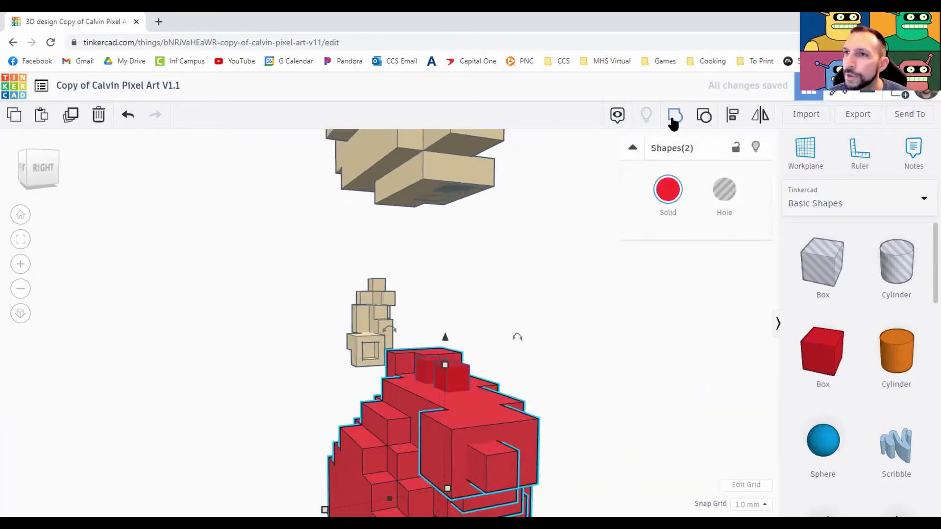
left_click(675, 117)
left_click(582, 393)
left_click(533, 353)
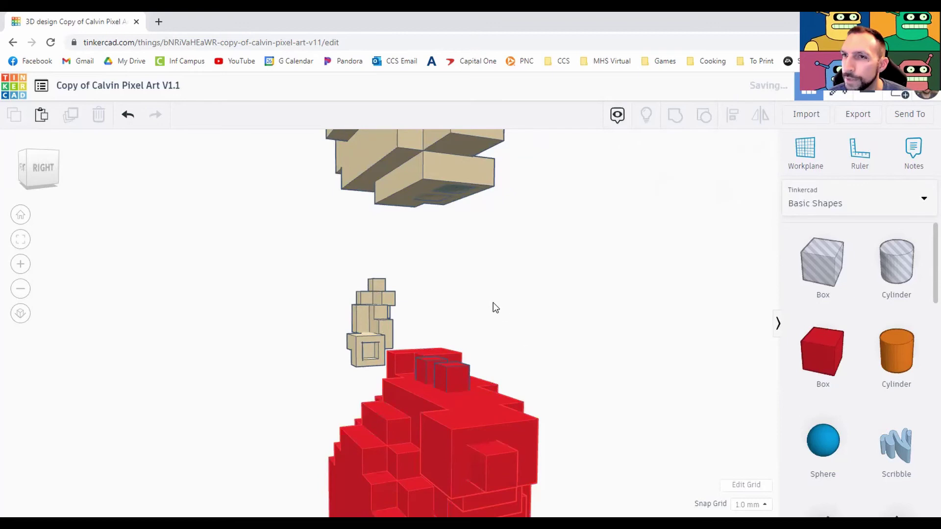
Step: Select the two neck pegs on top of the shirt together with the two matching hole boxes under the head
right_click_drag(493, 307, 443, 211)
left_click(443, 207)
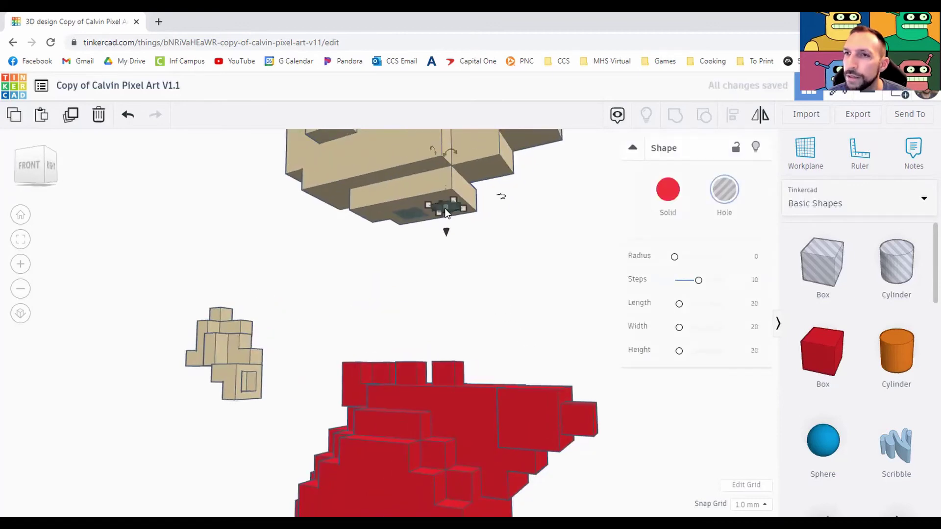
left_click(479, 252)
middle_click_drag(507, 299, 563, 264)
left_click(510, 399)
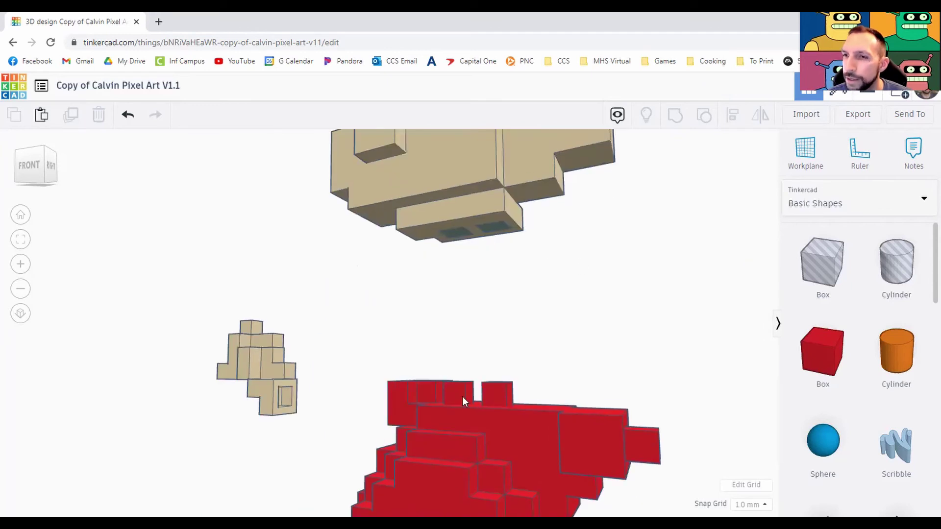
left_click(453, 390, "shift")
left_click(492, 229, "shift")
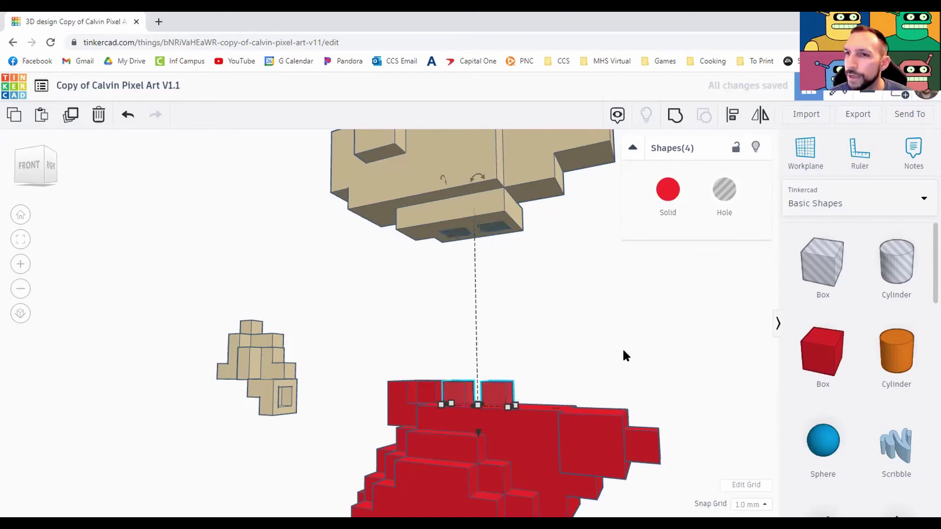
scroll(622, 350, "down", 2)
right_click_drag(646, 334, 515, 352)
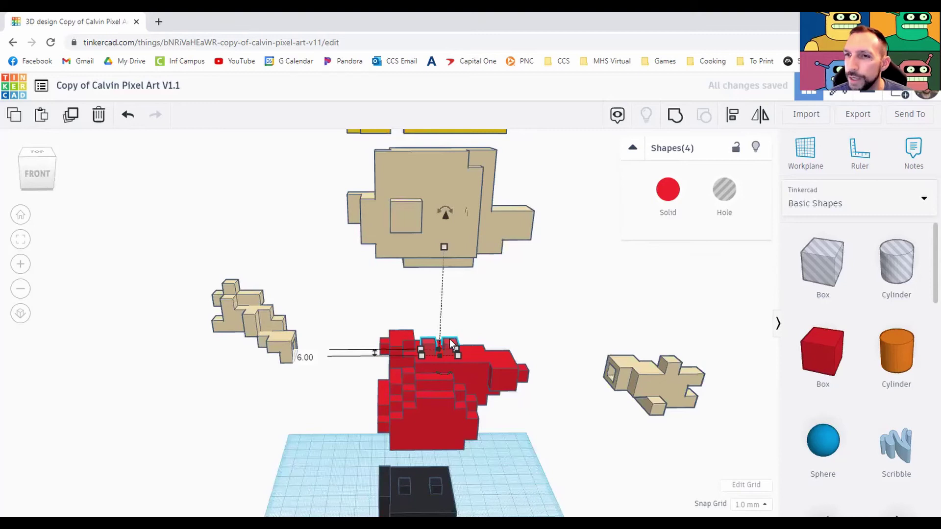
middle_click_drag(451, 343, 455, 450)
left_click_drag(450, 338, 466, 104)
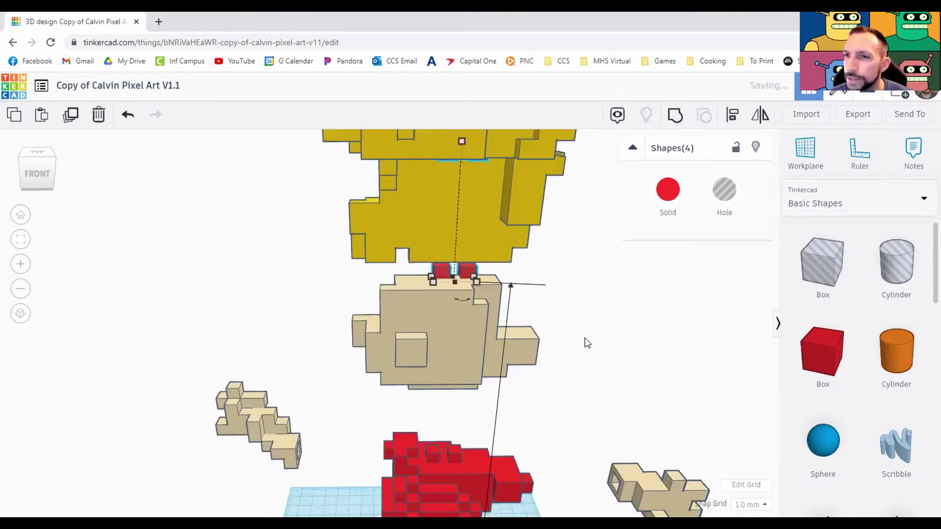
key("ctrl+z")
Step: Duplicate the selected pegs and holes upward to join the head and hair, and shift the copies forward and sideways on the head's top
scroll(437, 334, "down", 2)
left_click_drag(437, 334, 441, 158)
key("ctrl+Up")
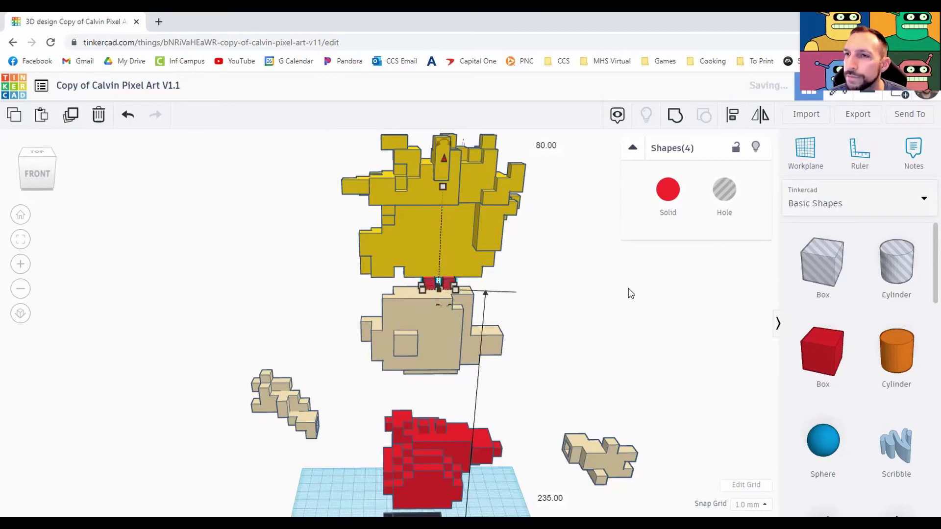
right_click_drag(628, 288, 512, 353)
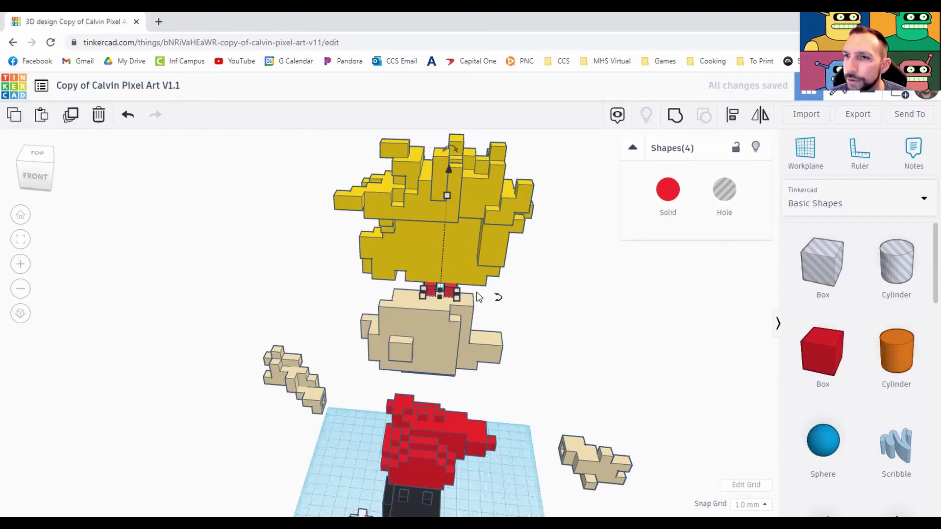
scroll(472, 291, "up", 3)
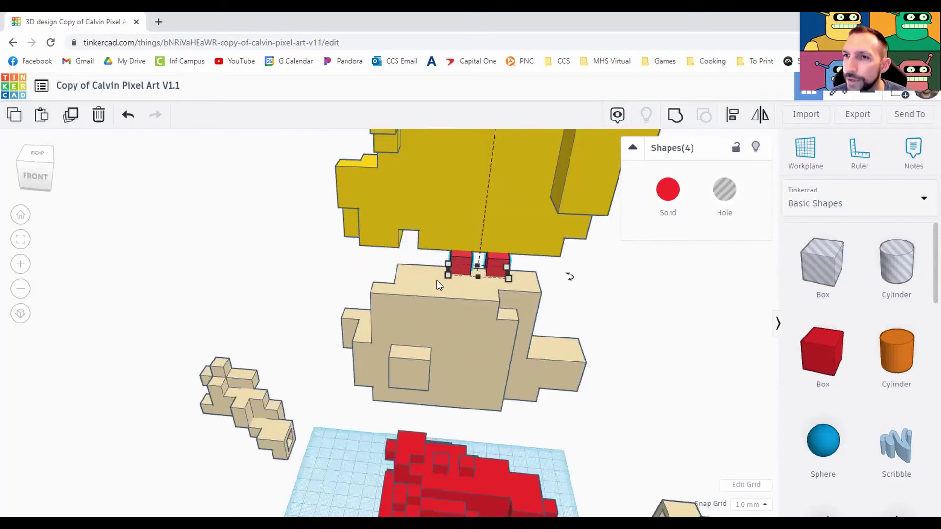
left_click_drag(462, 268, 435, 278)
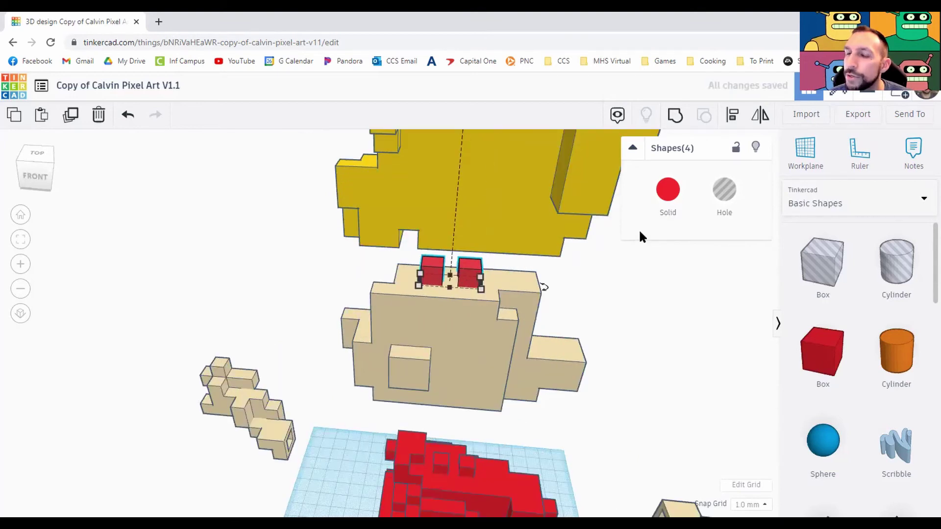
right_click_drag(639, 230, 543, 307)
Step: Change the two pegs on top of the head to the beige skin colour and group them with the head
left_click(468, 291)
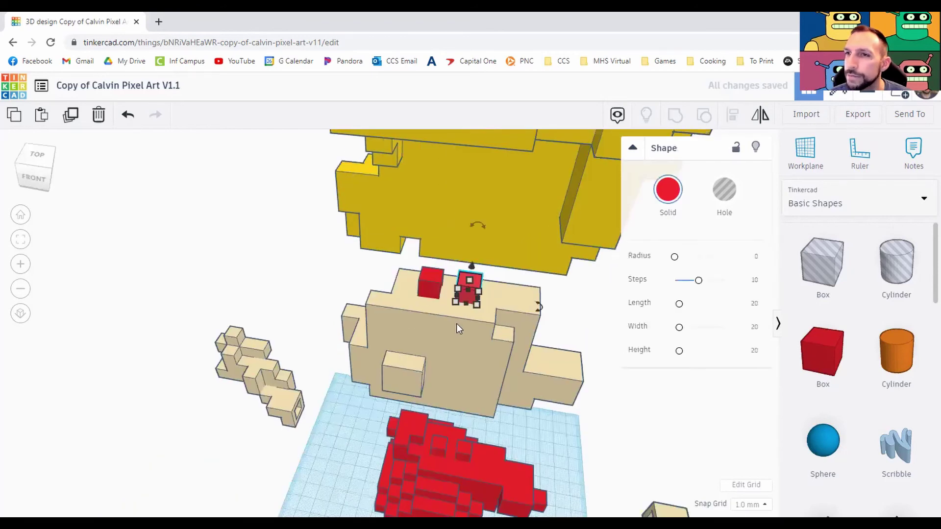
left_click(427, 287, "shift")
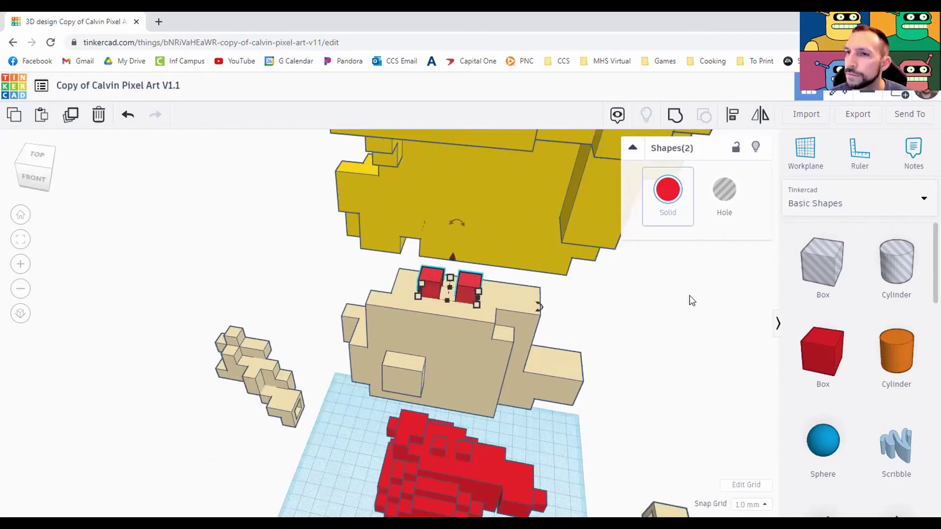
left_click(669, 191)
left_click(697, 276)
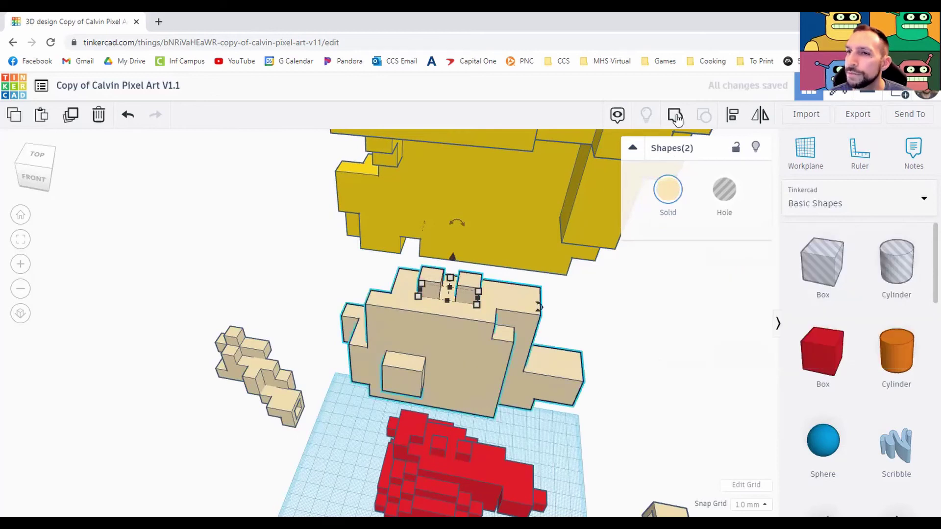
left_click(524, 405, "shift")
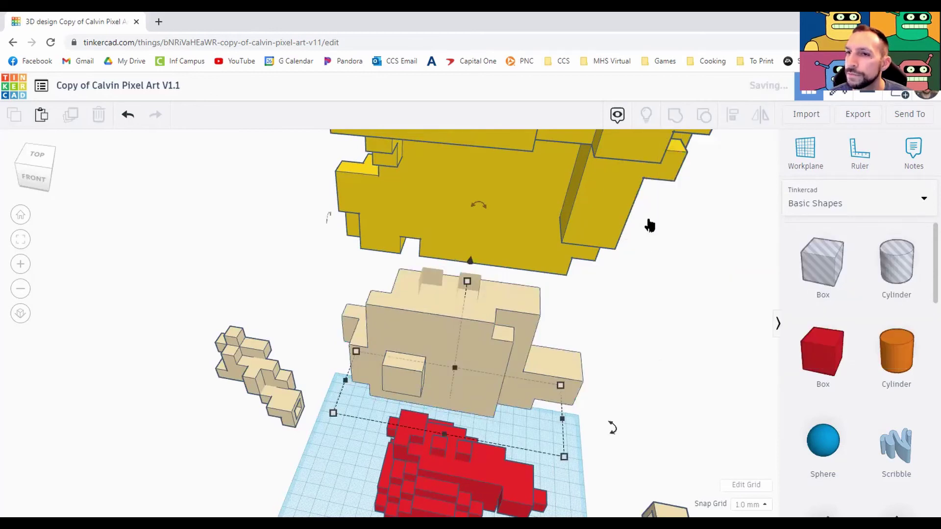
key("ctrl+g")
right_click_drag(642, 242, 464, 403)
Step: Group the two neck hole boxes with the head to cut the sockets, and check them from below
double_click(504, 357)
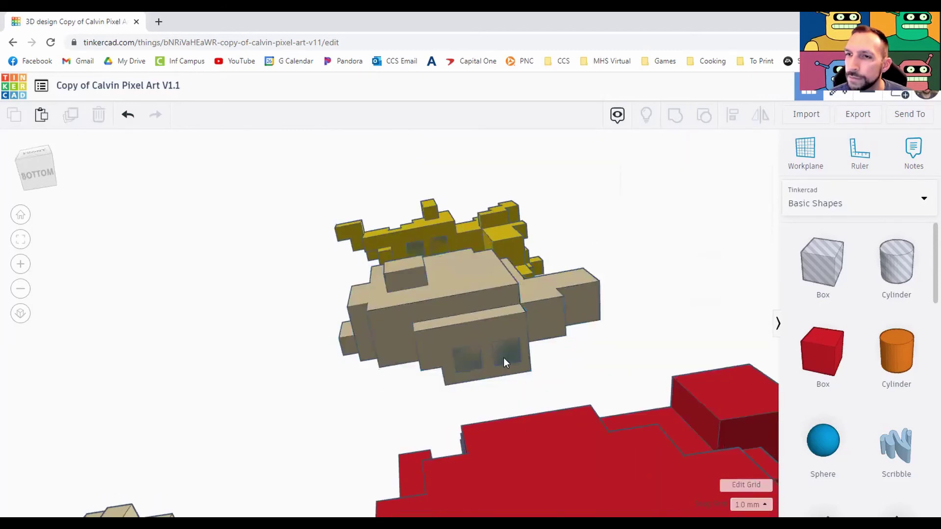
left_click(466, 358, "shift")
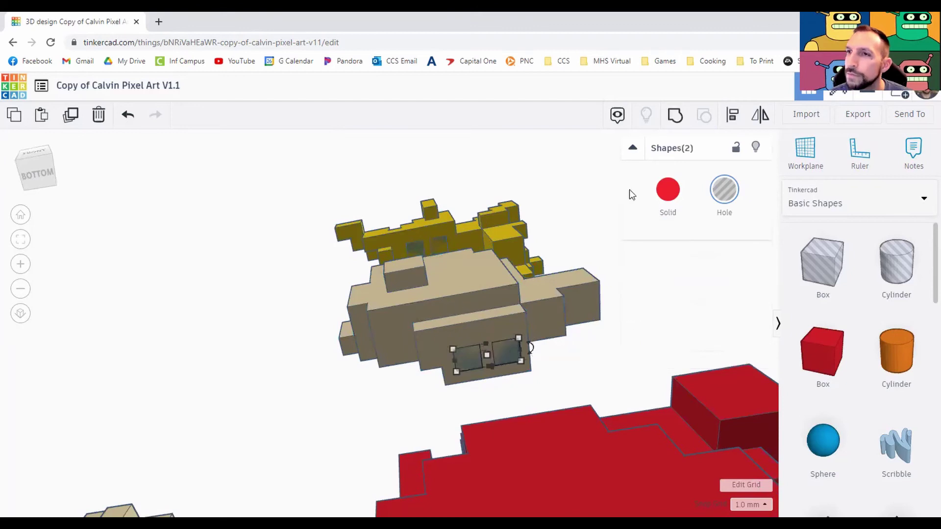
left_click(672, 121)
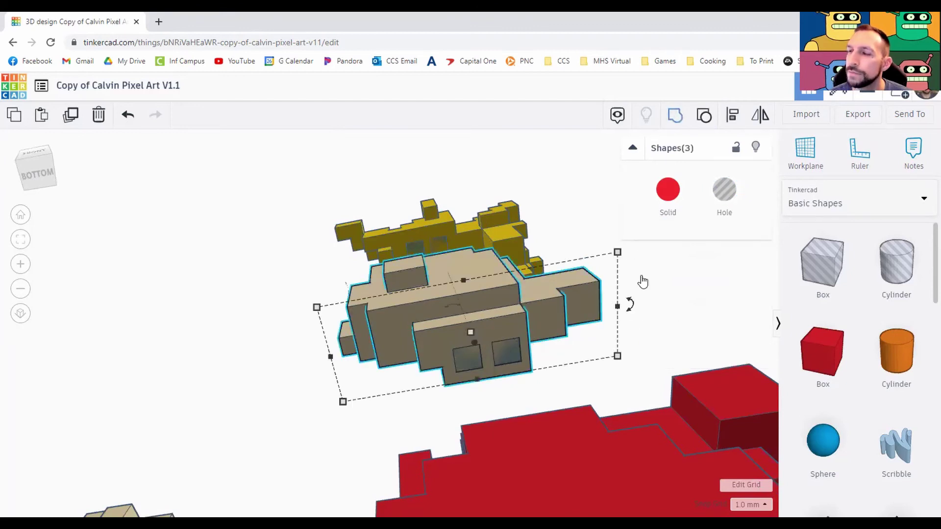
left_click(698, 328)
right_click_drag(682, 353, 607, 292)
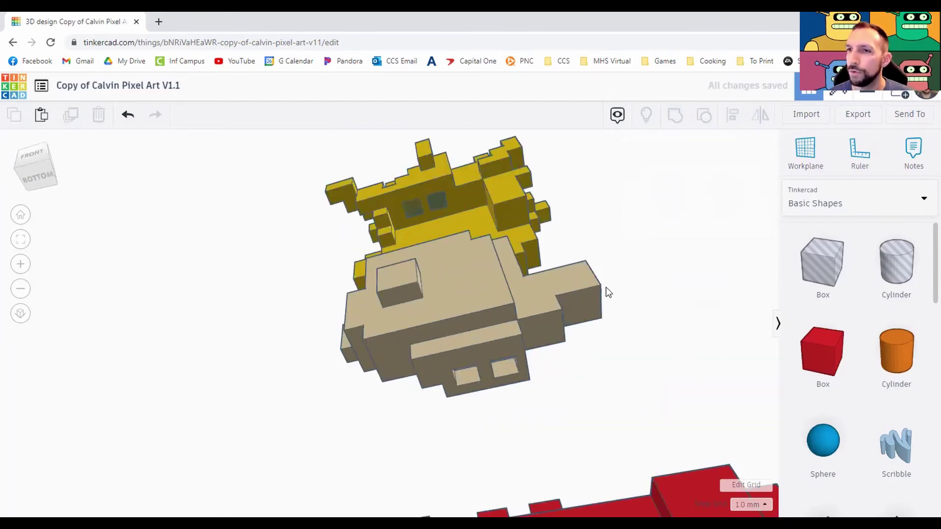
right_click_drag(572, 361, 640, 319)
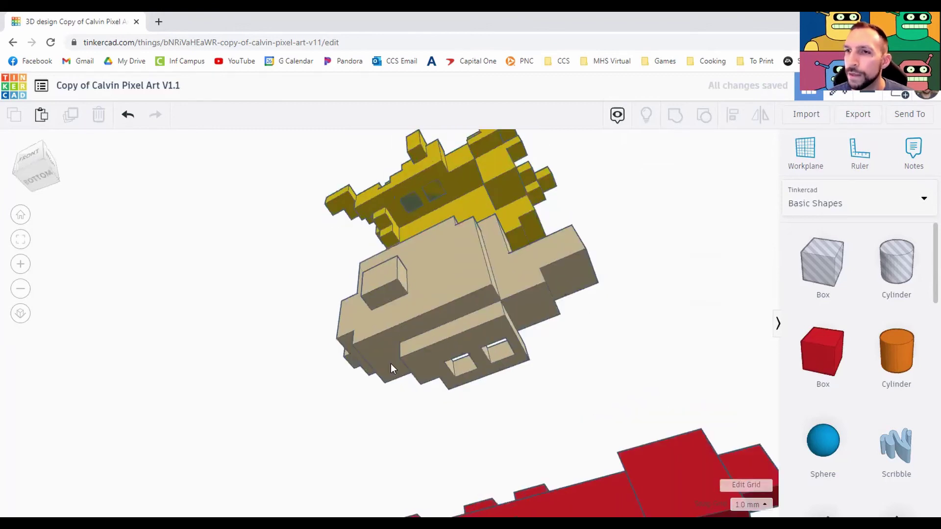
Step: Undo the grouping of the neck hole boxes with the head and select the two hole boxes under the neck
right_click_drag(356, 407, 390, 437)
right_click_drag(590, 381, 634, 390)
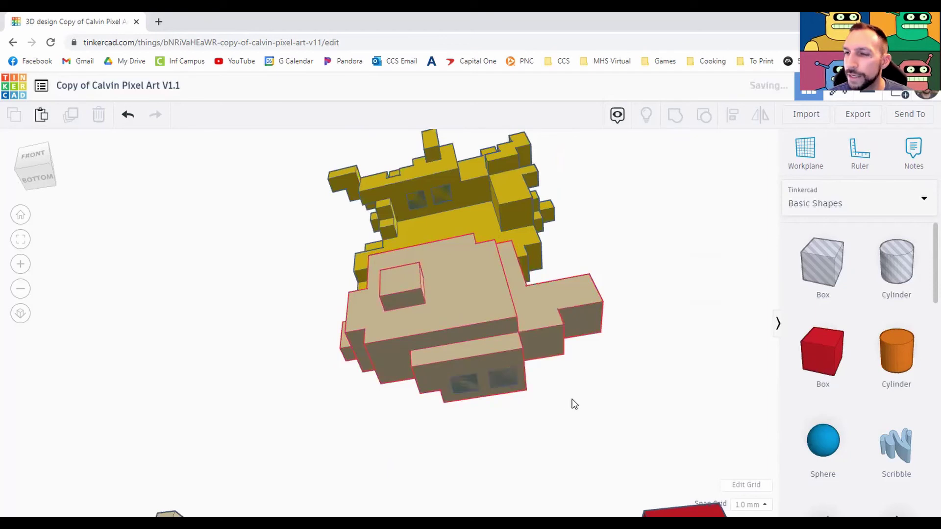
key("ctrl+z")
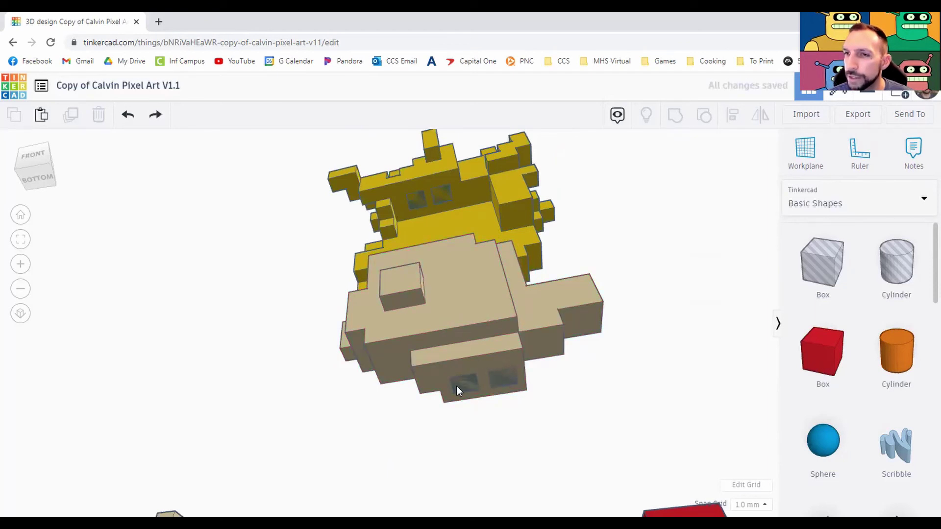
left_click(456, 386)
left_click(507, 380, "shift")
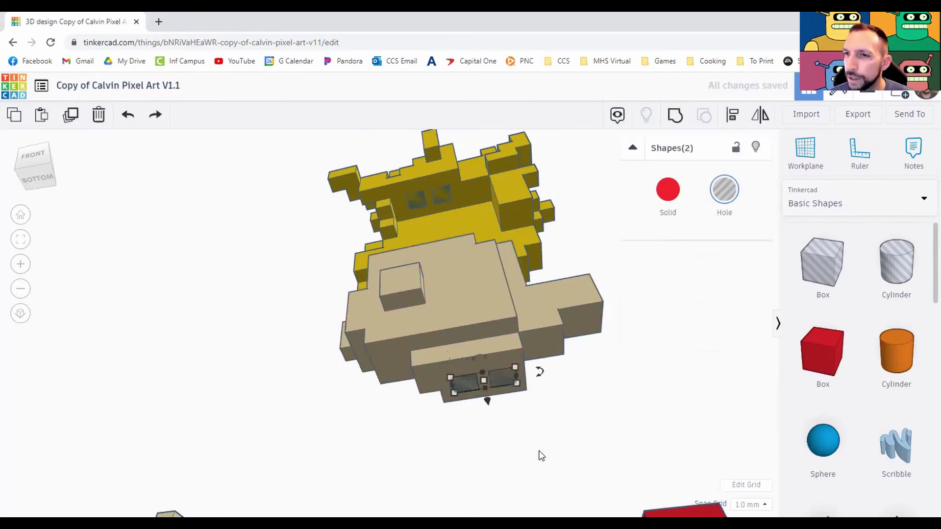
Step: Select the two pegs on top of the red shirt and lower them by 1 mm
right_click_drag(565, 407, 547, 489)
scroll(561, 483, "up", 2)
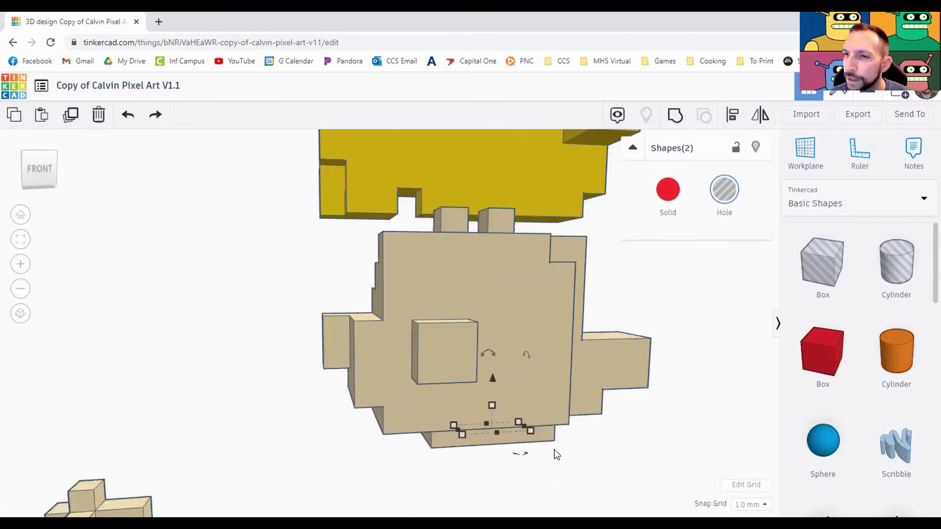
right_click_drag(395, 351, 507, 439)
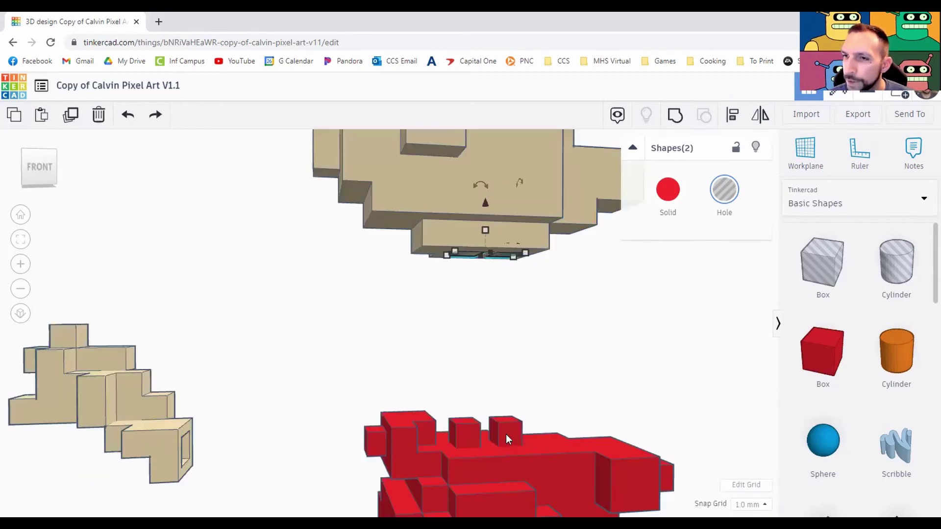
left_click(465, 434, "shift")
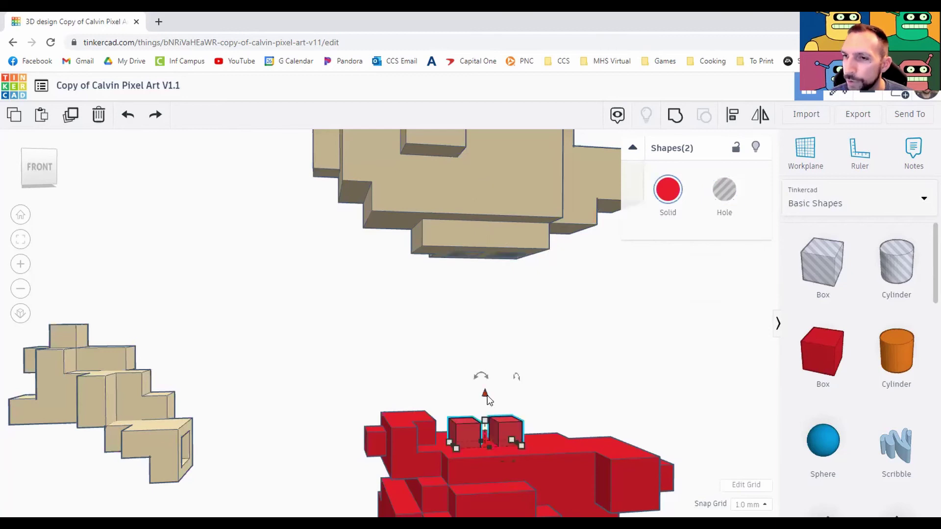
left_click_drag(487, 399, 598, 357)
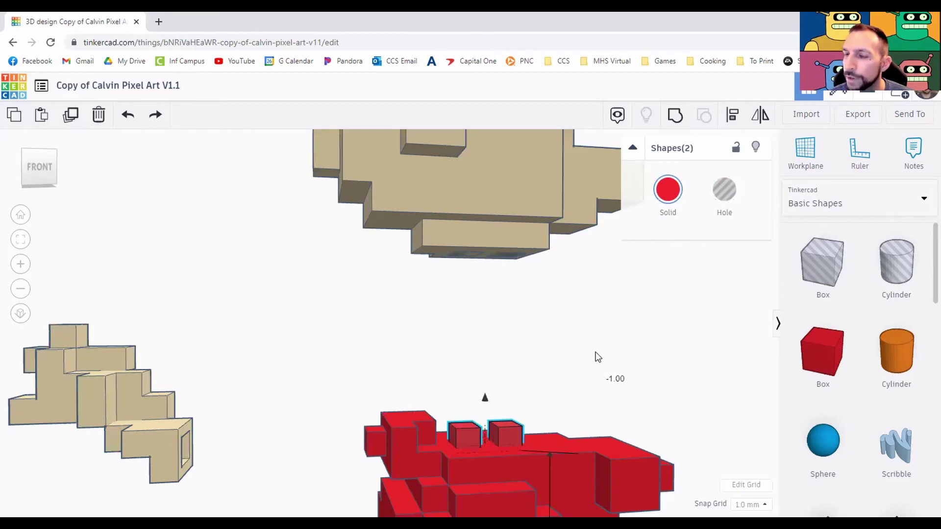
Step: Group the two hole boxes under the neck with the head to cut the sockets
right_click_drag(508, 264, 507, 251)
left_click(504, 283)
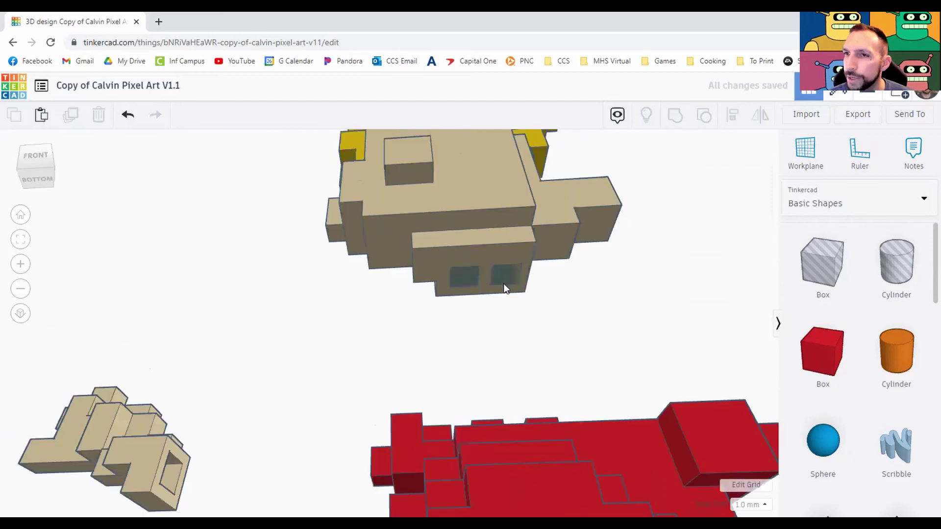
left_click(457, 287)
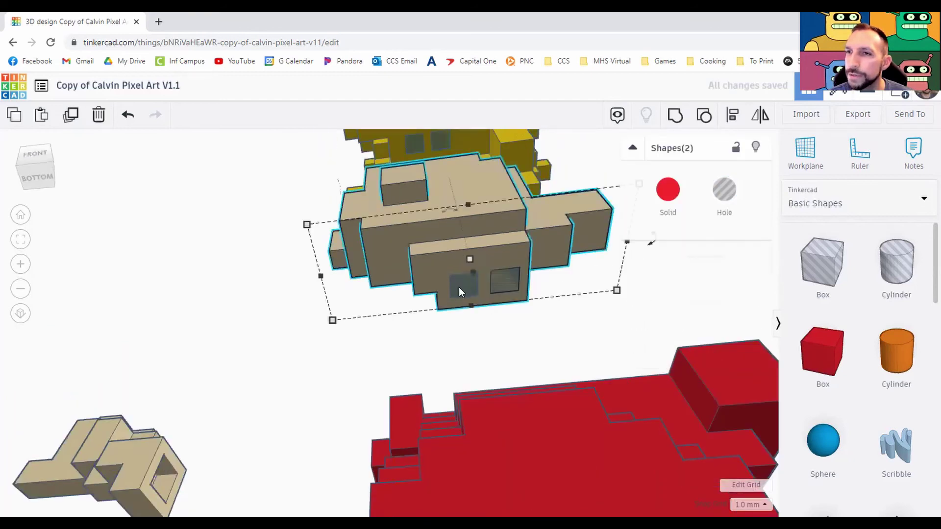
left_click(500, 286)
left_click(463, 290, "shift")
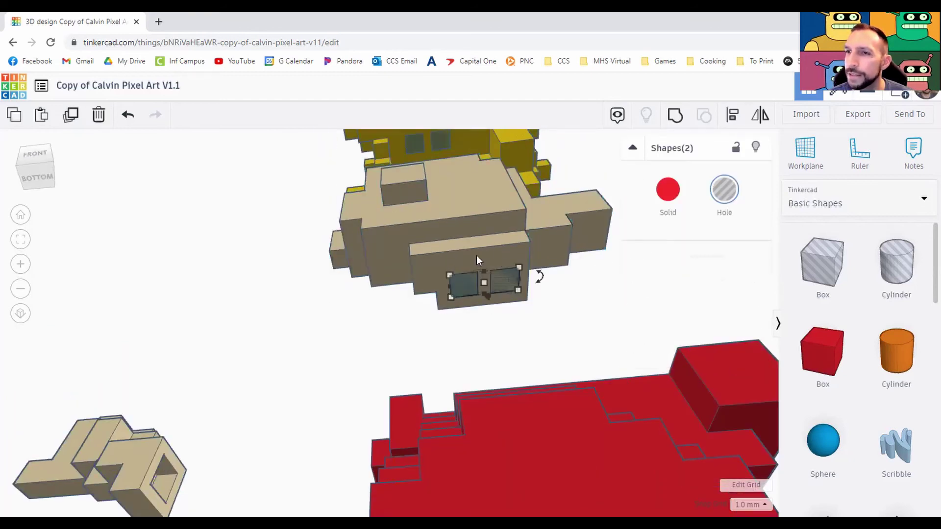
left_click(472, 252, "shift")
left_click(686, 119)
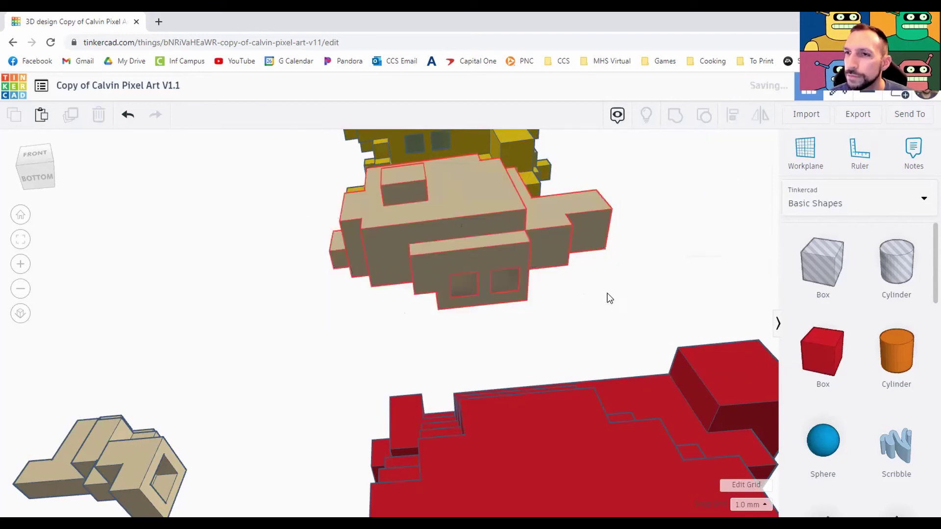
Step: Compare the neck sockets with the shirt's pegs from several angles and undo the head grouping
right_click_drag(616, 290, 452, 342)
right_click_drag(359, 387, 311, 416)
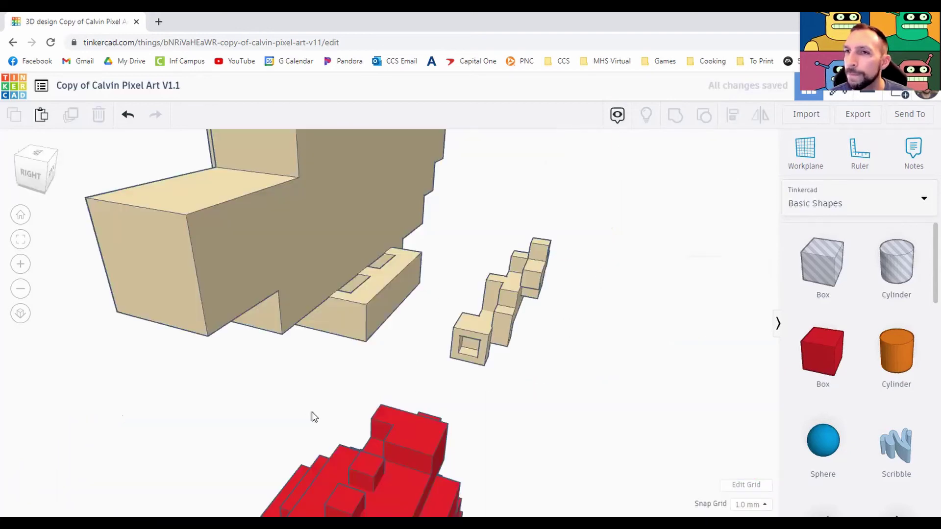
right_click_drag(451, 351, 556, 369)
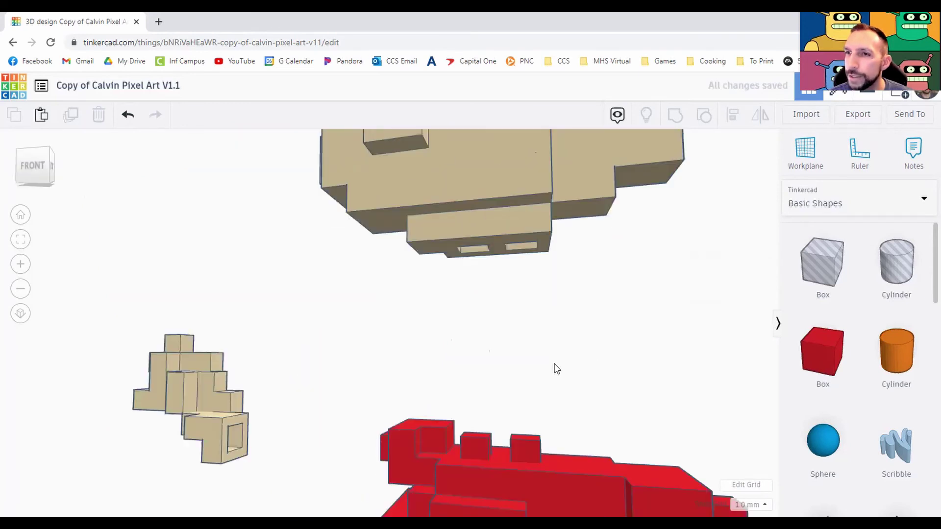
right_click_drag(525, 333, 526, 253)
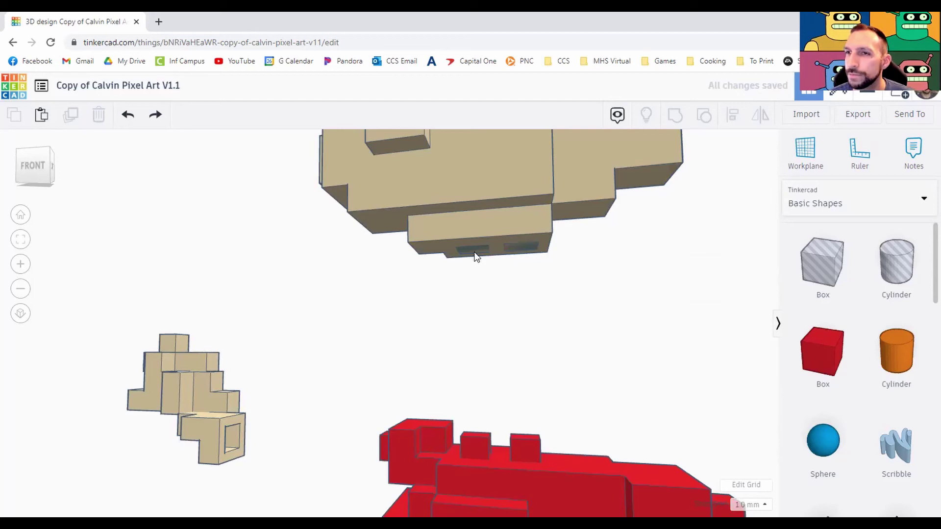
Step: Select the two neck hole boxes together with the two shirt pegs and move all four down by 1.5 mm
left_click(490, 254)
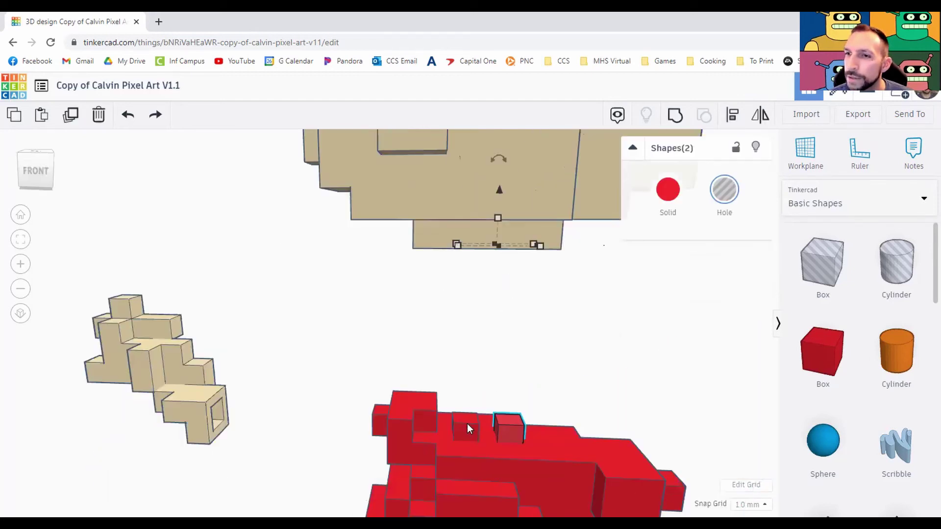
left_click(466, 425, "shift")
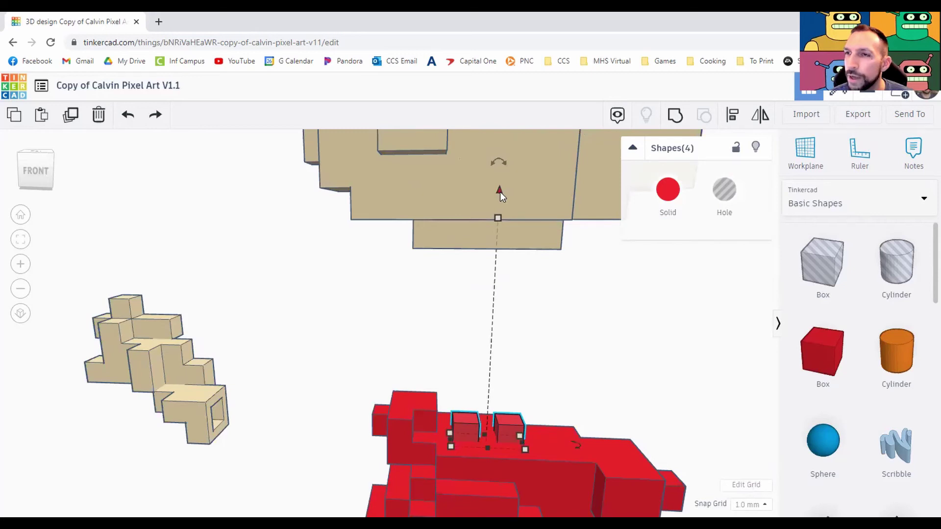
left_click_drag(500, 192, 500, 199)
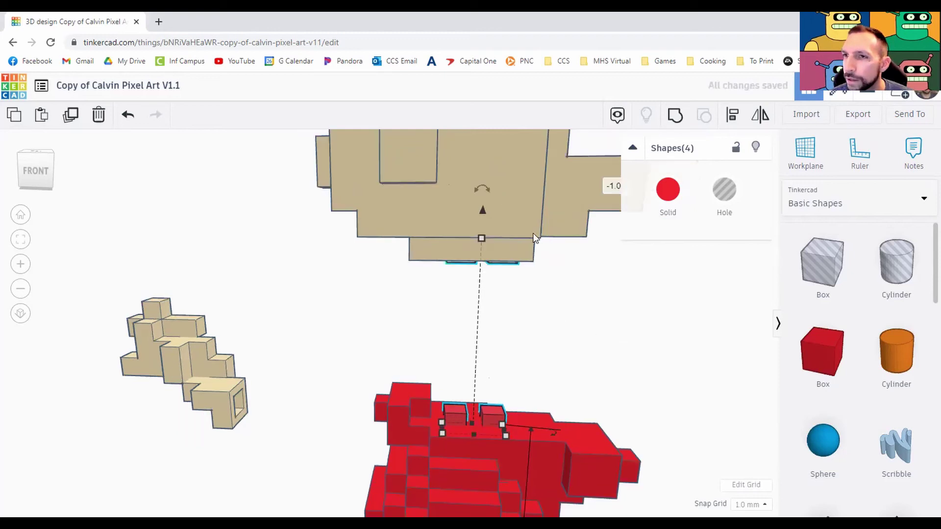
scroll(539, 230, "down", 1)
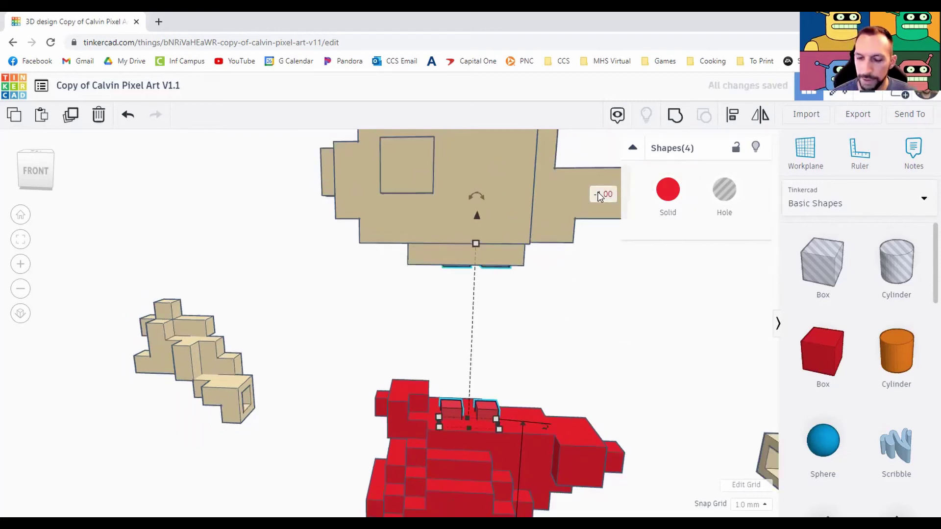
left_click(598, 194)
type("-")
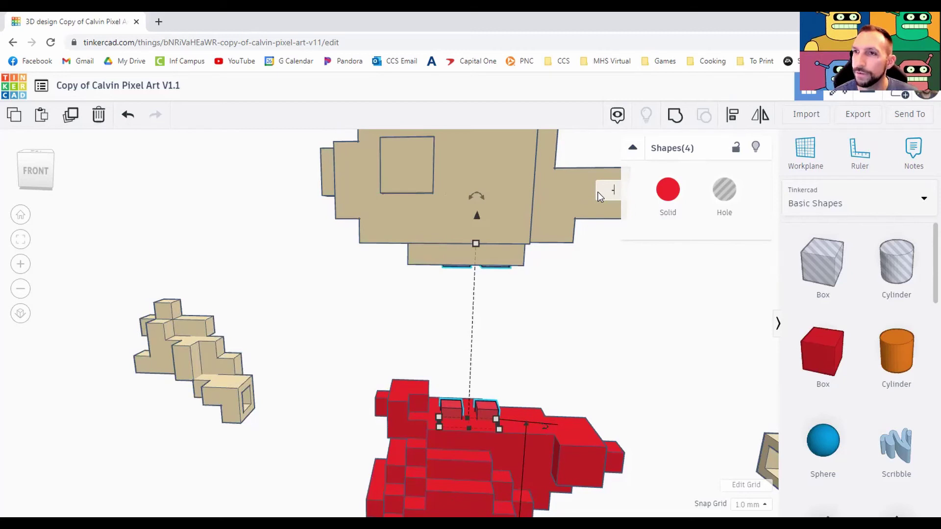
key("Return")
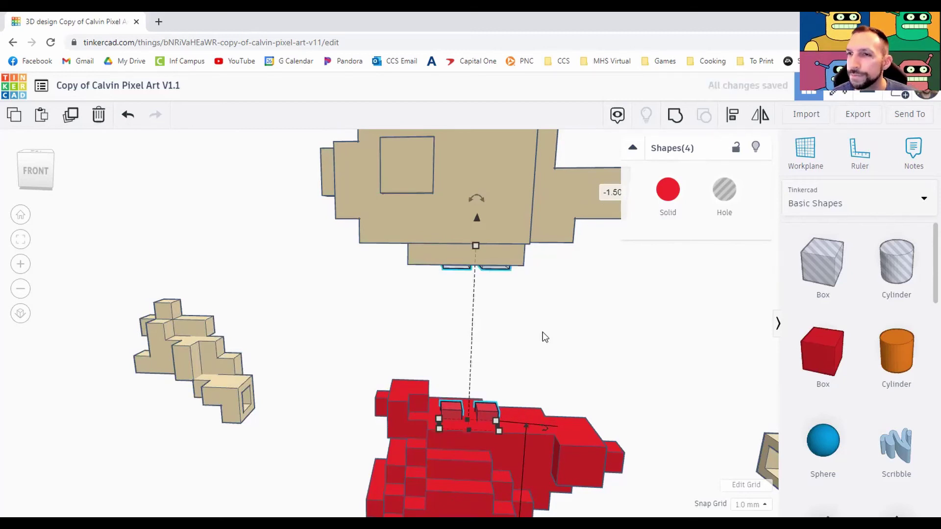
Step: Group the two lowered hole boxes with the head to cut shallower neck sockets
left_click(542, 337)
right_click_drag(526, 250, 485, 273)
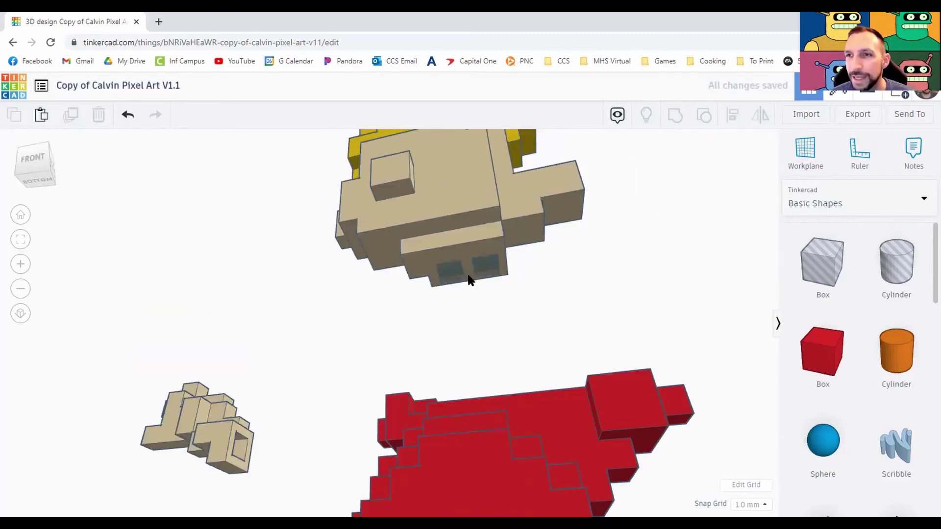
left_click(464, 279)
left_click(437, 269, "shift")
left_click(426, 249, "shift")
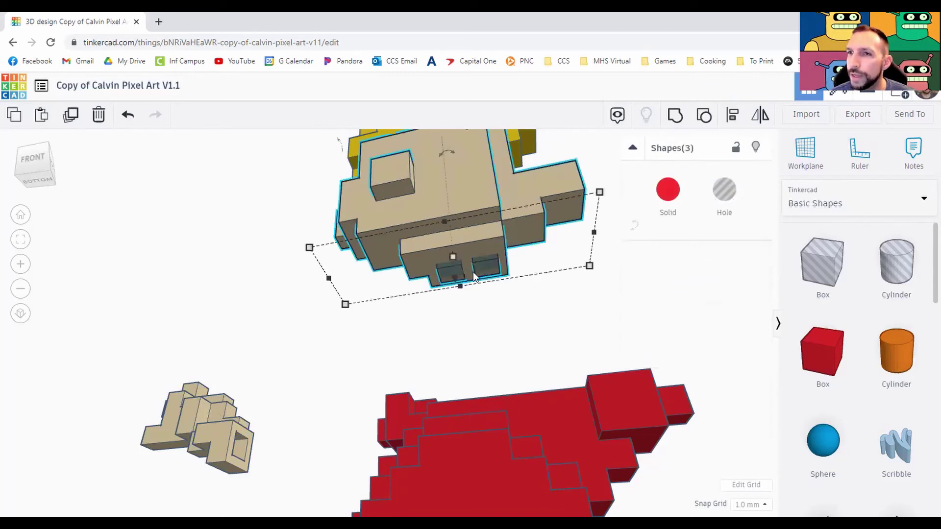
left_click(668, 119)
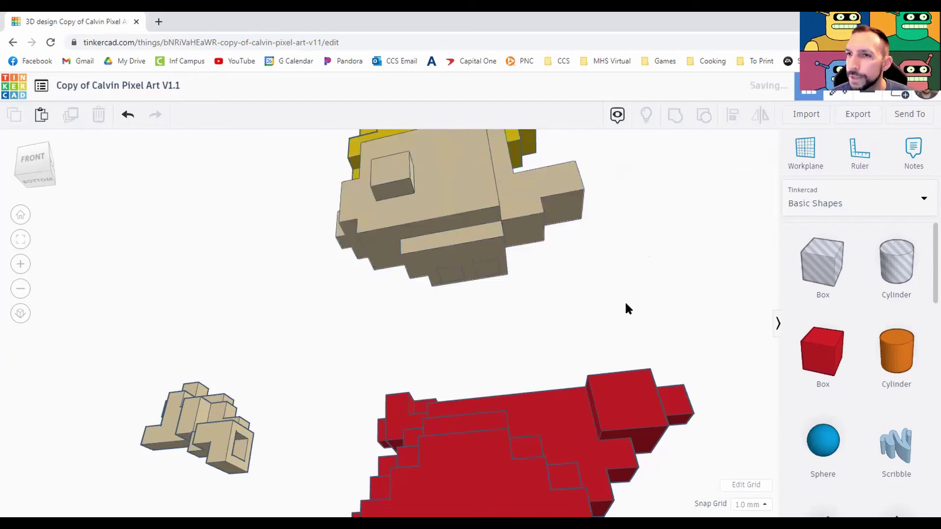
left_click(591, 295)
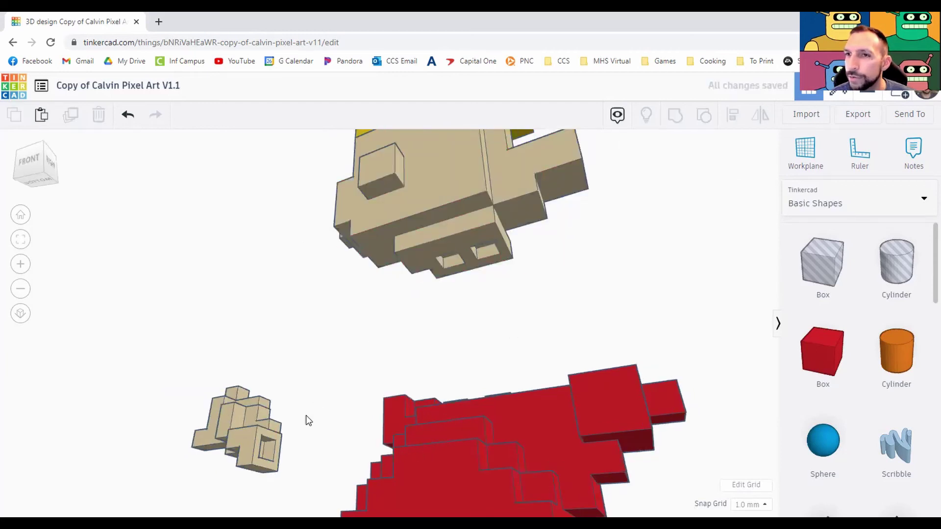
Step: Group the two lowered neck pegs with the red shirt
right_click_drag(306, 416, 468, 353)
right_click_drag(610, 347, 632, 355)
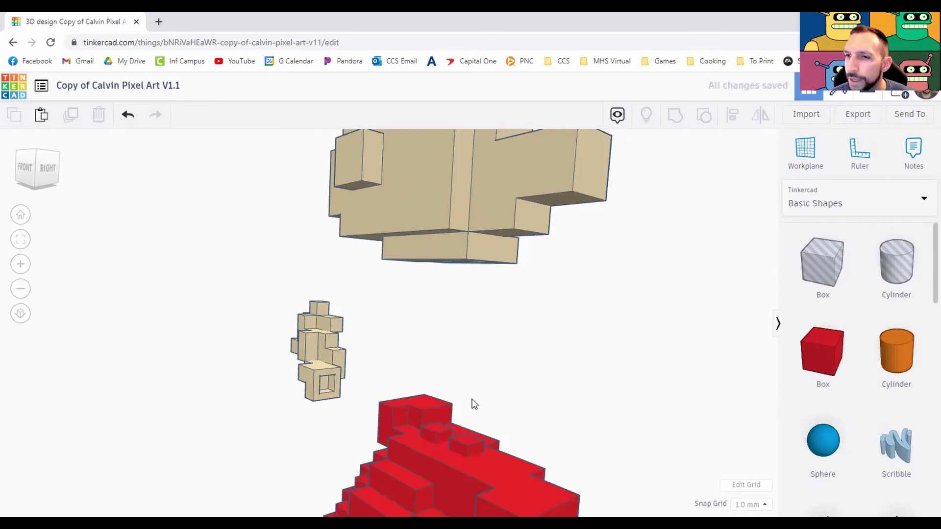
right_click_drag(471, 399, 494, 408)
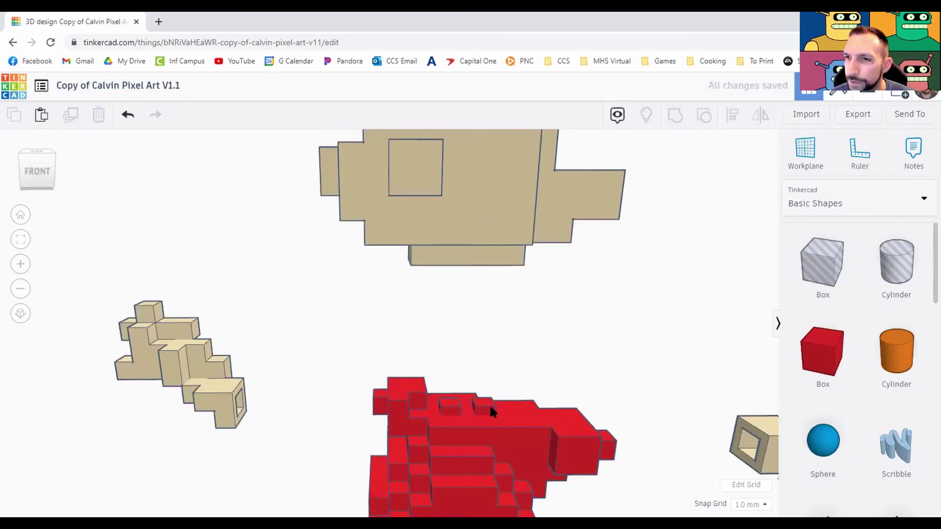
left_click(489, 403)
left_click(486, 405, "shift")
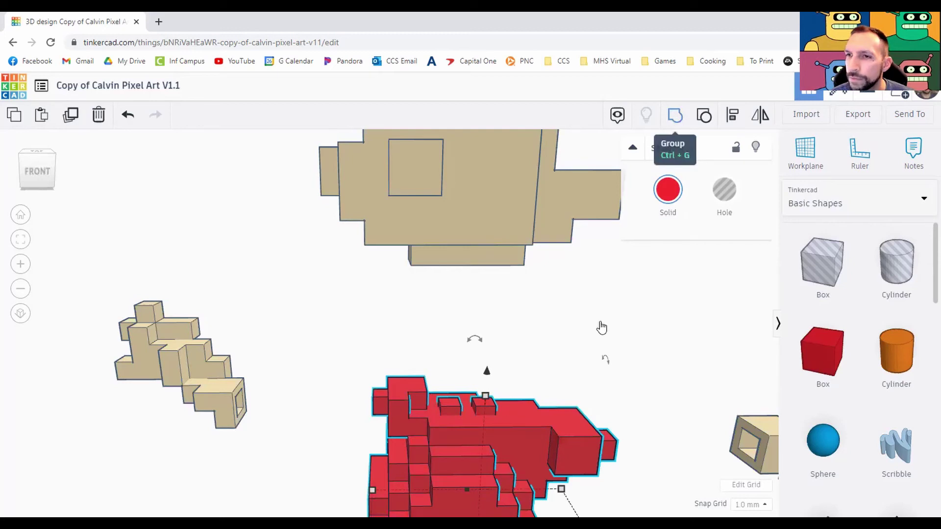
left_click(563, 308)
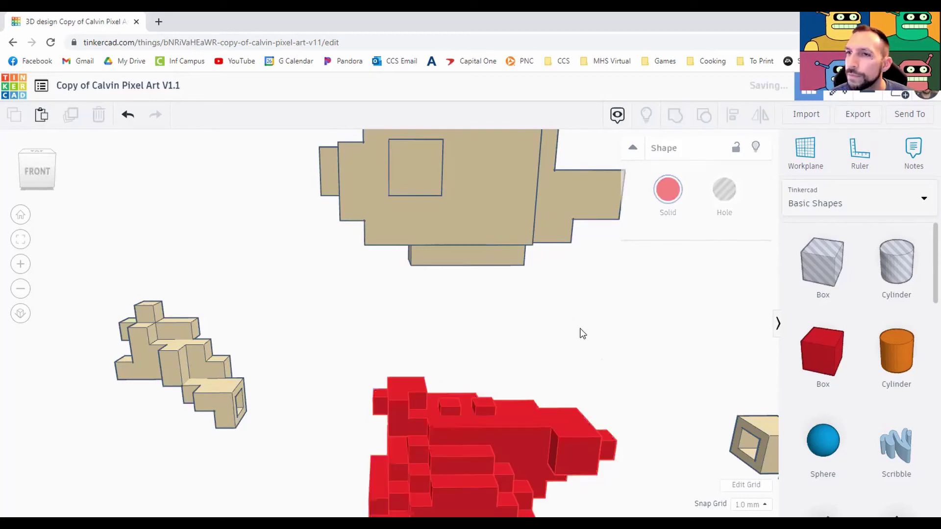
Step: Group the two hole boxes on the underside of the yellow hair with the hair to cut its sockets
right_click_drag(580, 331, 567, 284)
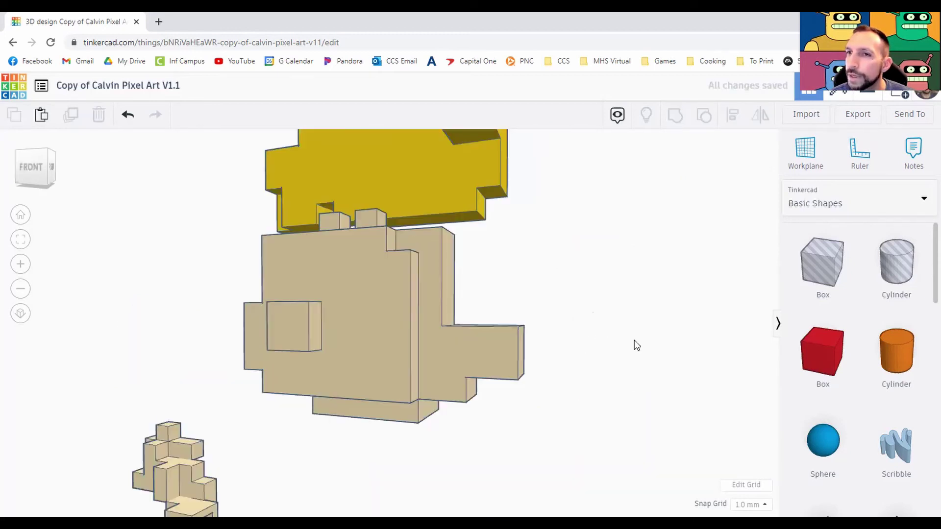
middle_click_drag(634, 340, 660, 313)
right_click_drag(398, 382, 515, 384)
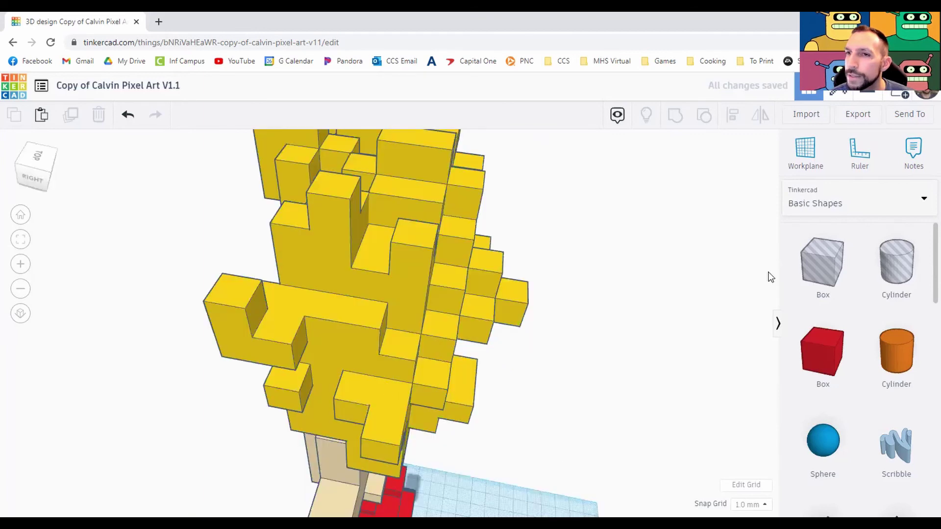
right_click_drag(768, 271, 368, 253)
right_click_drag(401, 214, 424, 185)
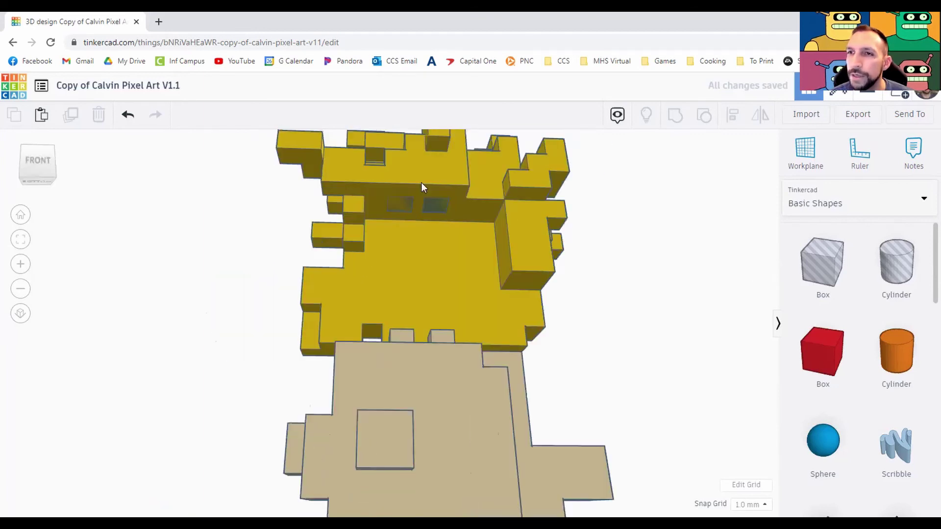
left_click(401, 204)
left_click(432, 206, "shift")
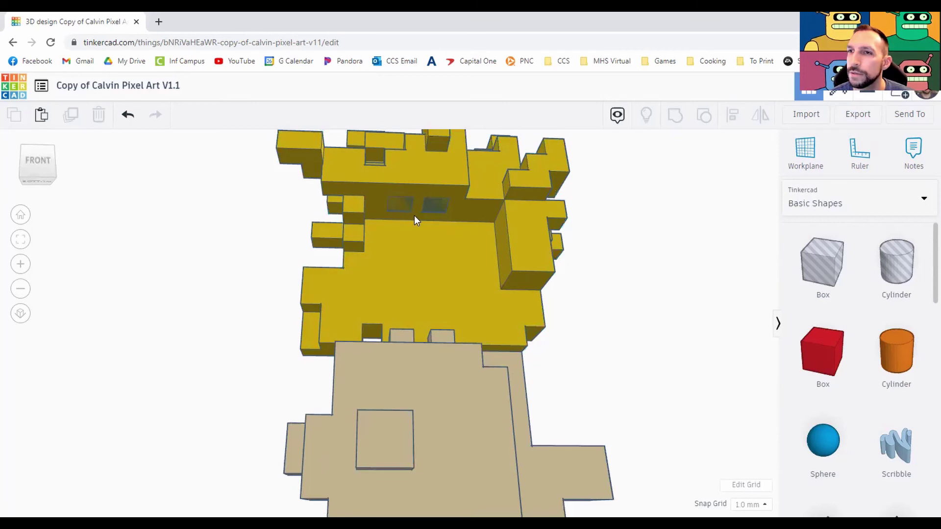
left_click(428, 209)
left_click(397, 211, "shift")
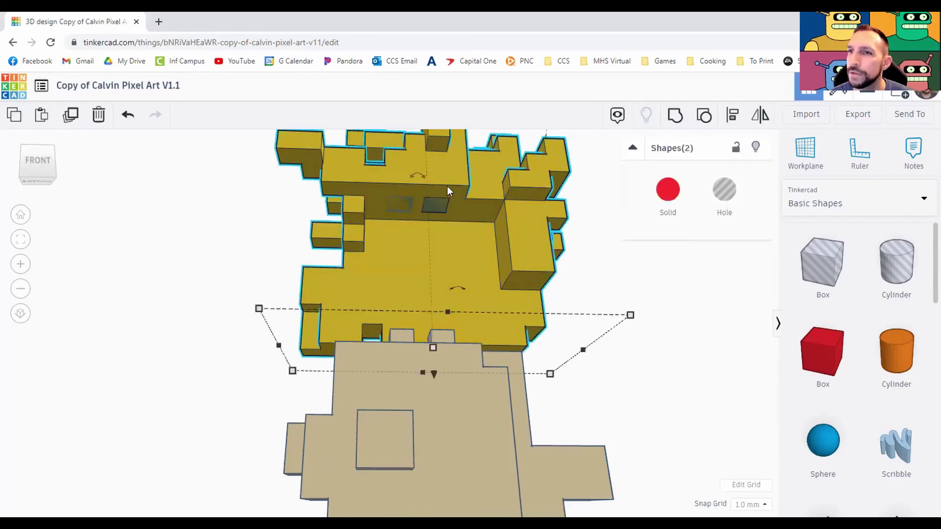
left_click(683, 121)
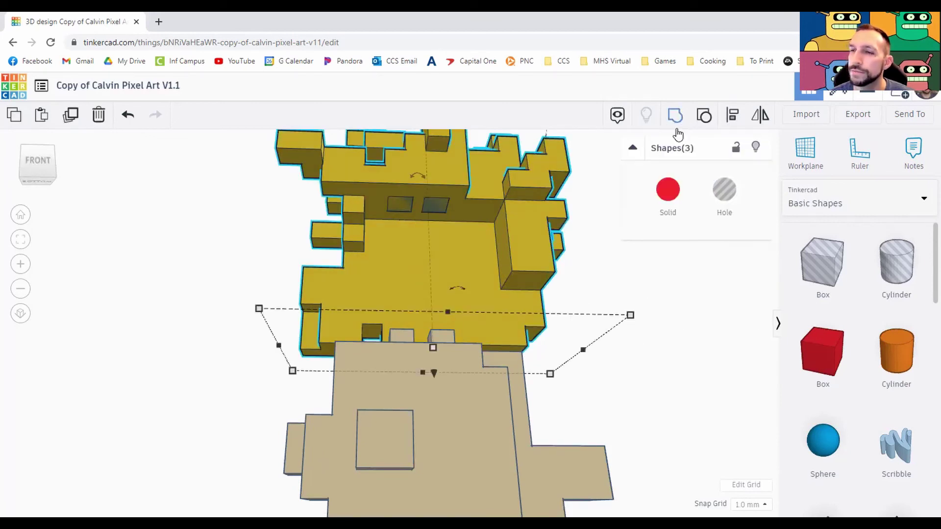
left_click(620, 273)
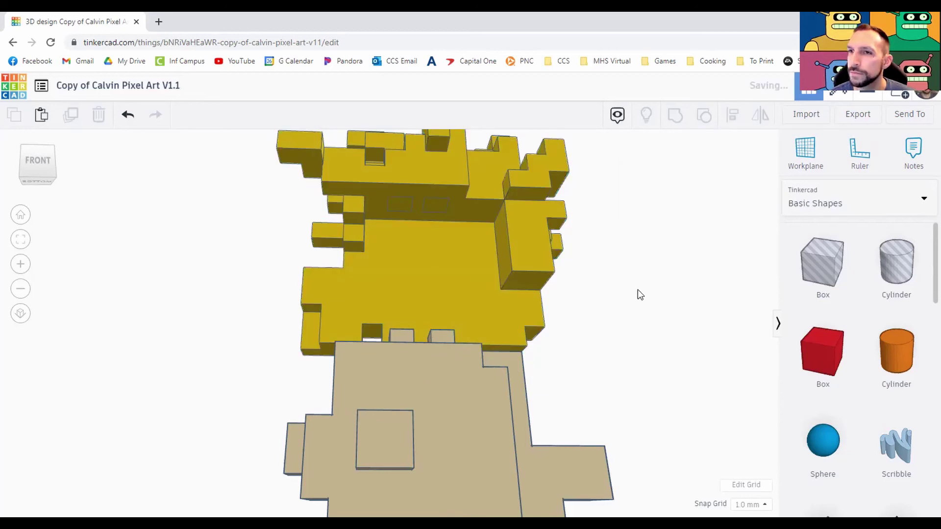
Step: Examine the two pegs on top of the head and the matching sockets under the yellow hair from above and below
left_click(600, 334)
right_click_drag(601, 334, 604, 373)
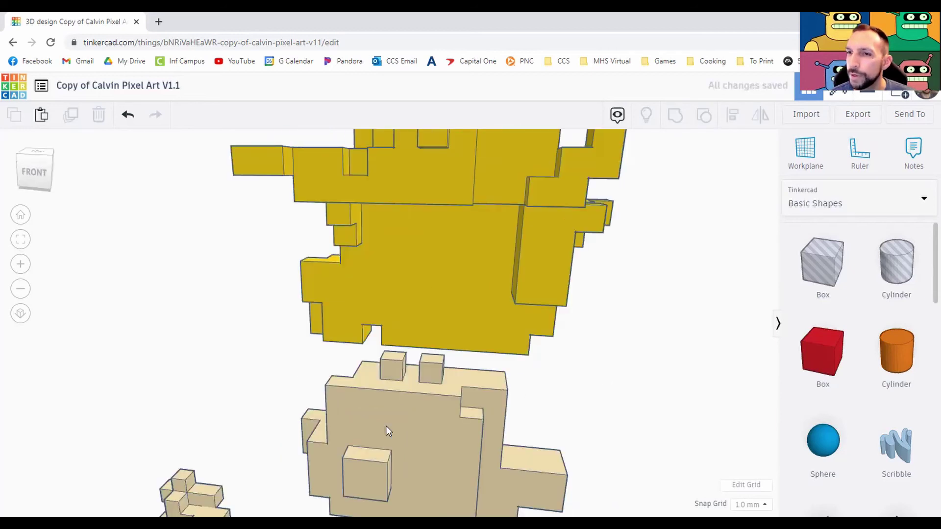
right_click_drag(386, 430, 387, 376)
left_click(387, 374)
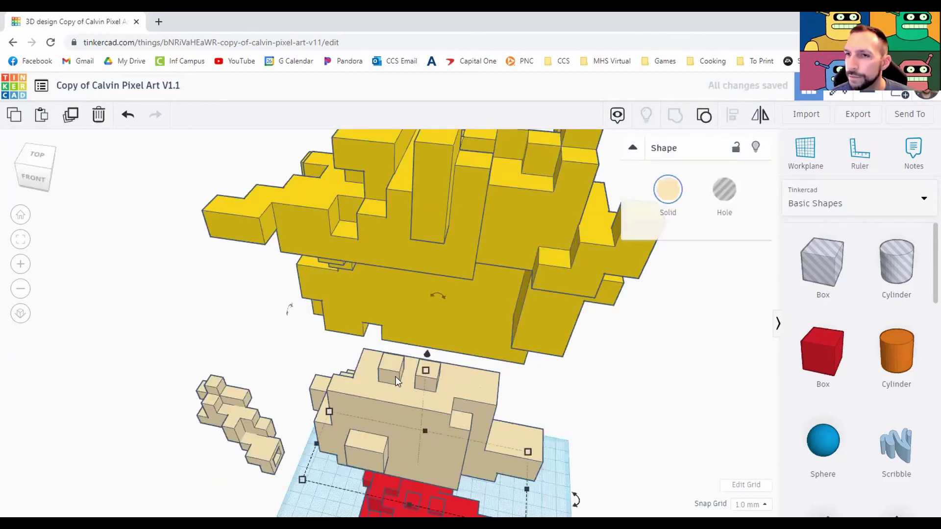
left_click(542, 385)
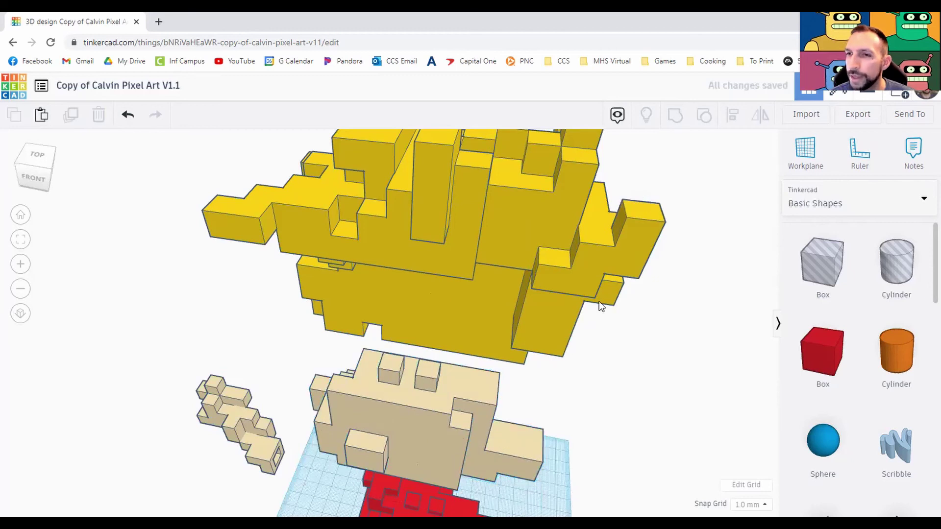
right_click_drag(599, 302, 584, 327)
right_click_drag(563, 384, 570, 409)
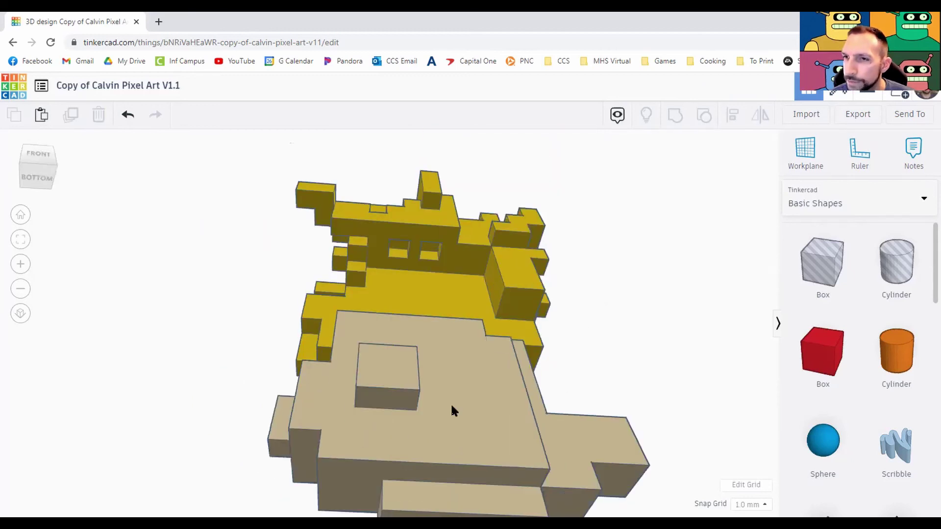
right_click_drag(450, 406, 442, 362)
left_click(442, 362)
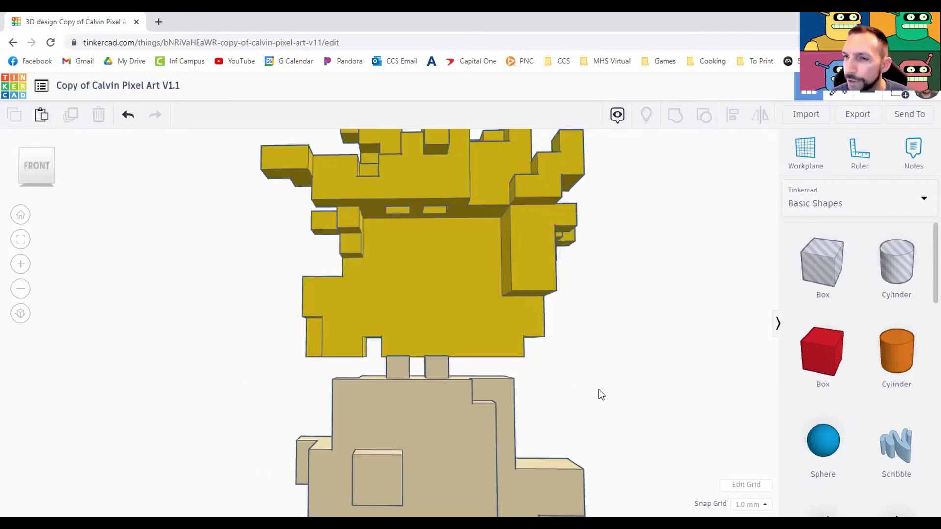
left_click(556, 367)
right_click_drag(569, 257, 593, 294)
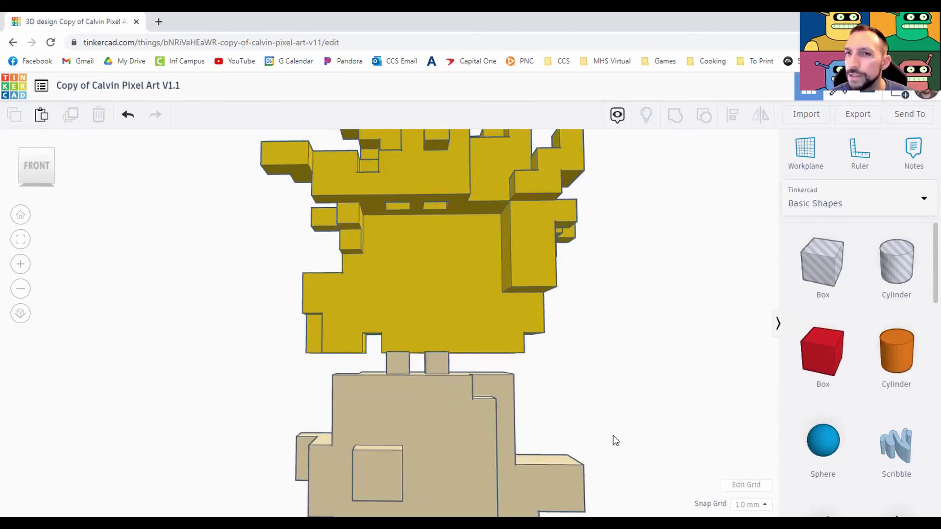
Step: Duplicate the red peg on the white foot piece together with the hole box under the black pants, and rotate the copies -90°
right_click_drag(615, 440, 586, 246)
right_click_drag(637, 446, 629, 330)
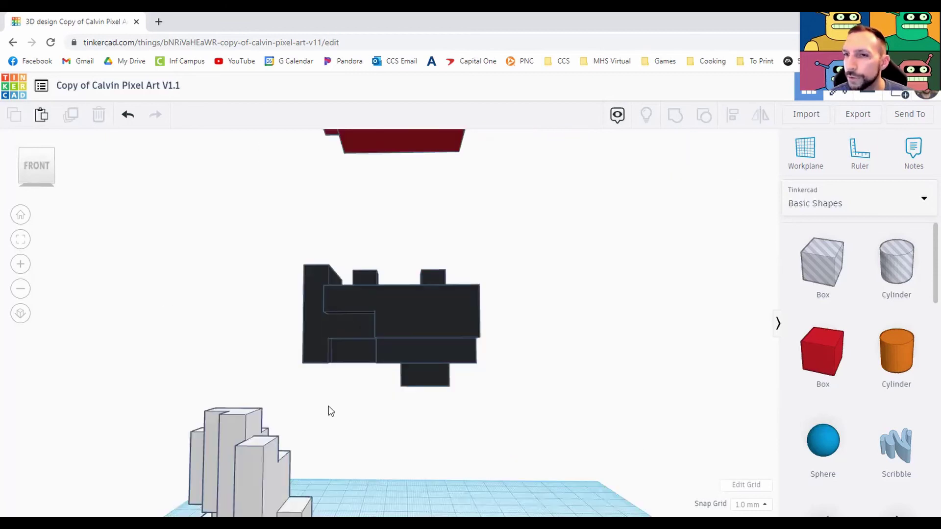
right_click_drag(329, 409, 512, 406)
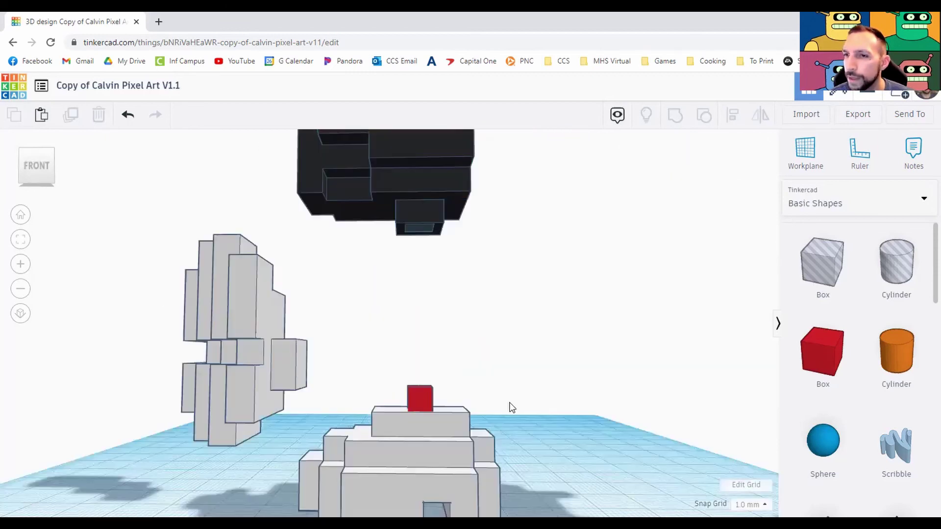
left_click(423, 397)
left_click(440, 232, "shift")
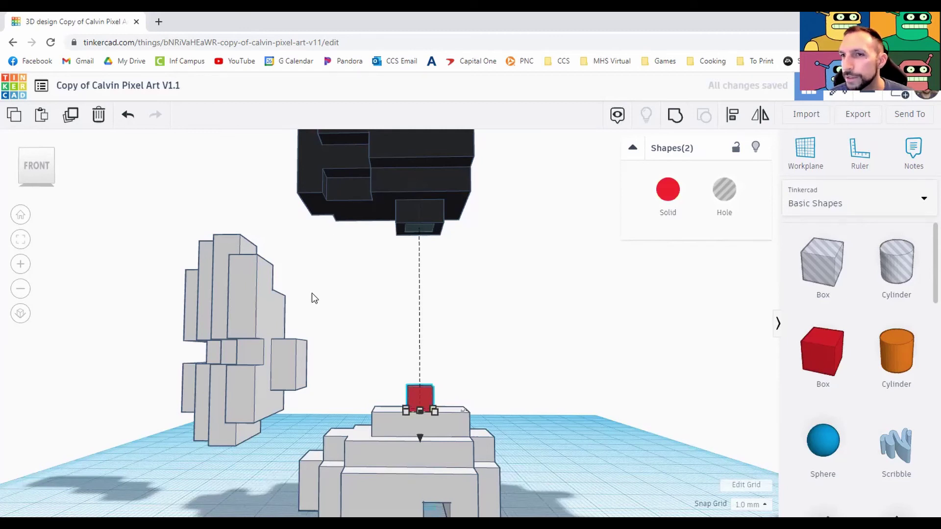
left_click_drag(310, 297, 435, 342)
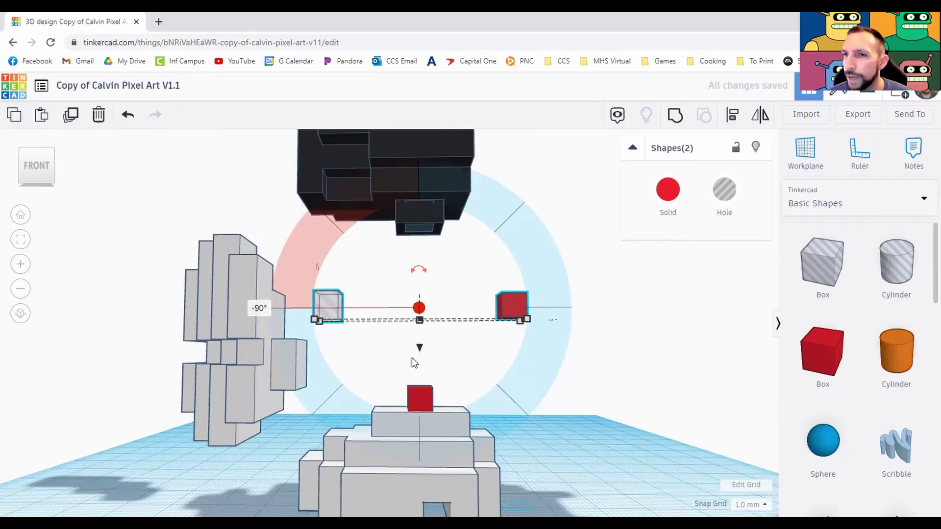
Step: Move the upright white piece 40 mm sideways, away from the copied peg and hole box
middle_click_drag(245, 342, 354, 342)
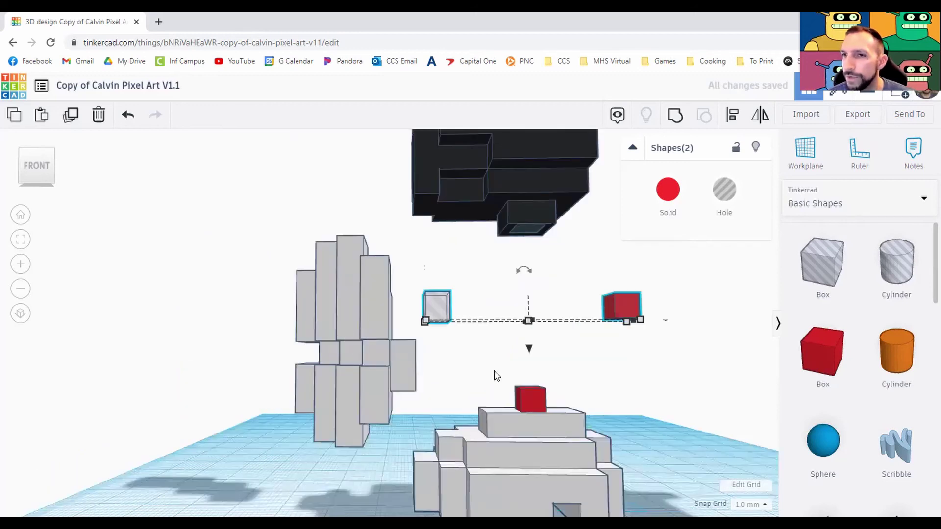
scroll(360, 319, "down", 2)
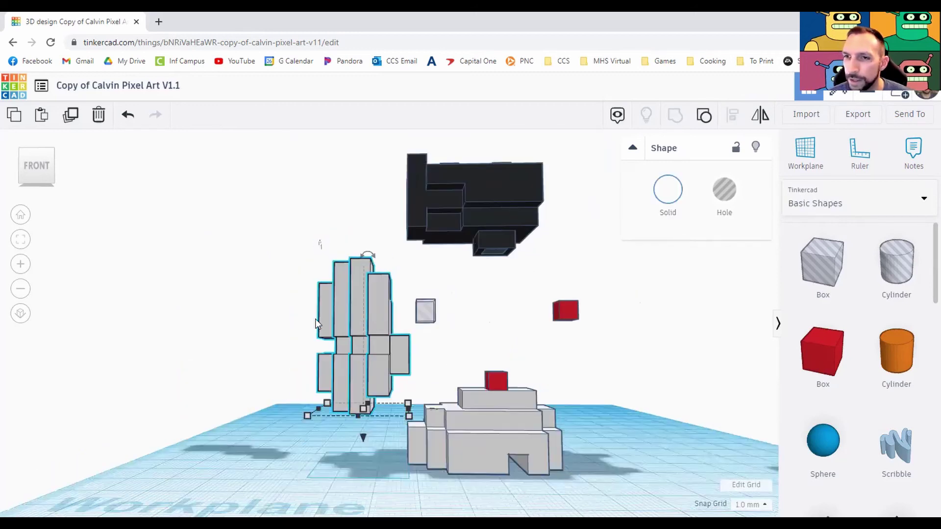
left_click_drag(319, 324, 233, 322)
Step: Select the copied hole box and red peg together and move the pair -40 mm sideways toward the upright white piece
left_click(429, 312)
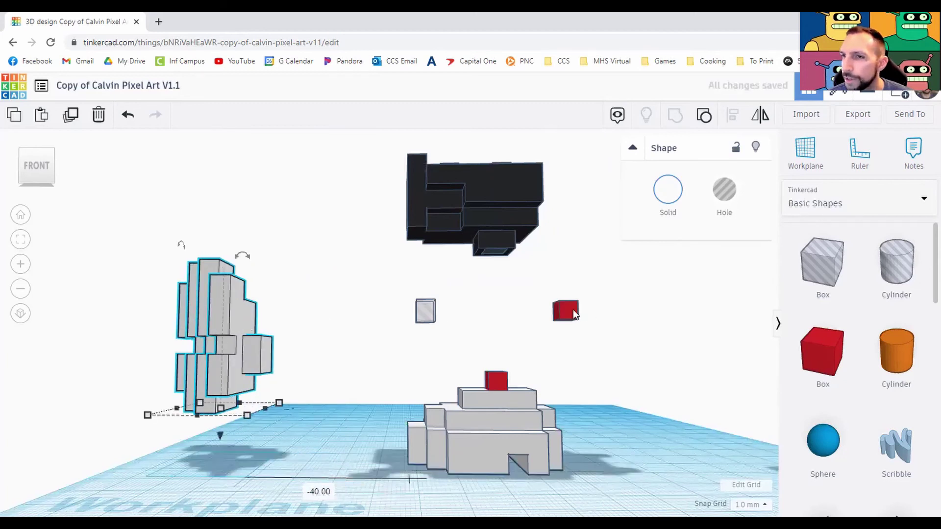
left_click(565, 307, "shift")
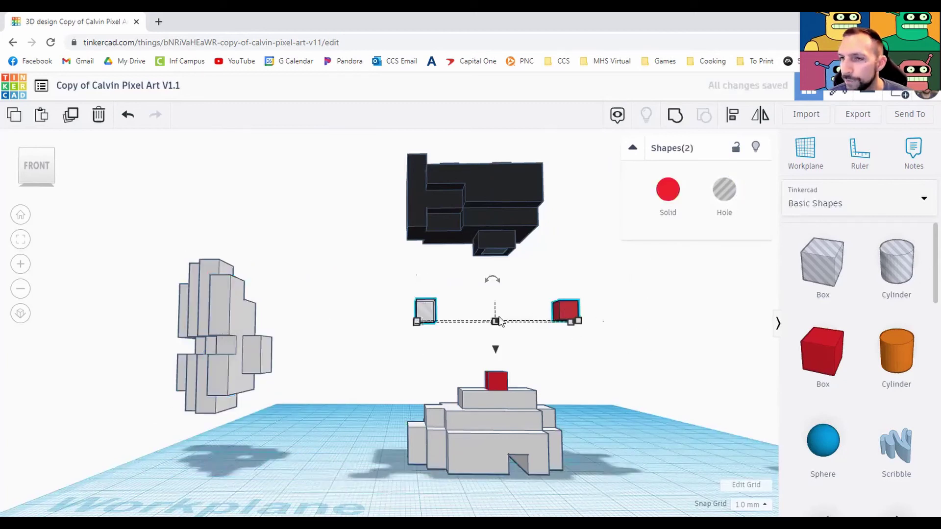
left_click_drag(498, 319, 511, 321)
key("ctrl+z")
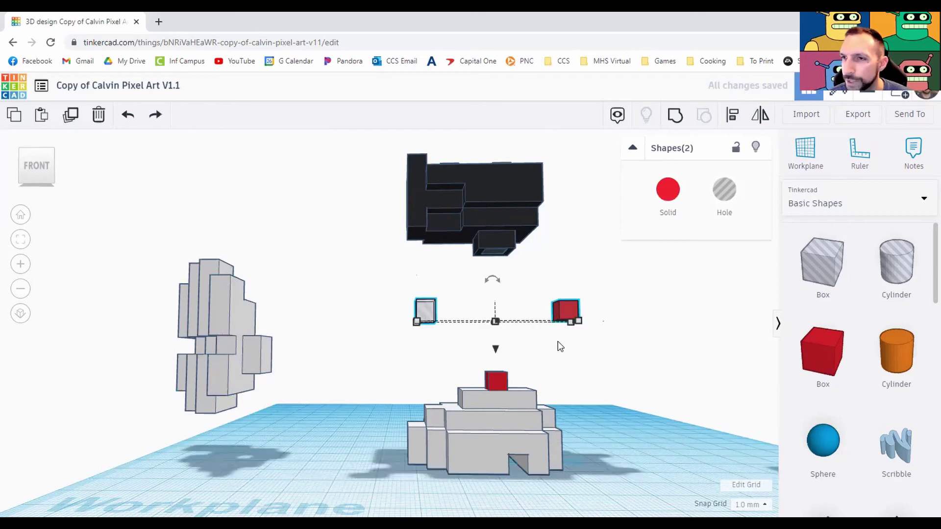
right_click_drag(558, 341, 566, 329)
left_click_drag(566, 330, 420, 342)
left_click_drag(447, 370, 428, 360)
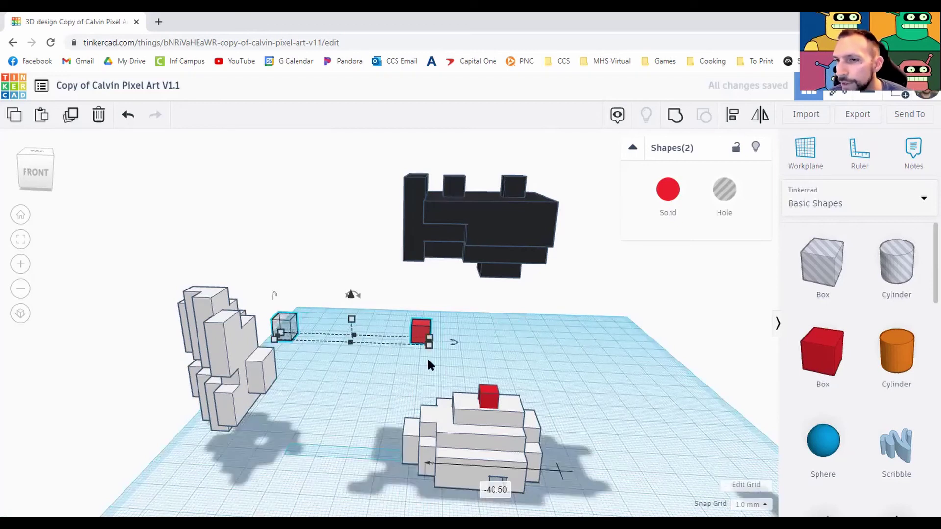
left_click(503, 489)
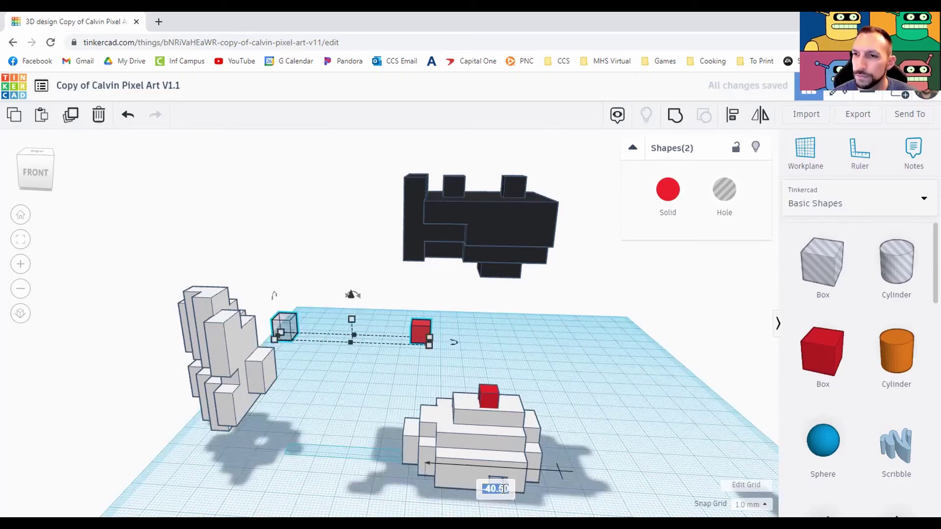
type("40")
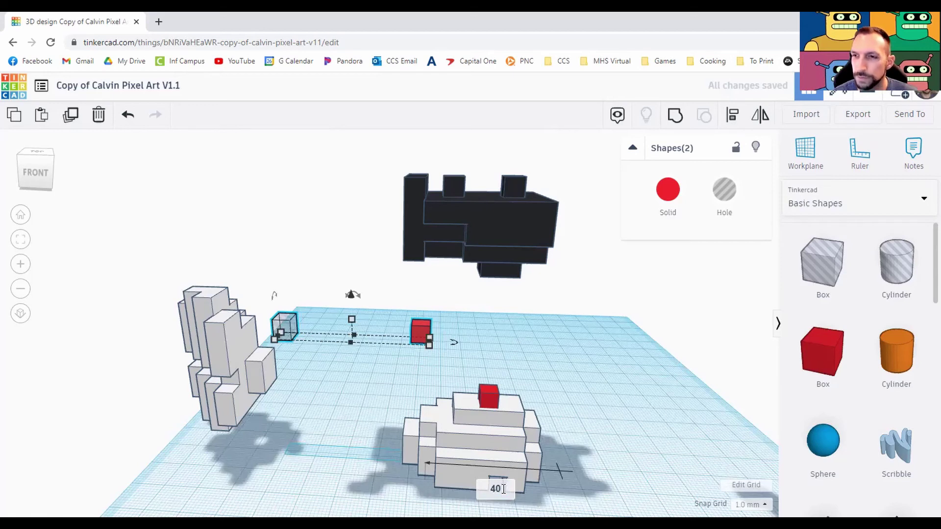
key("BackSpace")
key("BackSpace")
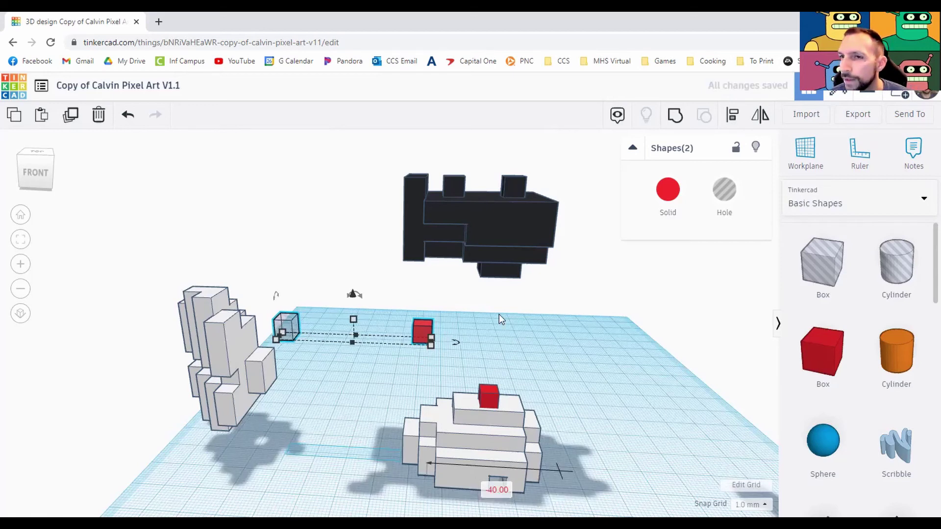
left_click(346, 340)
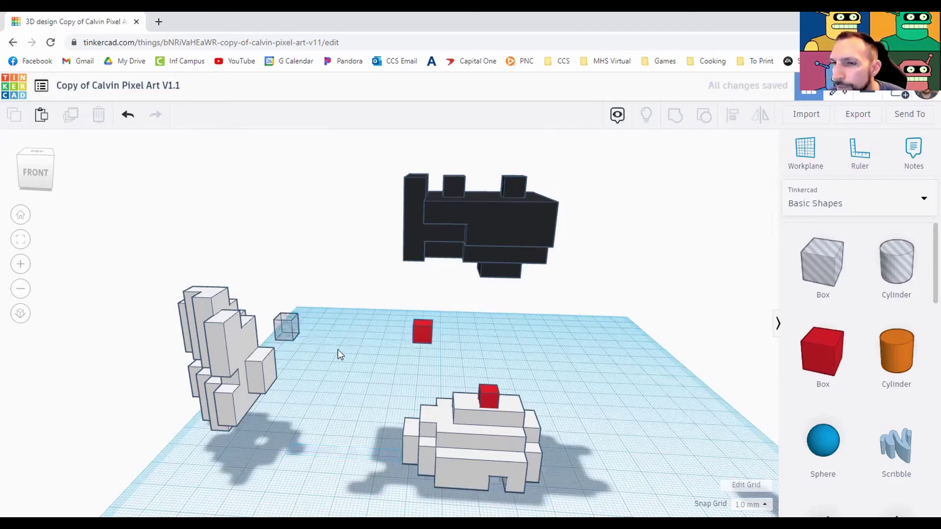
Step: Shift only the copied red peg about 7 mm toward the copied hole box
middle_click_drag(337, 349, 346, 337)
middle_click_drag(501, 310, 654, 288)
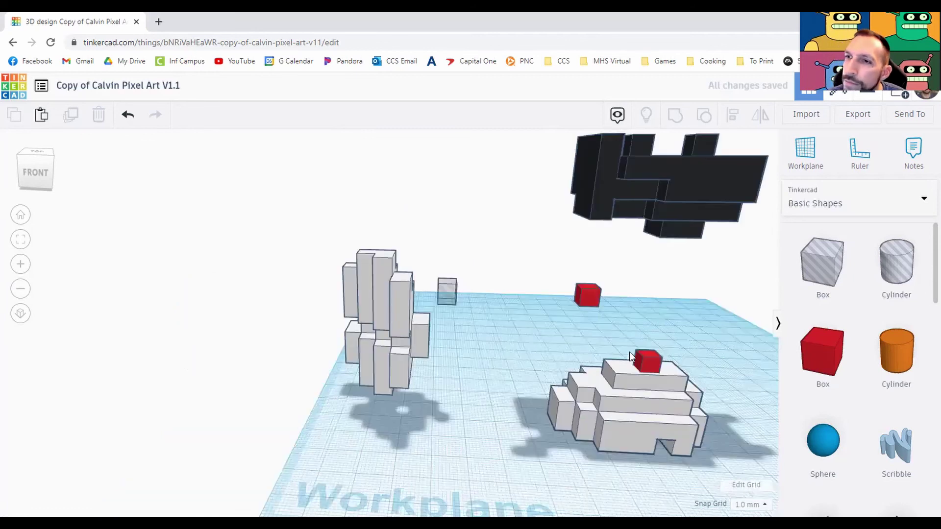
middle_click_drag(655, 334, 711, 355)
left_click(657, 325)
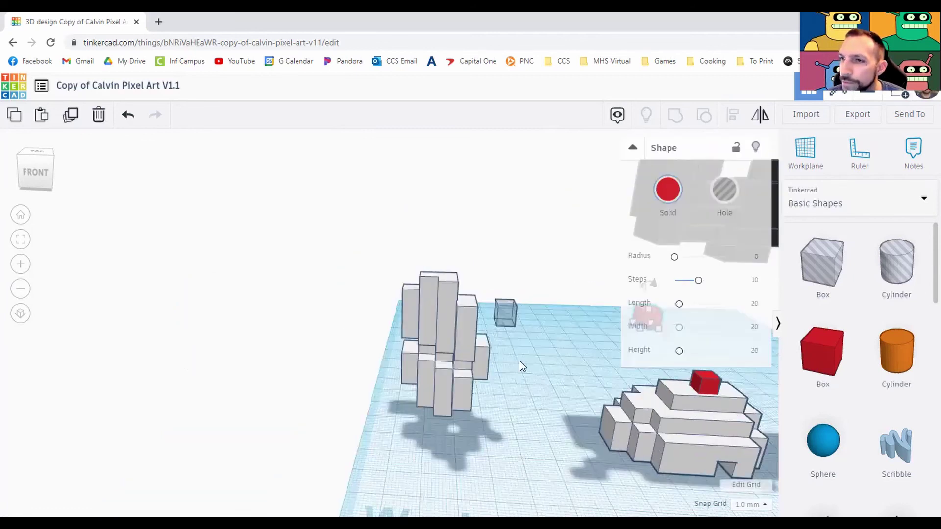
left_click(573, 355)
middle_click_drag(574, 348, 489, 382)
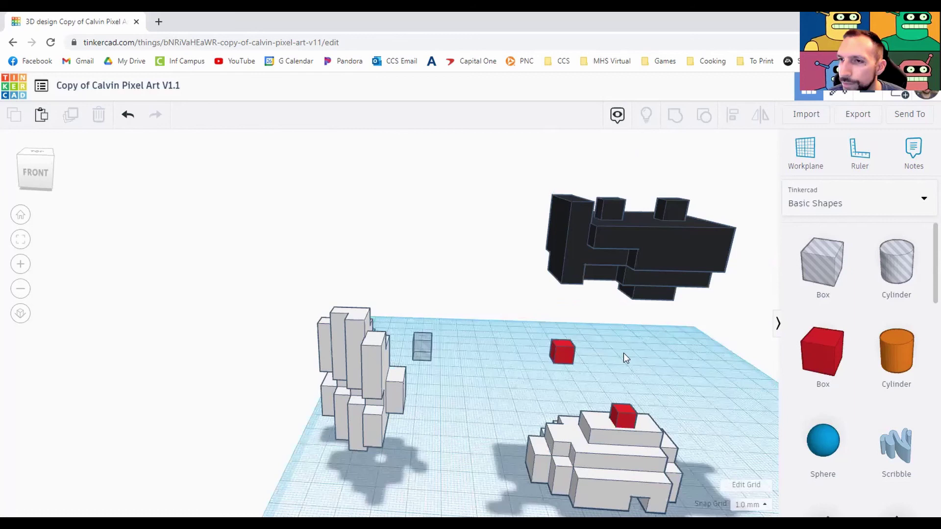
left_click(562, 351)
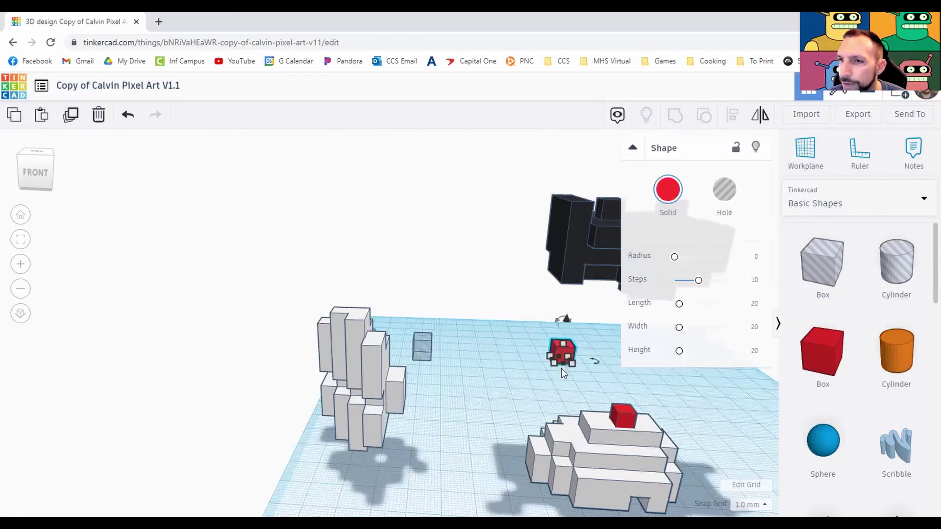
right_click_drag(561, 369, 544, 385)
scroll(588, 383, "up", 3)
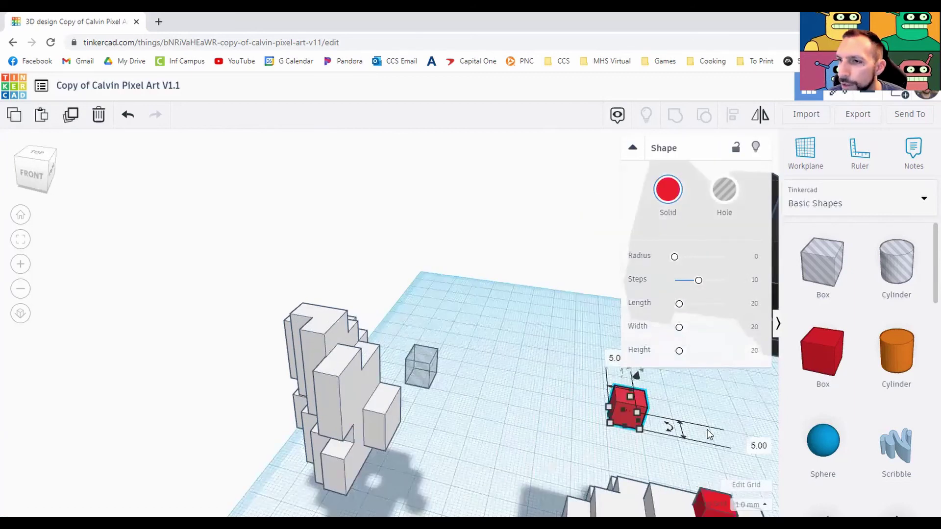
scroll(708, 434, "up", 2)
key("Left")
key("Left")
key("Left")
key("Left")
key("Left")
key("Left")
key("Left")
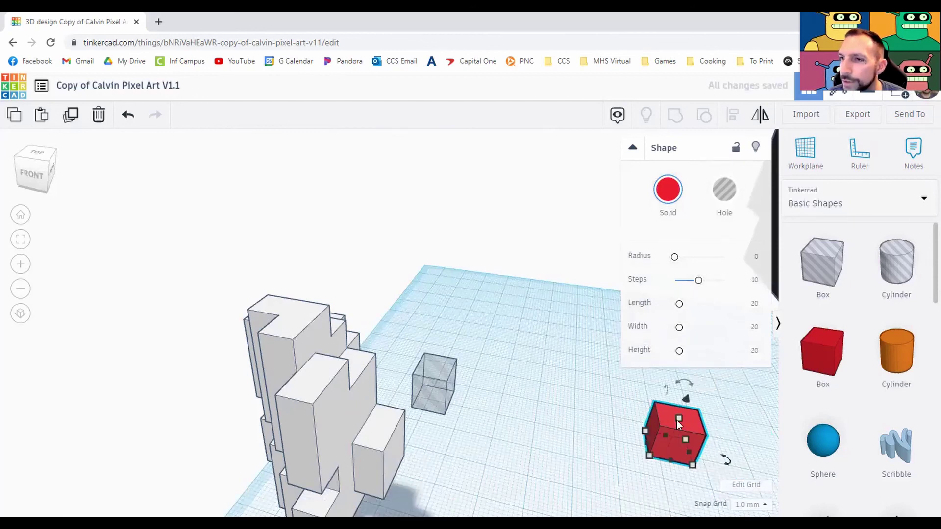
left_click(690, 324)
Step: Try to lower the black pants piece by 37 mm toward the white foot piece
right_click_drag(704, 301, 371, 282)
left_click(403, 304)
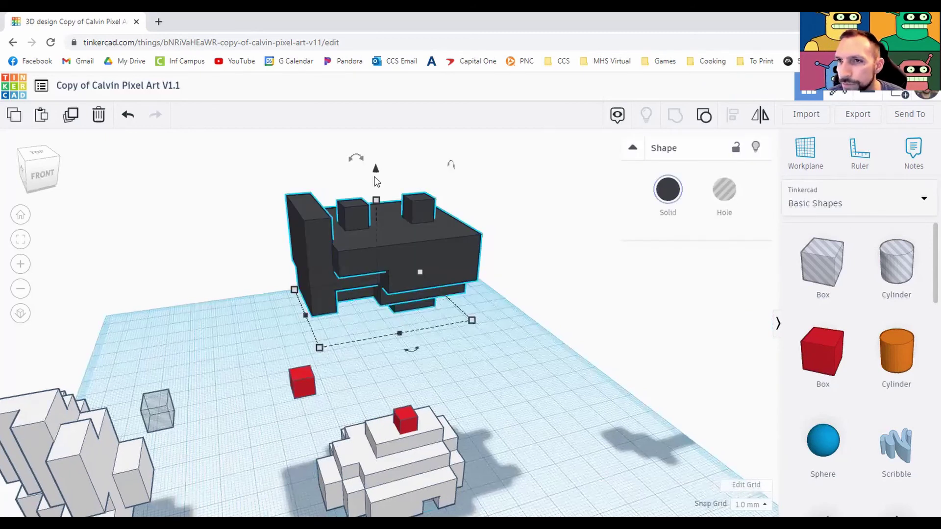
left_click_drag(374, 244, 376, 329)
key("Down")
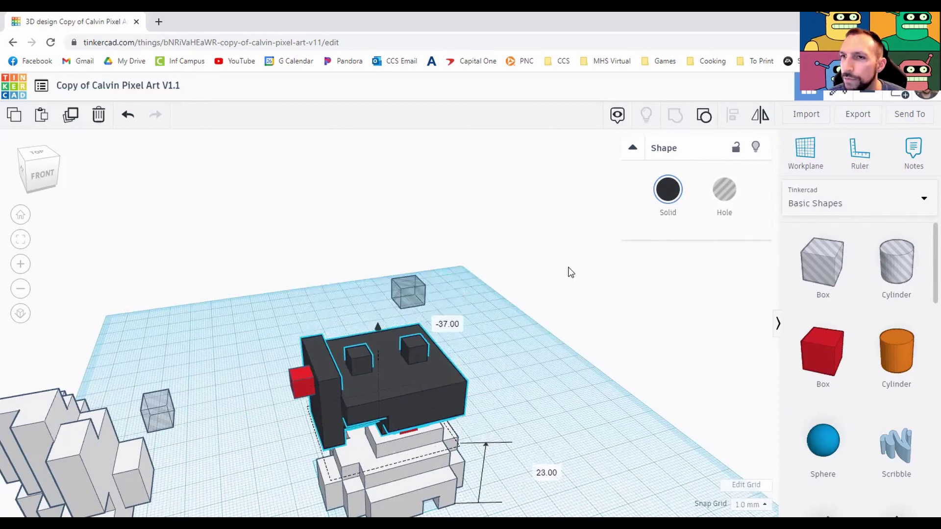
key("shift+Up")
key("ctrl+z")
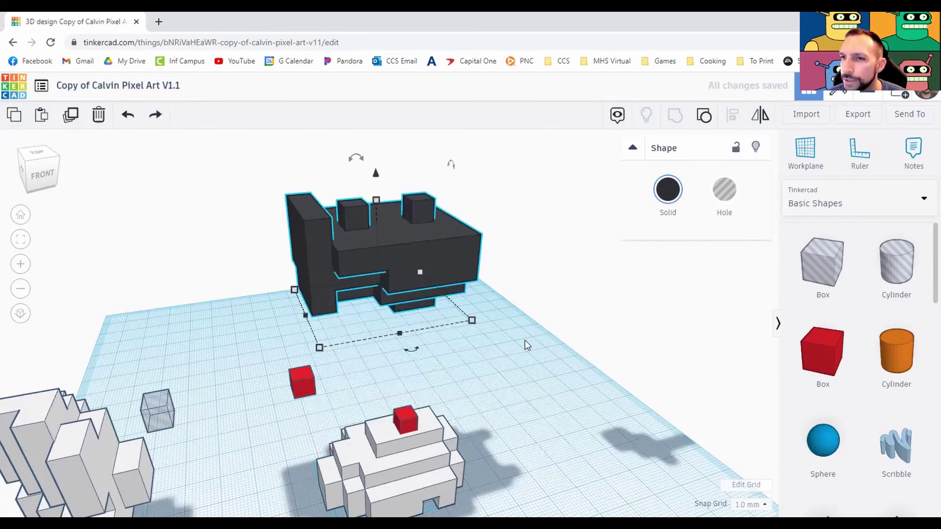
Step: Group the hole box on the underside of the black pants with the pants to cut the socket
right_click_drag(525, 340, 508, 356)
left_click(411, 346)
right_click_drag(411, 347, 414, 343)
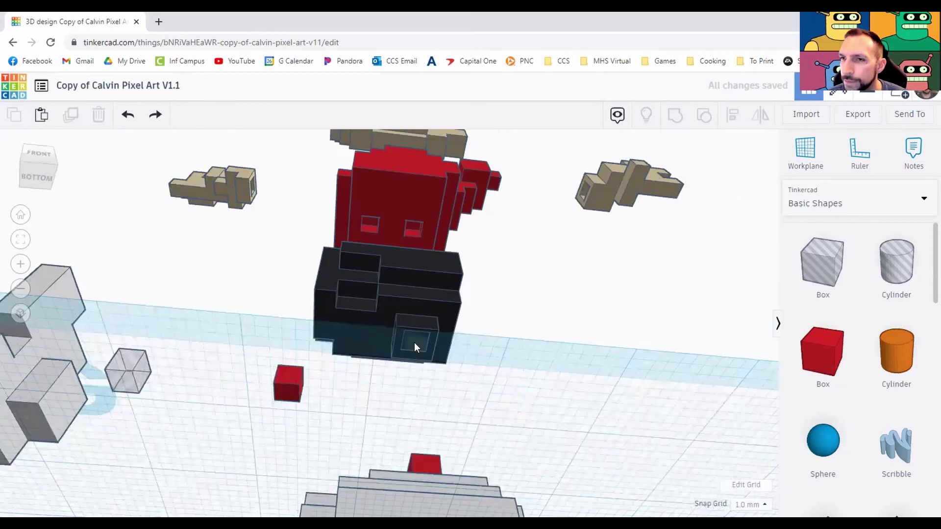
left_click(419, 289)
left_click(674, 116)
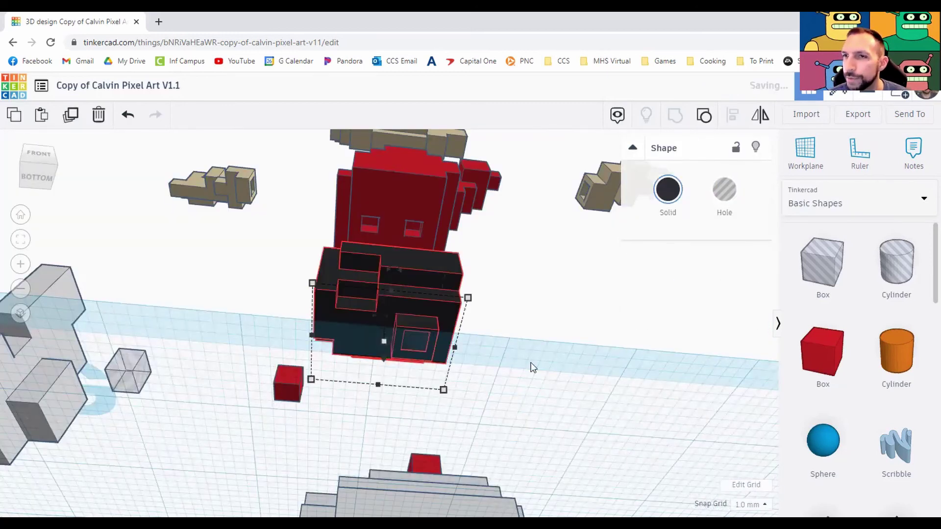
left_click(541, 440)
Step: Lower the black pants piece about 40 mm to seat its socket over the red peg on the white foot piece
right_click_drag(360, 231, 423, 219)
left_click(422, 219)
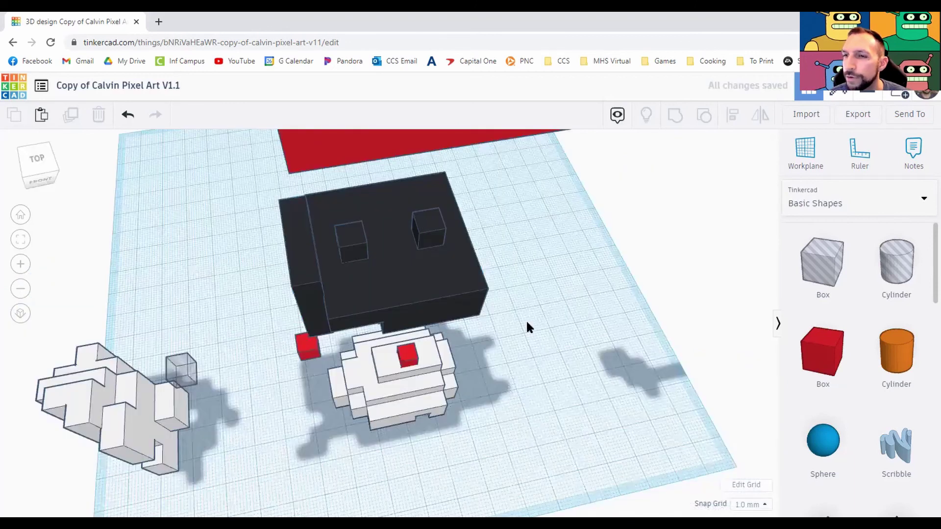
right_click_drag(395, 282, 382, 196)
left_click(520, 358)
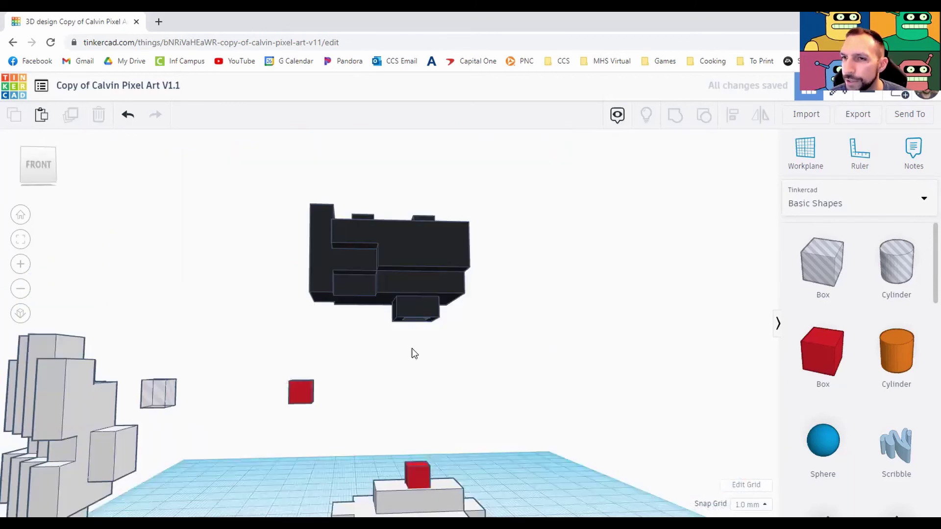
left_click(405, 311)
right_click_drag(391, 364, 381, 351)
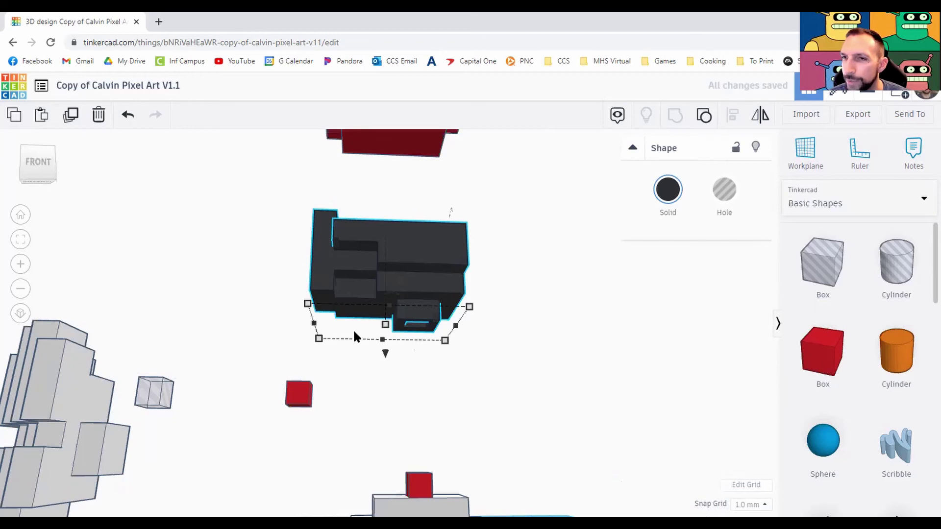
left_click_drag(385, 354, 385, 489)
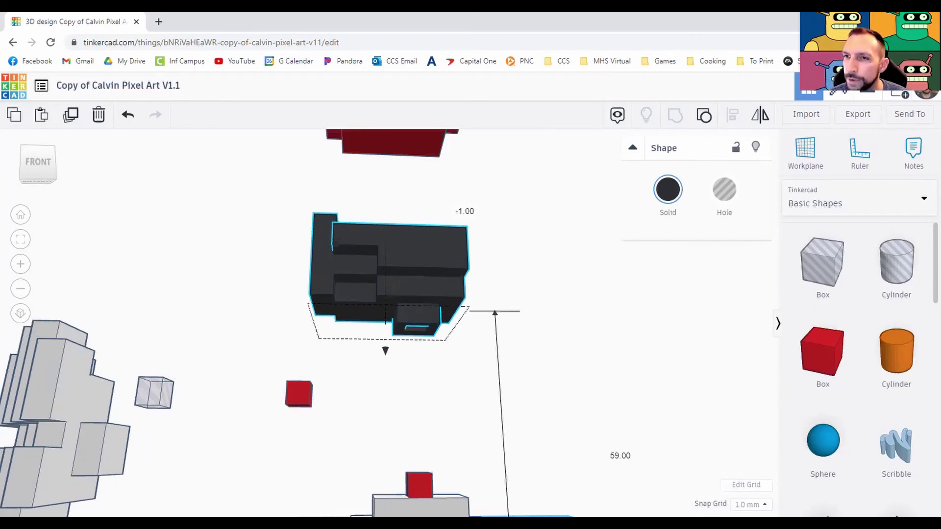
left_click_drag(385, 351, 385, 516)
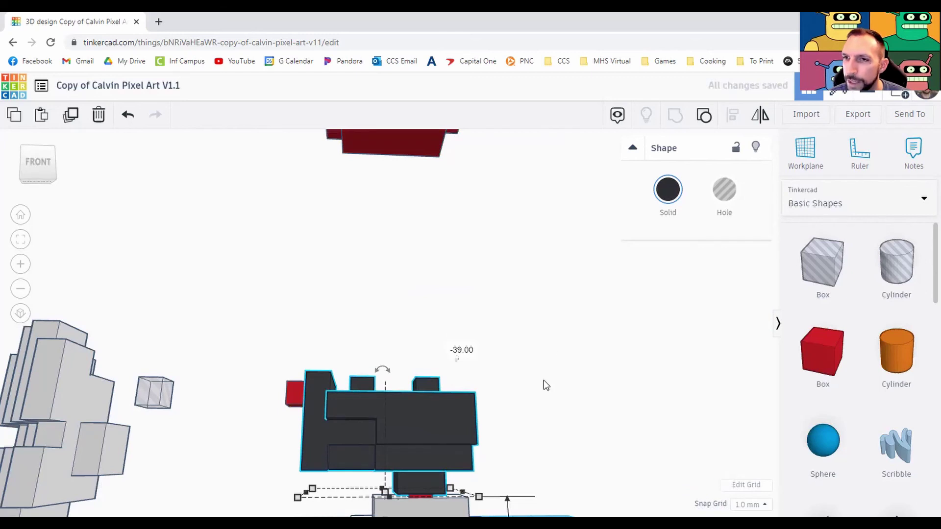
middle_click_drag(542, 380, 388, 426)
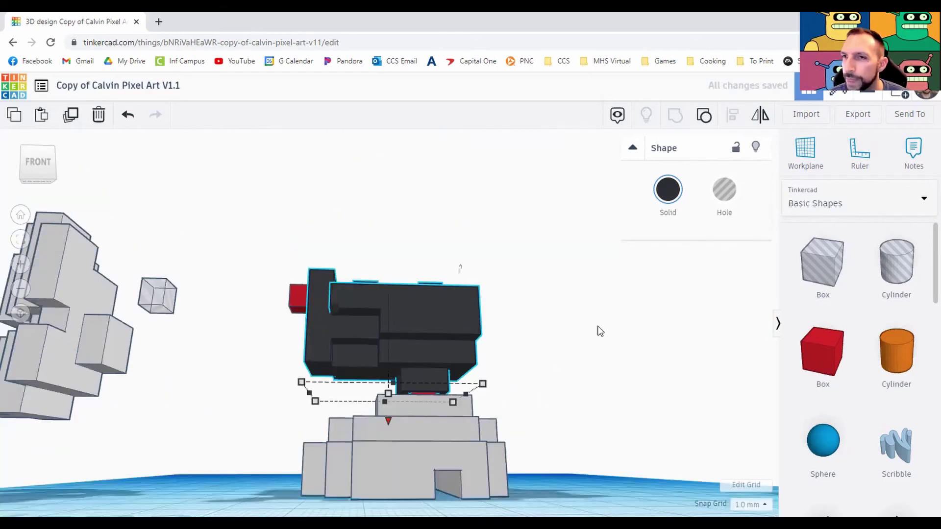
left_click_drag(388, 421, 388, 425)
left_click(482, 400)
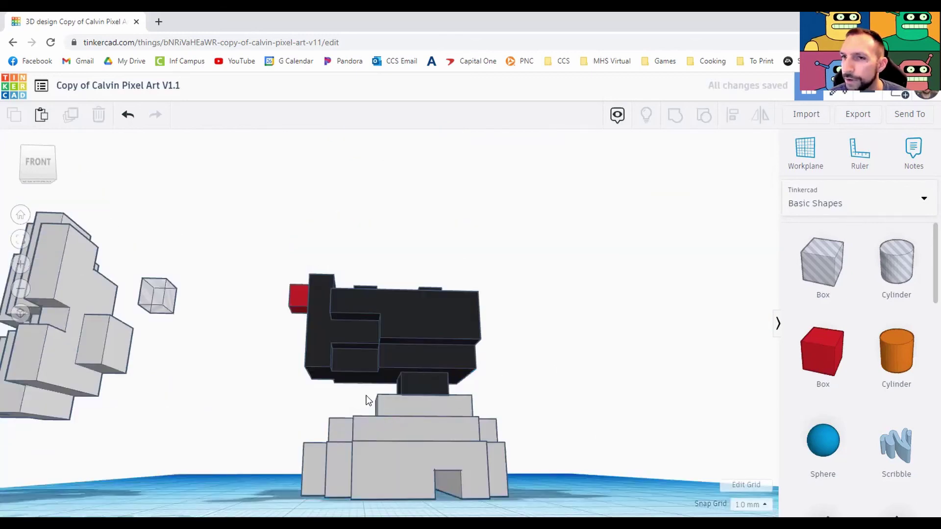
Step: Select the hole box and the red peg beside the black pants together and lower the pair by 12.5 mm
mouse_move(369, 401)
right_mouse_down()
mouse_move(95, 395)
mouse_move(375, 401)
right_mouse_up()
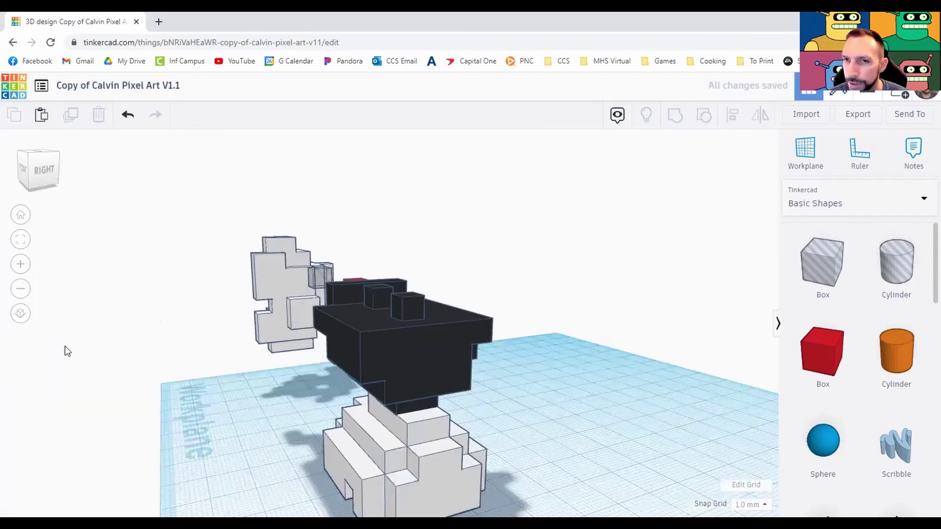
right_click_drag(65, 347, 115, 344)
left_click(128, 345)
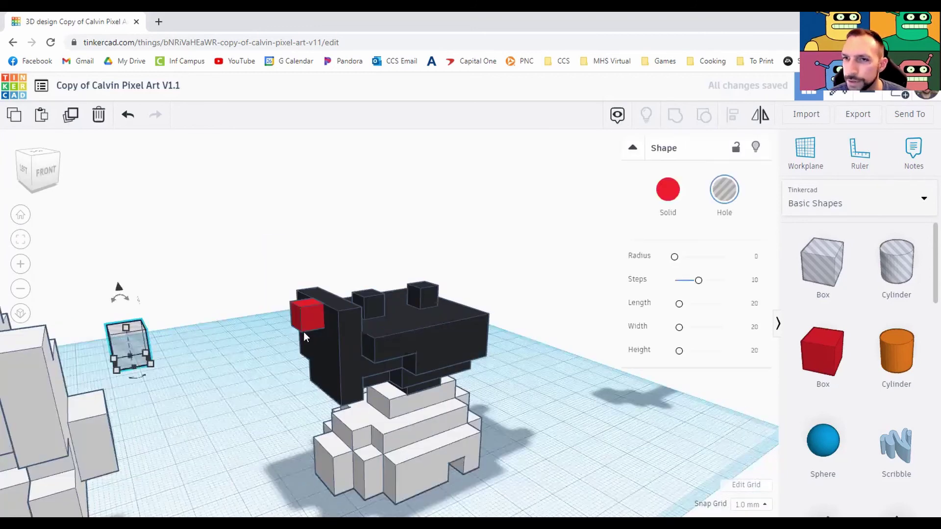
left_click(306, 315, "shift")
right_click_drag(299, 395, 236, 352)
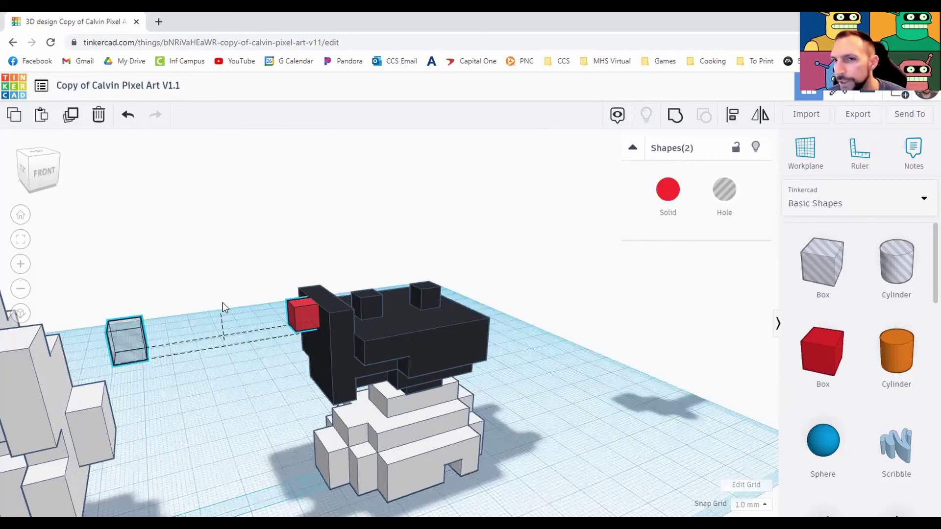
right_click_drag(222, 301, 211, 286)
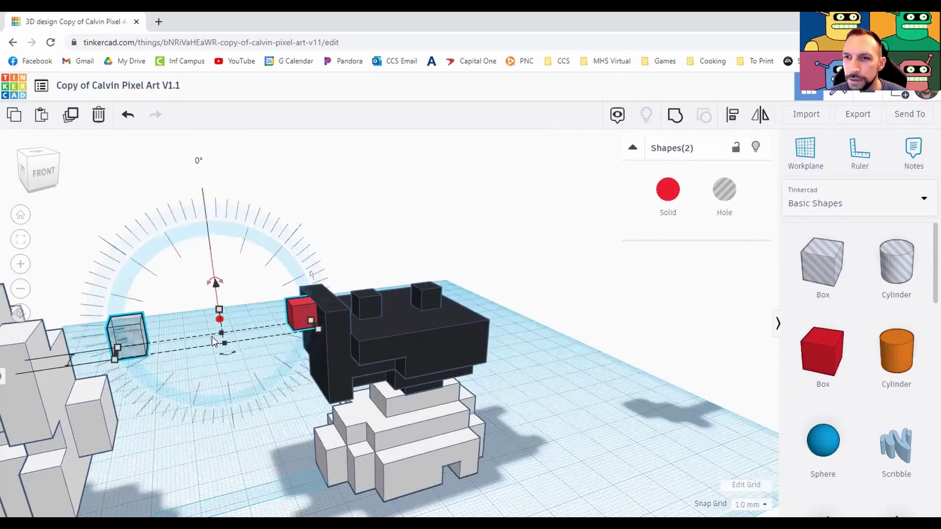
left_click_drag(214, 284, 211, 347)
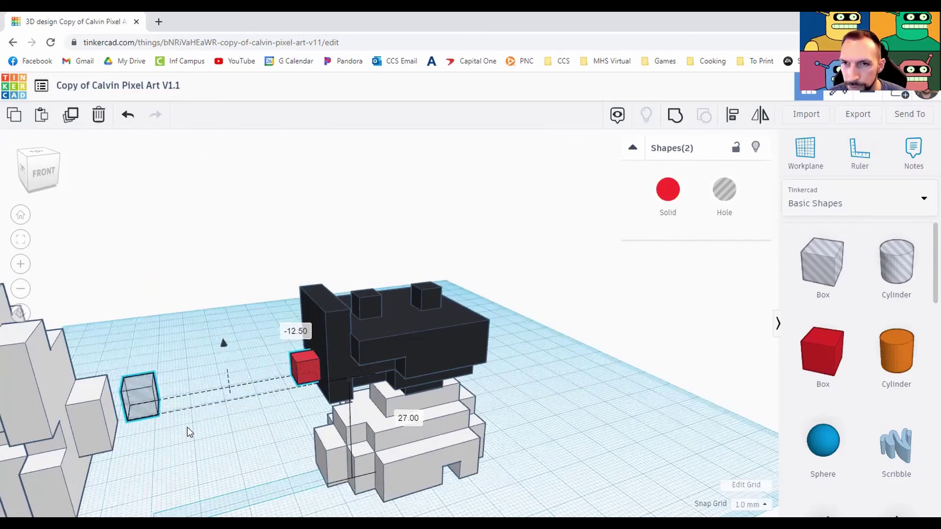
left_click(193, 446)
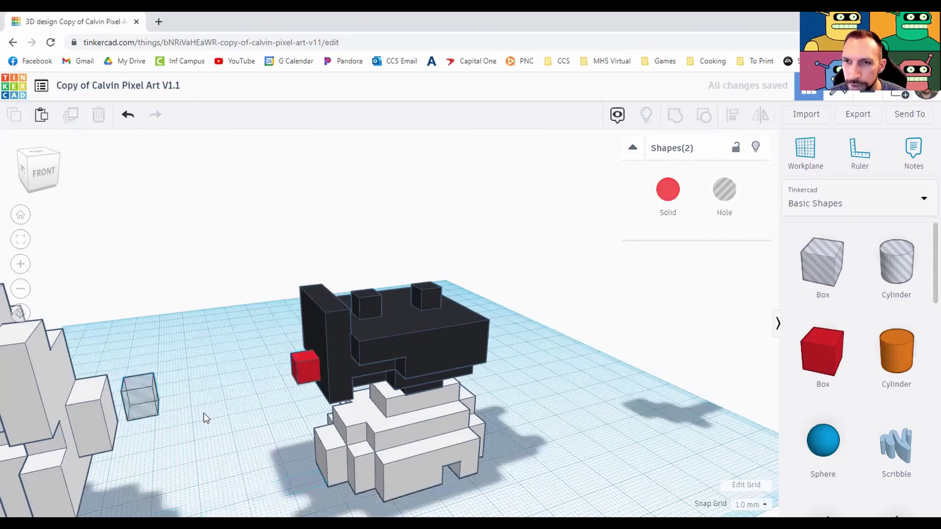
Step: Move only the hole box 7.5 mm sideways into the protruding block of the upright white foot piece
right_click_drag(205, 418, 151, 356)
left_click(170, 349)
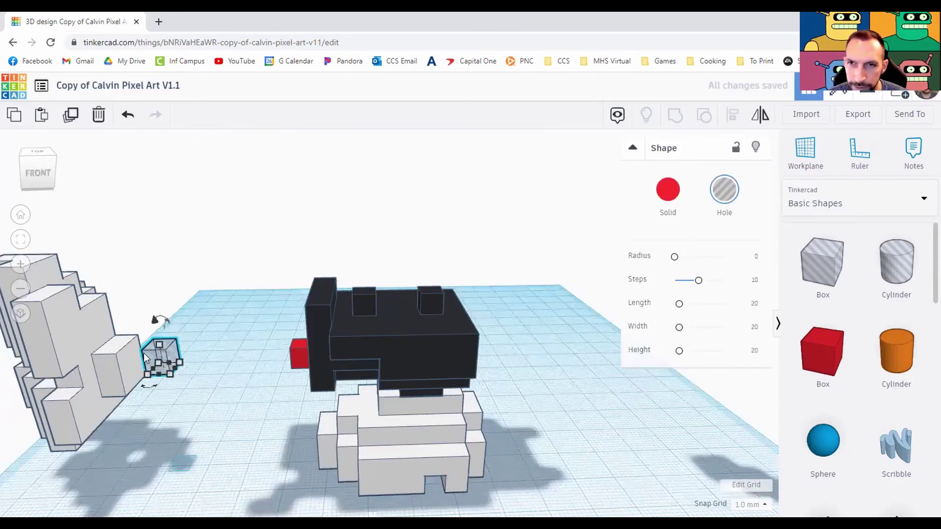
left_click_drag(144, 353, 137, 353)
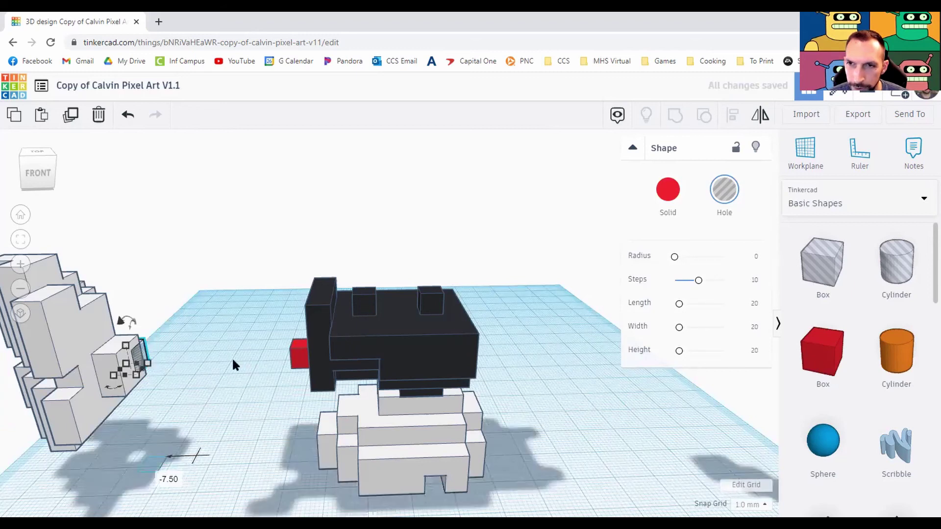
Step: Add the red peg to the selection and nudge the hole box and peg together to line up with the foot block and pants
left_click(298, 354, "shift")
right_click_drag(303, 360, 299, 386)
left_click_drag(302, 354, 298, 367)
right_click_drag(257, 433, 366, 377)
key("Escape")
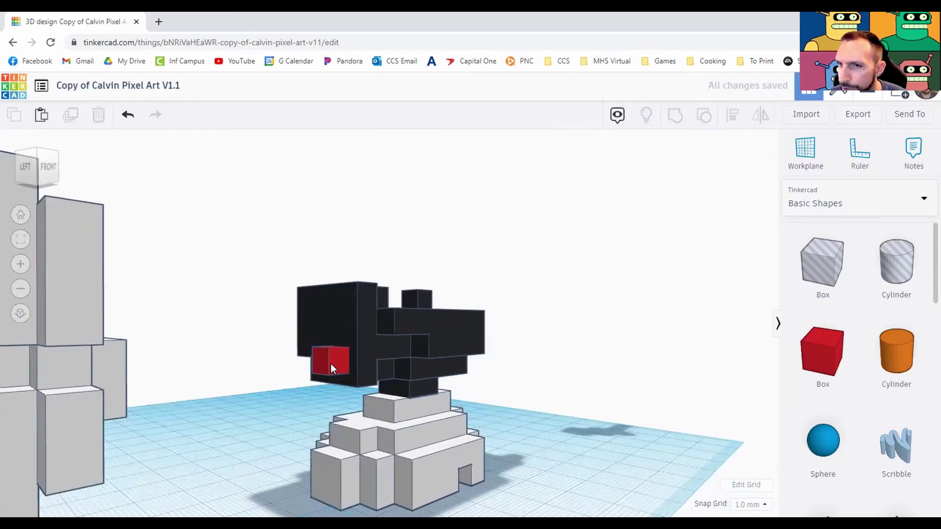
left_click(331, 368)
left_click(385, 346, "shift")
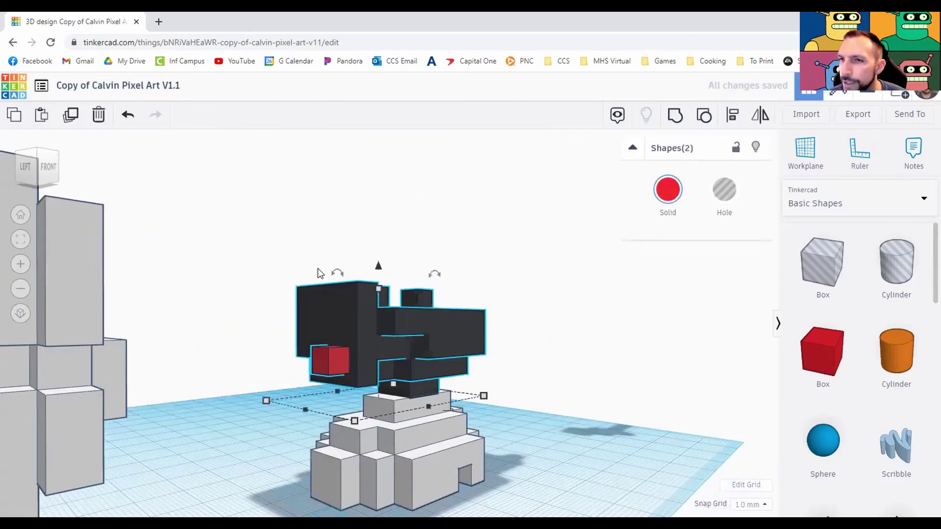
right_click_drag(567, 330, 412, 339)
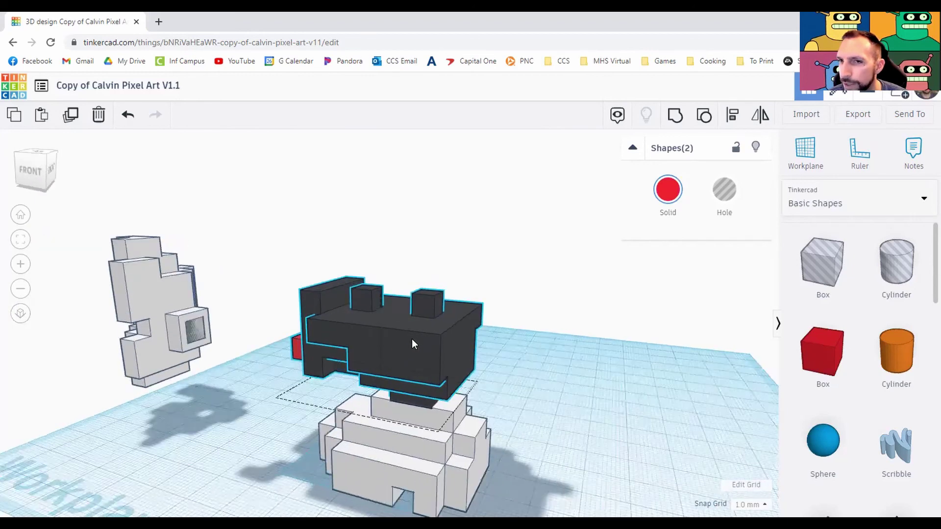
Step: Group the hole box with the upright white foot piece to cut a socket into its protruding block
left_click(154, 368)
mouse_move(175, 337)
left_mouse_down()
mouse_move(164, 333)
mouse_move(174, 339)
left_mouse_up()
left_click(122, 375, "shift")
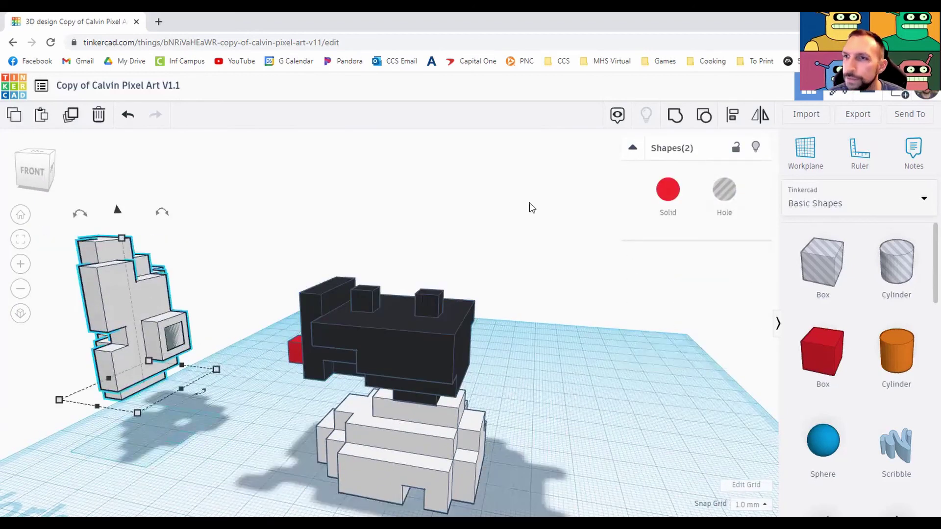
left_click(674, 118)
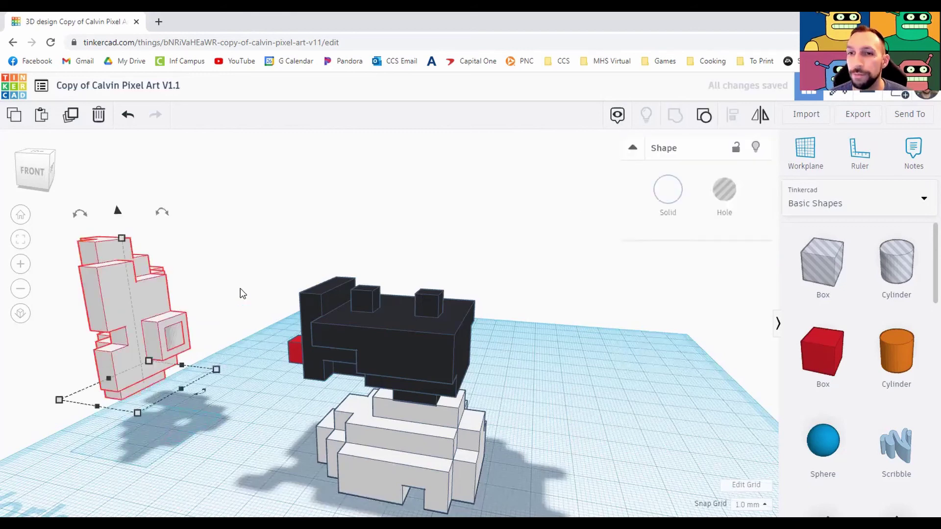
left_click(223, 327)
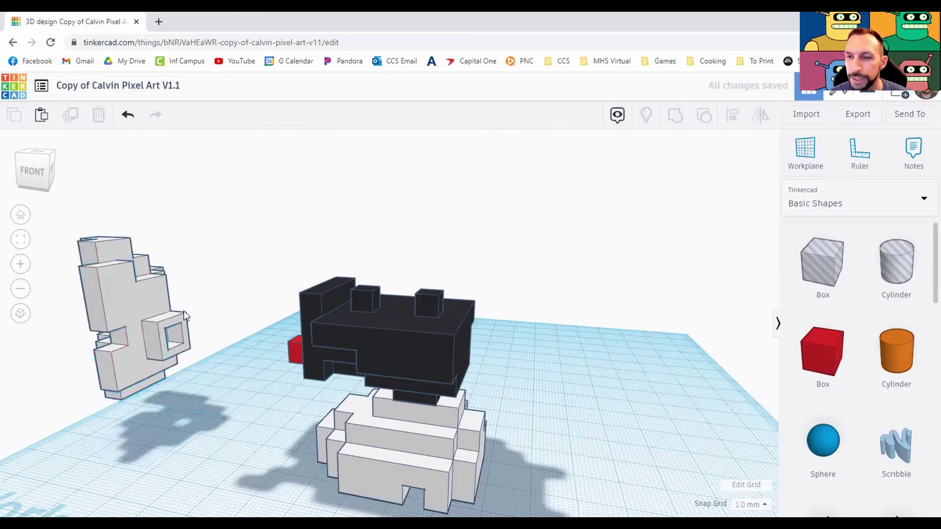
Step: Try moving the upright white foot piece toward the red peg on the black pants, and undo the move
left_click(128, 311)
right_click_drag(231, 278, 92, 305)
left_click_drag(98, 305, 184, 346)
key("ctrl+z")
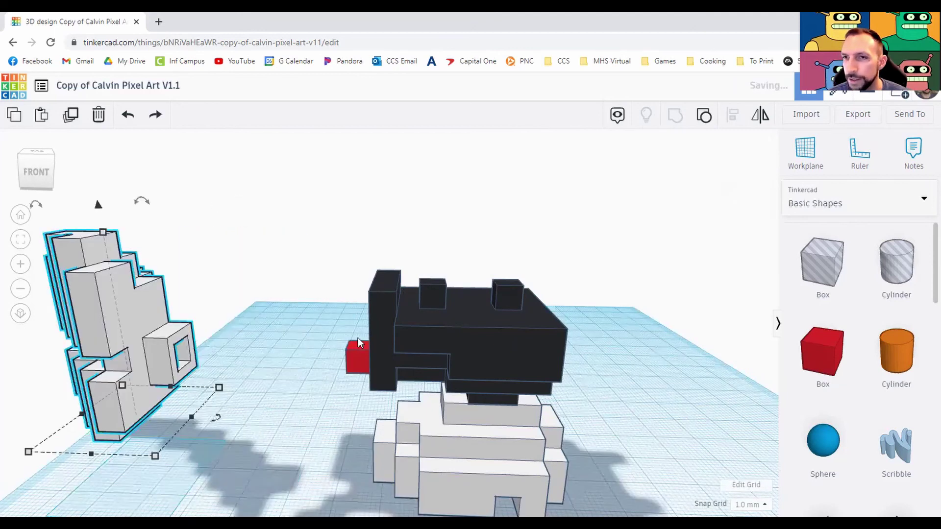
left_click(591, 333)
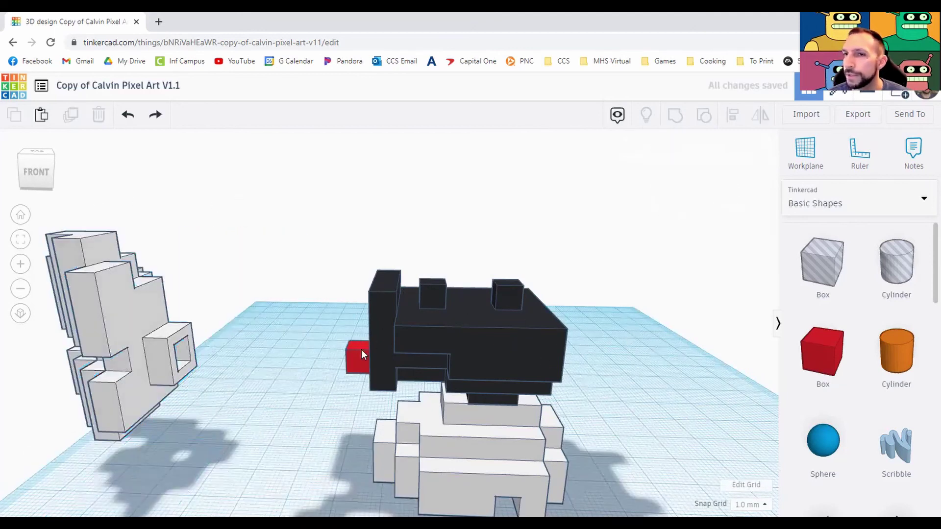
Step: Select the black pants with the red side peg and raise both together well above the lower white foot piece
left_click(526, 322)
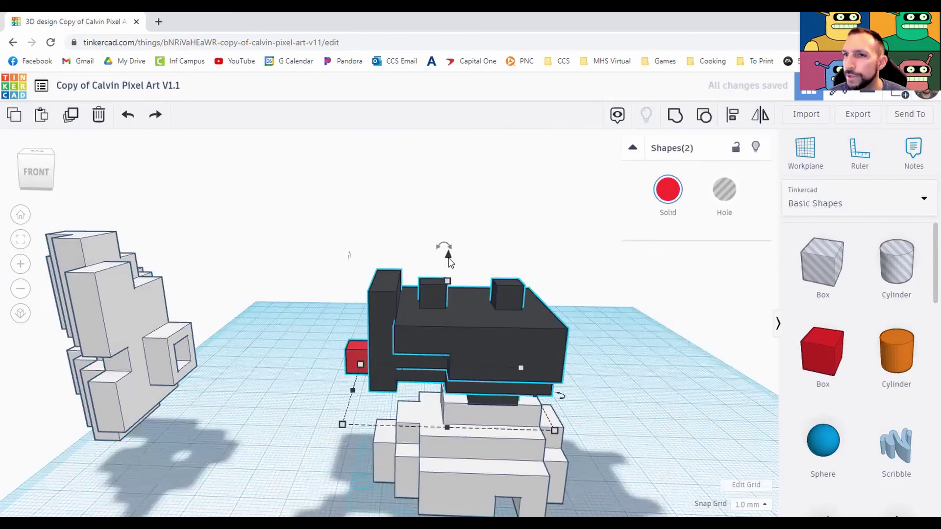
left_click_drag(467, 138, 618, 349)
right_click_drag(618, 345, 457, 319)
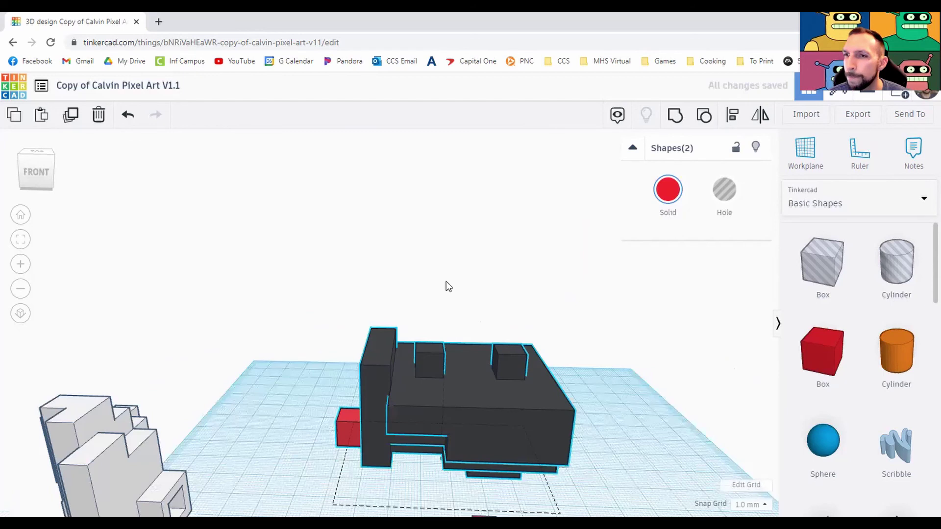
key("ctrl+Up")
key("ctrl+Up")
key("ctrl+Up")
key("ctrl+Up")
right_click_drag(458, 218, 700, 369)
right_click_drag(484, 317, 410, 280)
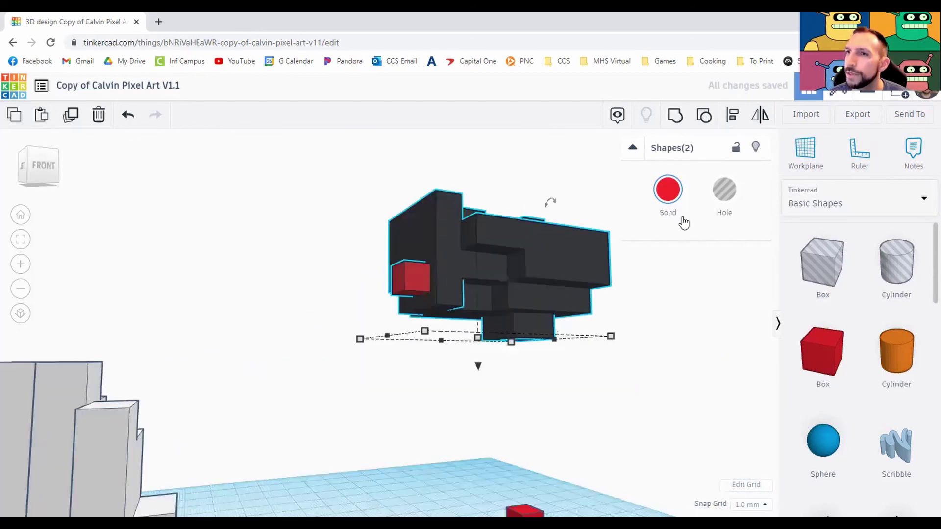
Step: Color the red side peg black and group it with the black pants
left_click(667, 189)
left_click(882, 321)
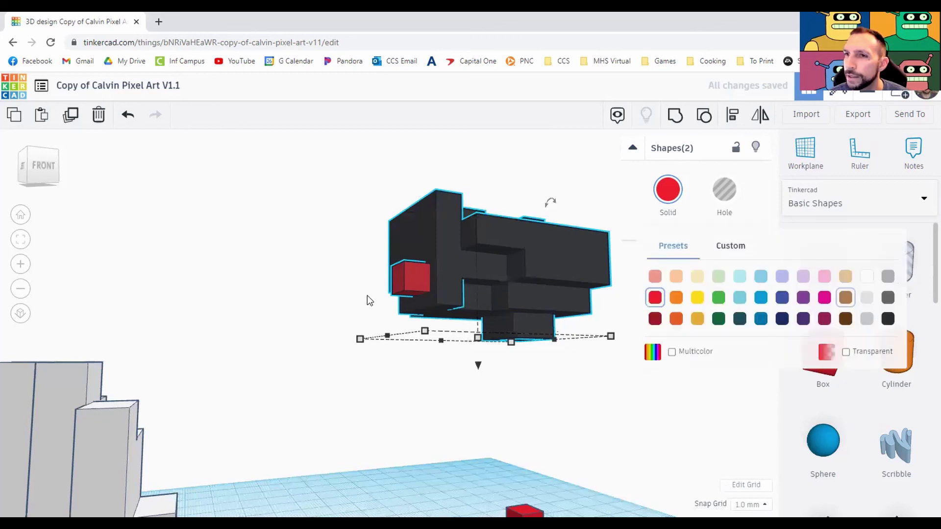
left_click(476, 250, "shift")
left_click(675, 123)
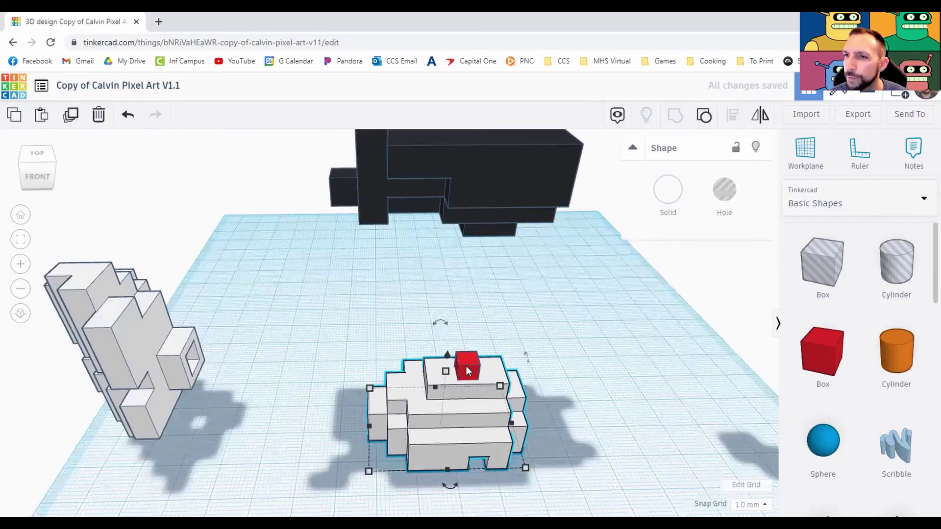
Step: Group the red peg on top of the lower white foot piece with that foot as a single white shape
left_click(466, 366, "shift")
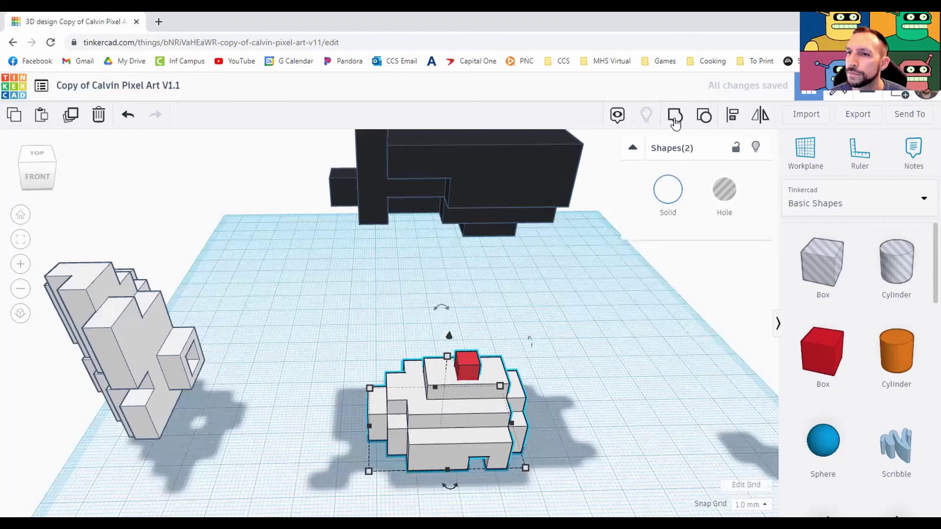
left_click(667, 193)
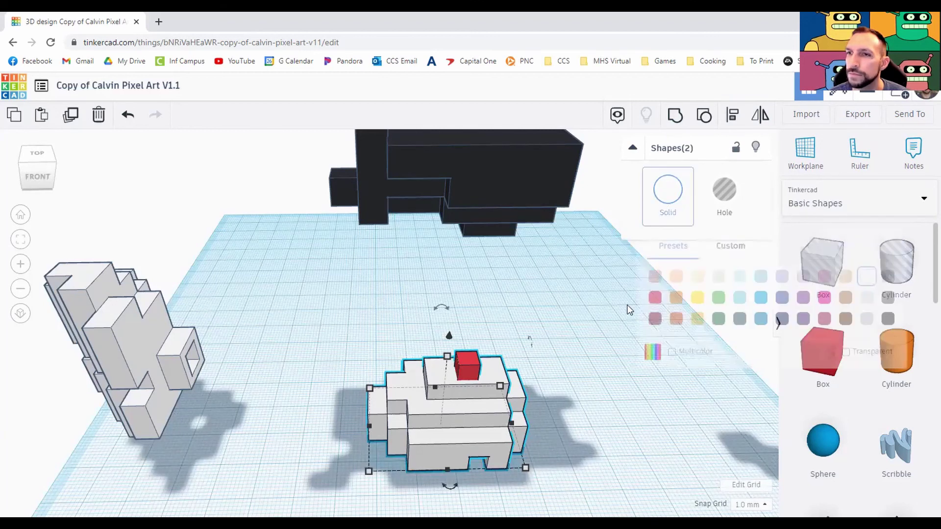
left_click(675, 116)
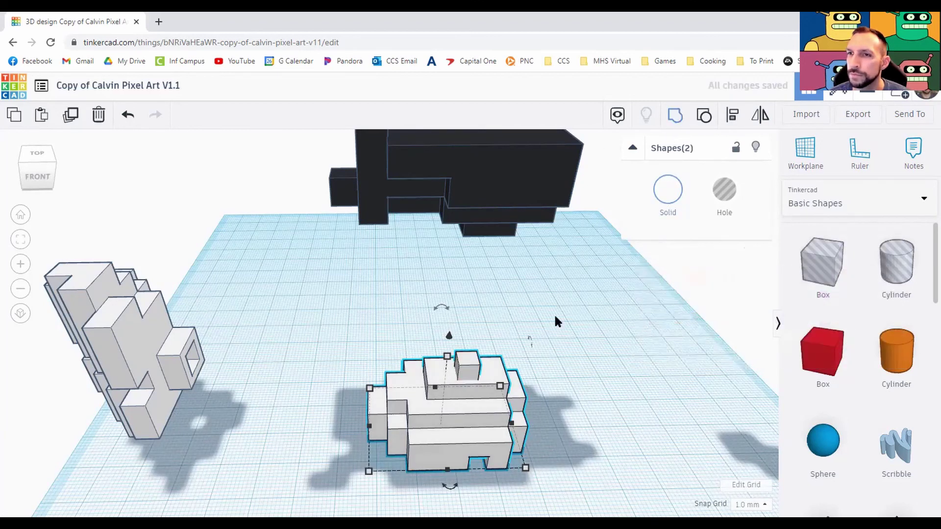
left_click(632, 381)
Step: Examine the separated hair, head, arms, shirt, pants and foot pieces of the whole figure from the front
right_click_drag(559, 354, 633, 345)
right_click_drag(588, 311, 561, 272)
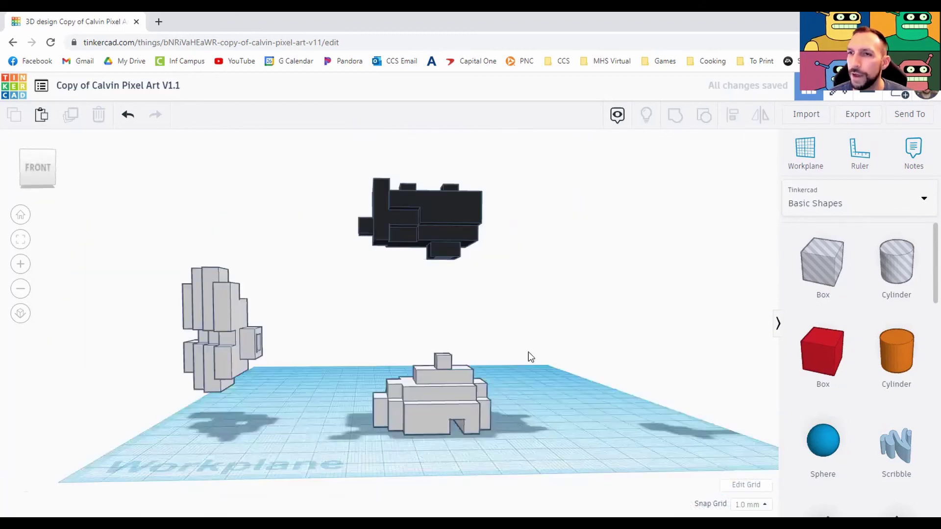
right_click_drag(531, 357, 514, 468)
right_click_drag(523, 397, 519, 306)
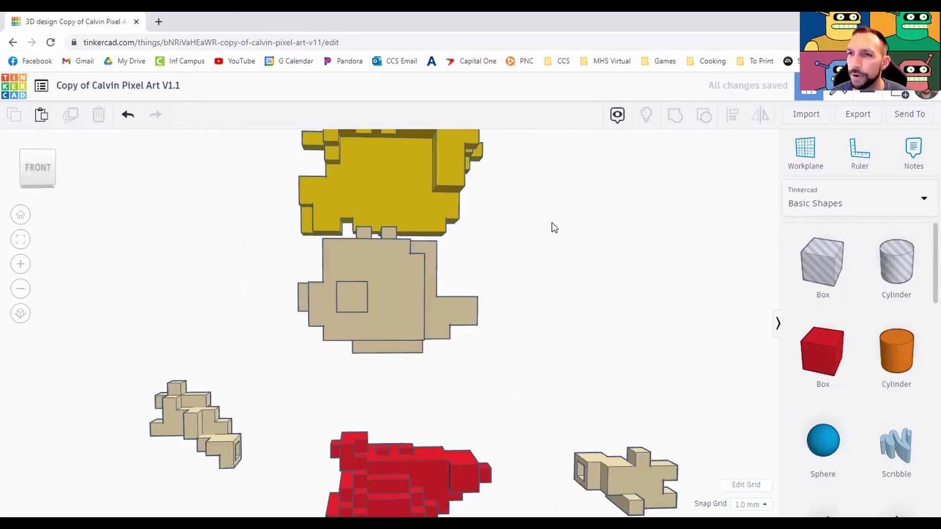
right_click_drag(552, 227, 443, 338)
scroll(406, 291, "down", 2)
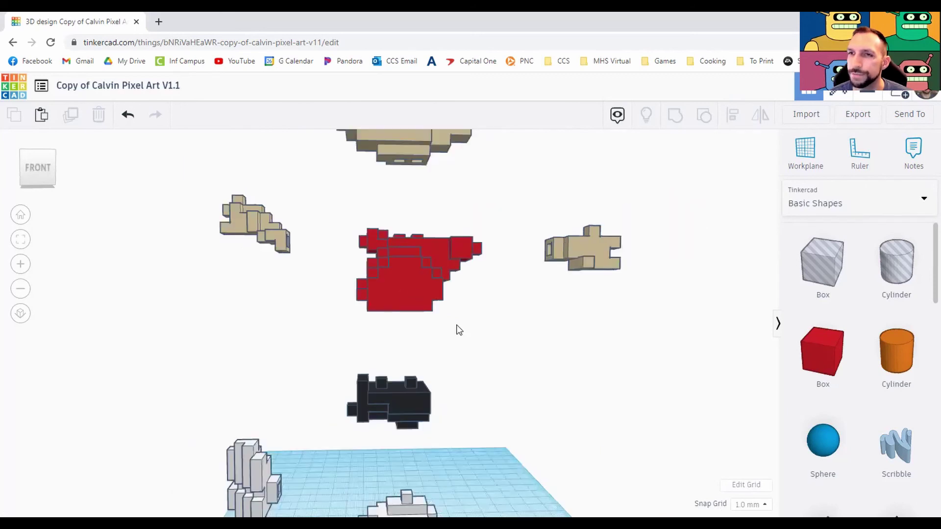
scroll(464, 322, "down", 3)
right_click_drag(407, 372, 371, 319)
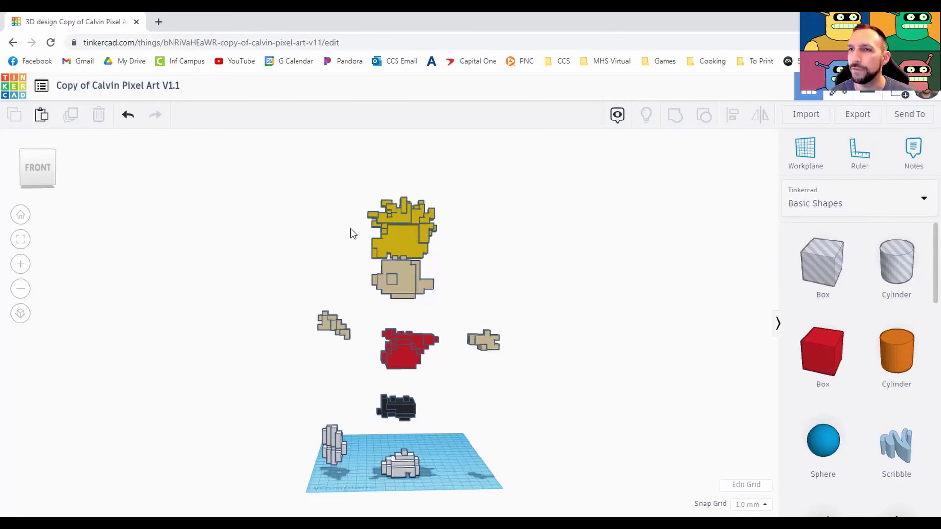
Step: Lower the black pants 40 mm onto the lower white foot and slide the upright white foot 40 mm against the pants' side peg
scroll(465, 405, "up", 5)
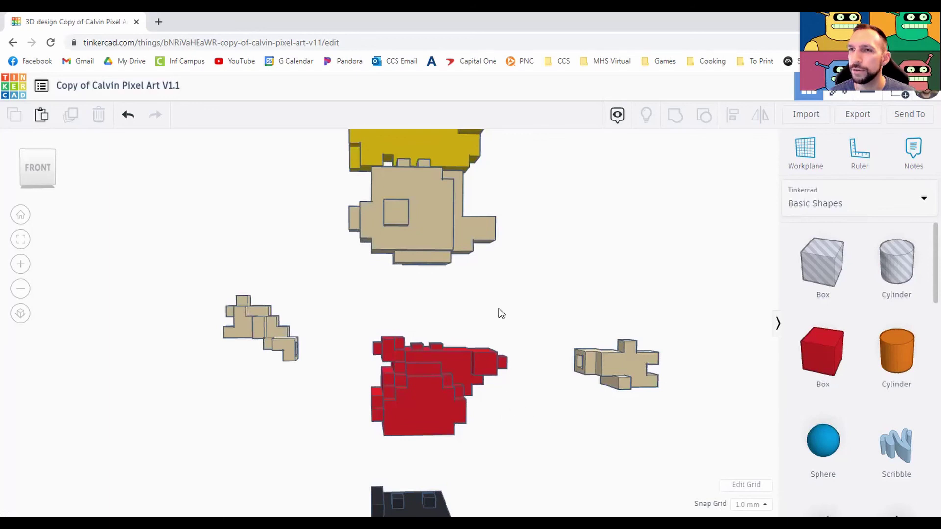
right_click_drag(503, 424, 531, 252)
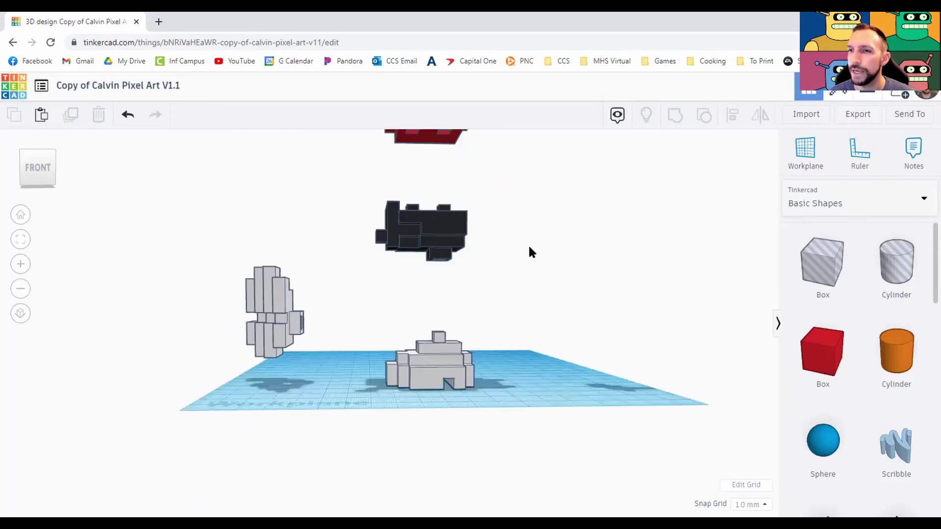
left_click(445, 238)
left_click_drag(414, 184, 417, 267)
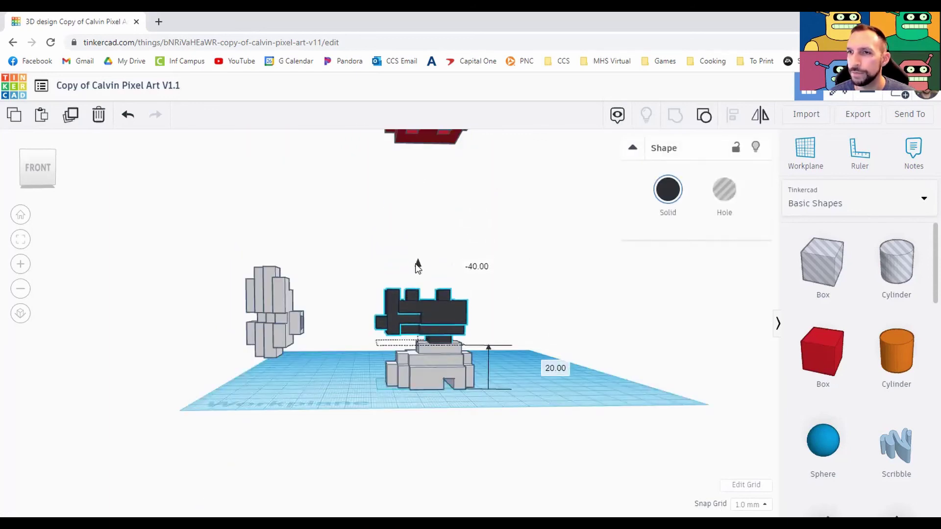
left_click(276, 274)
left_click_drag(276, 274, 357, 295)
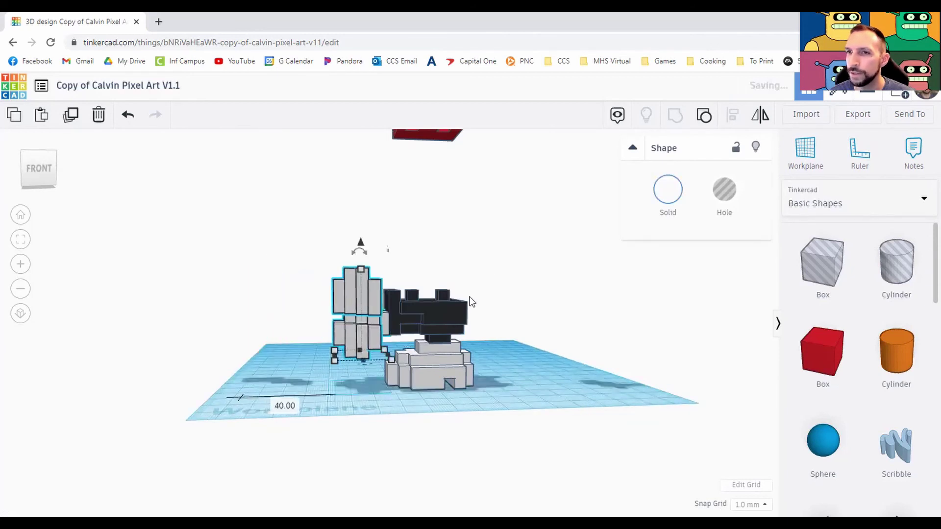
Step: Lower the red shirt 80 mm onto the pegs of the black pants
left_click(469, 300)
right_click_drag(470, 299, 426, 152)
left_click(426, 149)
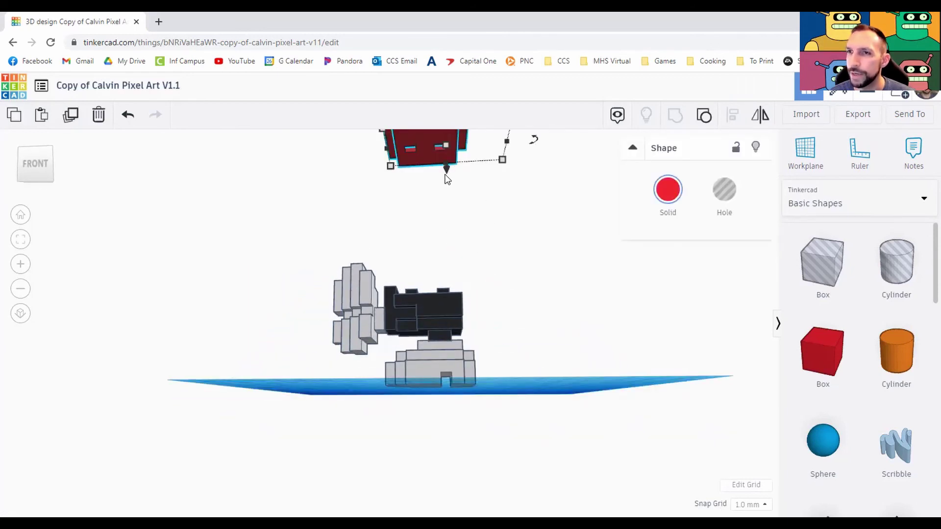
left_click_drag(446, 171, 451, 329)
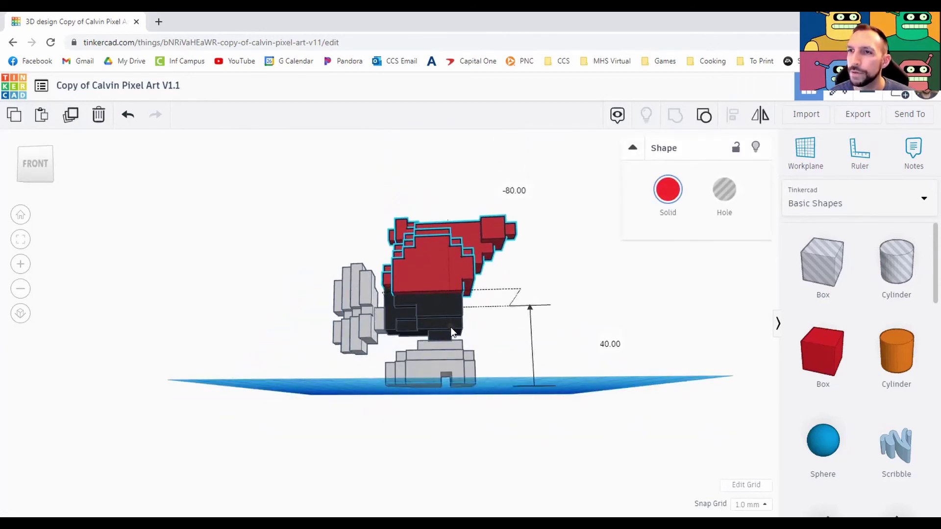
Step: Lower the head and the yellow hair together so the hair fits the head and the neck sits on the red shirt
right_click_drag(571, 277, 435, 177)
left_click(435, 177)
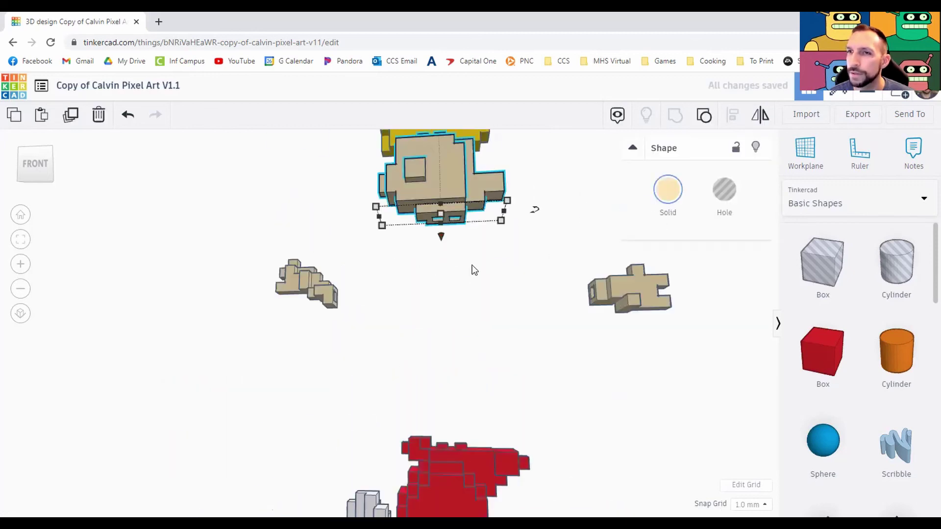
middle_click_drag(471, 265, 476, 365)
left_click(490, 230)
left_click_drag(443, 260, 448, 466)
left_click(447, 304, "shift")
middle_click_drag(537, 337, 543, 147)
left_click_drag(454, 249, 457, 352)
Step: Lower the open-handed arm beside the shirt's long sleeve to shoulder height and slide it onto the sleeve's peg
left_click(610, 166)
middle_click_drag(610, 168, 563, 203)
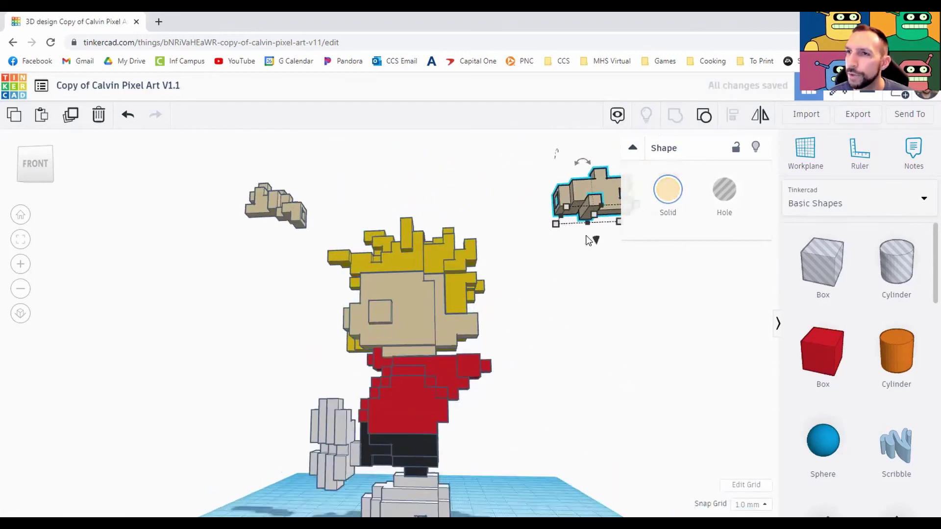
left_click_drag(592, 238, 592, 417)
left_click_drag(598, 372, 540, 377)
key("ctrl+z")
right_click_drag(539, 377, 503, 443)
left_click_drag(571, 432, 487, 406)
Step: Lower the stepped arm to the shirt's other shoulder and slide it onto the peg there
right_click_drag(142, 213, 195, 177)
left_click(196, 179)
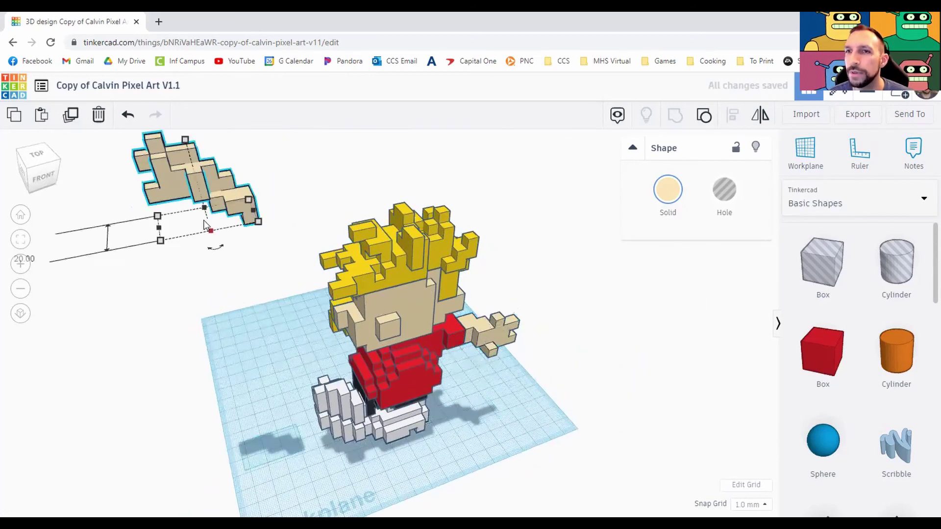
middle_click_drag(216, 162, 230, 213)
left_click_drag(227, 198, 292, 382)
right_click_drag(630, 438, 708, 412)
key("ctrl+z")
right_click_drag(449, 368, 462, 376)
left_click_drag(463, 376, 435, 386)
Step: Examine the assembled Calvin figure from the front and both sides to check how the arms, head and shirt fit together
left_click(592, 396)
right_click_drag(592, 396, 490, 423)
right_click_drag(570, 422, 533, 461)
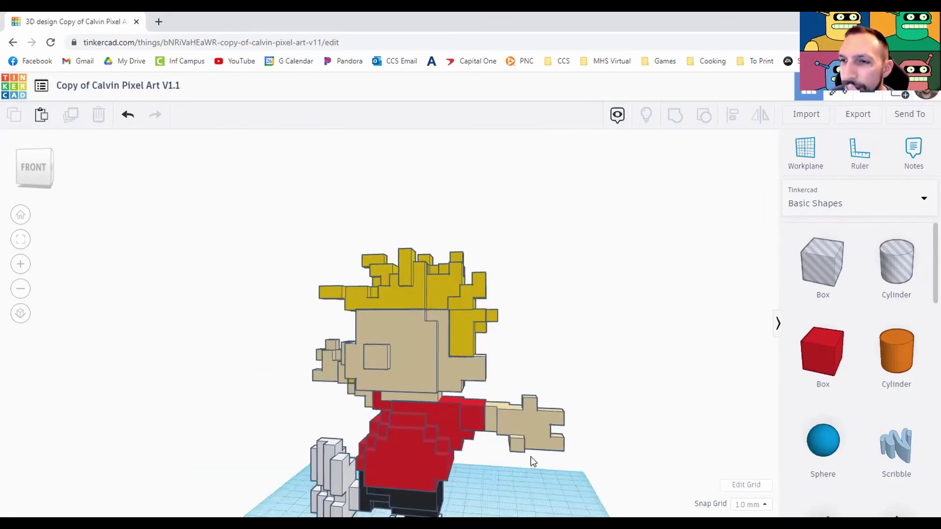
right_click_drag(370, 462, 442, 439)
right_click_drag(381, 447, 273, 405)
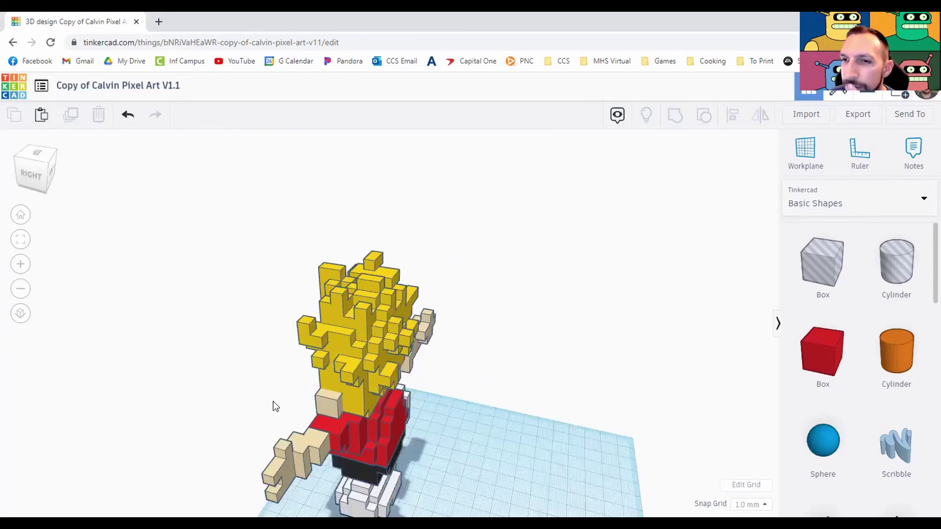
right_click_drag(420, 391, 462, 403)
right_click_drag(249, 402, 664, 397)
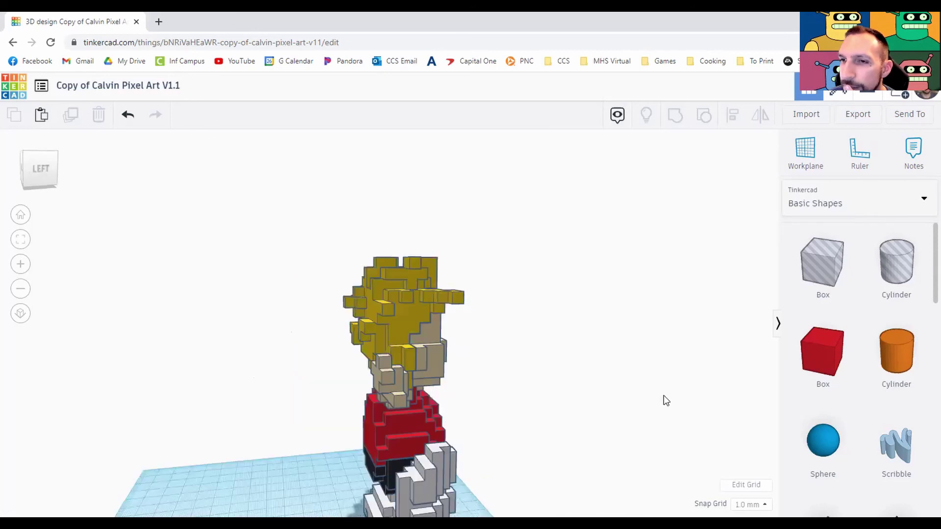
right_click_drag(382, 363, 389, 366)
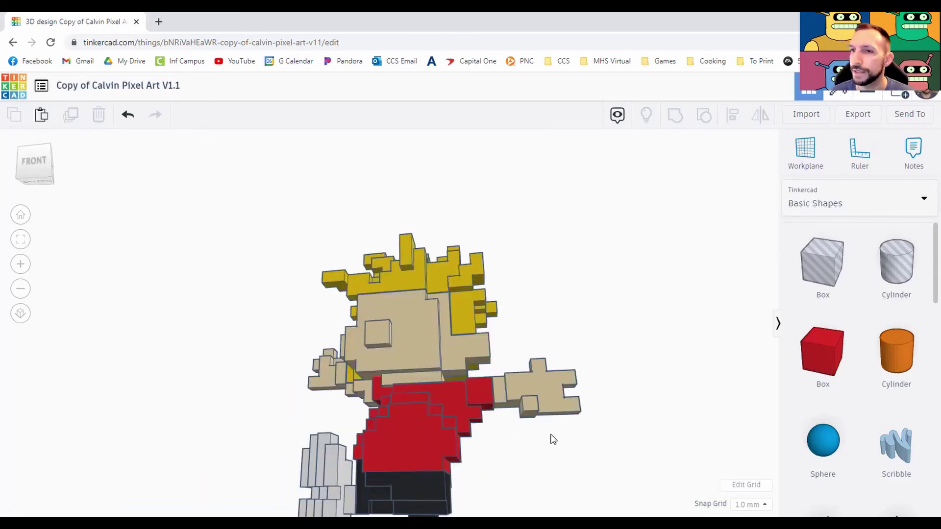
mouse_move(504, 423)
right_mouse_down()
mouse_move(488, 417)
mouse_move(504, 406)
right_mouse_up()
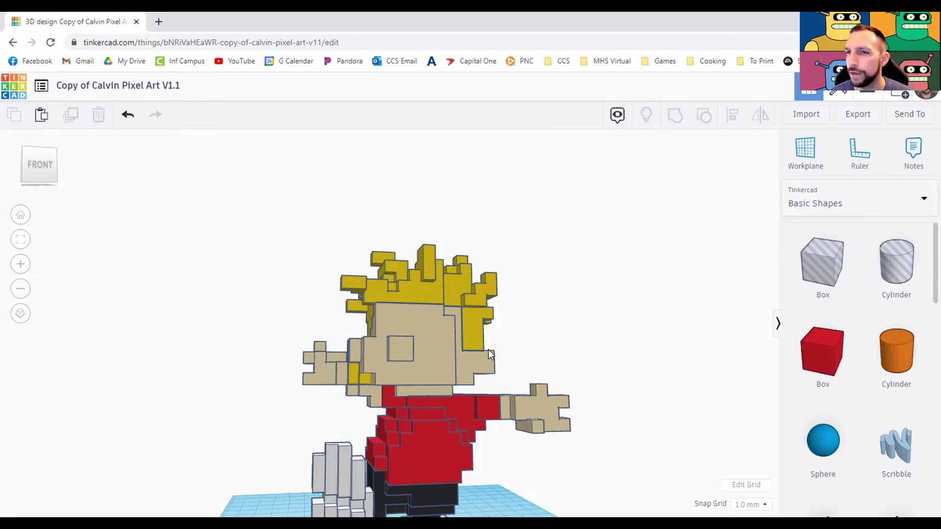
Step: Undo the assembly moves until the hair, head, arms, shirt, pants and feet are all separated again
key("ctrl+z")
key("ctrl+z")
key("ctrl+z")
key("ctrl+z")
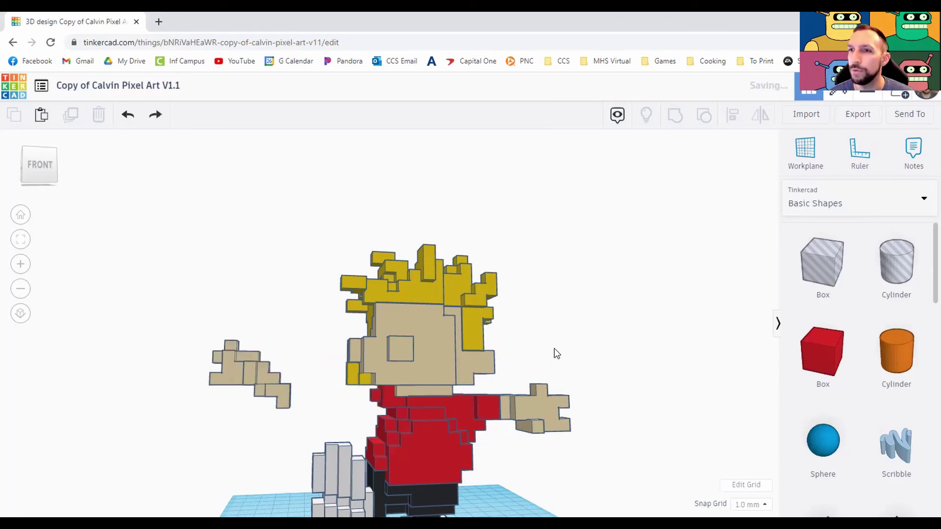
key("ctrl+z")
key("ctrl+z")
key("ctrl+z")
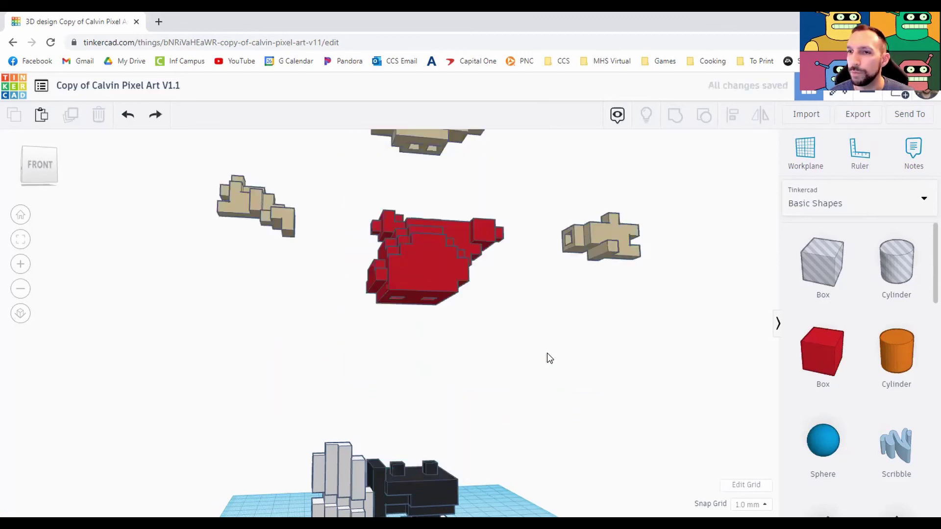
scroll(561, 399, "down", 3)
right_click_drag(562, 399, 554, 414)
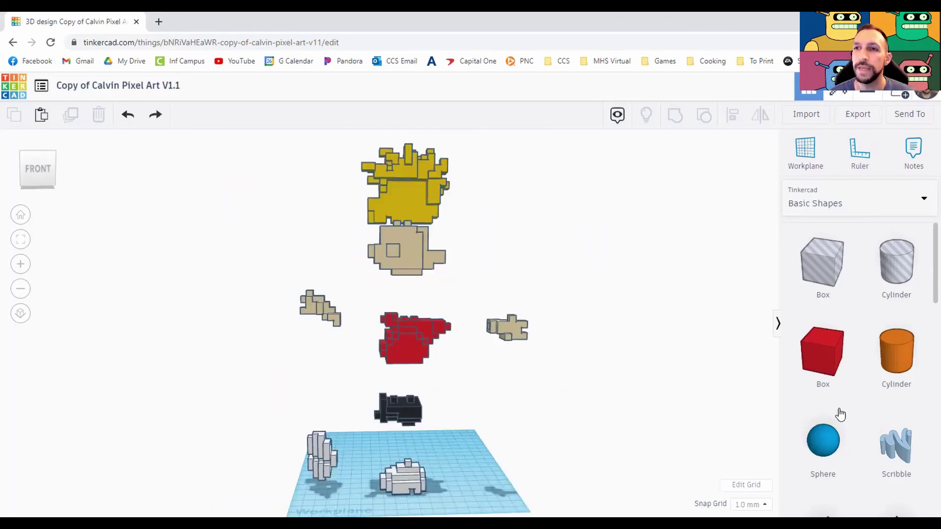